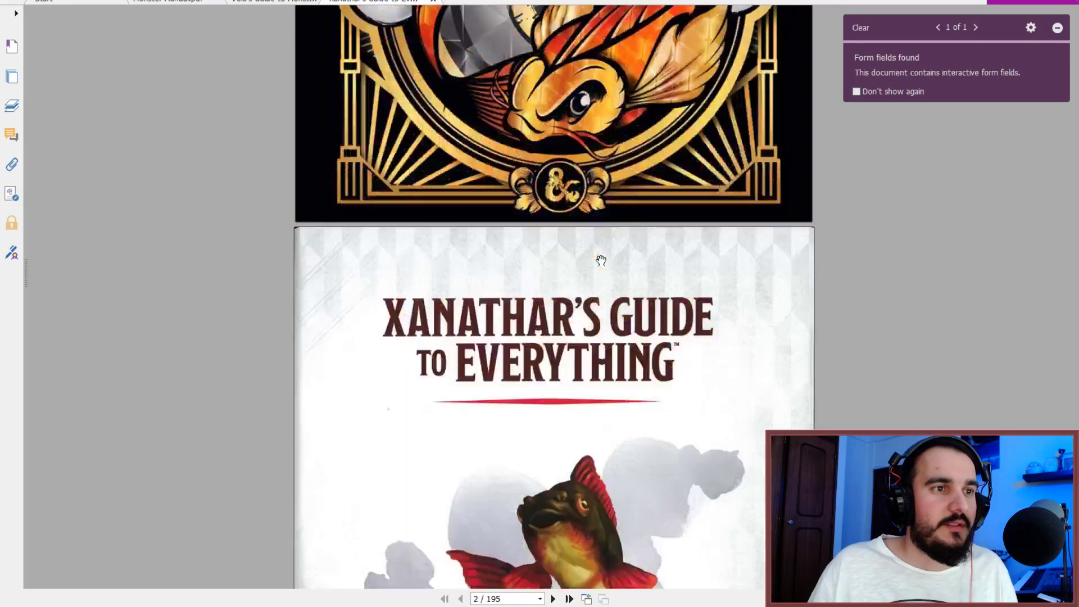
Jump from the contents to page 163 of the Xanathar's Guide PDF and read the Primal Savagery cantrip description on the following page.
{"action": "scroll", "coordinate": [601, 258], "scroll_direction": "down", "scroll_amount": 5}
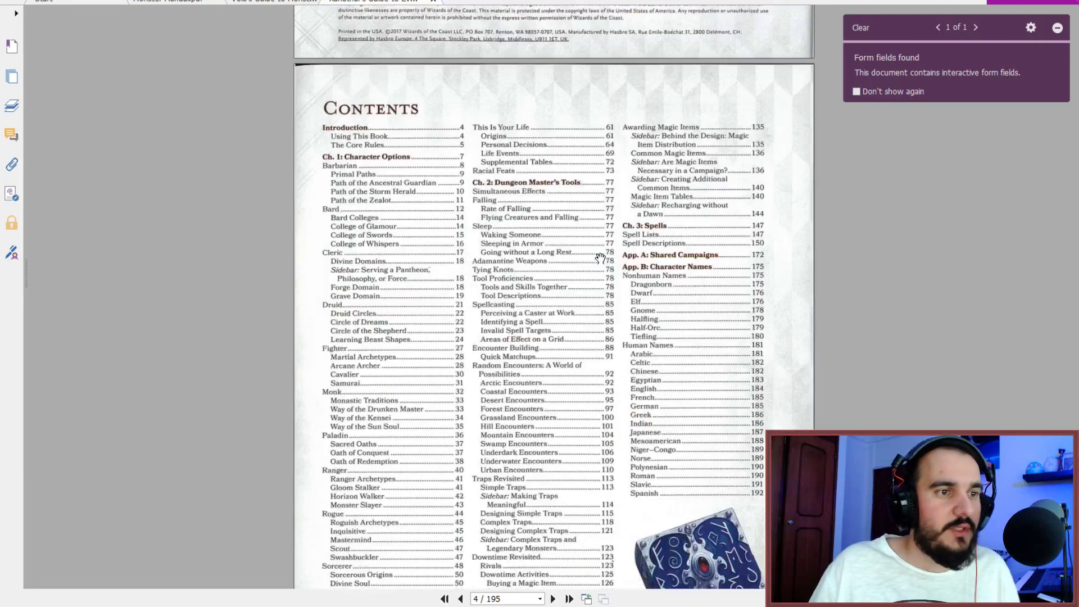
{"action": "mouse_move", "coordinate": [173, 606]}
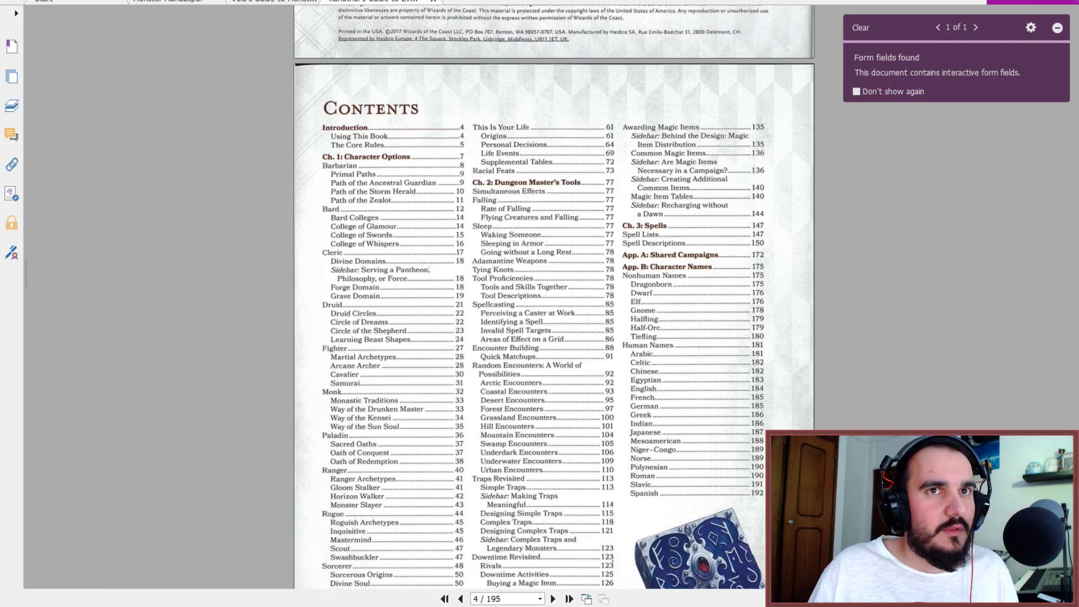
{"action": "mouse_move", "coordinate": [297, 590]}
{"action": "left_click", "coordinate": [338, 539]}
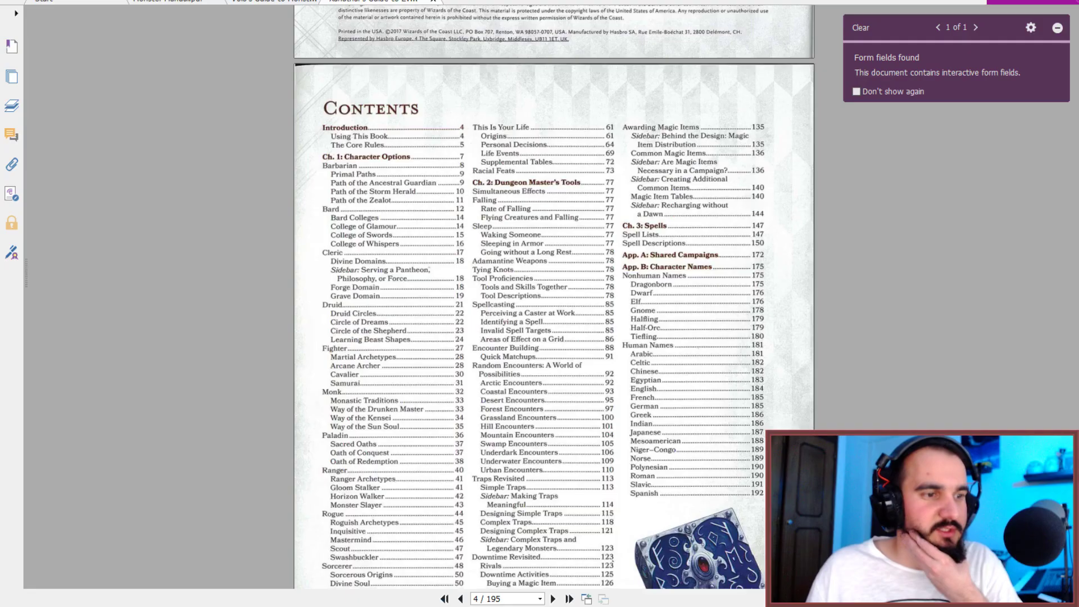
{"action": "left_click", "coordinate": [505, 601]}
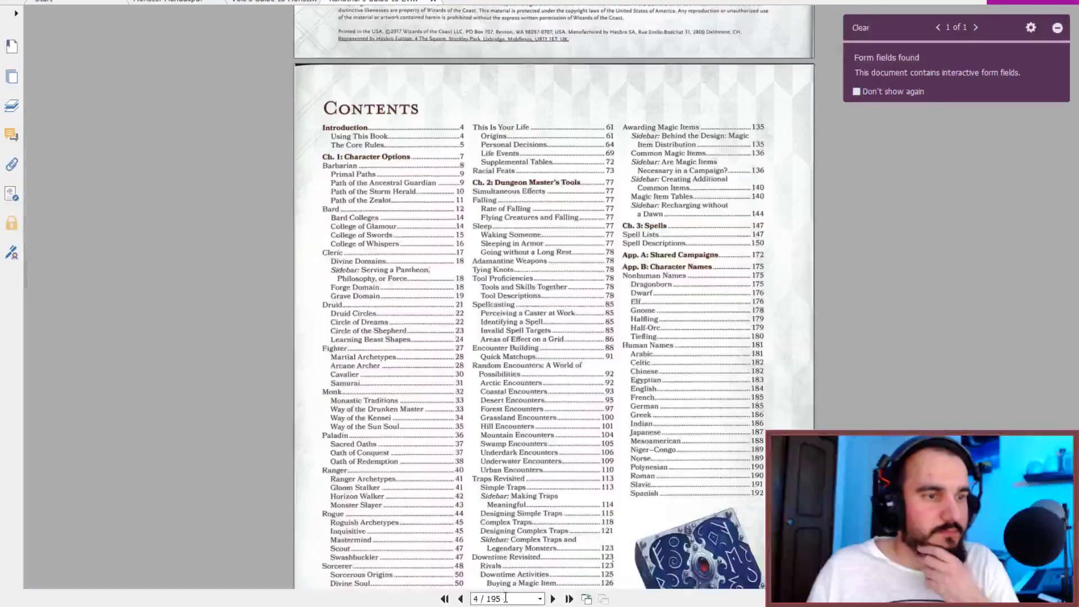
{"action": "left_click", "coordinate": [505, 598]}
{"action": "type", "text": "163"}
{"action": "key", "text": "Return"}
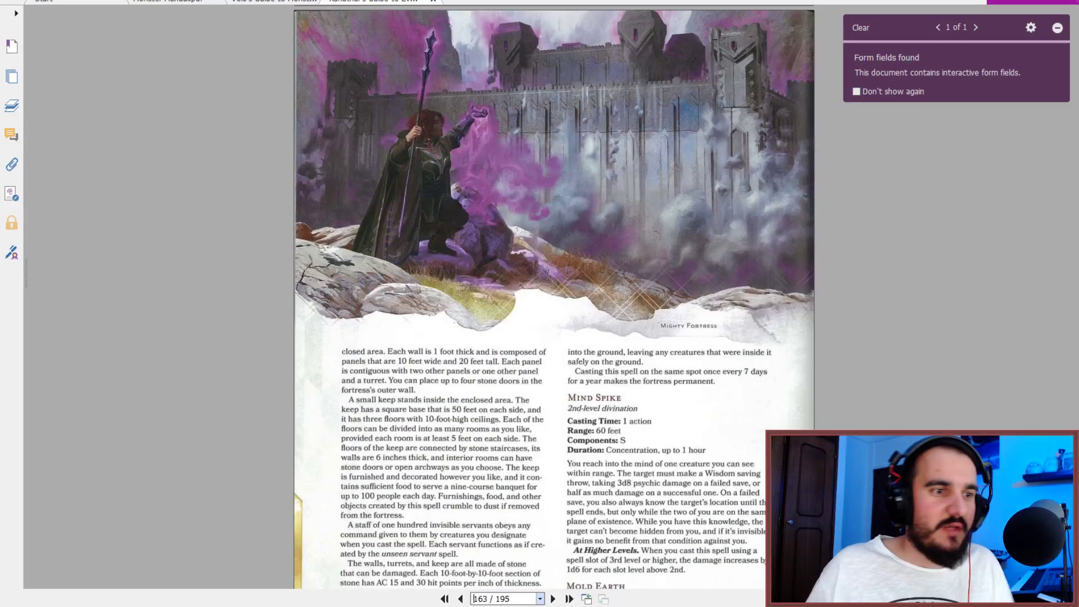
{"action": "scroll", "coordinate": [537, 285], "scroll_direction": "down", "scroll_amount": 8}
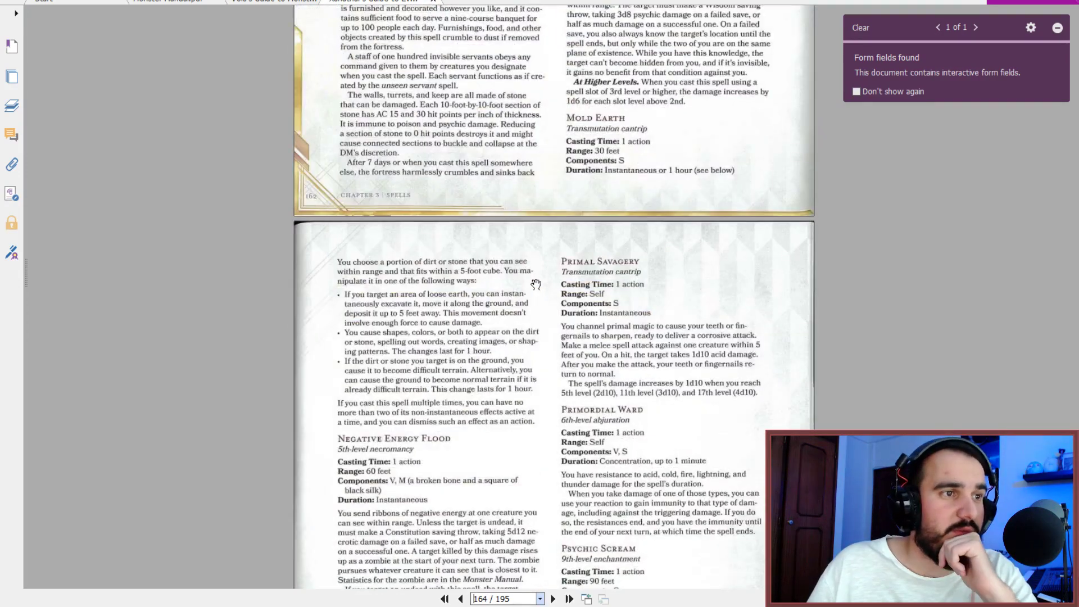
{"action": "scroll", "coordinate": [536, 284], "scroll_direction": "down", "scroll_amount": 2}
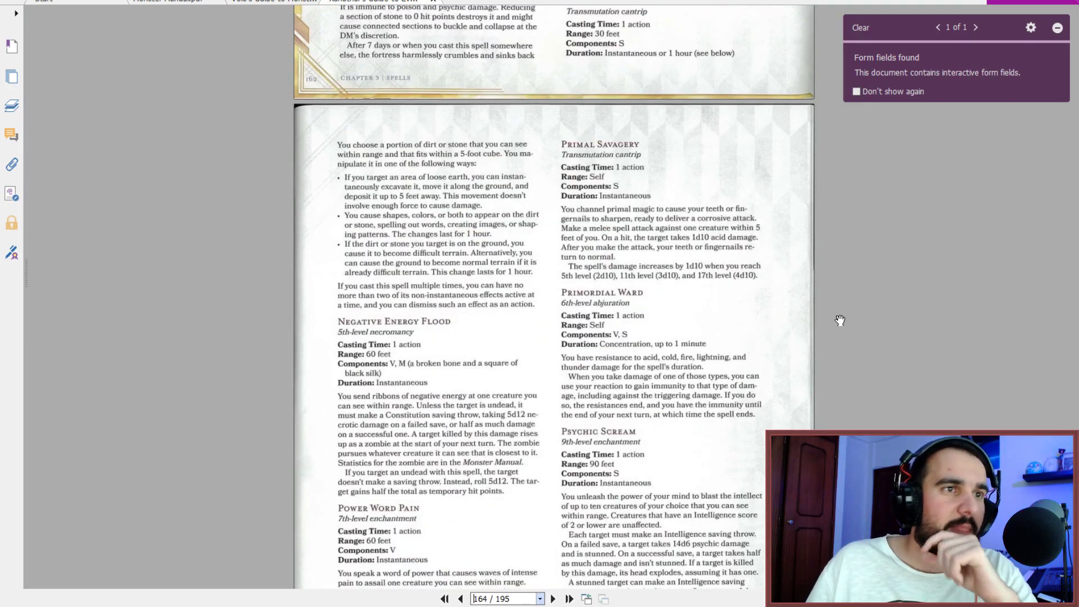
{"action": "scroll", "coordinate": [840, 320], "scroll_direction": "down", "scroll_amount": 1}
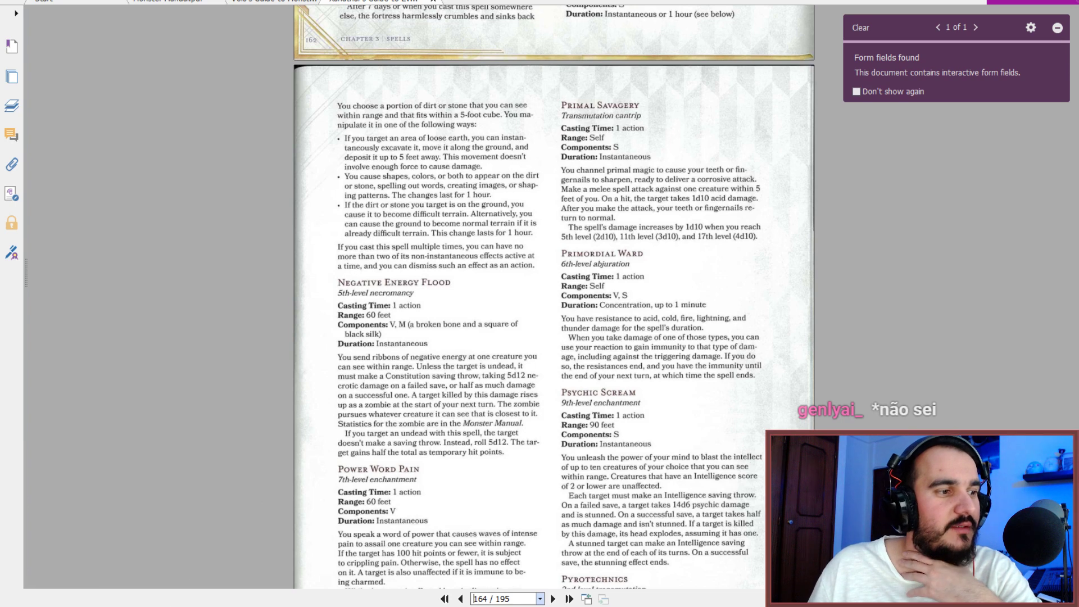
Switch to the browser's Google translator, translate "primal savagery" from English to Portuguese, and compare it with the spell description in the PDF.
{"action": "left_click", "coordinate": [70, 562]}
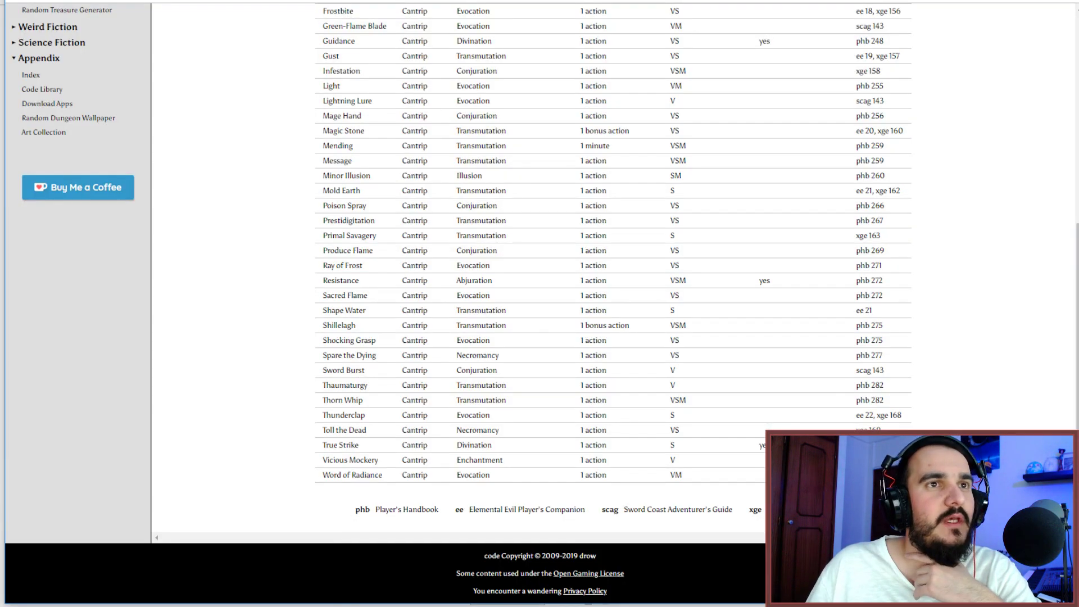
{"action": "key", "text": "ctrl+Tab"}
{"action": "type", "text": "primal savagery"}
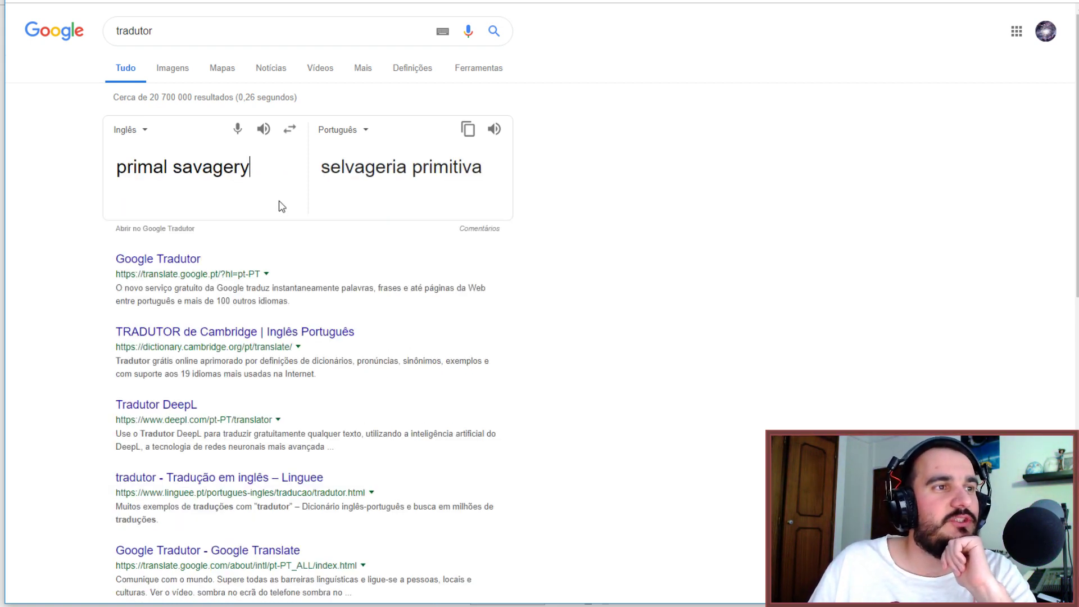
{"action": "left_click", "coordinate": [391, 599]}
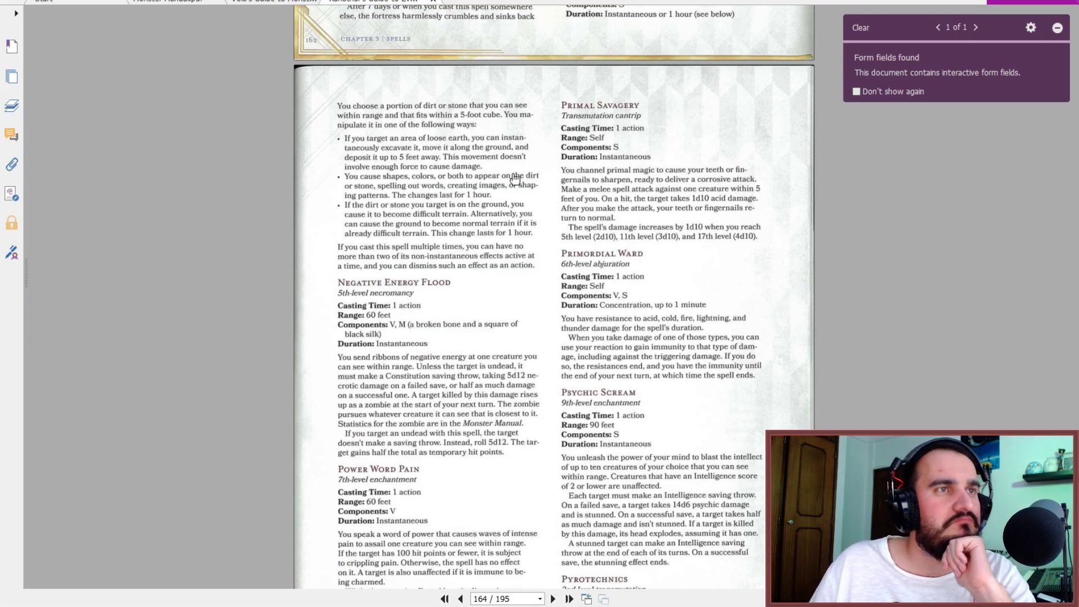
{"action": "left_click", "coordinate": [98, 579]}
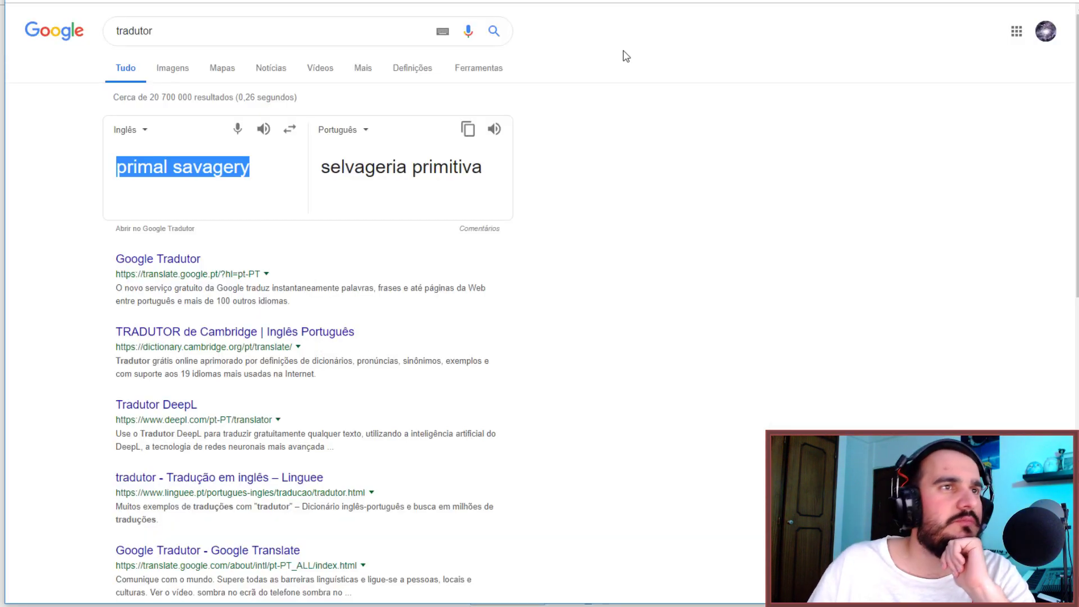
In the Peeira de Lobos document, add "selvageria primitiva," after "Ofício de druida" in the "Sempre disponível" spell line, correcting its spelling.
{"action": "key", "text": "ctrl+Tab"}
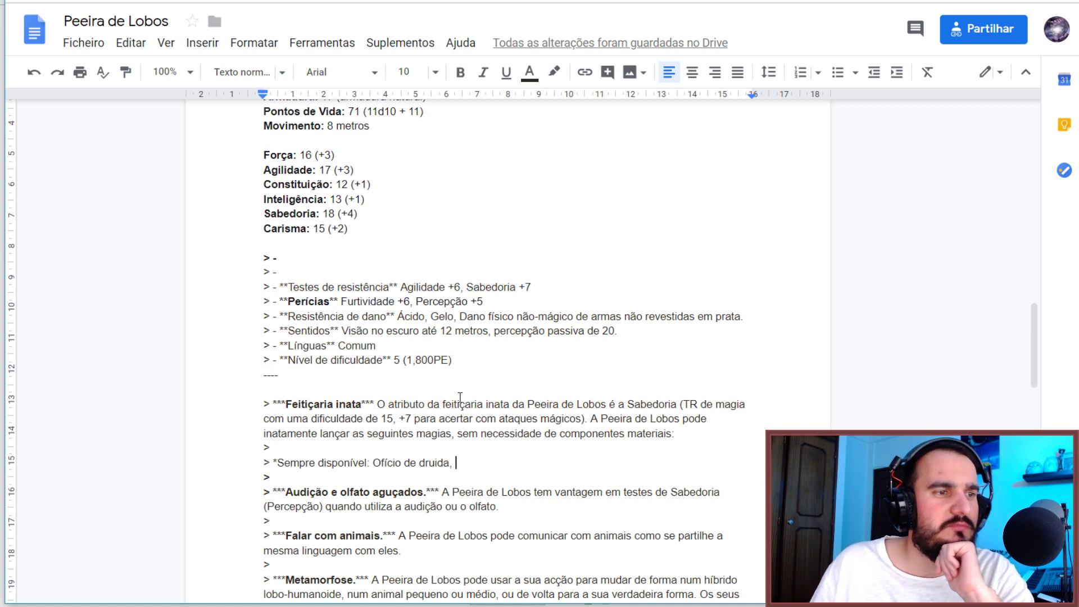
{"action": "type", "text": "selva"}
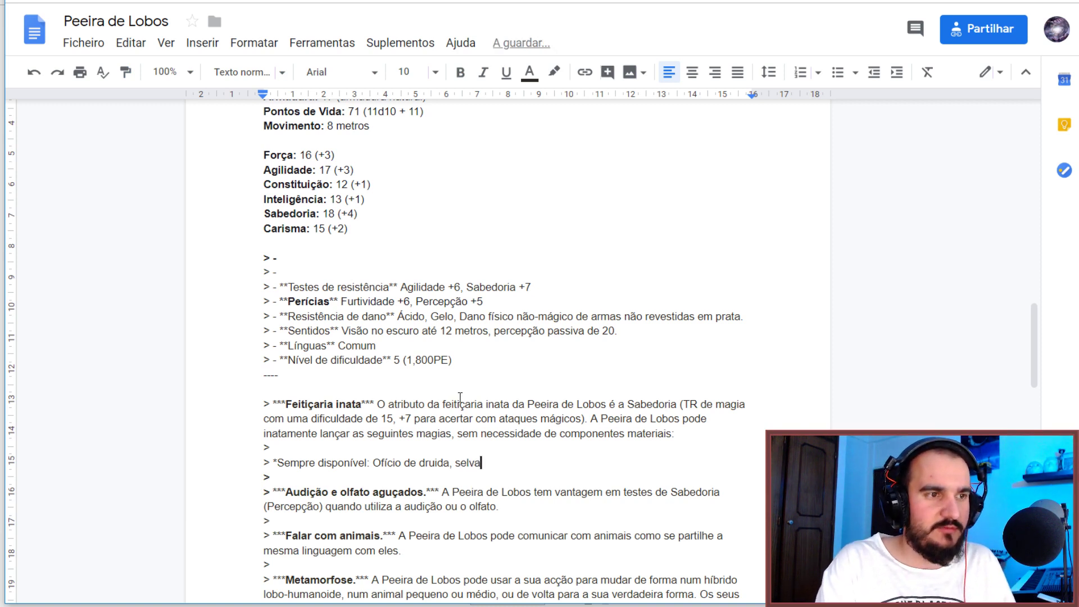
{"action": "type", "text": "garia primitiva"}
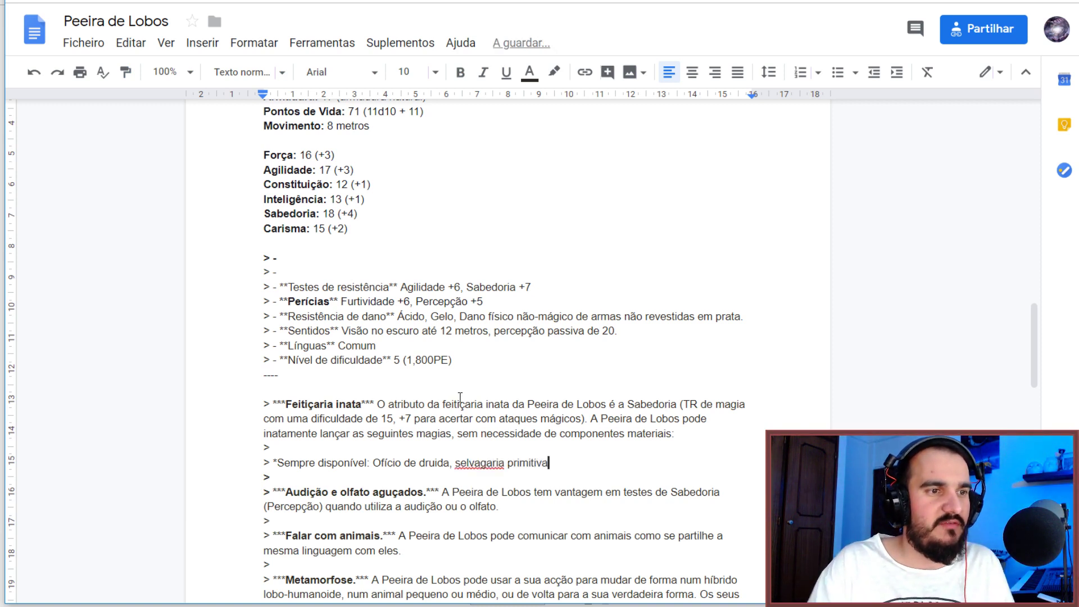
{"action": "right_click", "coordinate": [481, 462]}
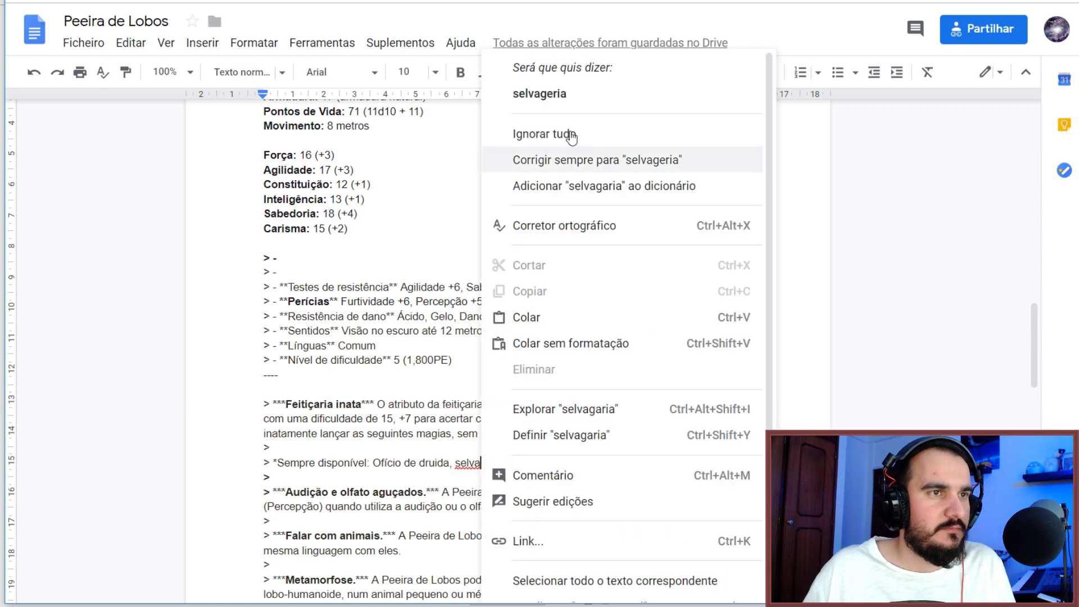
{"action": "left_click", "coordinate": [577, 96]}
{"action": "left_click", "coordinate": [564, 461]}
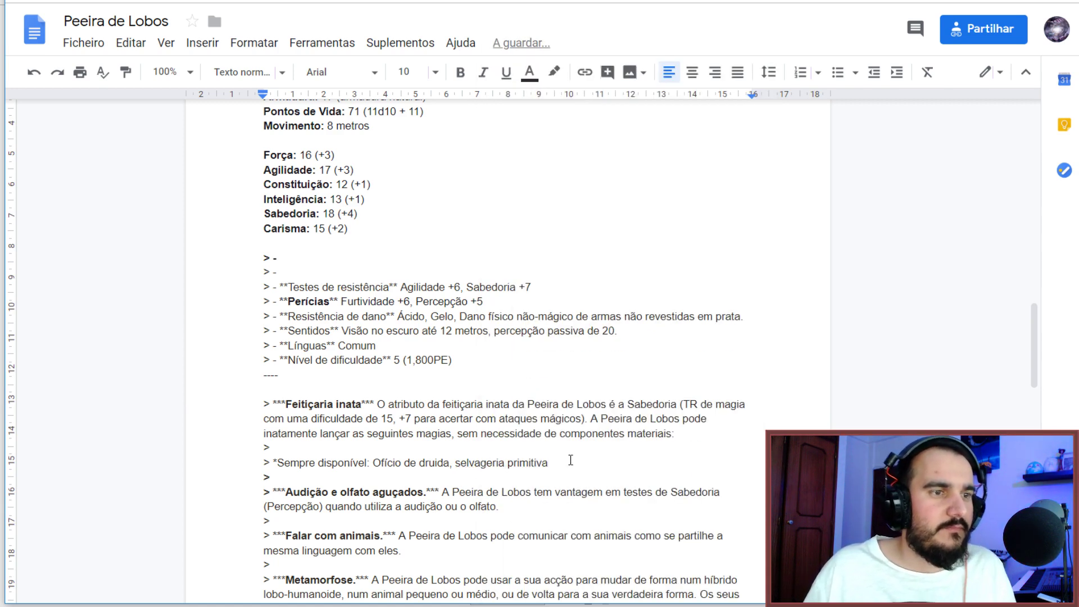
{"action": "type", "text": ","}
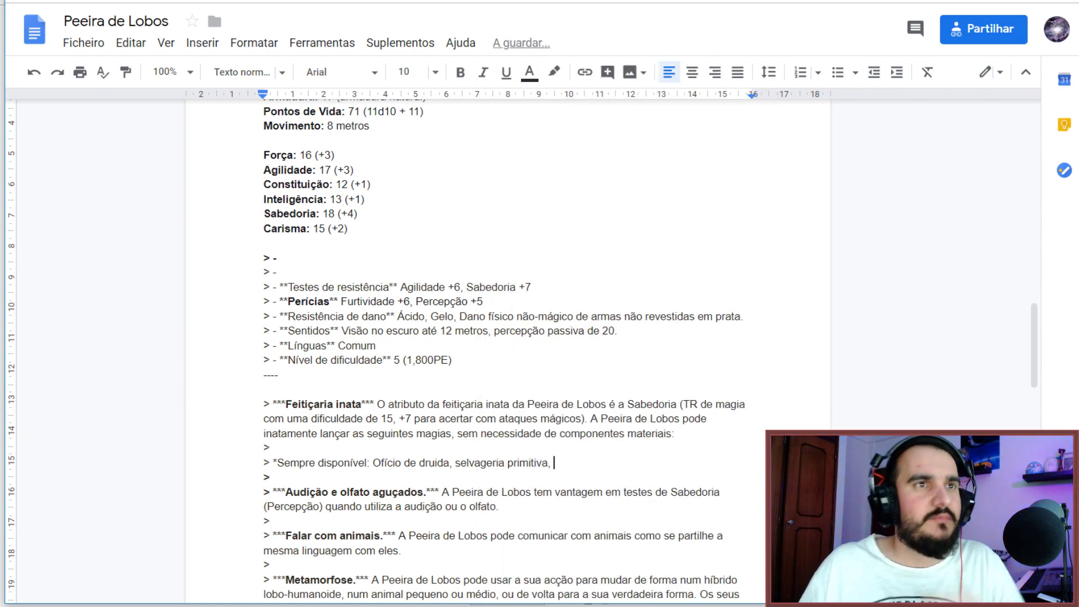
Switch to the donjon 5e Spell Sheet and examine the cantrip list for another always-available spell suited to the creature.
{"action": "key", "text": "alt+Tab"}
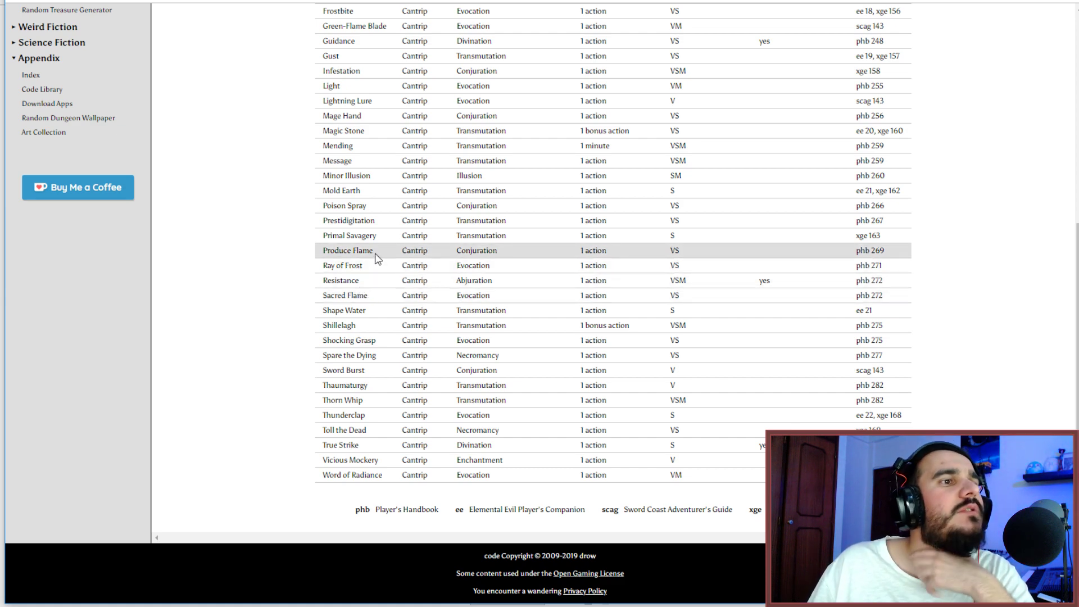
{"action": "scroll", "coordinate": [376, 259], "scroll_direction": "up", "scroll_amount": 1}
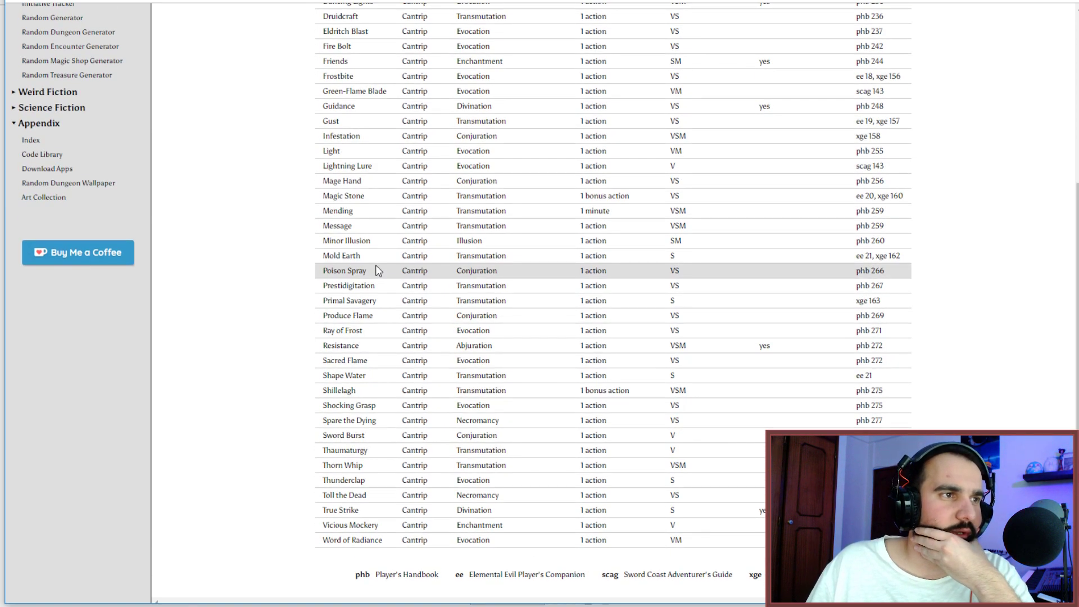
{"action": "scroll", "coordinate": [376, 264], "scroll_direction": "up", "scroll_amount": 1}
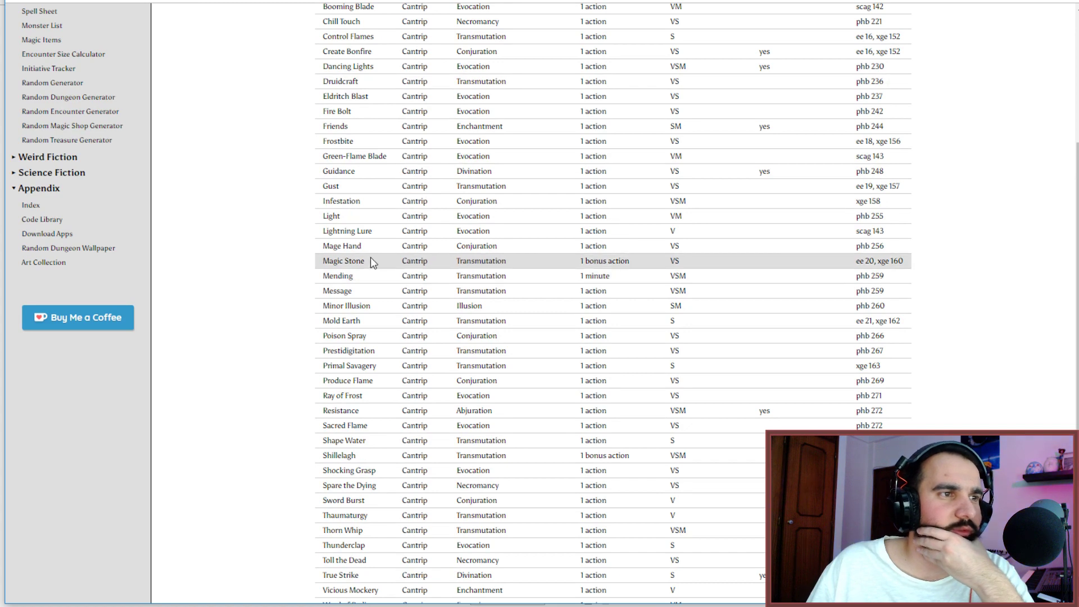
{"action": "scroll", "coordinate": [369, 258], "scroll_direction": "up", "scroll_amount": 1}
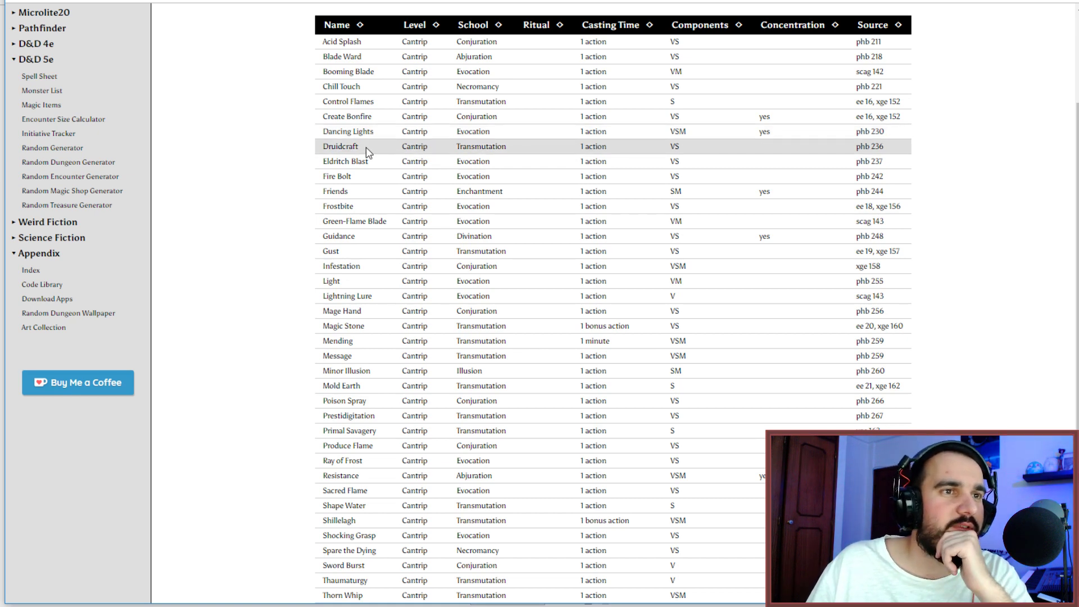
{"action": "scroll", "coordinate": [371, 247], "scroll_direction": "down", "scroll_amount": 4}
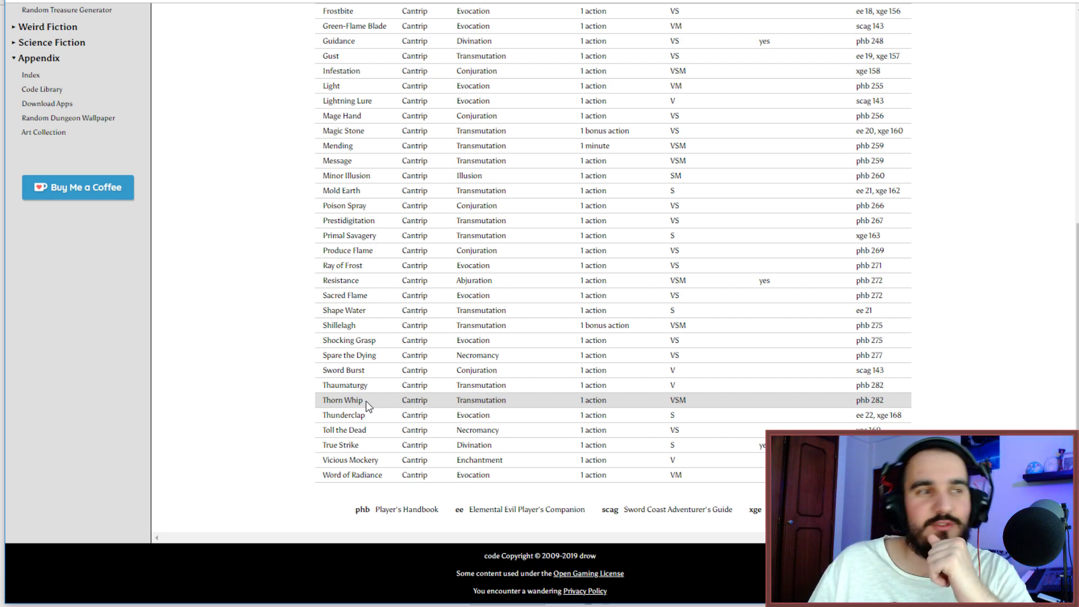
{"action": "scroll", "coordinate": [365, 400], "scroll_direction": "up", "scroll_amount": 5}
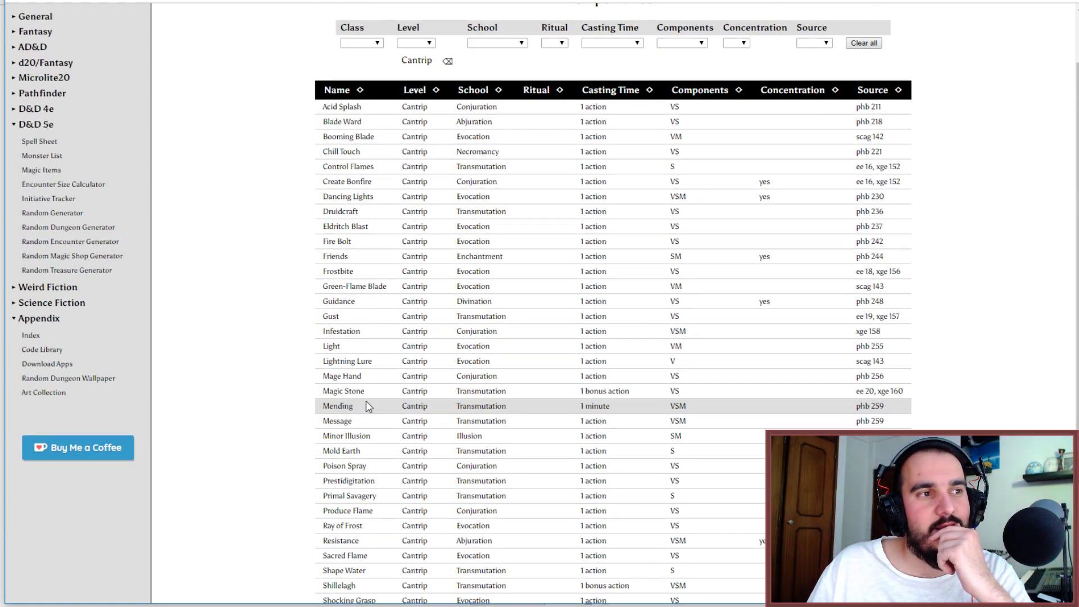
{"action": "scroll", "coordinate": [367, 400], "scroll_direction": "down", "scroll_amount": 4}
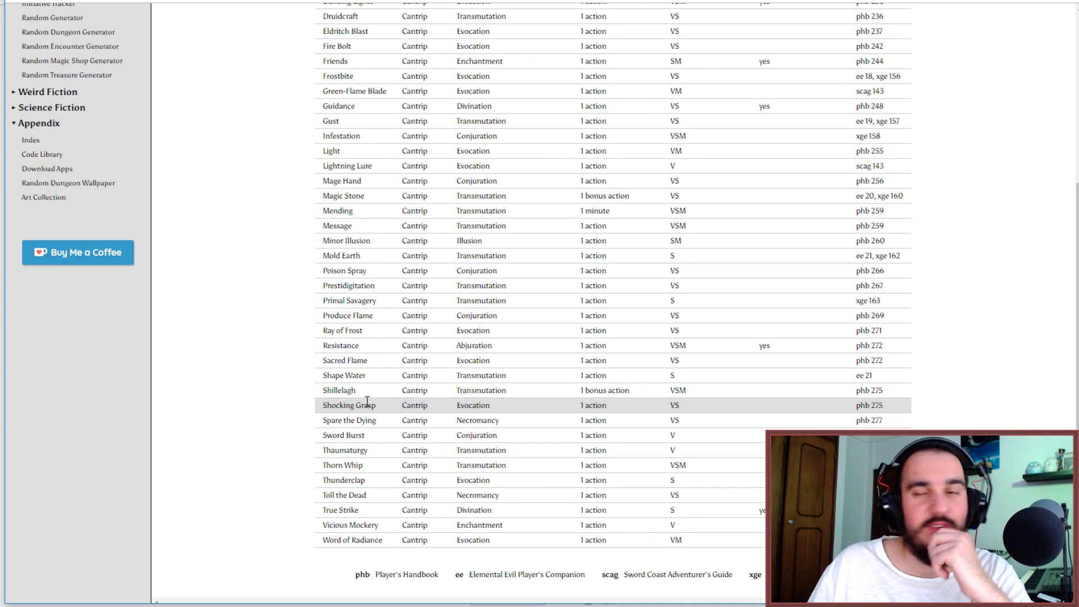
{"action": "scroll", "coordinate": [367, 400], "scroll_direction": "up", "scroll_amount": 5}
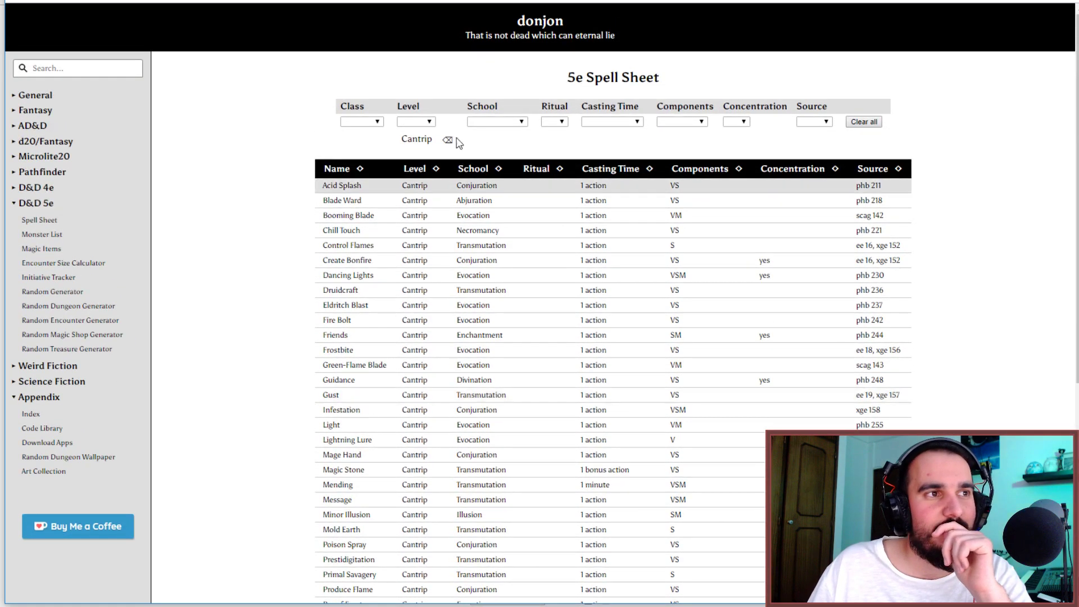
{"action": "scroll", "coordinate": [403, 220], "scroll_direction": "down", "scroll_amount": 1}
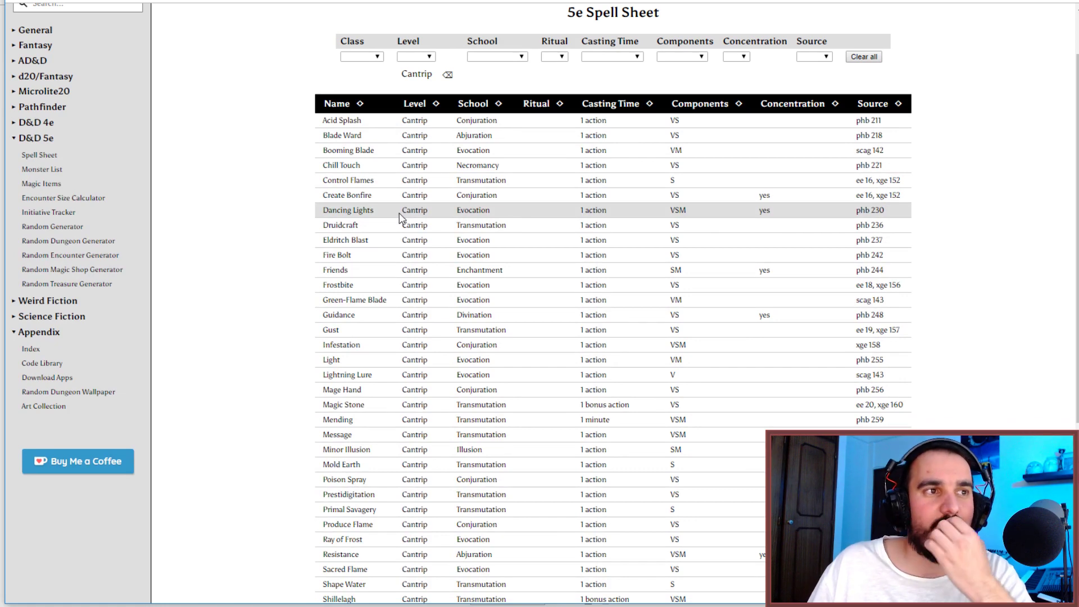
{"action": "scroll", "coordinate": [400, 217], "scroll_direction": "down", "scroll_amount": 1}
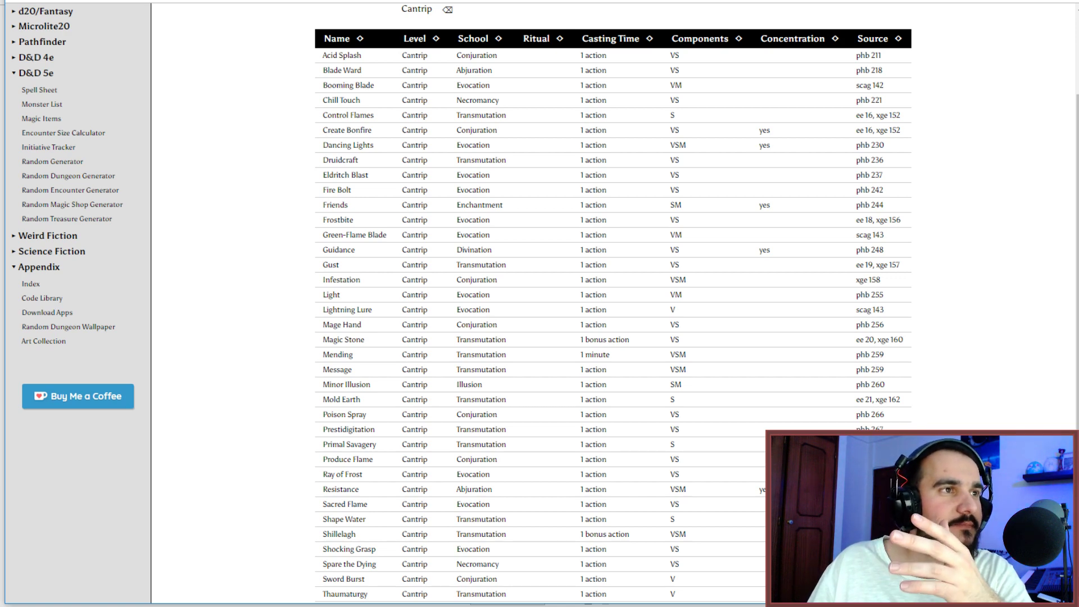
Return to the Peeira de Lobos document and review the creature's lore, illustration notes, stats and Feitiçaria inata section.
{"action": "key", "text": "alt+Tab"}
{"action": "scroll", "coordinate": [427, 327], "scroll_direction": "up", "scroll_amount": 10}
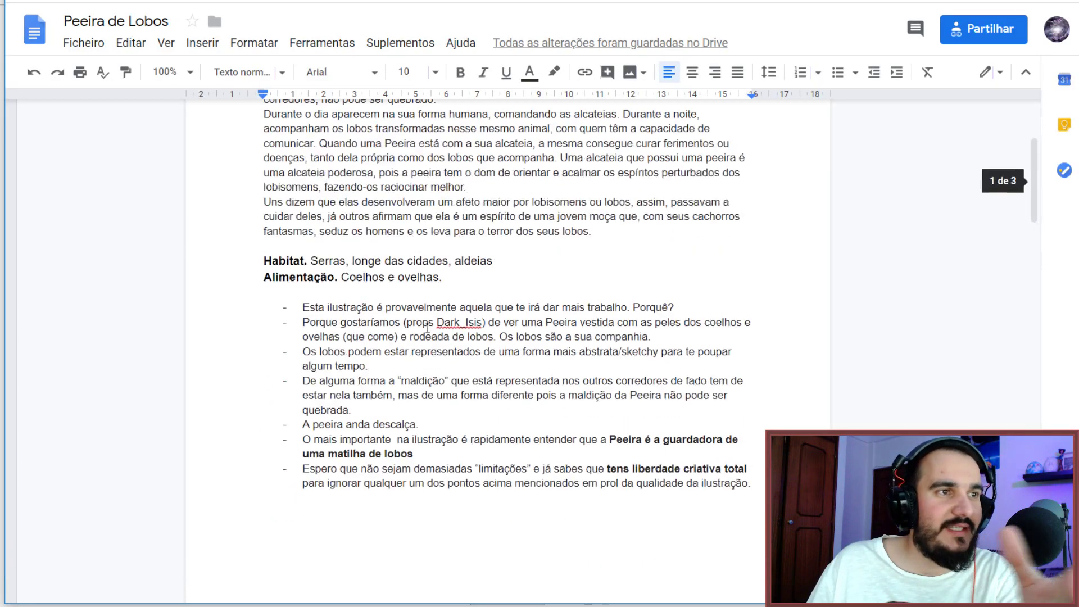
{"action": "scroll", "coordinate": [427, 327], "scroll_direction": "up", "scroll_amount": 3}
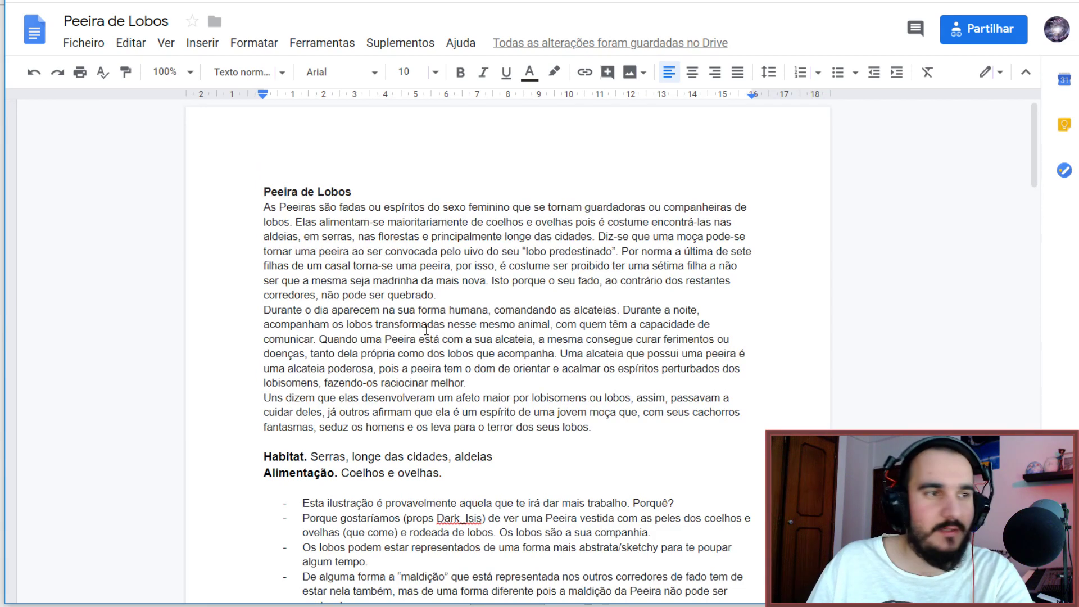
{"action": "scroll", "coordinate": [426, 330], "scroll_direction": "down", "scroll_amount": 1}
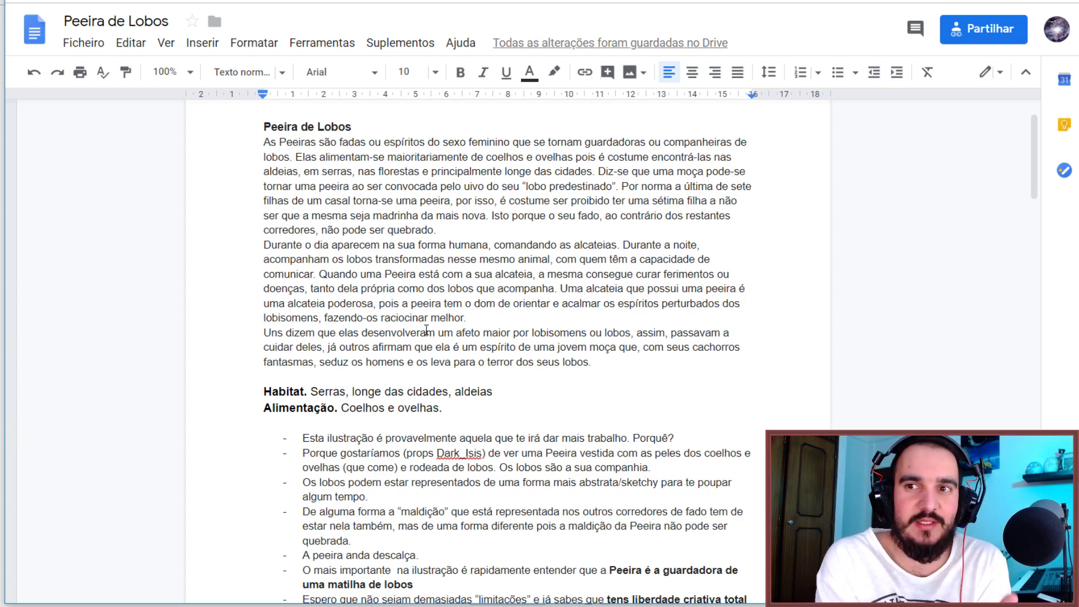
{"action": "scroll", "coordinate": [448, 372], "scroll_direction": "down", "scroll_amount": 3}
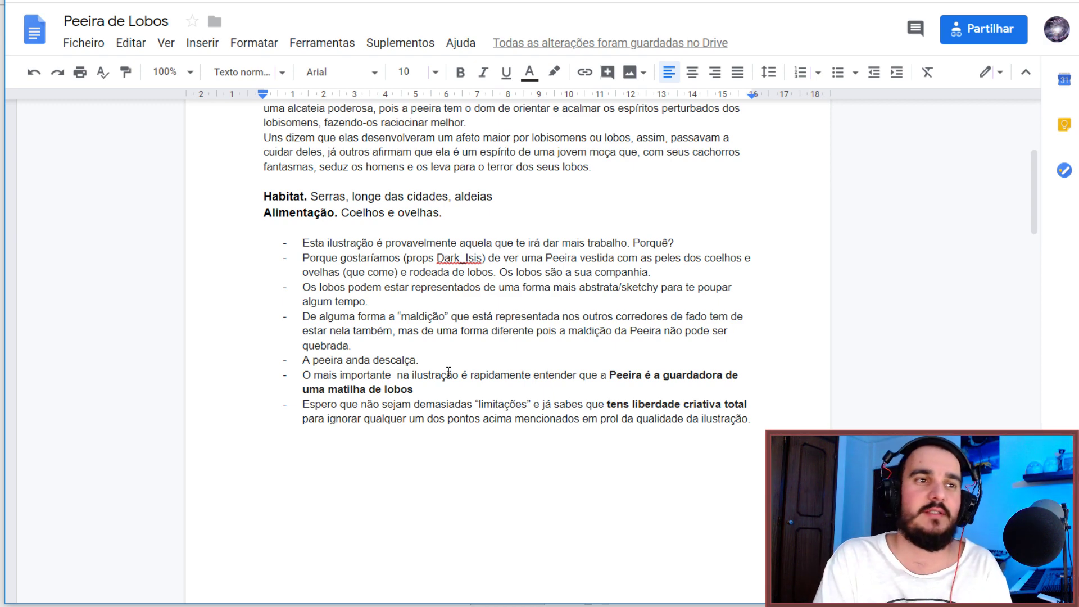
{"action": "scroll", "coordinate": [448, 372], "scroll_direction": "down", "scroll_amount": 15}
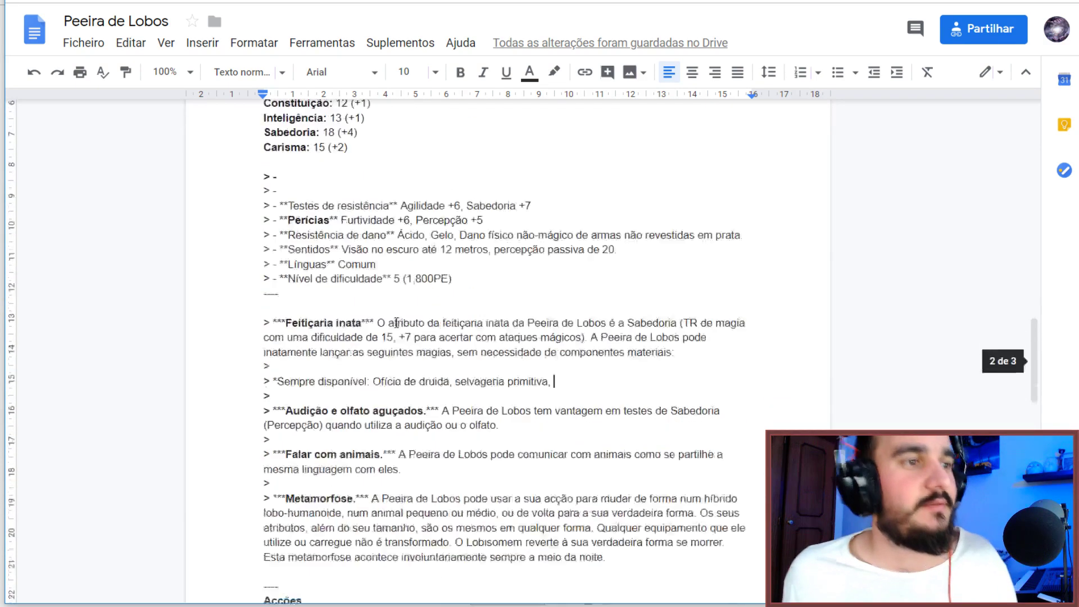
{"action": "scroll", "coordinate": [438, 317], "scroll_direction": "down", "scroll_amount": 2}
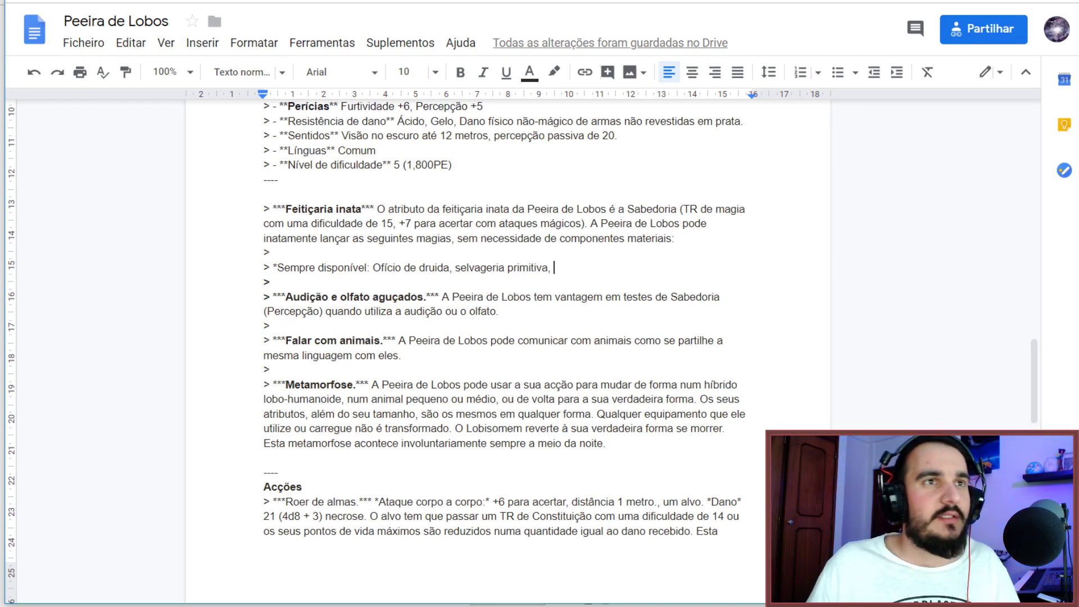
Switch to the Google translator and translate "guidance" from English to Portuguese.
{"action": "key", "text": "ctrl+Tab"}
{"action": "type", "text": "guidance"}
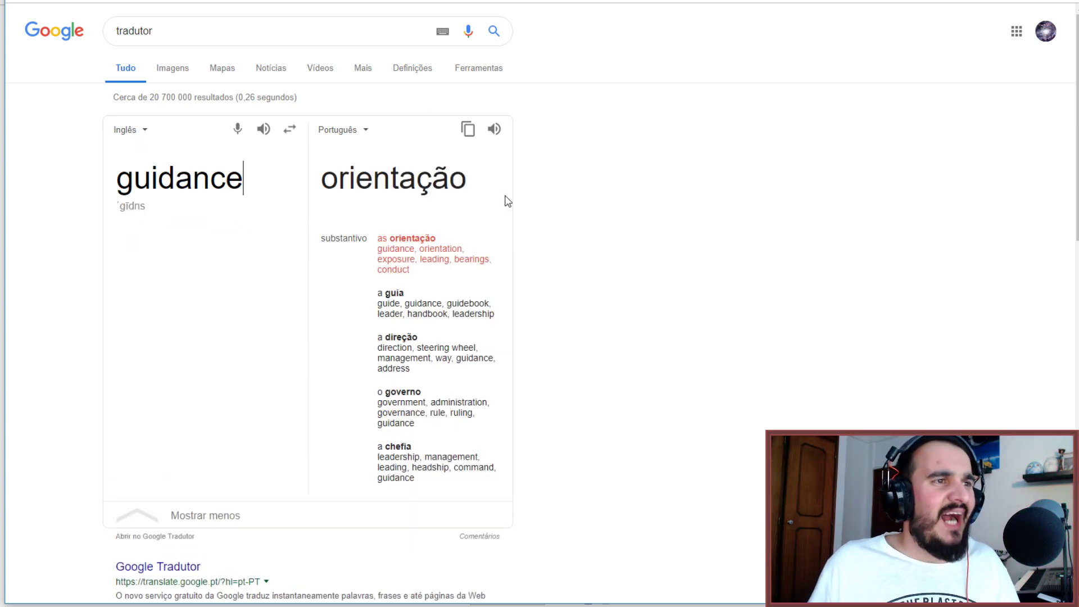
Clear "guidance" from the translator's English source text.
{"action": "key", "text": "BackSpace"}
{"action": "key", "text": "BackSpace"}
{"action": "key", "text": "BackSpace"}
{"action": "key", "text": "BackSpace"}
{"action": "key", "text": "BackSpace"}
{"action": "key", "text": "BackSpace"}
{"action": "key", "text": "BackSpace"}
{"action": "key", "text": "BackSpace"}
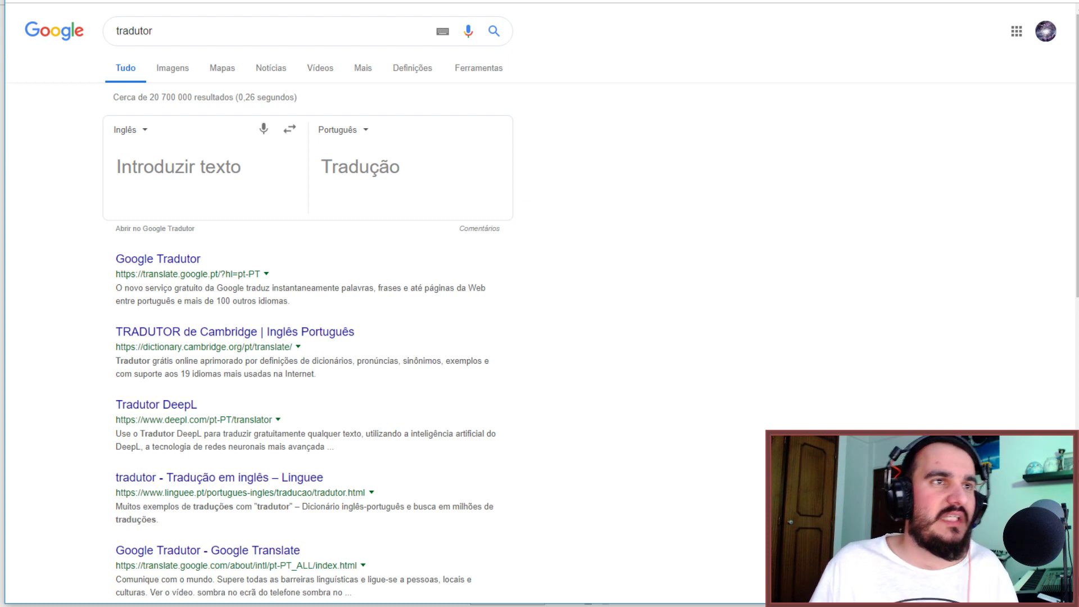
Switch to the Peeira de Lobos document and add "orientação" after "selvageria primitiva," in the "Sempre disponível" spell line.
{"action": "key", "text": "ctrl+Tab"}
{"action": "type", "text": "ori"}
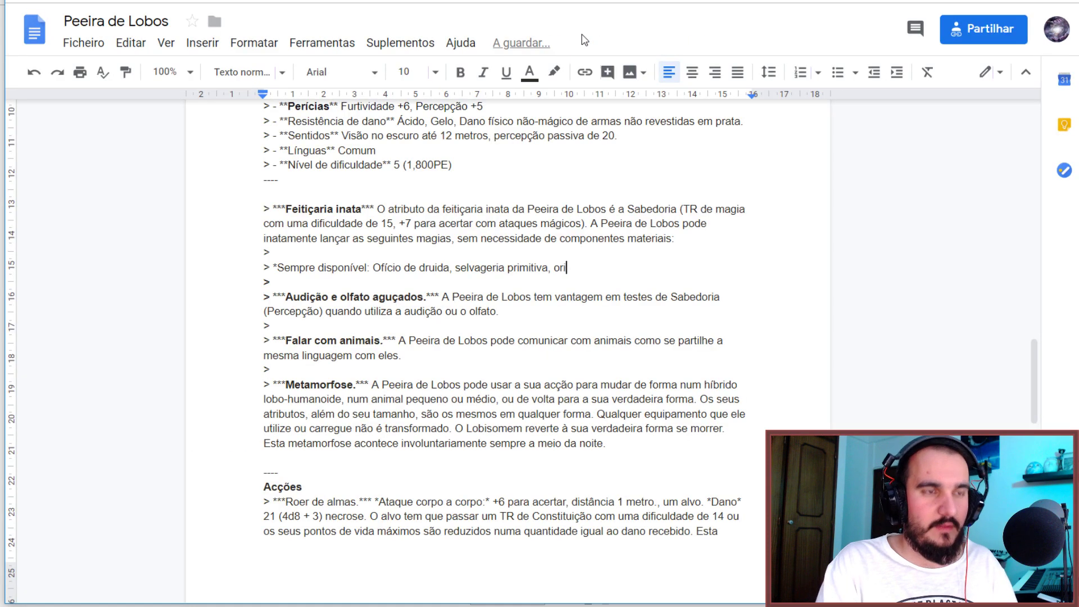
{"action": "type", "text": "entação"}
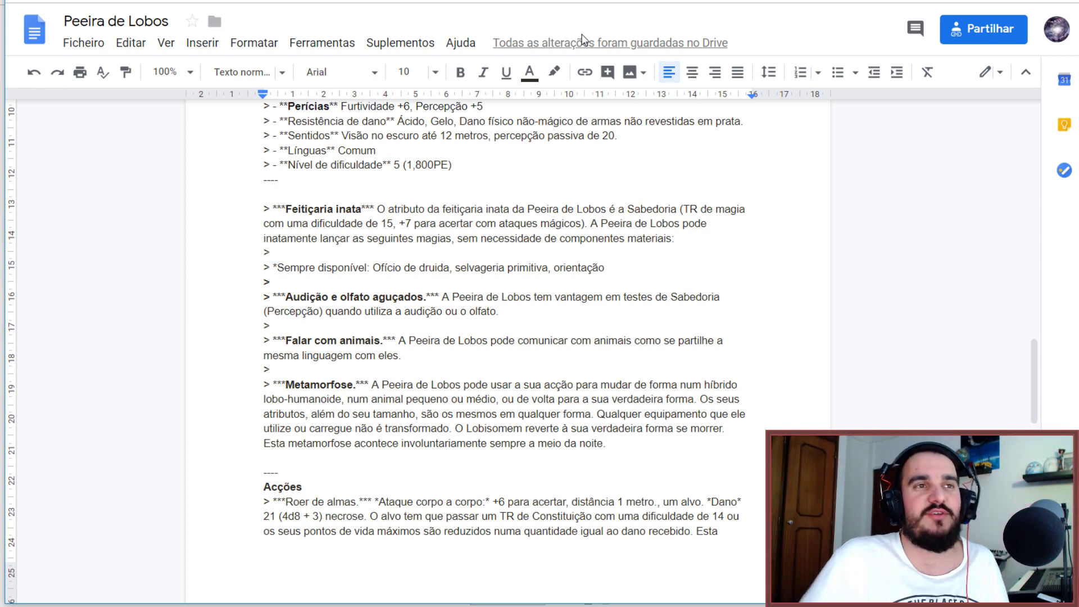
Switch back to the Google translator and look up "guidance" from English to Portuguese again.
{"action": "key", "text": "ctrl+Tab"}
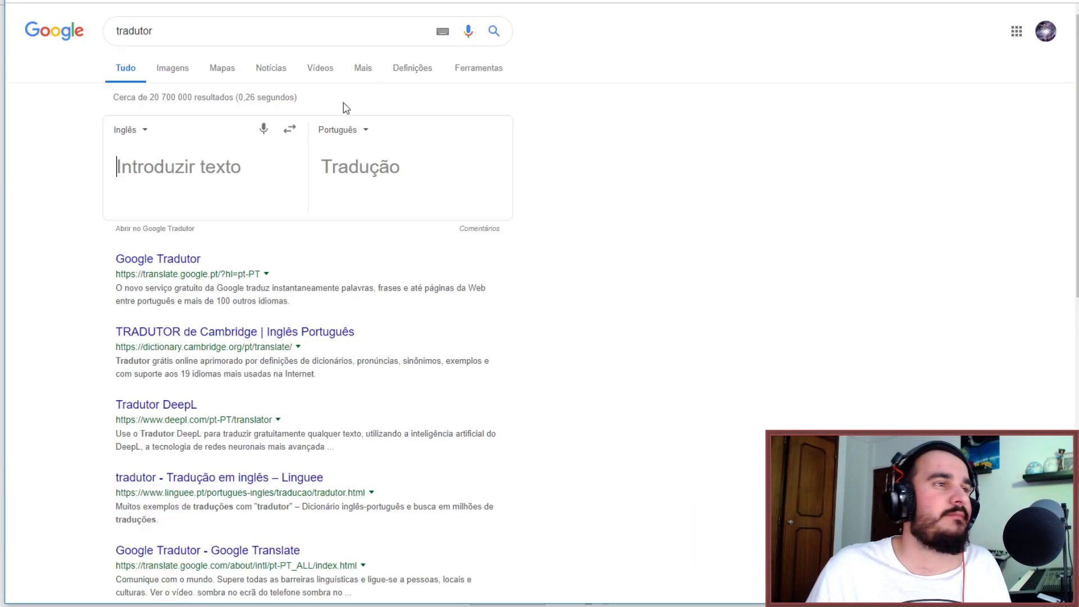
{"action": "left_click", "coordinate": [168, 156]}
{"action": "type", "text": "guidance"}
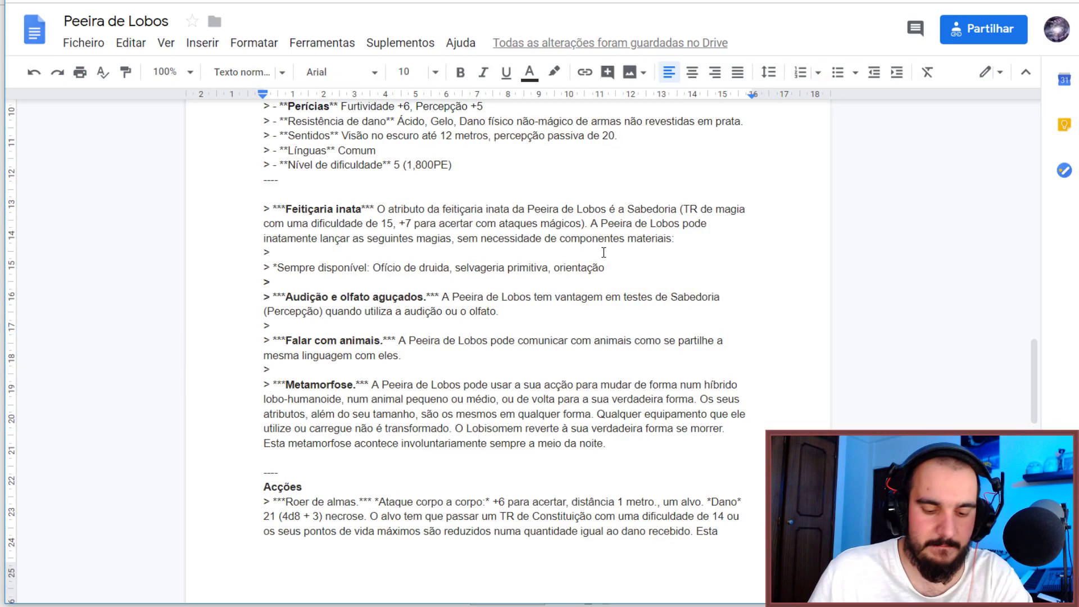
{"action": "type", "text": ","}
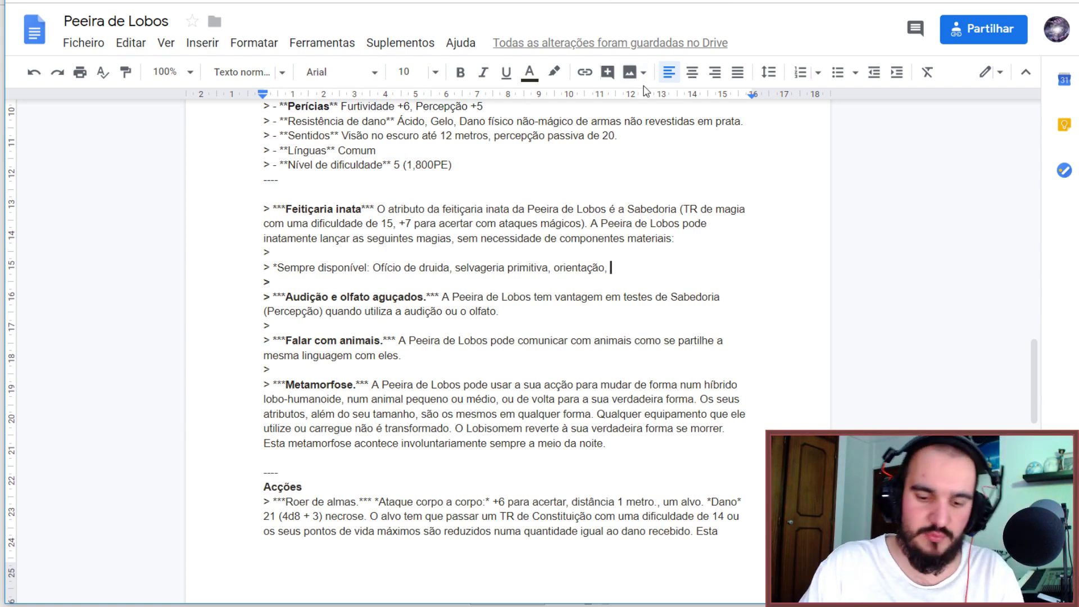
{"action": "key", "text": "BackSpace"}
{"action": "key", "text": "BackSpace"}
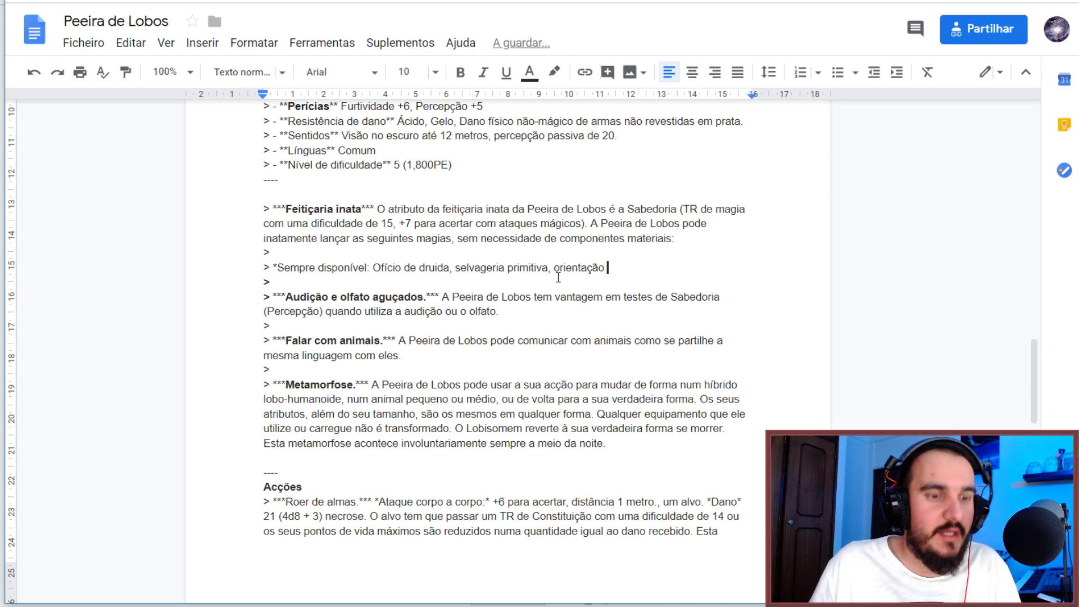
In the Peeira de Lobos document, add "(nivel 11)" after "orientação" in the "Sempre disponível" spell line.
{"action": "type", "text": "("}
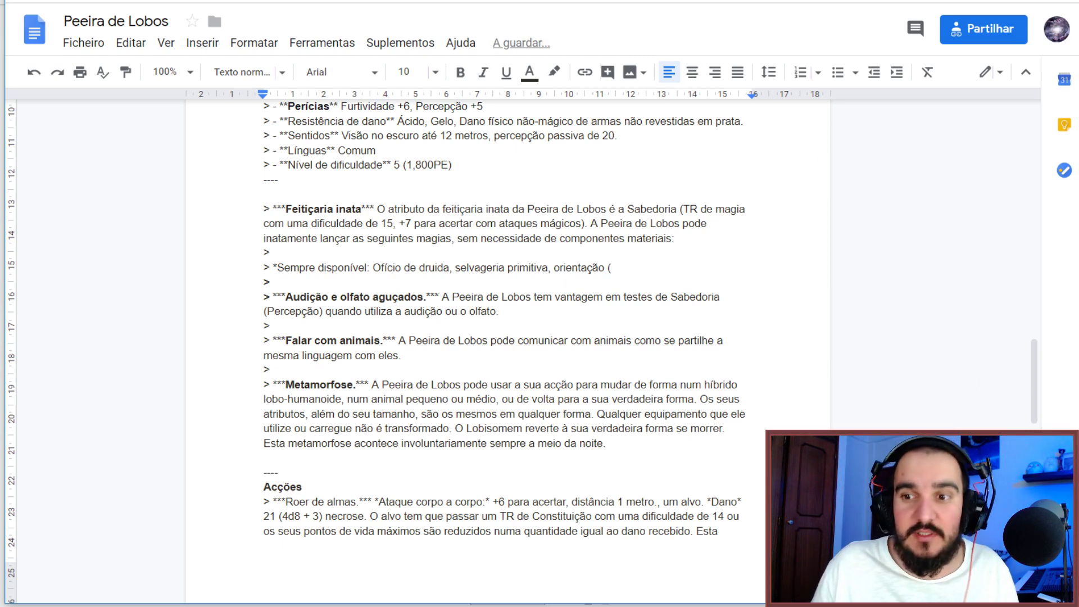
{"action": "key", "text": "alt+Tab"}
{"action": "key", "text": "alt+Tab"}
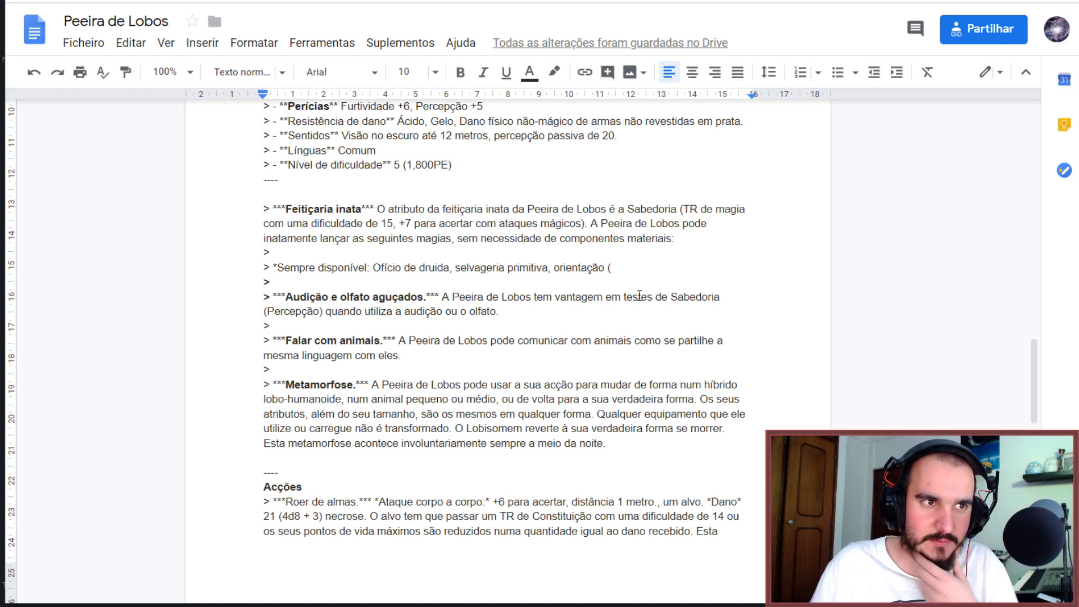
{"action": "left_click_drag", "start_coordinate": [622, 268], "coordinate": [609, 268]}
{"action": "key", "text": "BackSpace"}
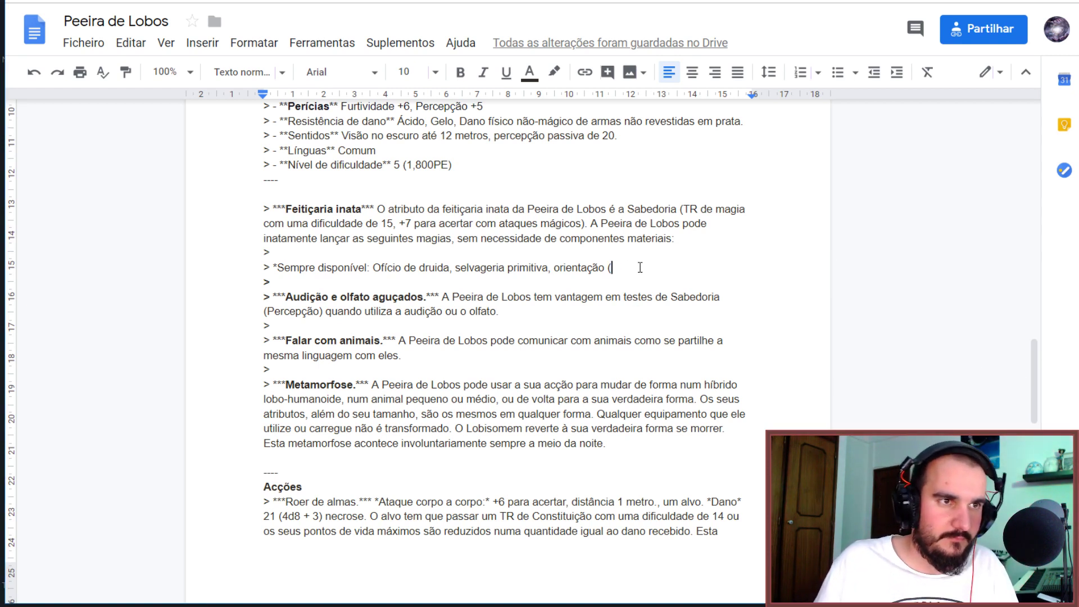
{"action": "type", "text": "nivel 11"}
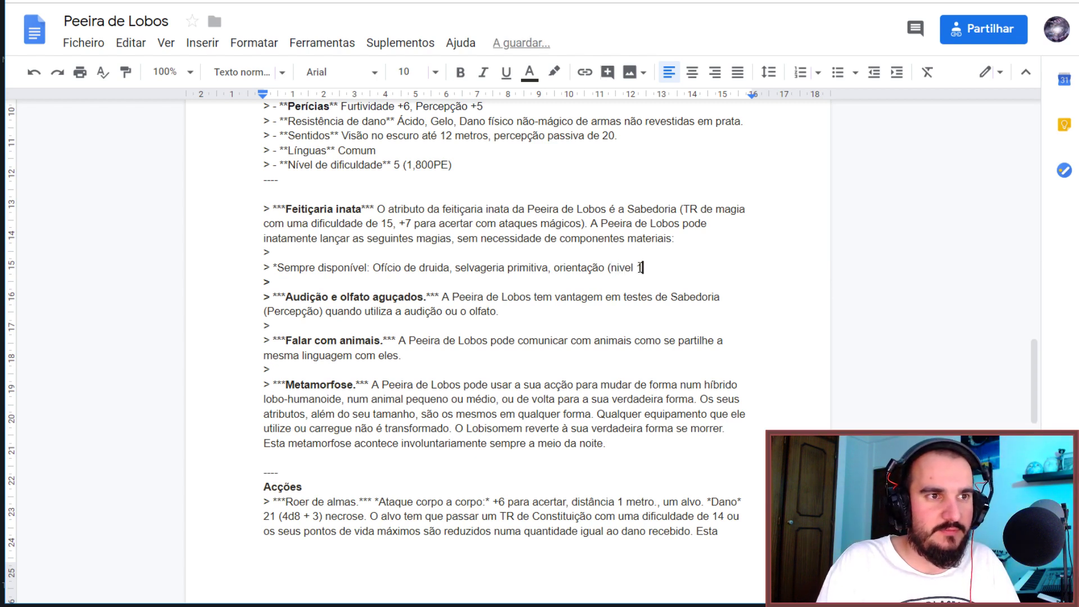
{"action": "type", "text": ")"}
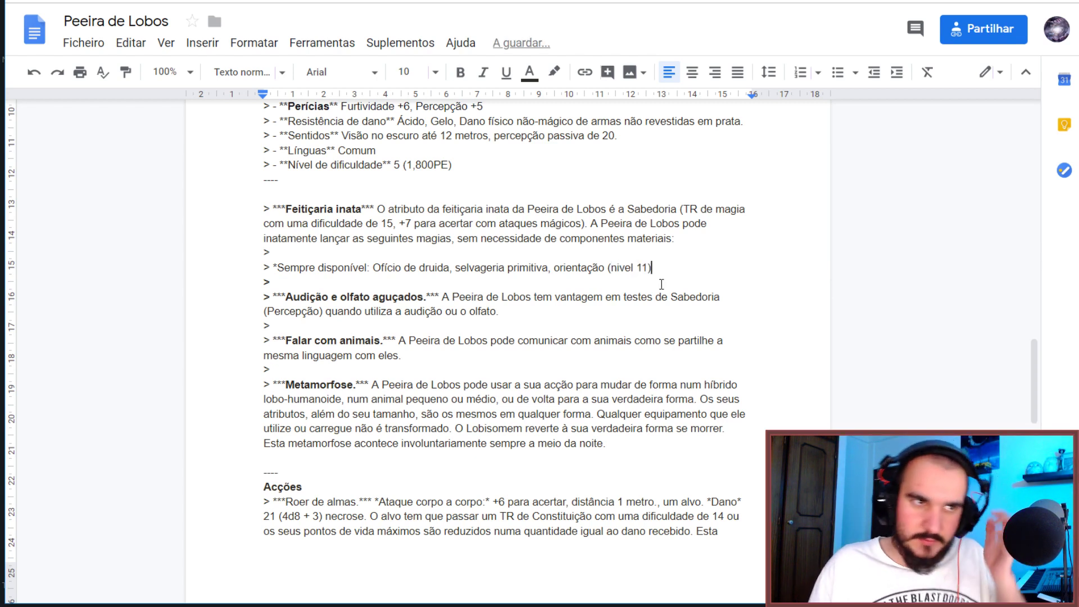
{"action": "key", "text": "Down"}
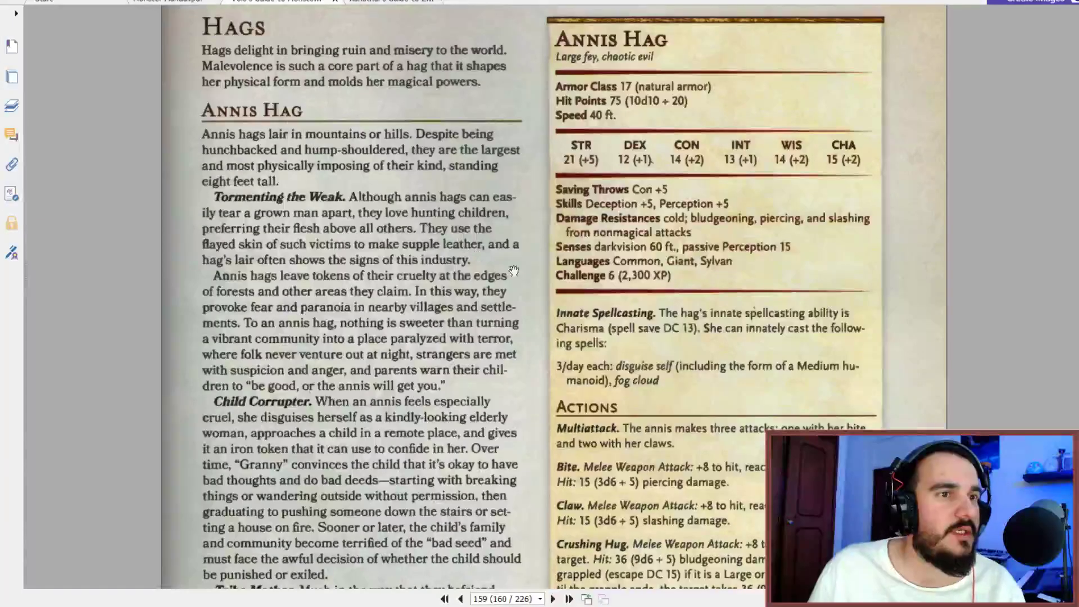
Switch to the Volo's Guide to Monsters PDF and examine how the Annis Hag and Bheur Hag stat blocks word their innate spellcasting.
{"action": "scroll", "coordinate": [535, 279], "scroll_direction": "down", "scroll_amount": 1}
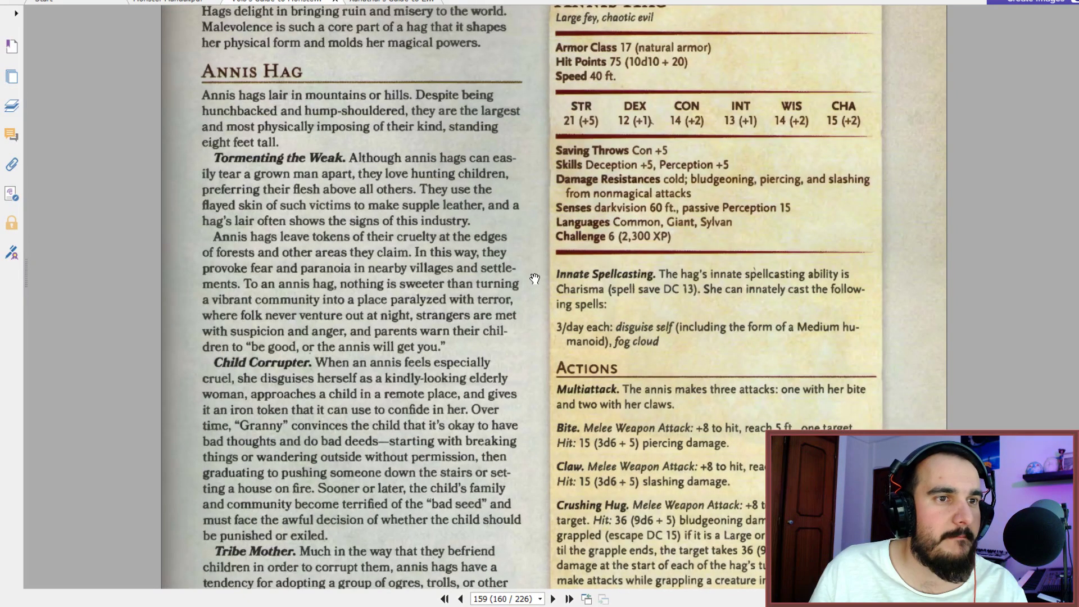
{"action": "scroll", "coordinate": [534, 279], "scroll_direction": "down", "scroll_amount": 1}
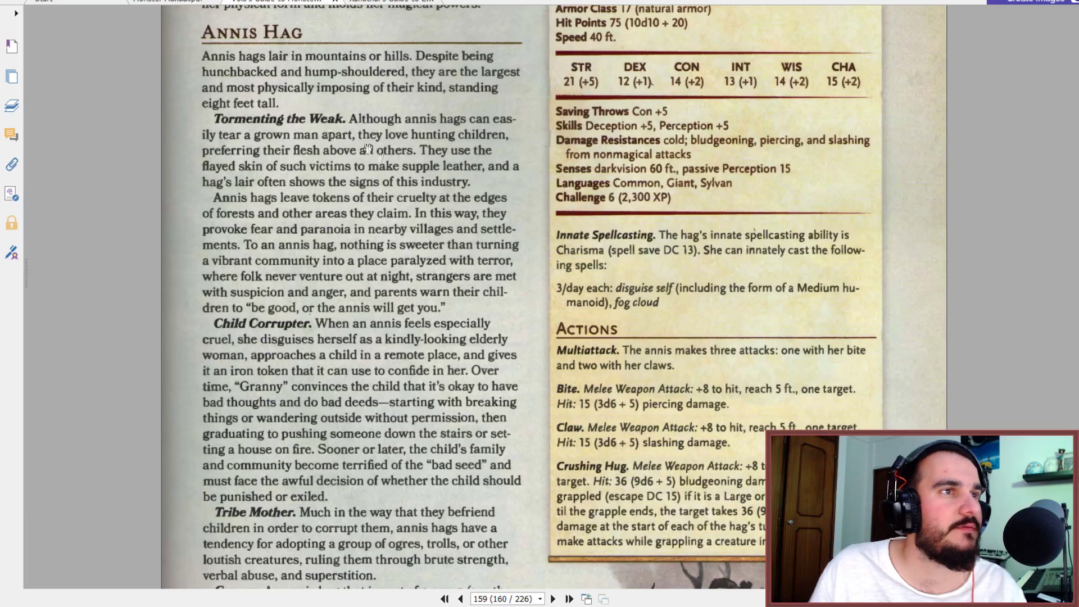
{"action": "scroll", "coordinate": [370, 151], "scroll_direction": "up", "scroll_amount": 20}
{"action": "scroll", "coordinate": [379, 161], "scroll_direction": "up", "scroll_amount": 15}
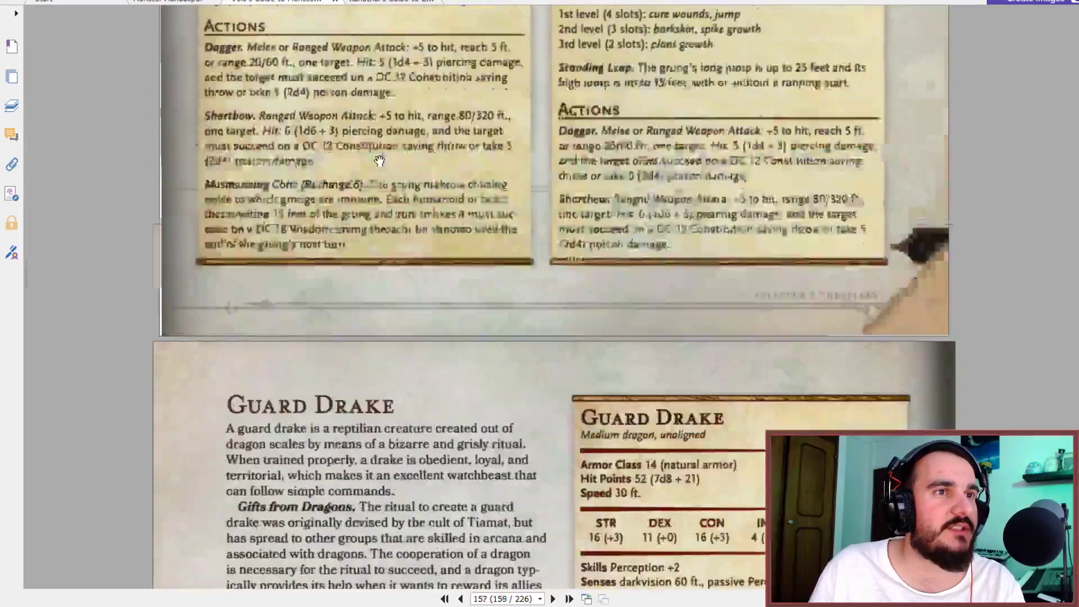
{"action": "scroll", "coordinate": [379, 161], "scroll_direction": "down", "scroll_amount": 12}
{"action": "scroll", "coordinate": [380, 162], "scroll_direction": "down", "scroll_amount": 20}
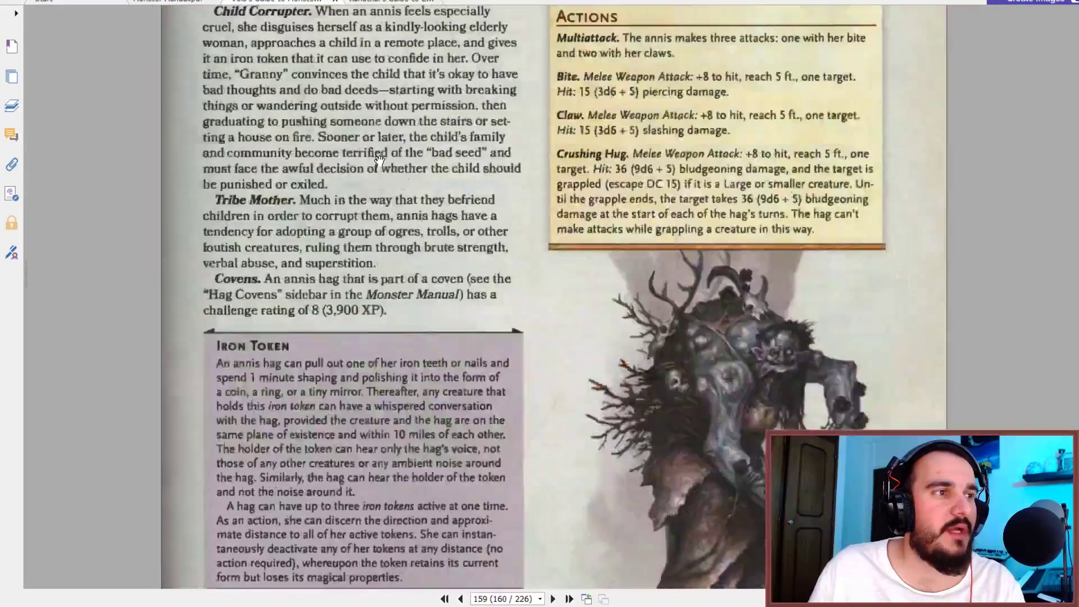
{"action": "scroll", "coordinate": [380, 162], "scroll_direction": "down", "scroll_amount": 5}
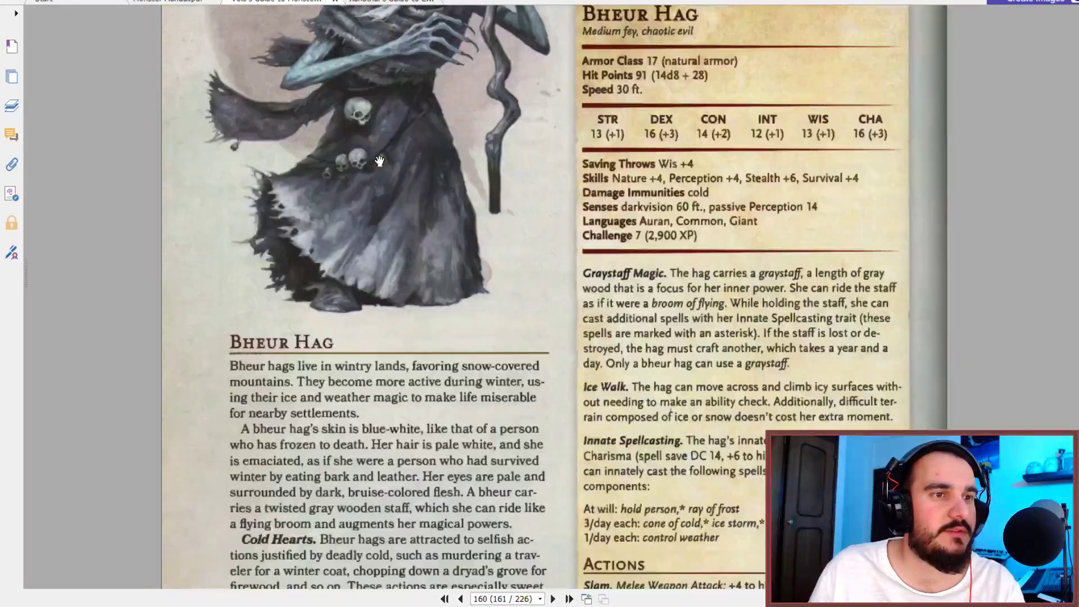
{"action": "scroll", "coordinate": [379, 162], "scroll_direction": "up", "scroll_amount": 4}
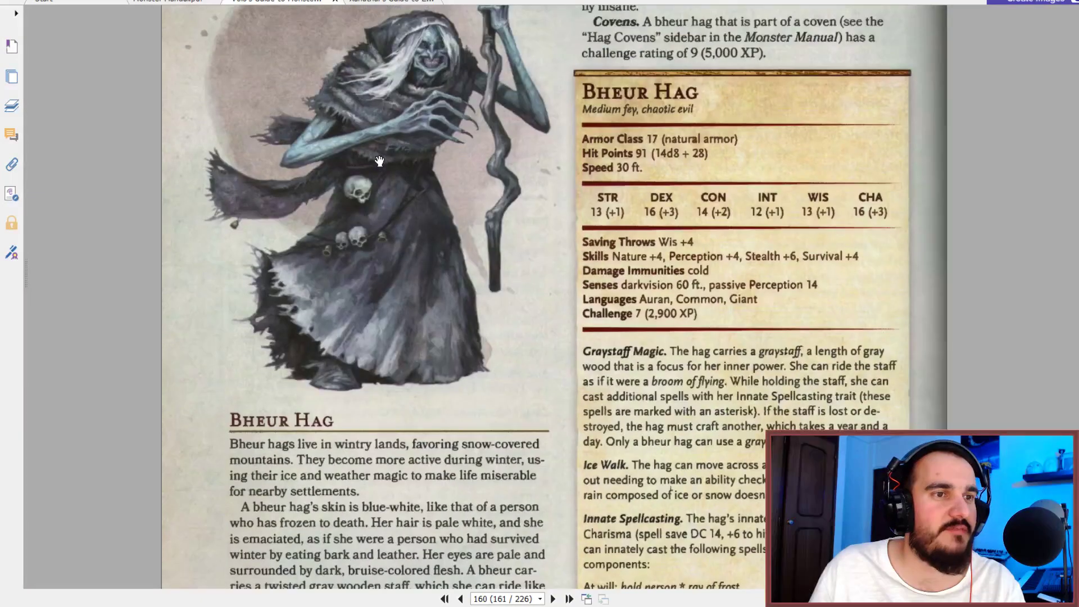
{"action": "scroll", "coordinate": [380, 161], "scroll_direction": "down", "scroll_amount": 8}
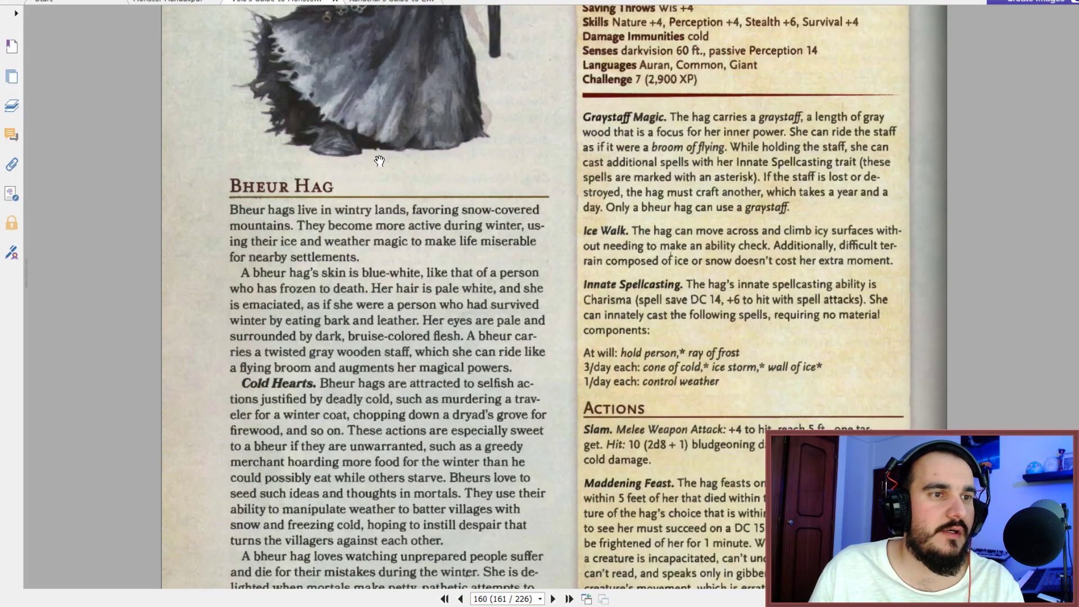
{"action": "scroll", "coordinate": [379, 162], "scroll_direction": "down", "scroll_amount": 20}
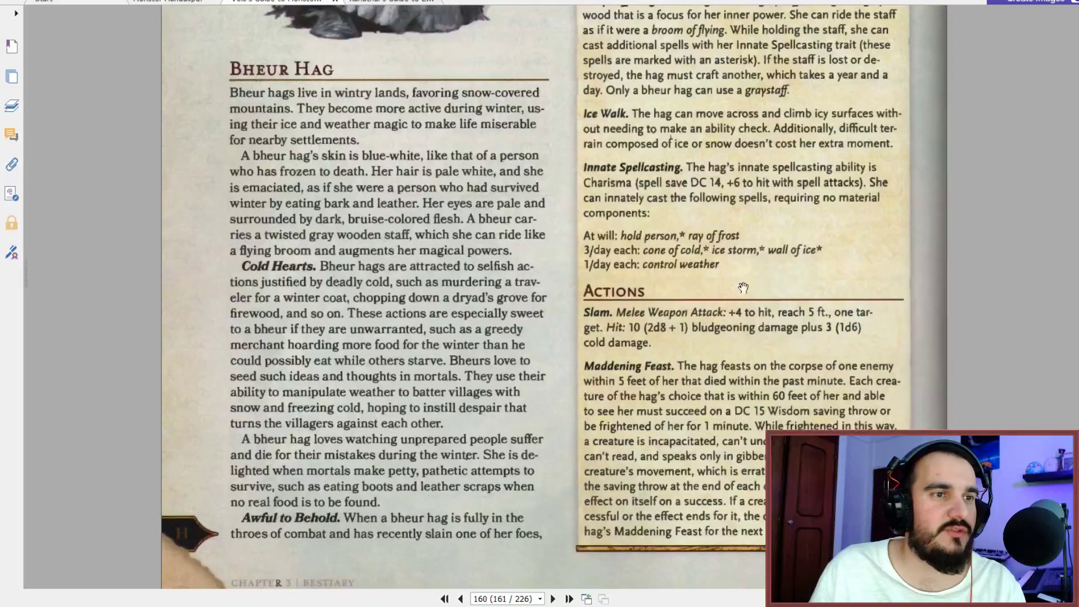
Examine the spellcasting entries in the hobgoblin stat blocks, including the Hobgoblin Iron Shadow, for how cantrips are listed.
{"action": "scroll", "coordinate": [539, 284], "scroll_direction": "down", "scroll_amount": 8}
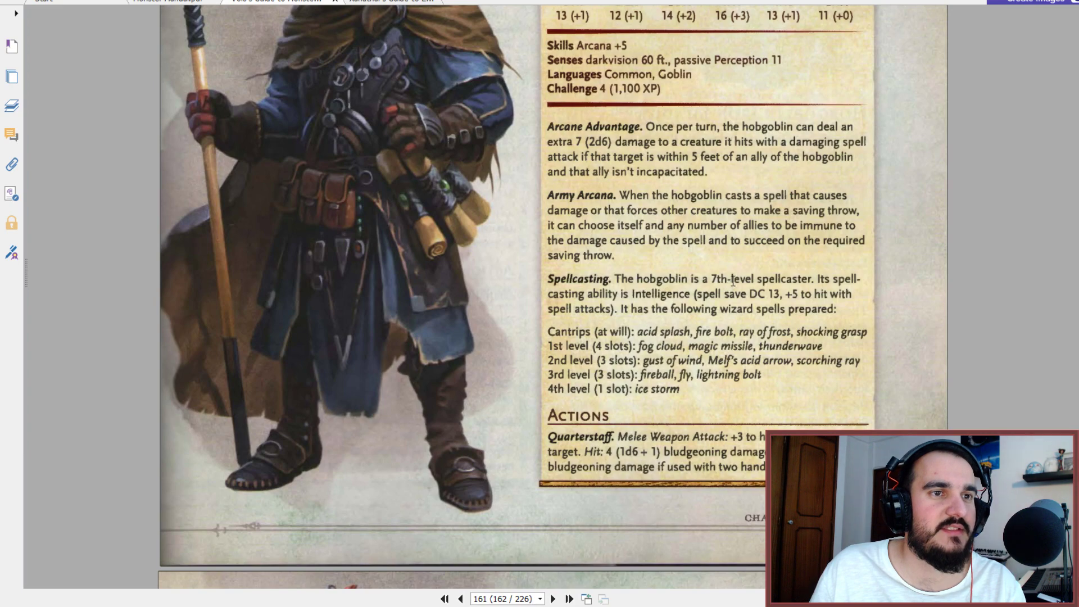
{"action": "scroll", "coordinate": [766, 280], "scroll_direction": "up", "scroll_amount": 1}
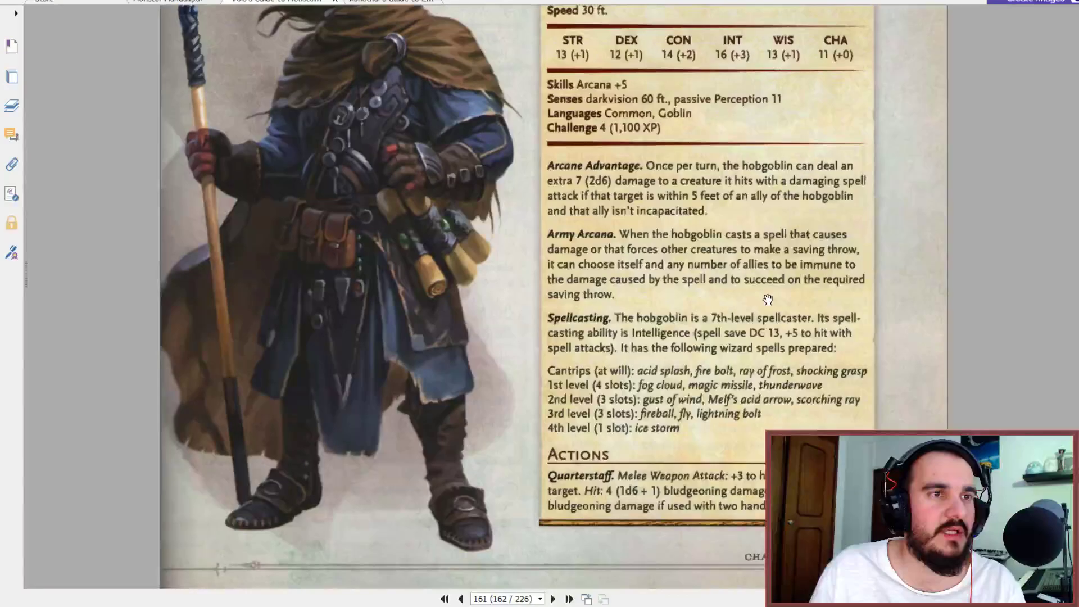
{"action": "scroll", "coordinate": [767, 299], "scroll_direction": "up", "scroll_amount": 2}
{"action": "scroll", "coordinate": [768, 299], "scroll_direction": "down", "scroll_amount": 20}
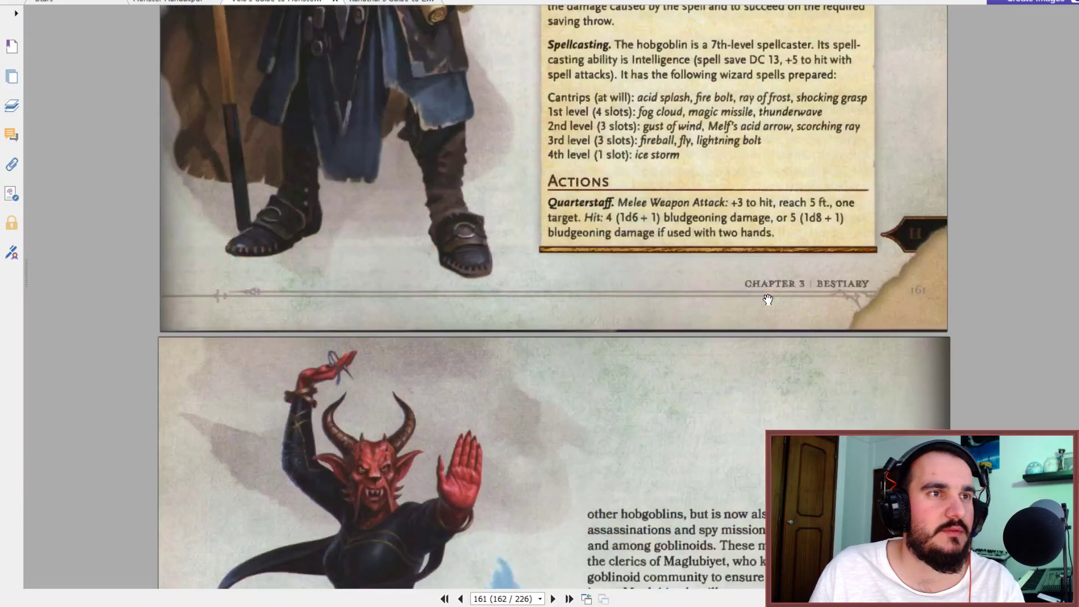
{"action": "scroll", "coordinate": [768, 299], "scroll_direction": "down", "scroll_amount": 5}
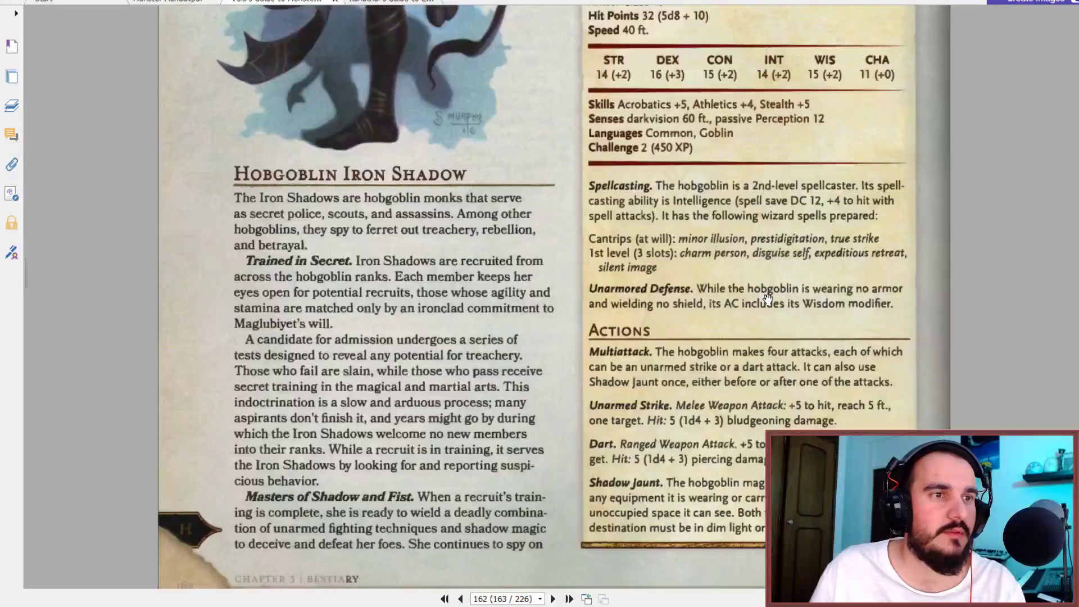
{"action": "scroll", "coordinate": [768, 299], "scroll_direction": "down", "scroll_amount": 1}
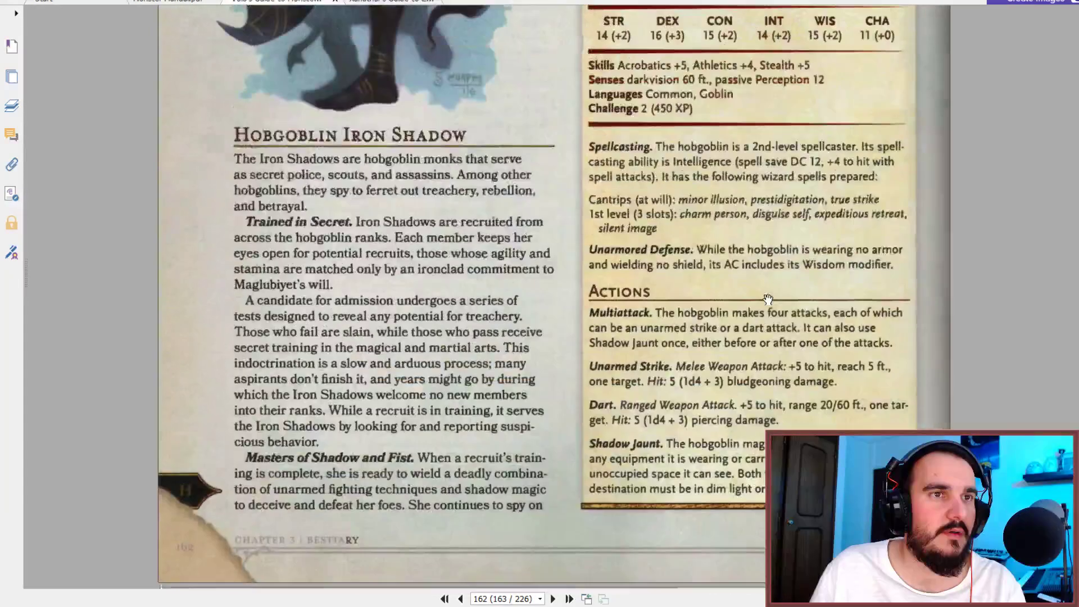
{"action": "scroll", "coordinate": [685, 254], "scroll_direction": "down", "scroll_amount": 1}
Examine the Ki-rin stat block in Volo's Guide to Monsters for how it lists innate spells, cantrips and spell levels.
{"action": "scroll", "coordinate": [684, 254], "scroll_direction": "down", "scroll_amount": 20}
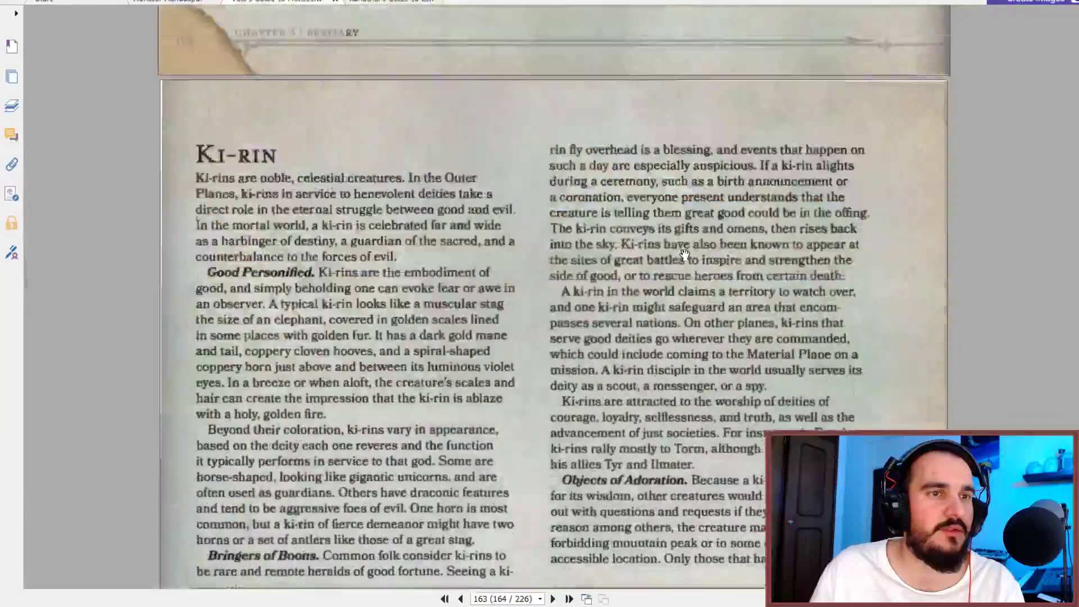
{"action": "scroll", "coordinate": [685, 249], "scroll_direction": "up", "scroll_amount": 3}
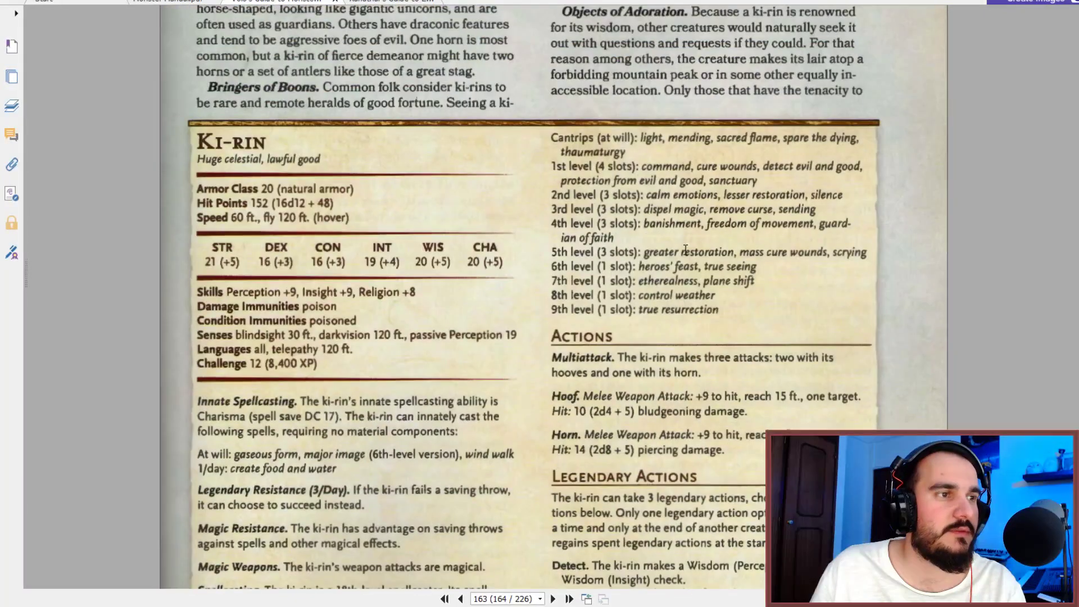
{"action": "scroll", "coordinate": [684, 249], "scroll_direction": "down", "scroll_amount": 1}
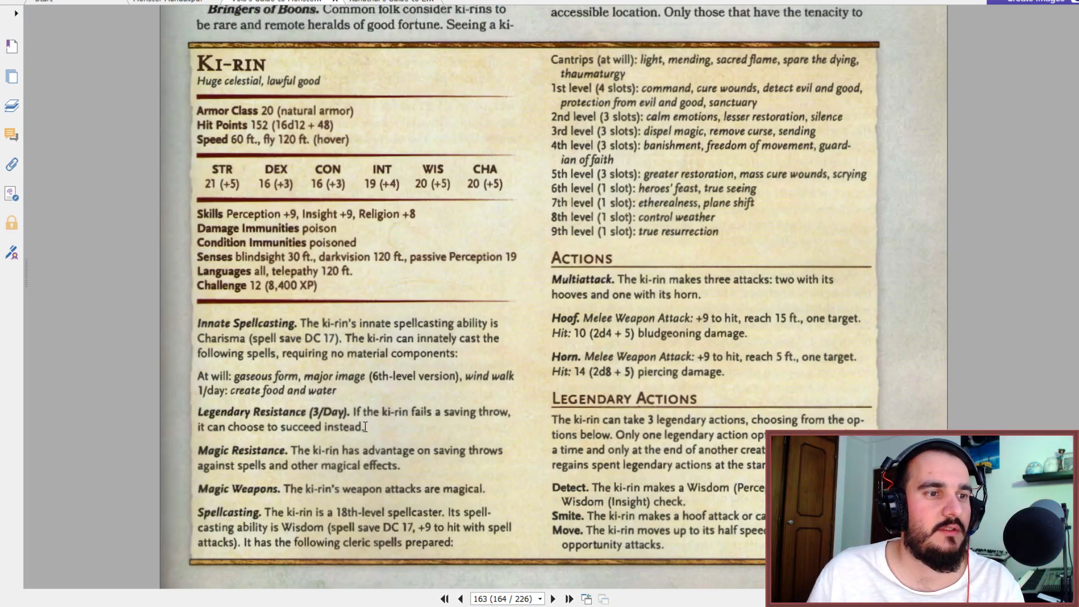
{"action": "scroll", "coordinate": [402, 418], "scroll_direction": "up", "scroll_amount": 10}
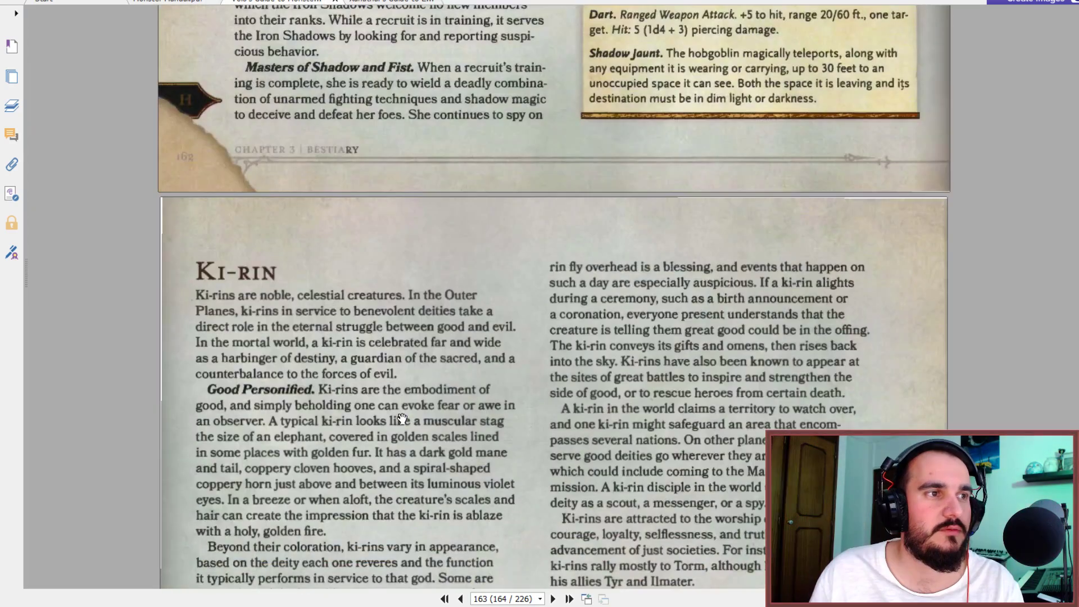
{"action": "scroll", "coordinate": [402, 419], "scroll_direction": "down", "scroll_amount": 20}
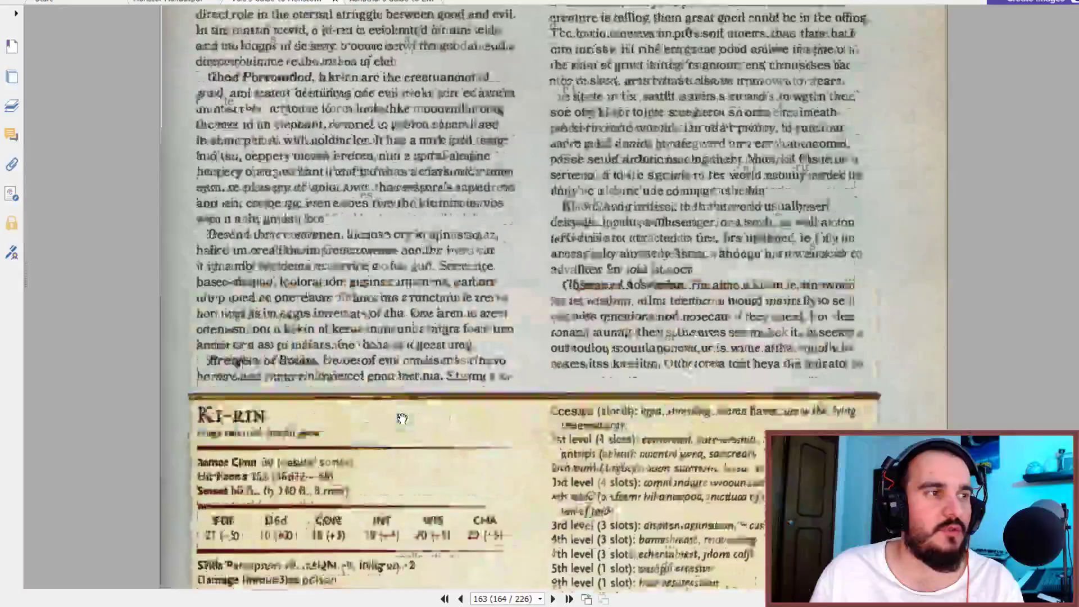
{"action": "scroll", "coordinate": [402, 419], "scroll_direction": "down", "scroll_amount": 5}
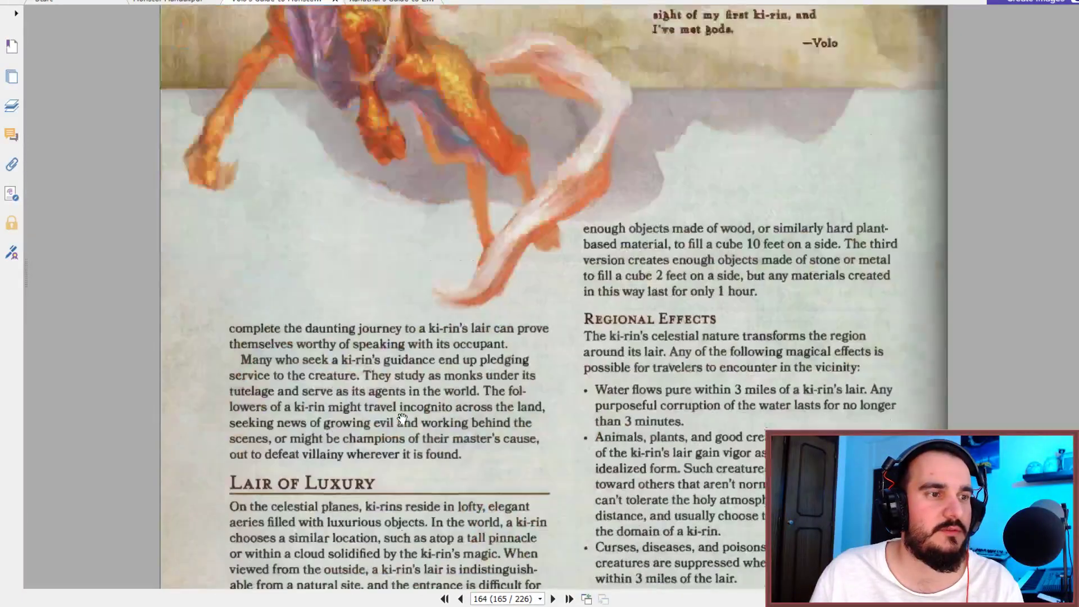
{"action": "scroll", "coordinate": [454, 291], "scroll_direction": "up", "scroll_amount": 4}
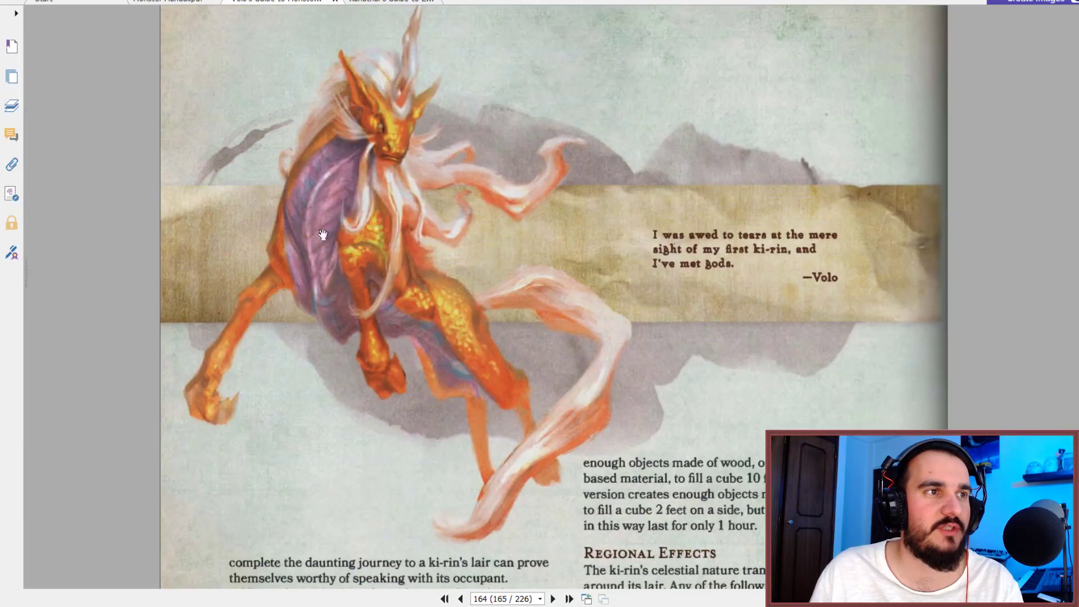
Examine the spellcasting entries of the Kobold Scale Sorcerer and Korred stat blocks, and bring up the Xanathar's Guide PDF.
{"action": "scroll", "coordinate": [388, 270], "scroll_direction": "down", "scroll_amount": 15}
{"action": "scroll", "coordinate": [388, 270], "scroll_direction": "down", "scroll_amount": 10}
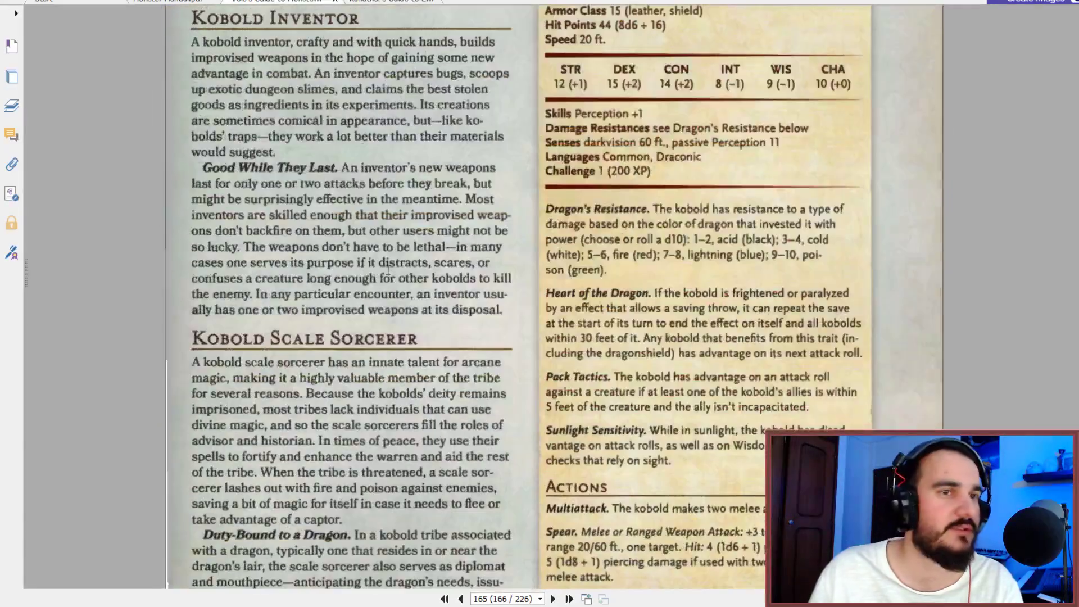
{"action": "scroll", "coordinate": [388, 270], "scroll_direction": "down", "scroll_amount": 20}
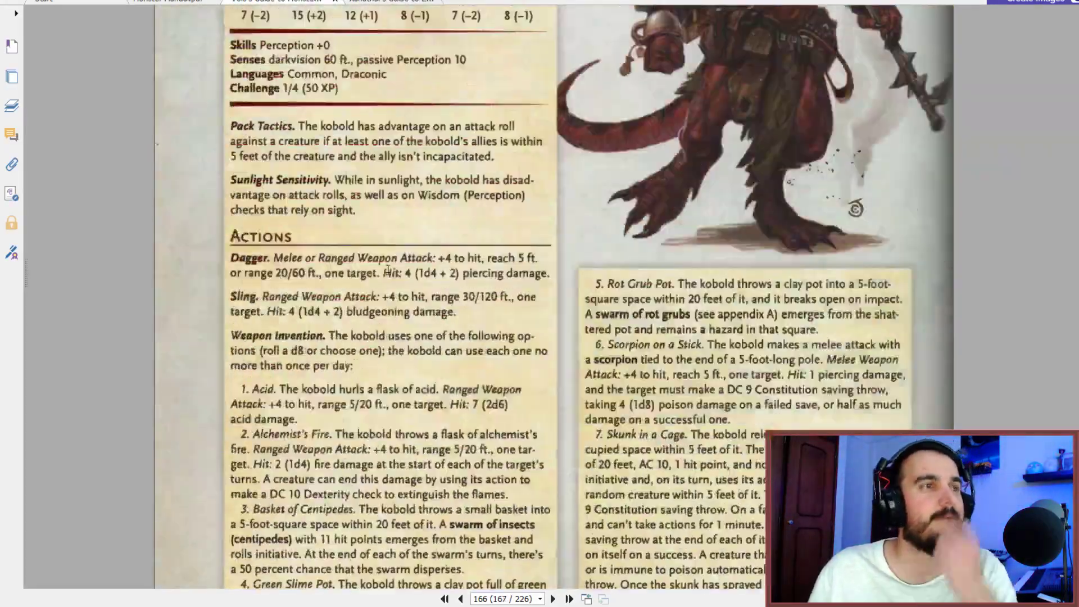
{"action": "scroll", "coordinate": [389, 270], "scroll_direction": "down", "scroll_amount": 10}
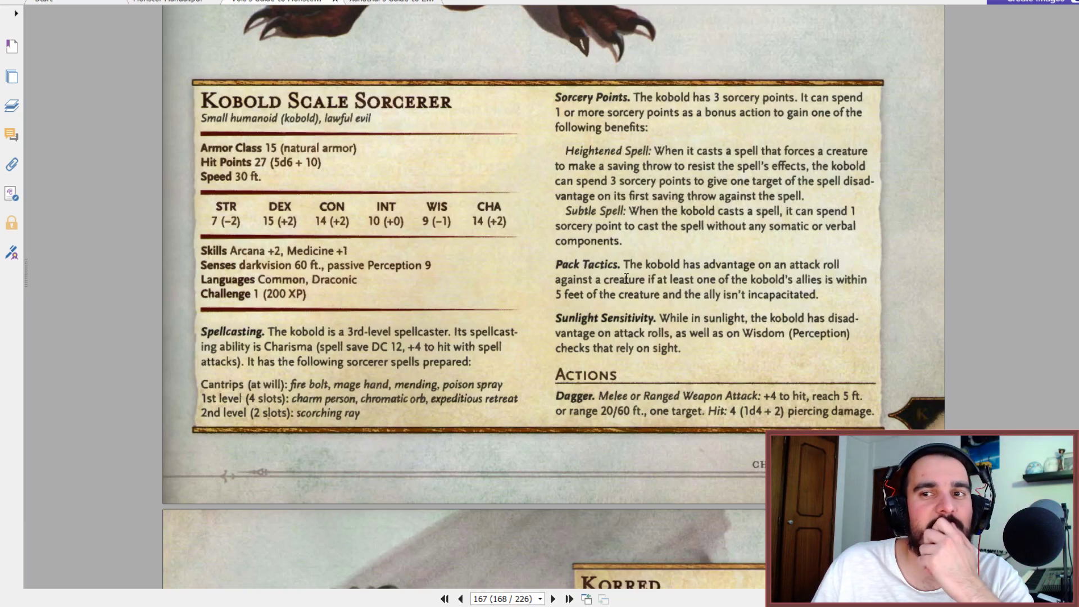
{"action": "scroll", "coordinate": [625, 279], "scroll_direction": "down", "scroll_amount": 10}
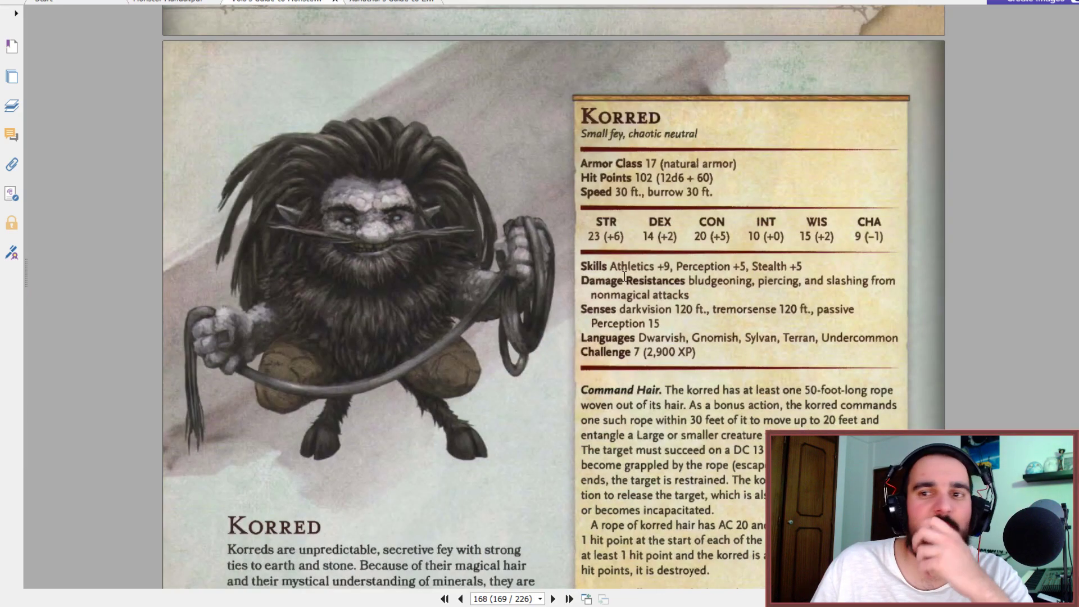
{"action": "scroll", "coordinate": [624, 276], "scroll_direction": "down", "scroll_amount": 3}
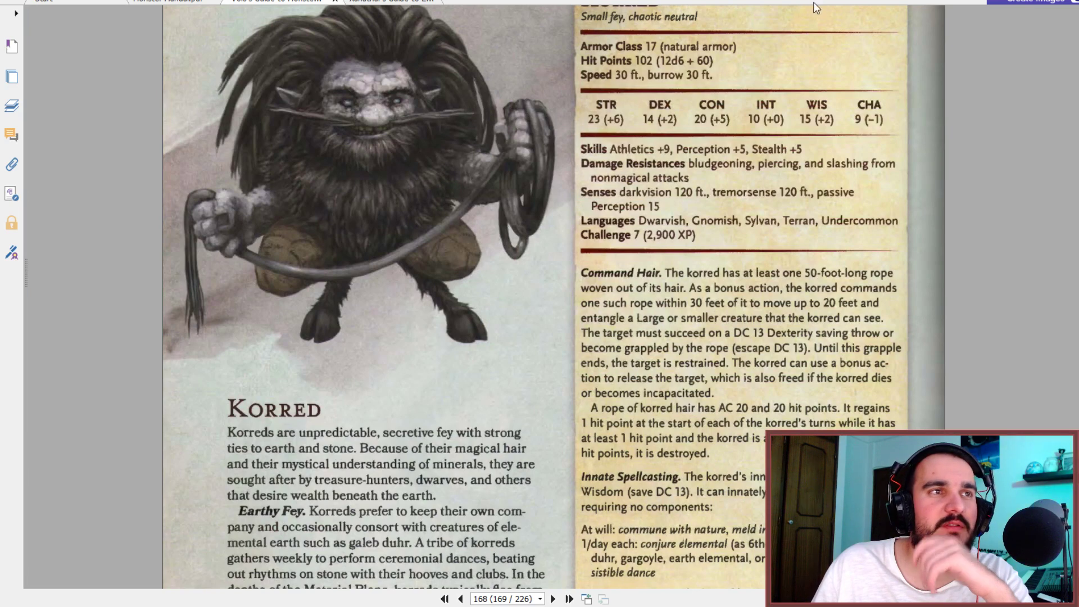
{"action": "left_click", "coordinate": [387, 2]}
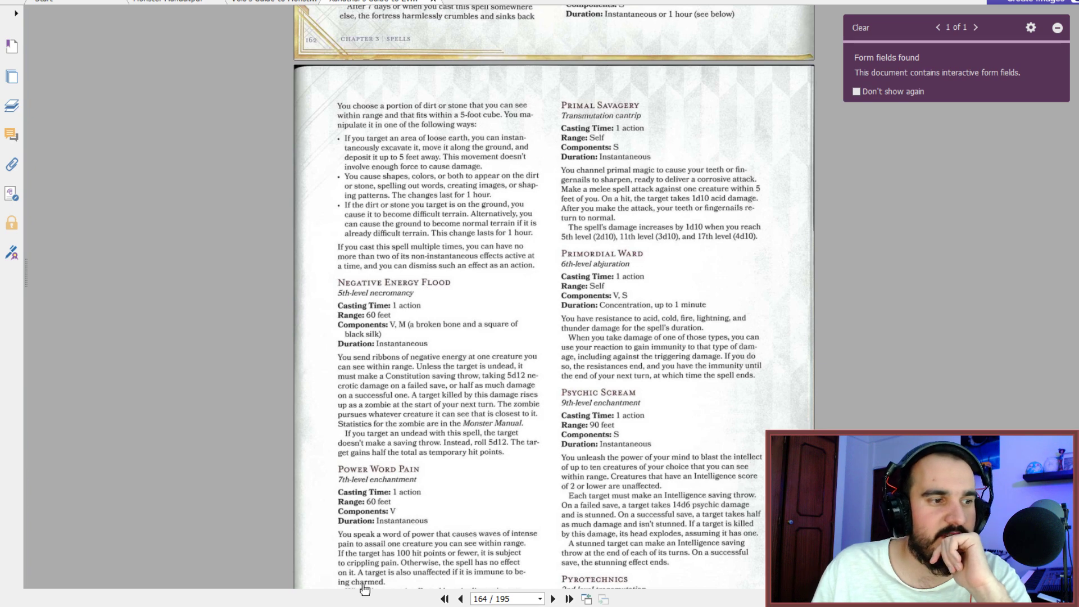
Switch to the Peeira de Lobos document and add "3/dia cada:" on the empty line below the "Sempre disponível" spells.
{"action": "mouse_move", "coordinate": [334, 604]}
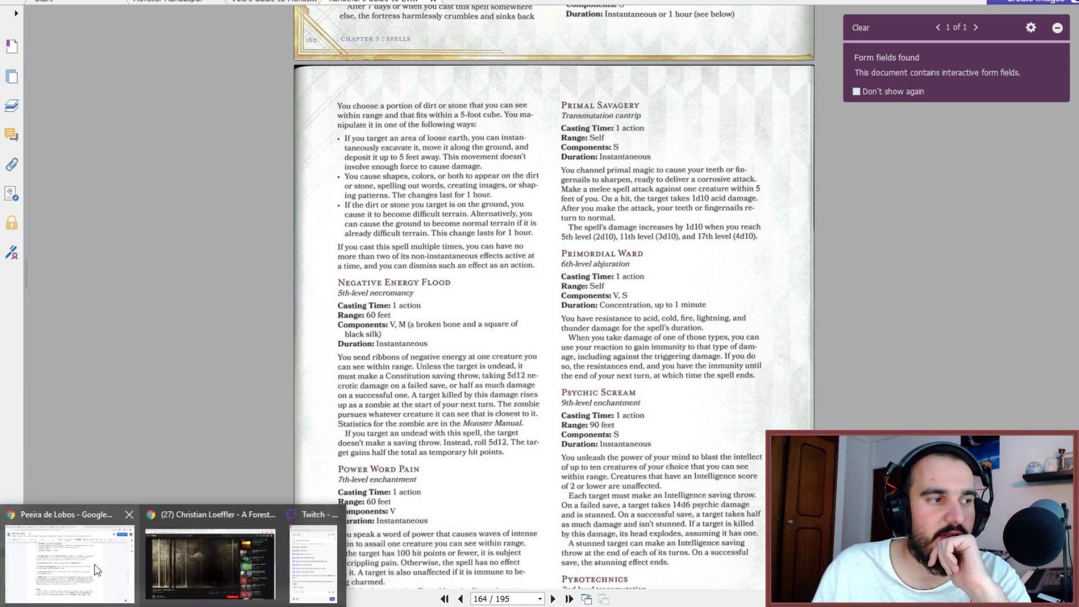
{"action": "left_click", "coordinate": [98, 569]}
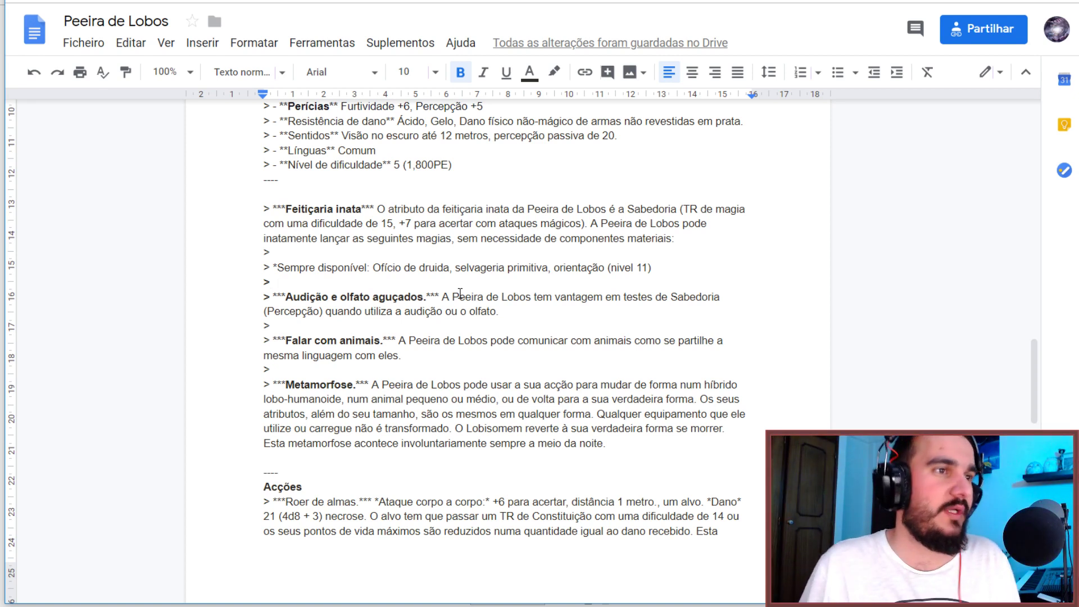
{"action": "left_click", "coordinate": [647, 272]}
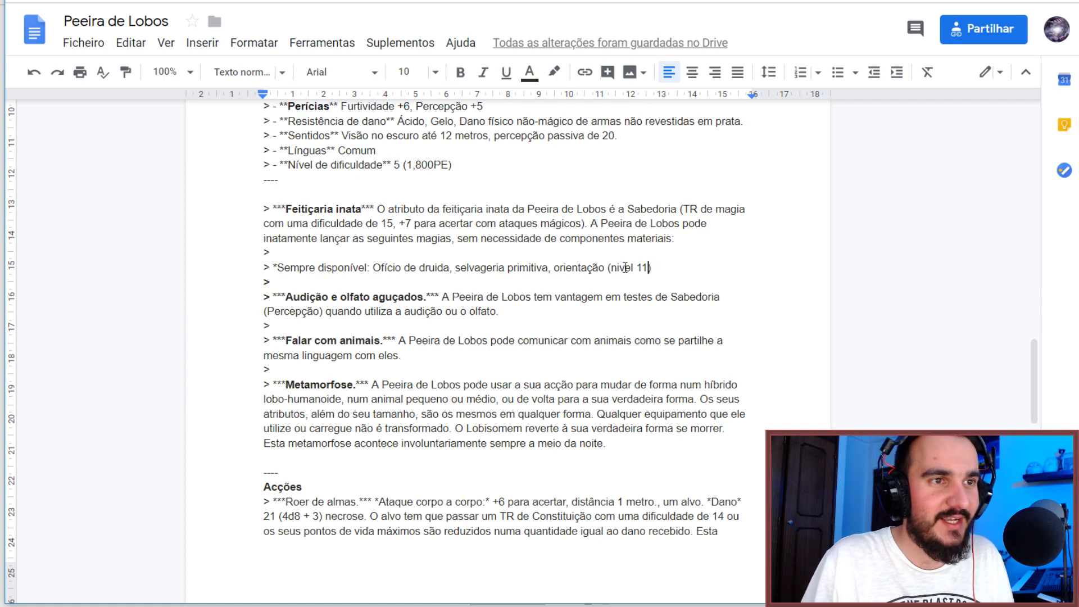
{"action": "right_click", "coordinate": [624, 269]}
{"action": "key", "text": "Escape"}
{"action": "left_click", "coordinate": [491, 283]}
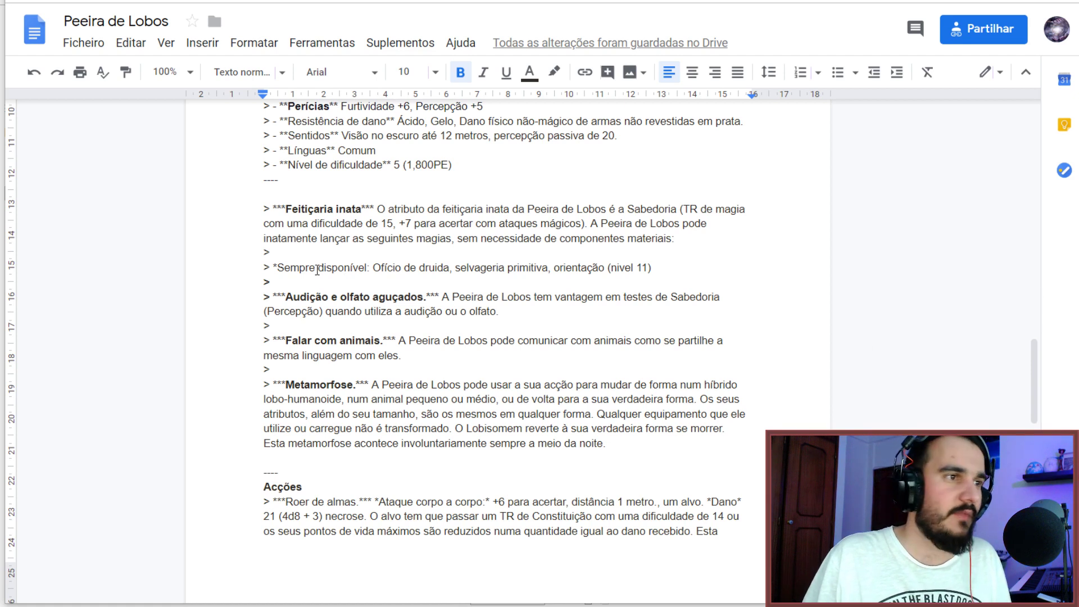
{"action": "type", "text": "3"}
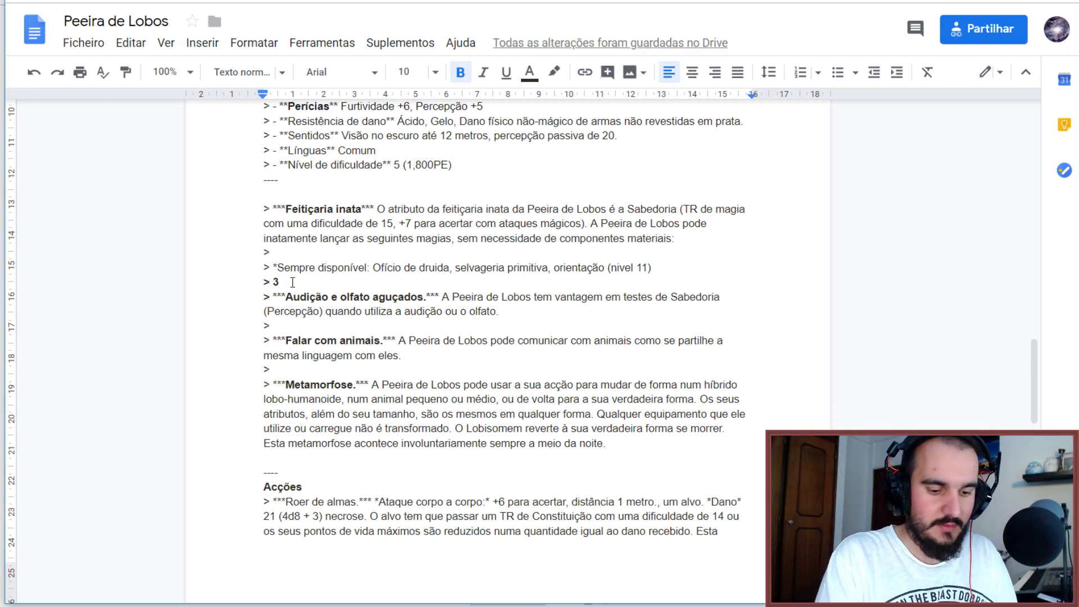
{"action": "type", "text": "/ por"}
{"action": "key", "text": "BackSpace"}
{"action": "key", "text": "BackSpace"}
{"action": "key", "text": "BackSpace"}
{"action": "key", "text": "BackSpace"}
{"action": "key", "text": "BackSpace"}
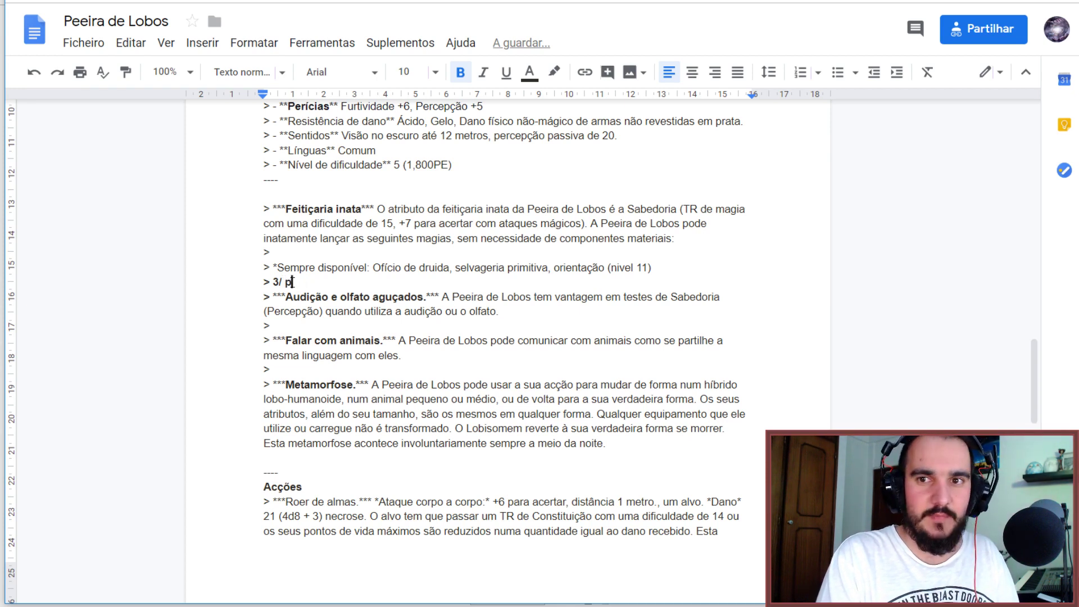
{"action": "type", "text": "por di"}
{"action": "key", "text": "BackSpace"}
{"action": "key", "text": "BackSpace"}
{"action": "key", "text": "BackSpace"}
{"action": "key", "text": "BackSpace"}
{"action": "key", "text": "BackSpace"}
{"action": "key", "text": "BackSpace"}
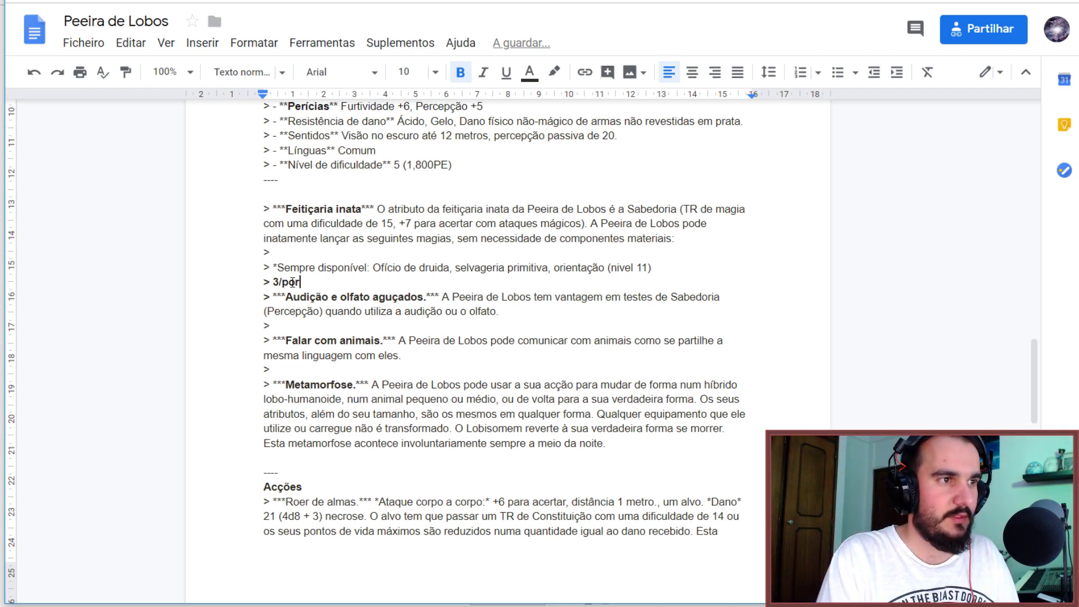
{"action": "type", "text": "dia c"}
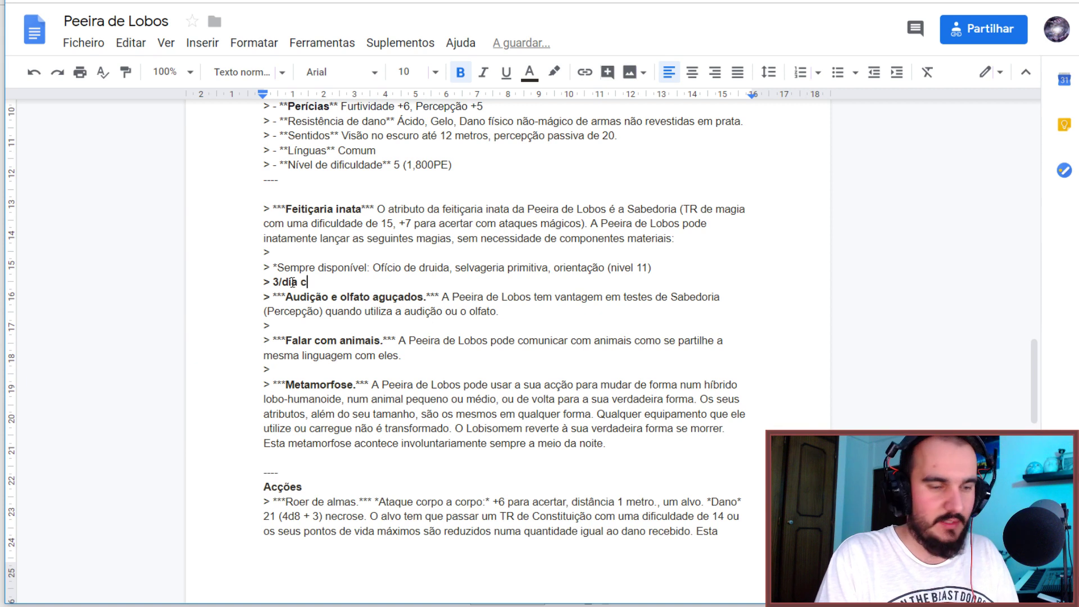
{"action": "type", "text": "ada:"}
Add a new line "> 1/dia cada:" directly below the "3/dia cada:" line.
{"action": "key", "text": "Return"}
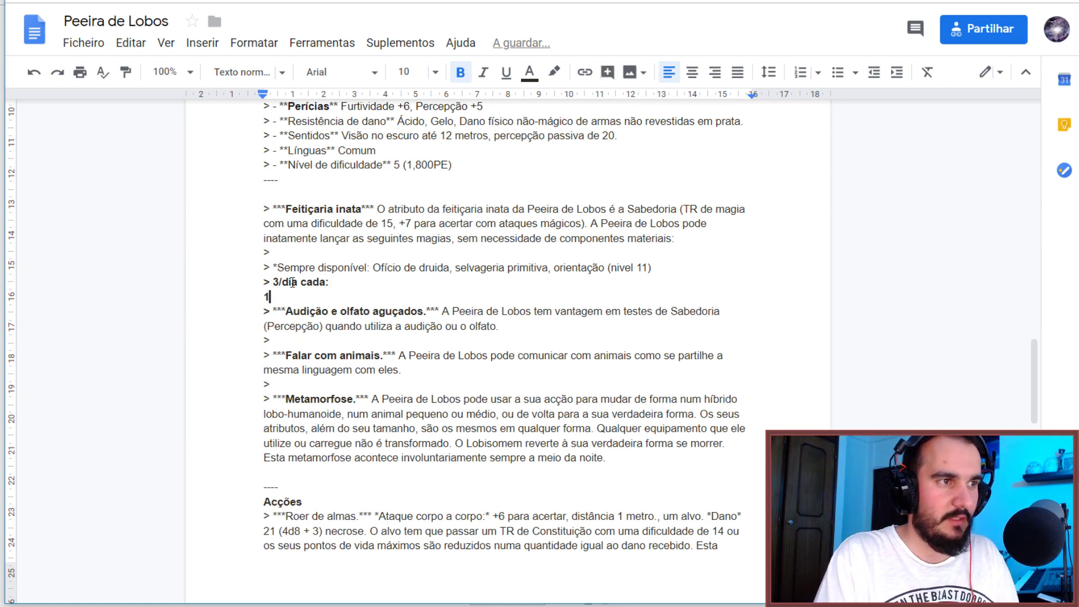
{"action": "type", "text": "> 1"}
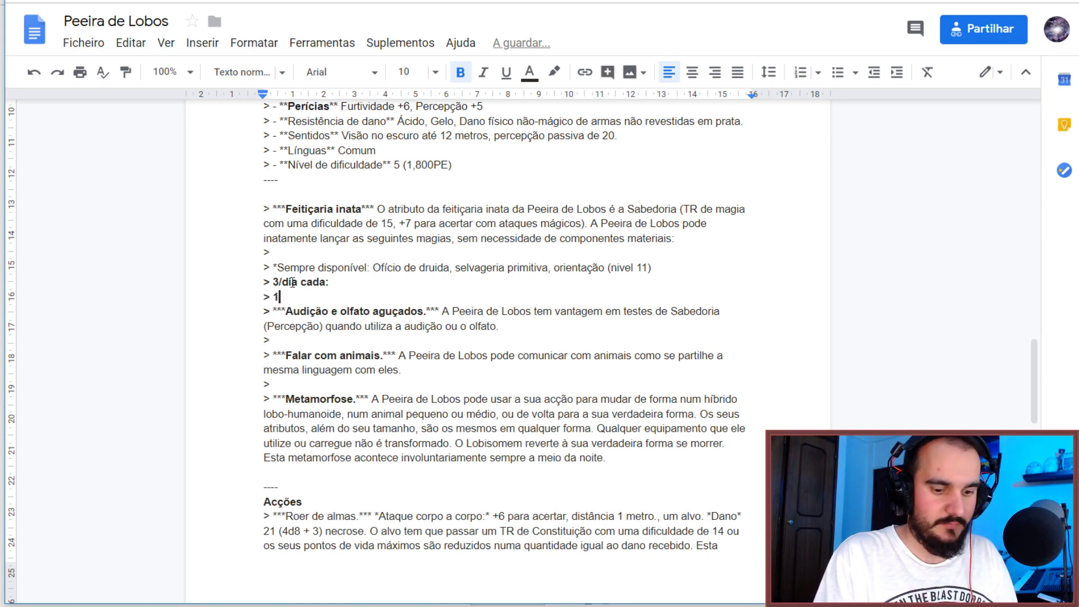
{"action": "type", "text": "/dia cada"}
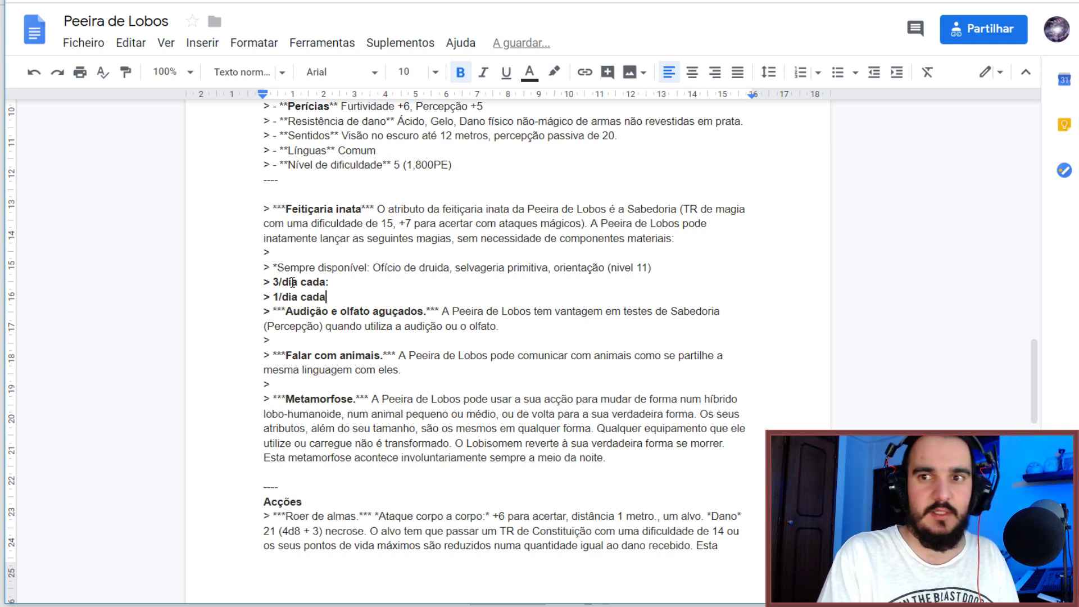
{"action": "type", "text": ":"}
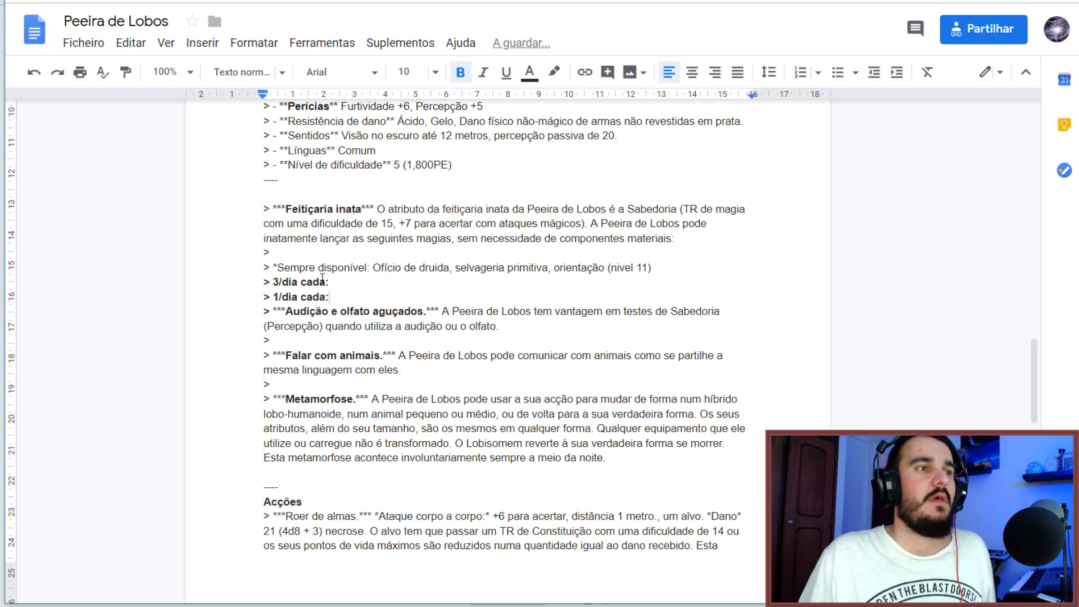
Remove the bold formatting from the "3/dia cada:" and "1/dia cada:" lines and place the cursor after "3/dia cada:".
{"action": "left_click_drag", "start_coordinate": [333, 297], "coordinate": [273, 281]}
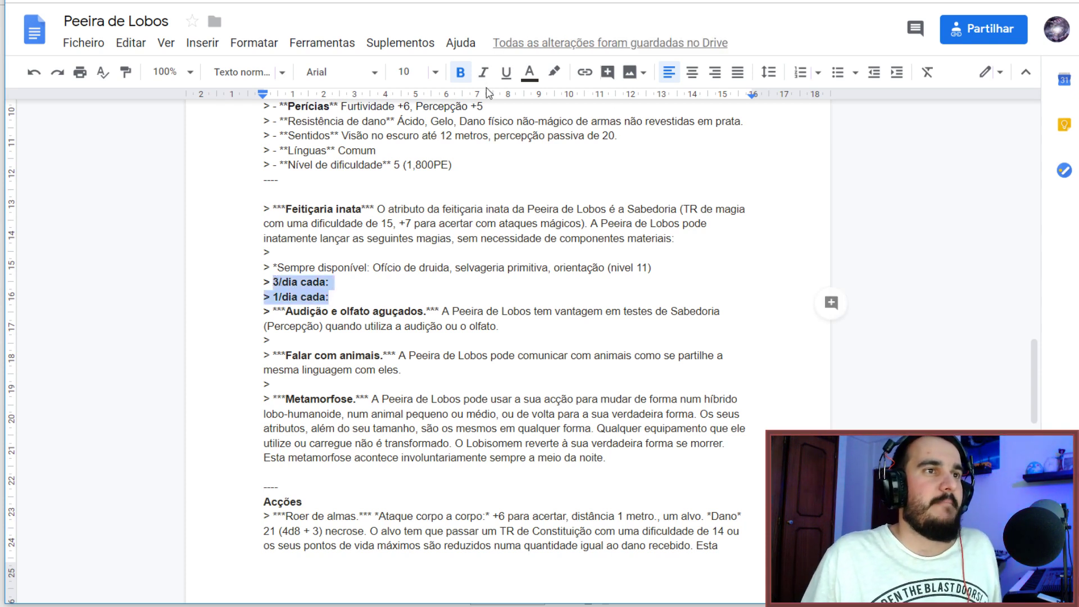
{"action": "left_click", "coordinate": [460, 72]}
{"action": "left_click", "coordinate": [332, 283]}
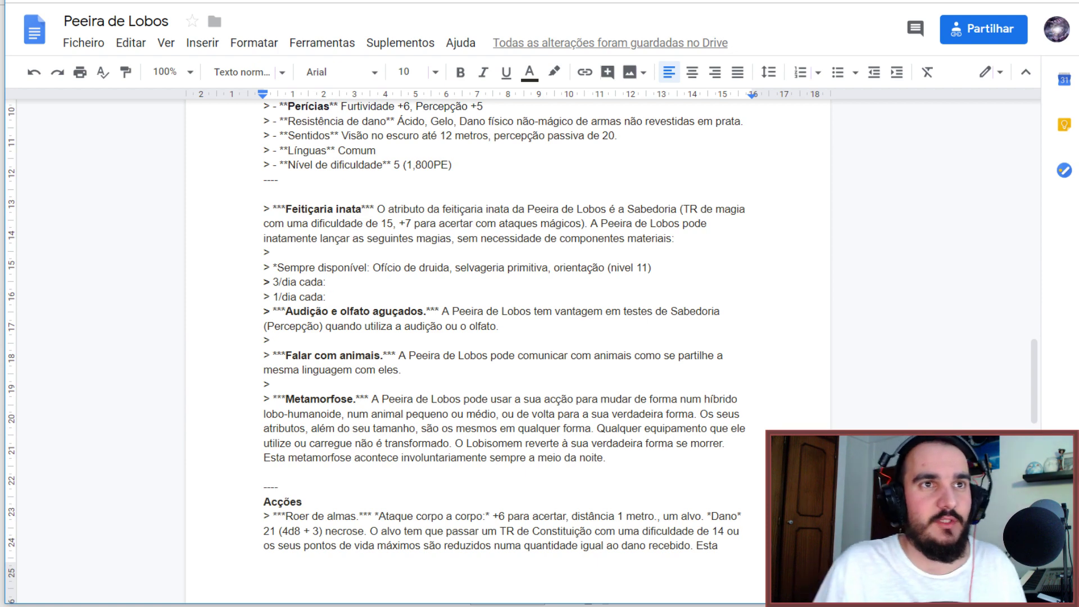
Switch to the donjon 5e Spell Sheet and filter the spells to 1st level.
{"action": "key", "text": "alt+Tab"}
{"action": "scroll", "coordinate": [695, 93], "scroll_direction": "up", "scroll_amount": 3}
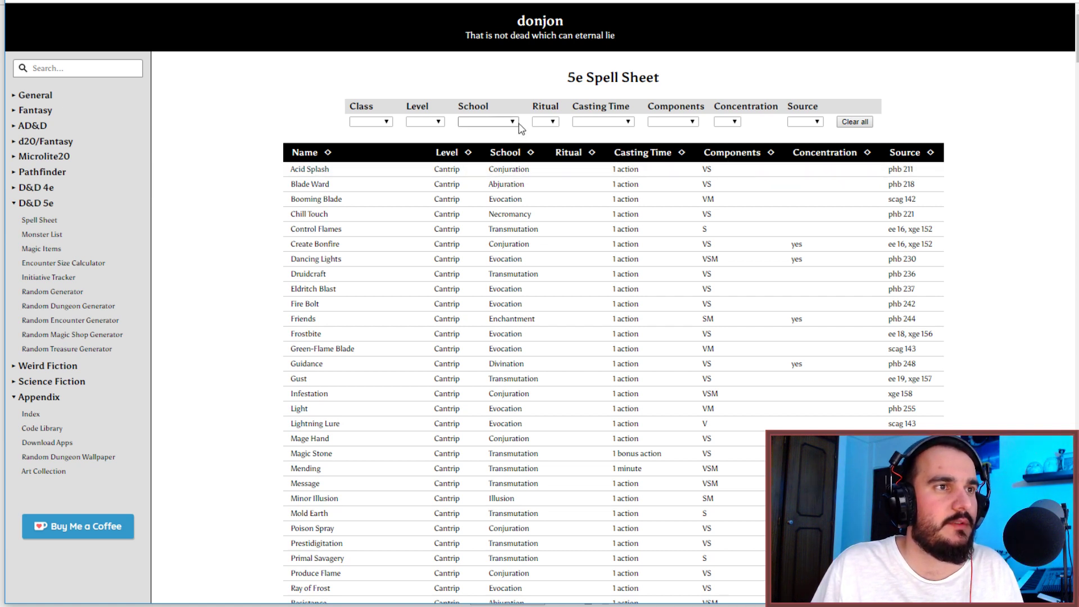
{"action": "left_click", "coordinate": [439, 122]}
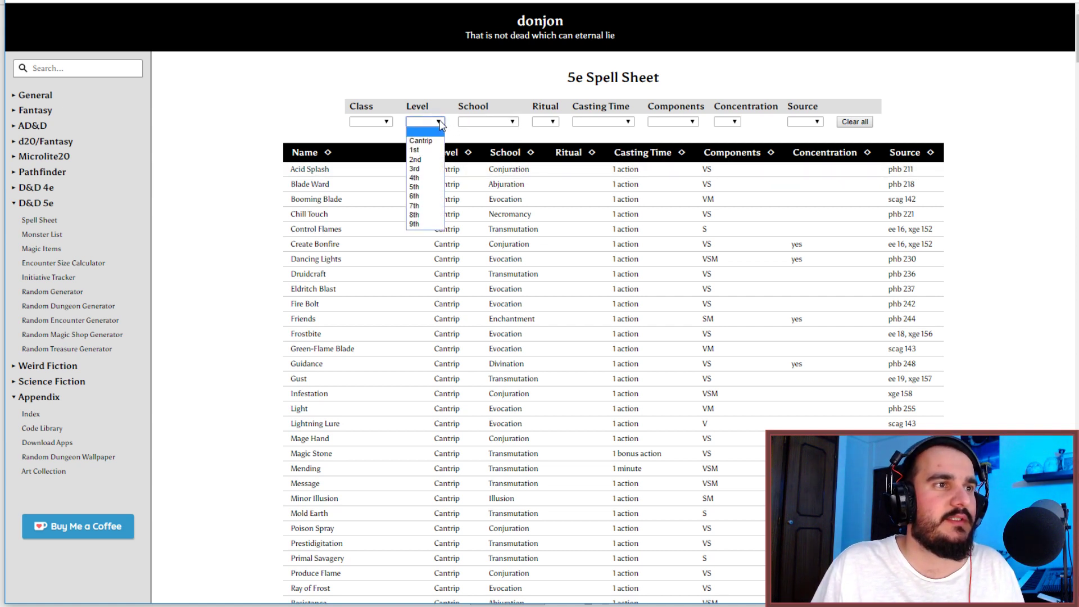
{"action": "left_click", "coordinate": [415, 150]}
Examine the list of 1st-level spells for candidates for the creature's 3/day spells.
{"action": "scroll", "coordinate": [423, 258], "scroll_direction": "down", "scroll_amount": 1}
{"action": "scroll", "coordinate": [423, 257], "scroll_direction": "down", "scroll_amount": 2}
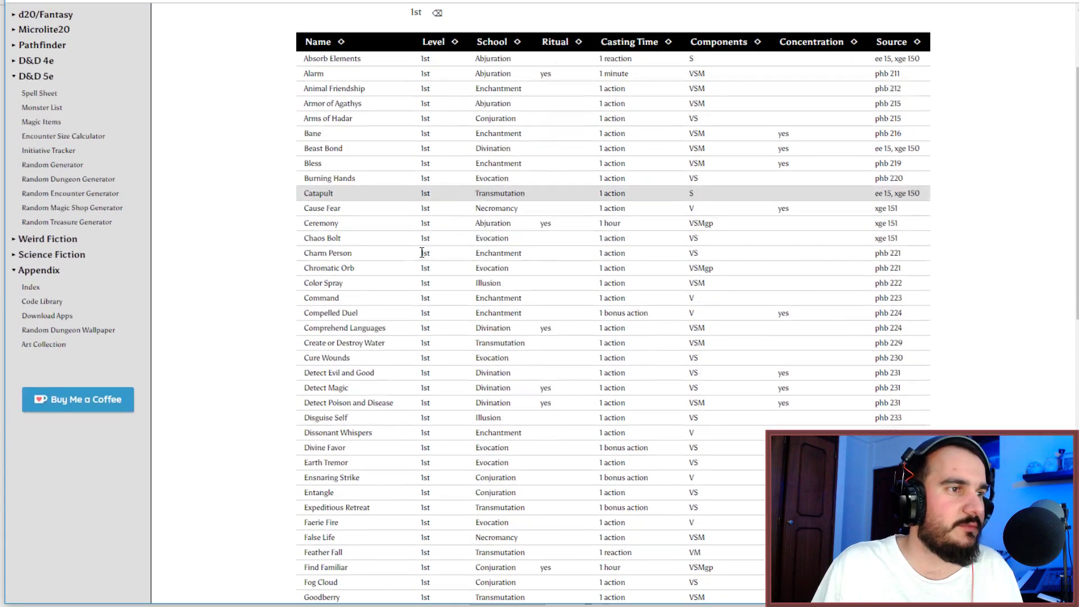
{"action": "scroll", "coordinate": [422, 252], "scroll_direction": "down", "scroll_amount": 1}
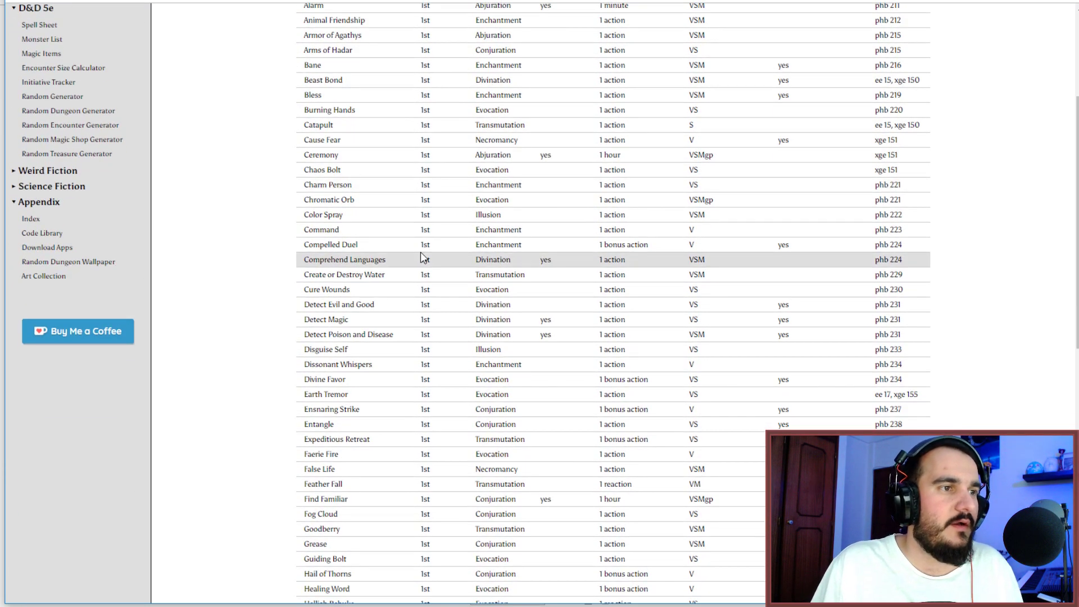
{"action": "scroll", "coordinate": [423, 256], "scroll_direction": "down", "scroll_amount": 4}
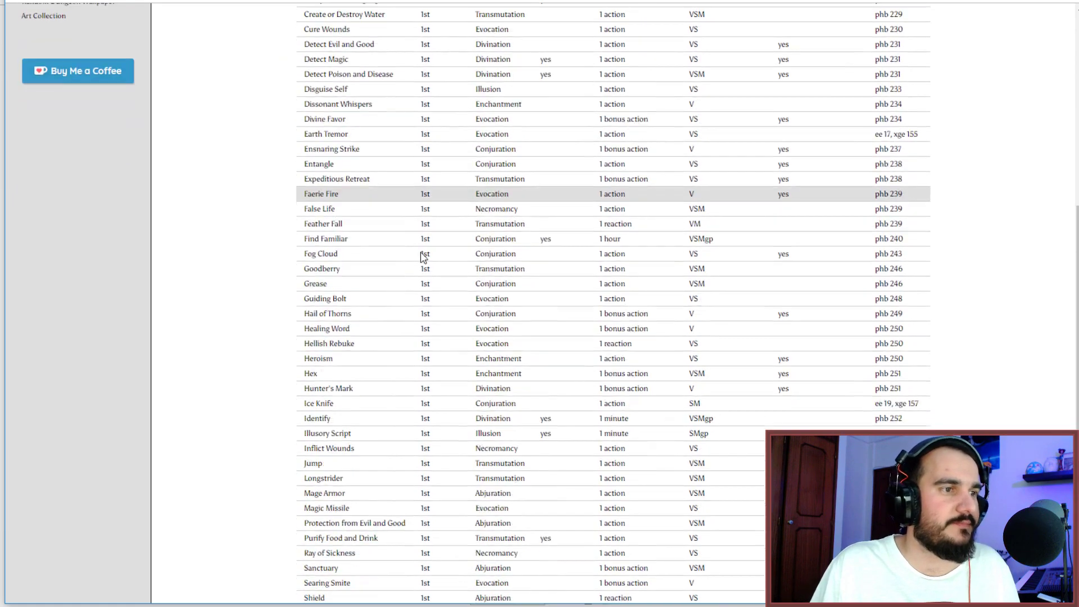
{"action": "scroll", "coordinate": [424, 257], "scroll_direction": "down", "scroll_amount": 1}
{"action": "scroll", "coordinate": [423, 257], "scroll_direction": "down", "scroll_amount": 1}
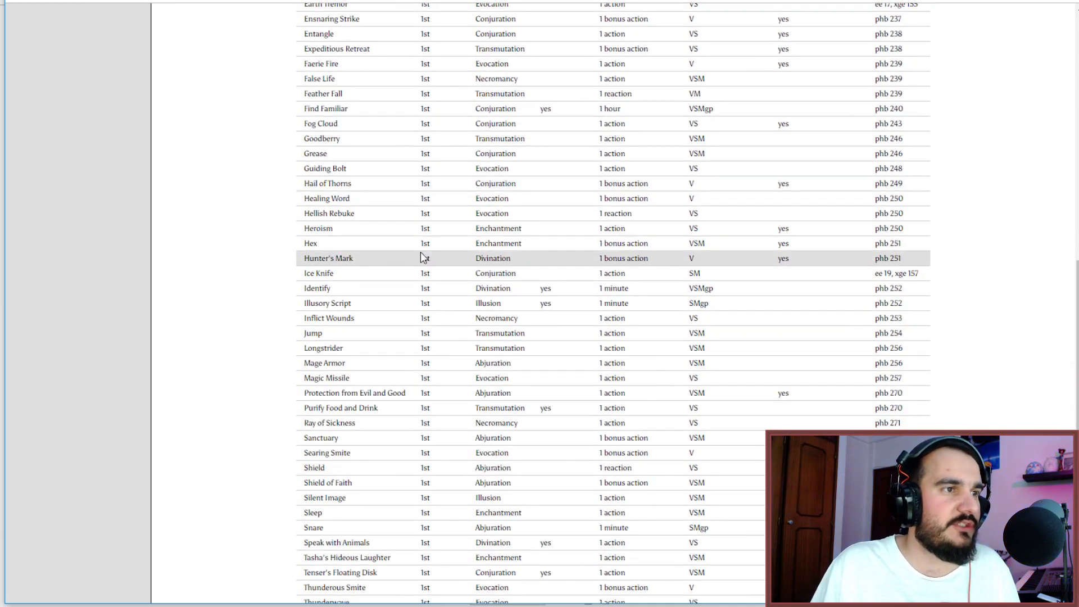
{"action": "scroll", "coordinate": [423, 257], "scroll_direction": "down", "scroll_amount": 1}
{"action": "scroll", "coordinate": [422, 257], "scroll_direction": "up", "scroll_amount": 10}
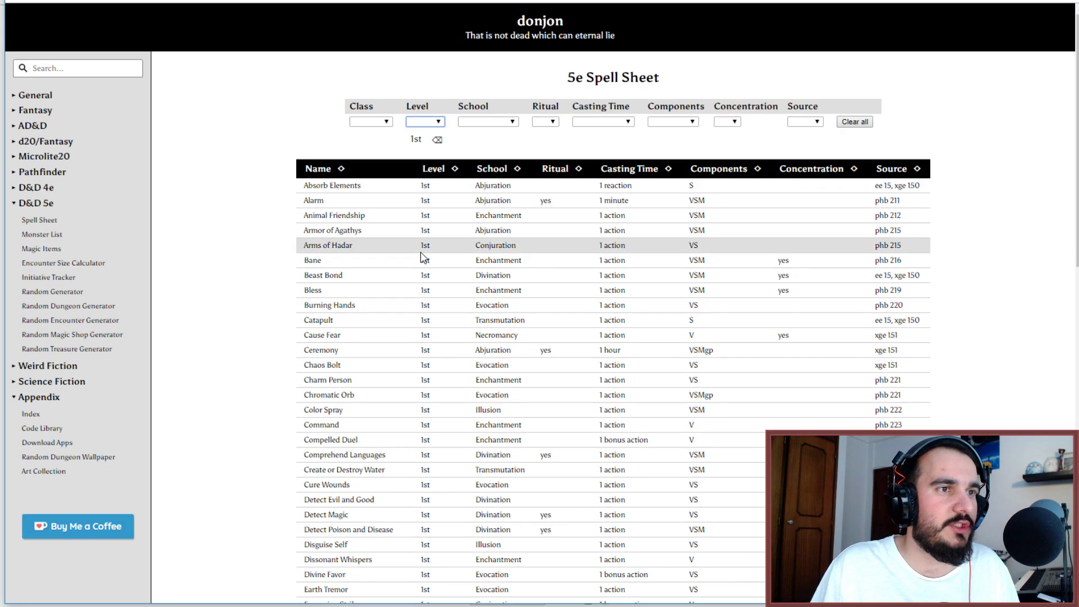
View the 1st-level spells filtered by the Divination school and by Transmutation, clearing each school filter after viewing.
{"action": "left_click", "coordinate": [492, 121]}
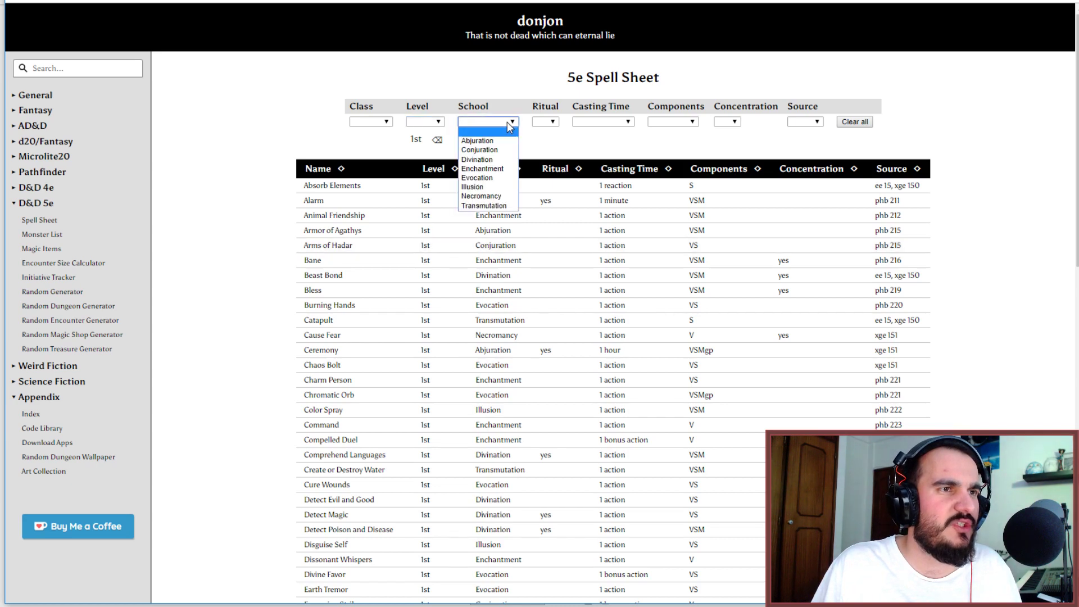
{"action": "left_click", "coordinate": [500, 160]}
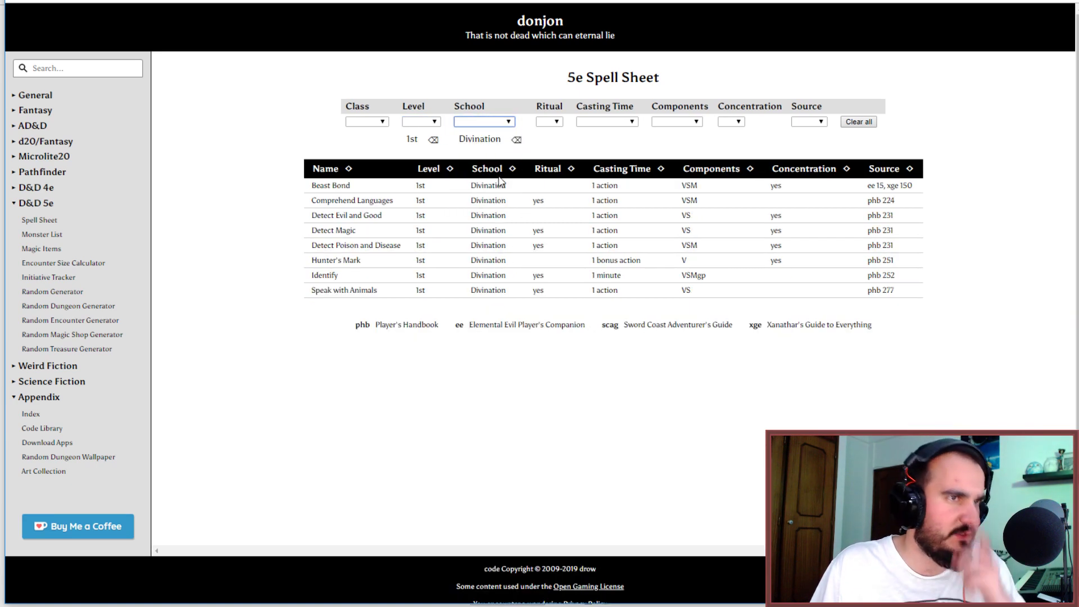
{"action": "left_click", "coordinate": [516, 139]}
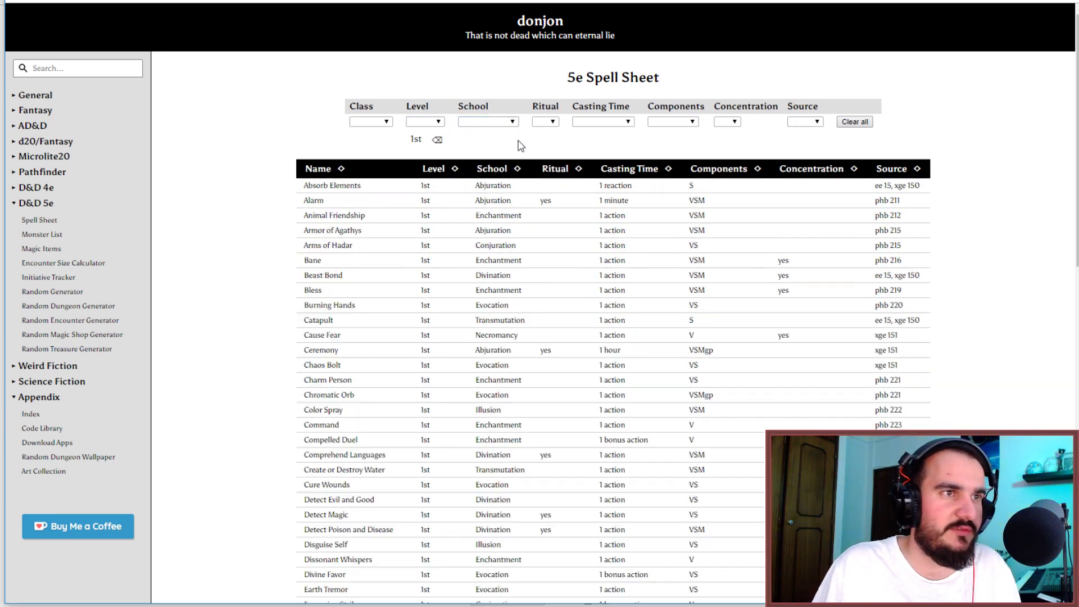
{"action": "left_click", "coordinate": [488, 121]}
{"action": "left_click", "coordinate": [491, 206]}
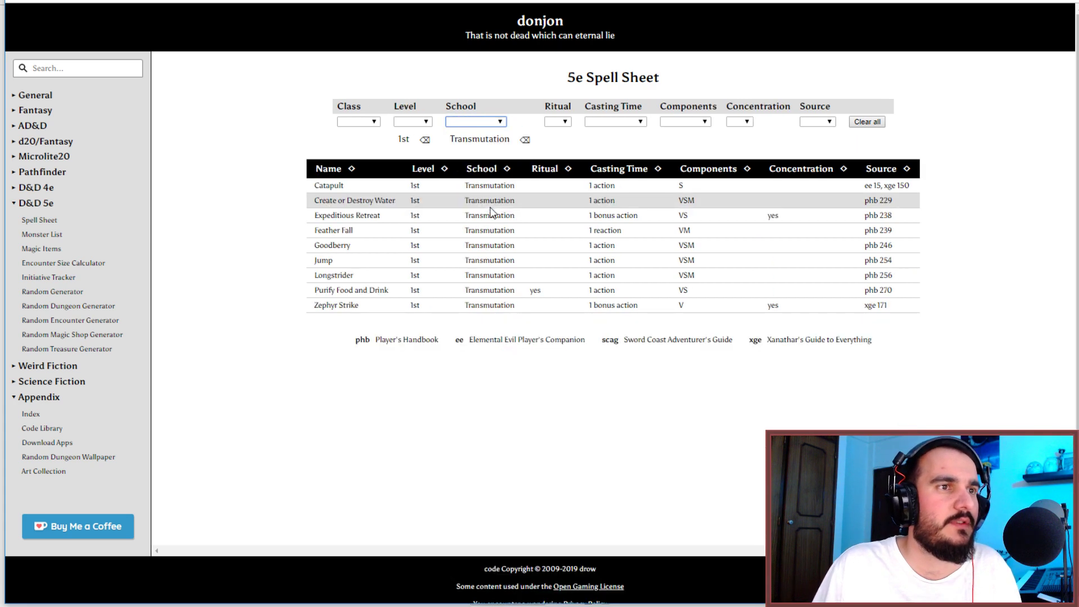
{"action": "left_click", "coordinate": [523, 140]}
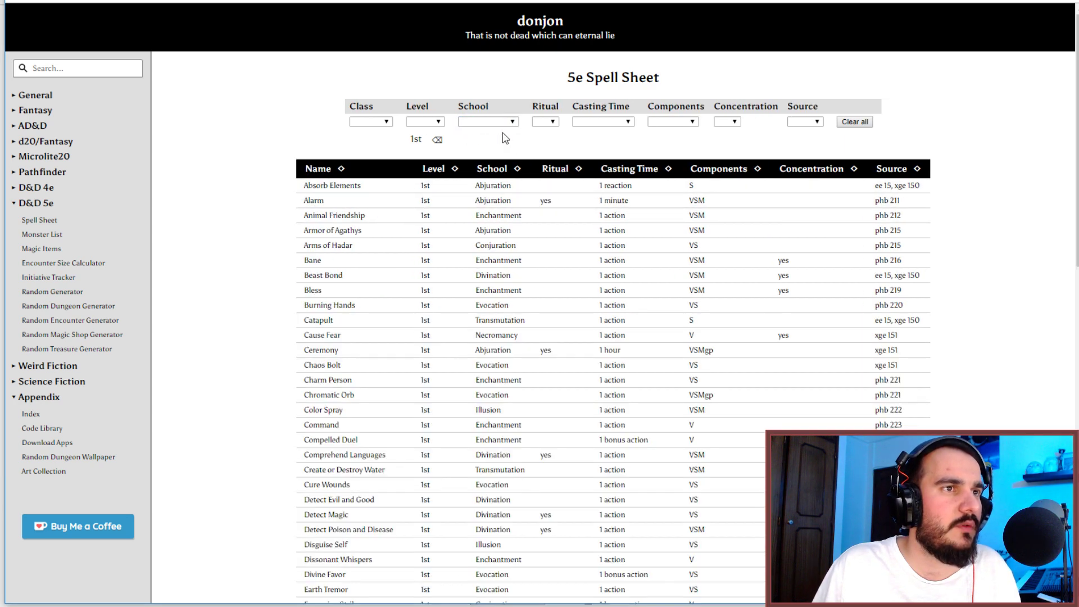
View the 1st-level Abjuration spells and the 1st-level Enchantment spells, clearing each school filter after viewing.
{"action": "left_click", "coordinate": [508, 123]}
{"action": "left_click", "coordinate": [504, 142]}
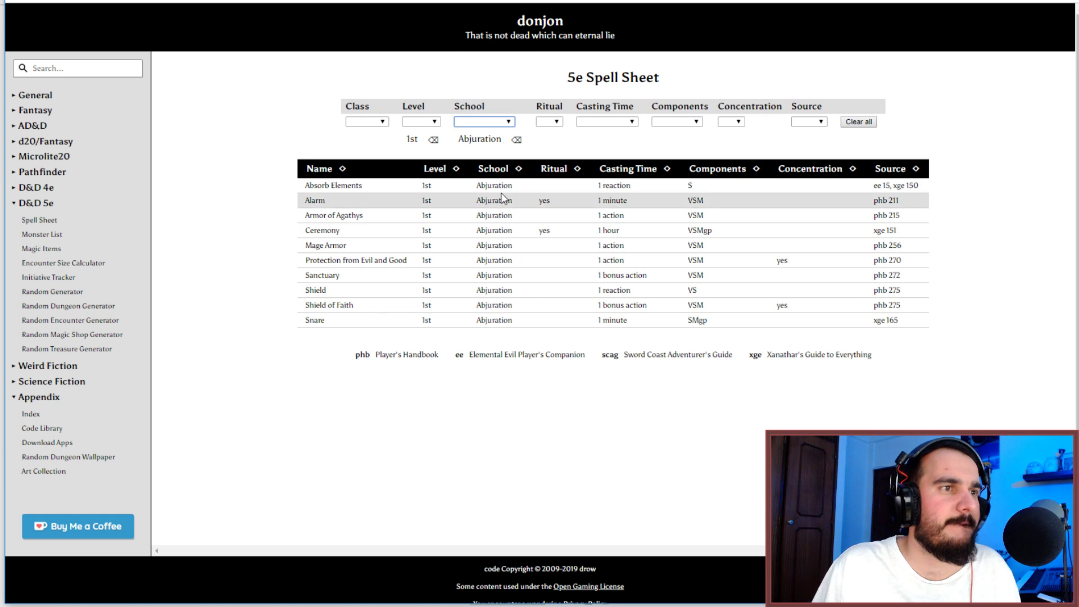
{"action": "left_click", "coordinate": [517, 140]}
{"action": "left_click", "coordinate": [507, 121]}
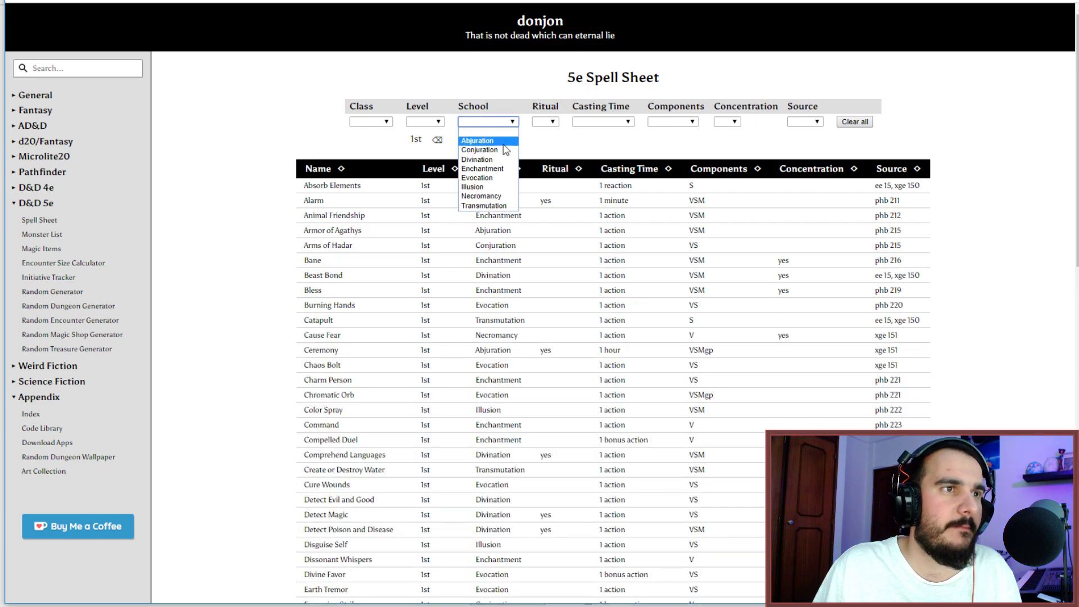
{"action": "left_click", "coordinate": [481, 169]}
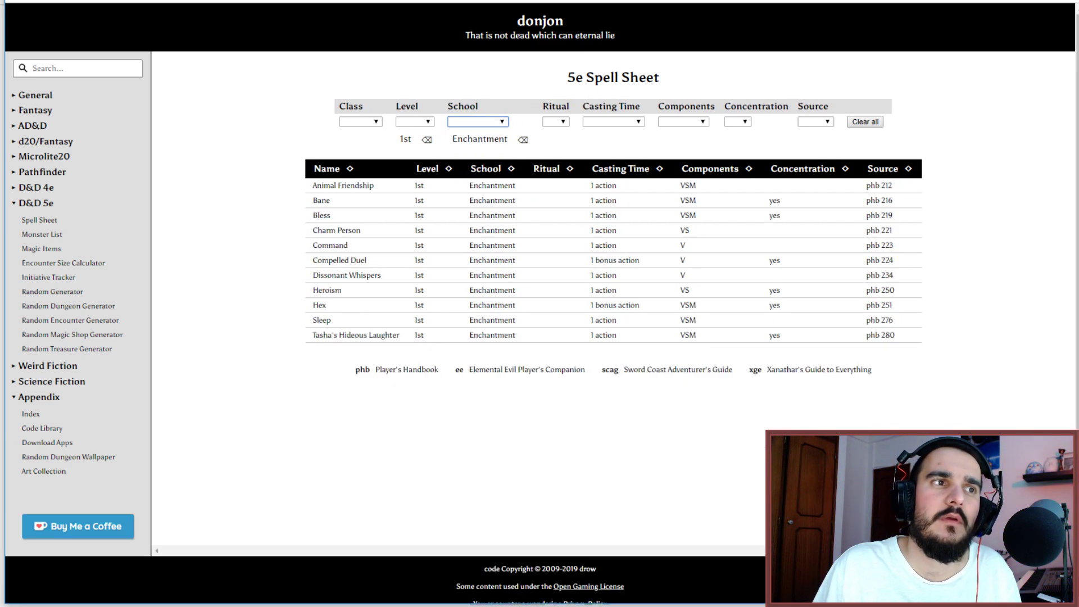
{"action": "left_click", "coordinate": [523, 139]}
View the 1st-level spells of the Necromancy school and clear the school filter.
{"action": "left_click", "coordinate": [508, 122]}
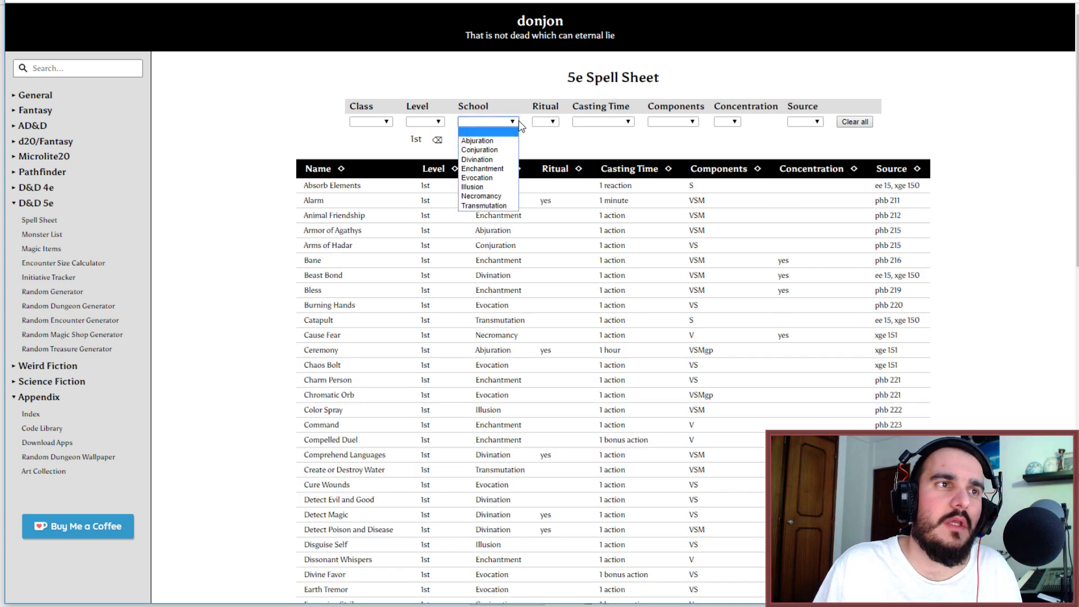
{"action": "left_click", "coordinate": [494, 196]}
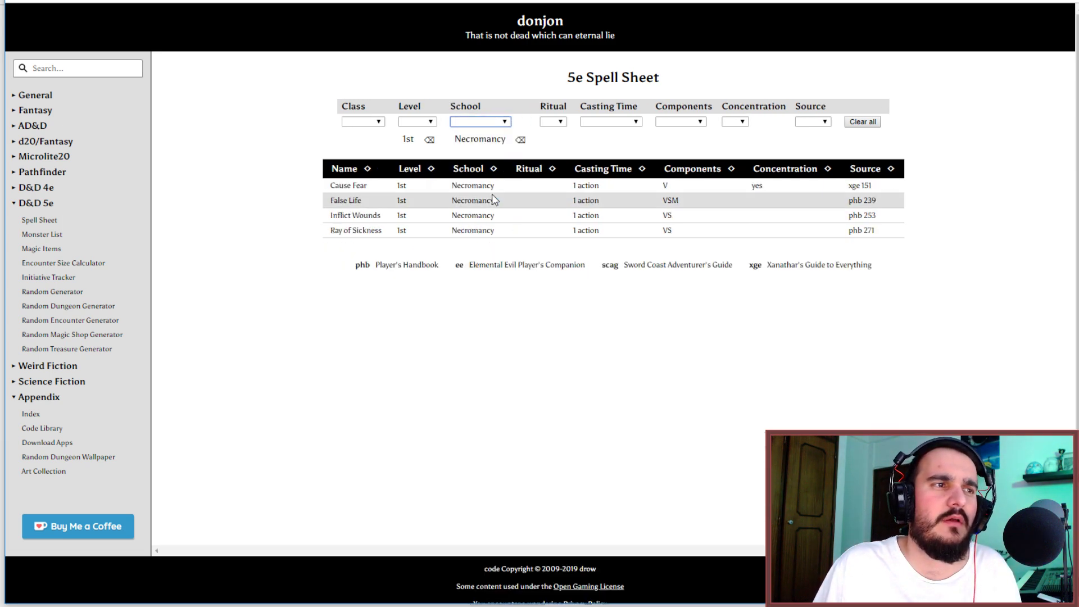
{"action": "left_click", "coordinate": [521, 139]}
{"action": "left_click", "coordinate": [515, 122]}
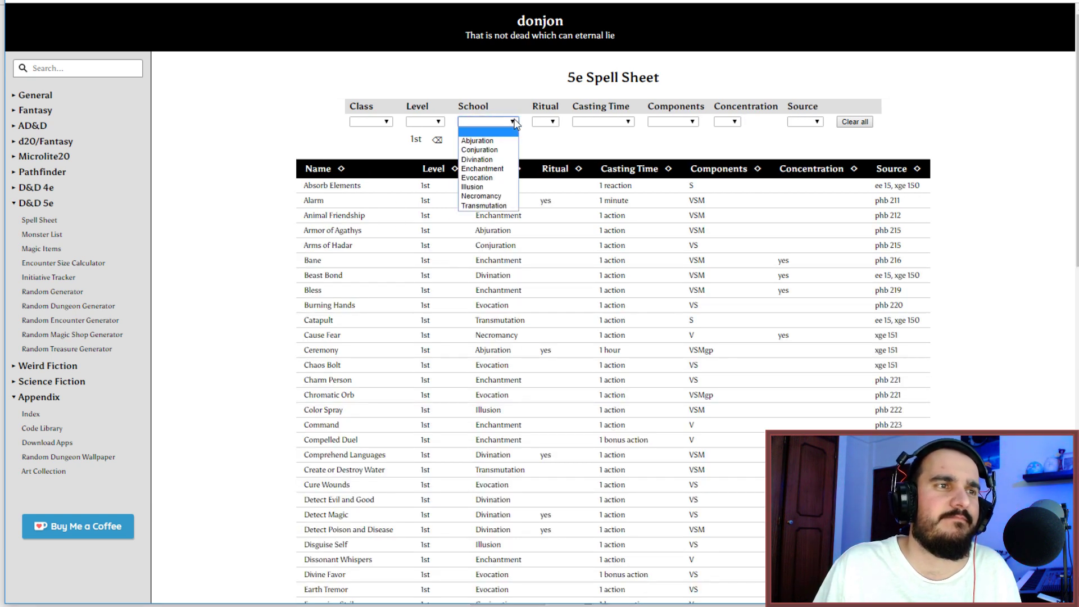
{"action": "left_click", "coordinate": [515, 122]}
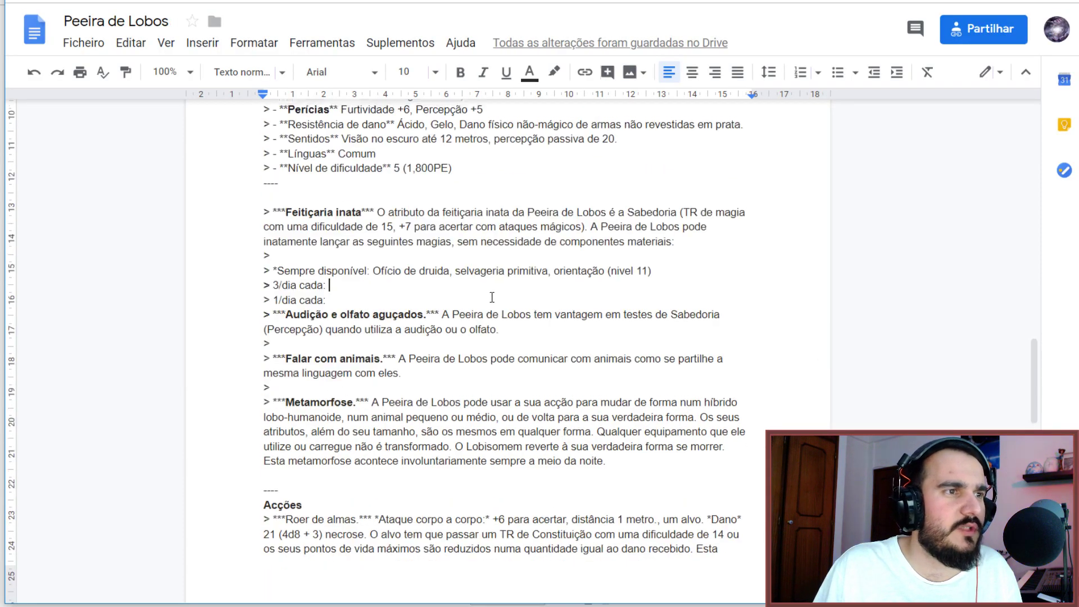
Review the creature's description and stats in the Peeira de Lobos document and check the Info do Lobisomem document for comparison.
{"action": "scroll", "coordinate": [491, 297], "scroll_direction": "up", "scroll_amount": 20}
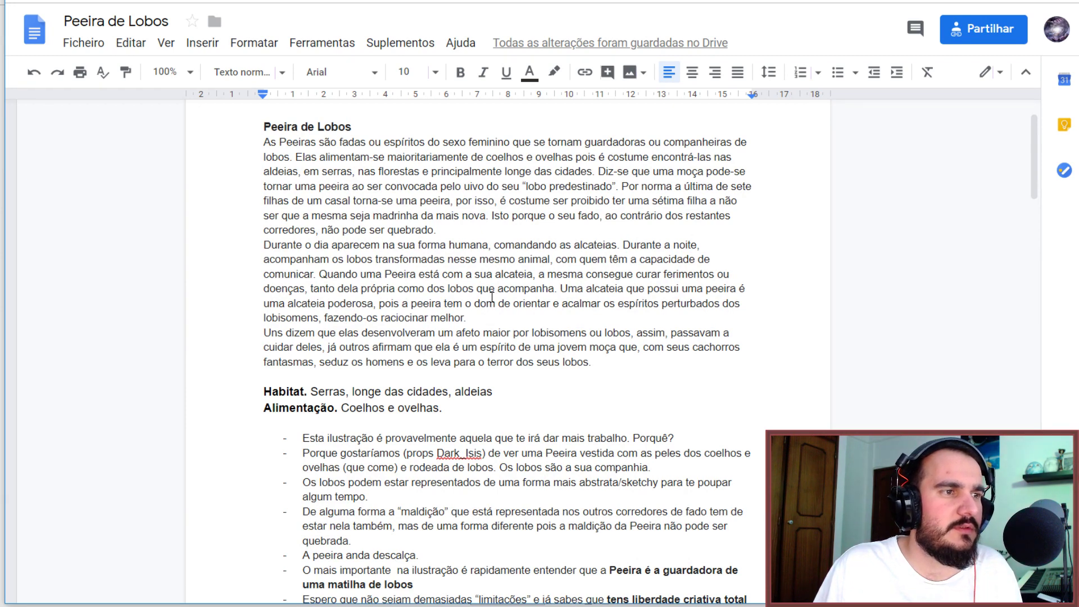
{"action": "scroll", "coordinate": [491, 297], "scroll_direction": "down", "scroll_amount": 18}
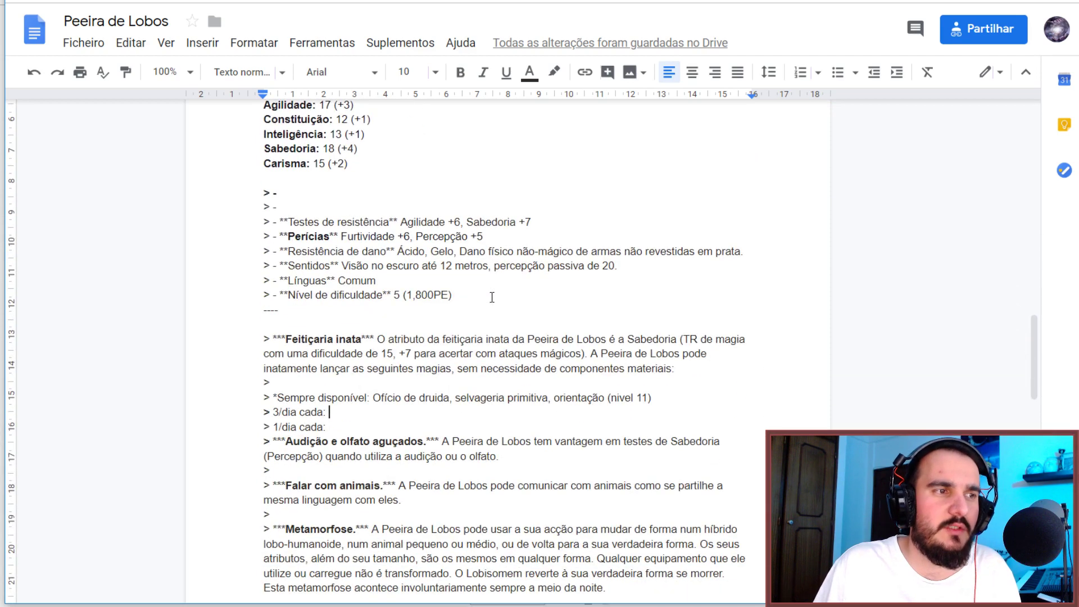
{"action": "key", "text": "ctrl+Tab"}
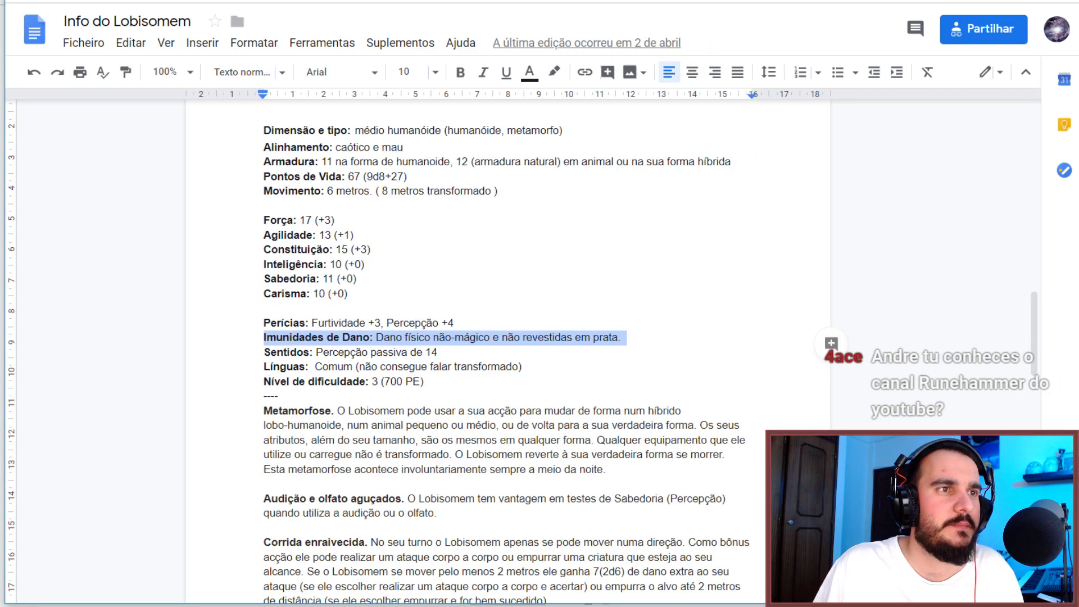
{"action": "key", "text": "ctrl+shift+Tab"}
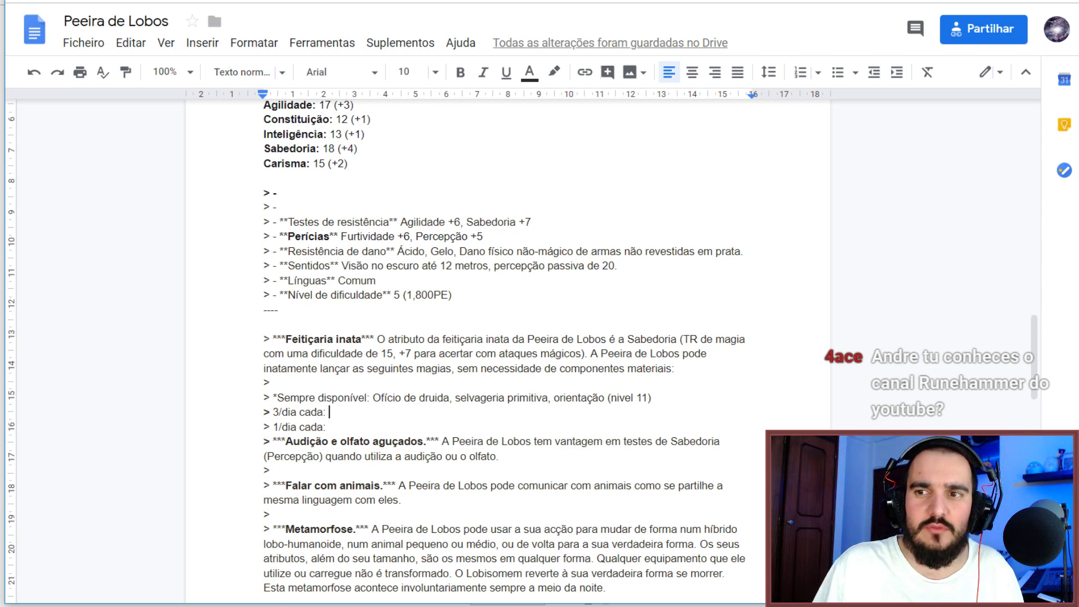
Search Google for "runehammer" in a new browser tab and open the Runehammer YouTube channel.
{"action": "key", "text": "ctrl+Tab"}
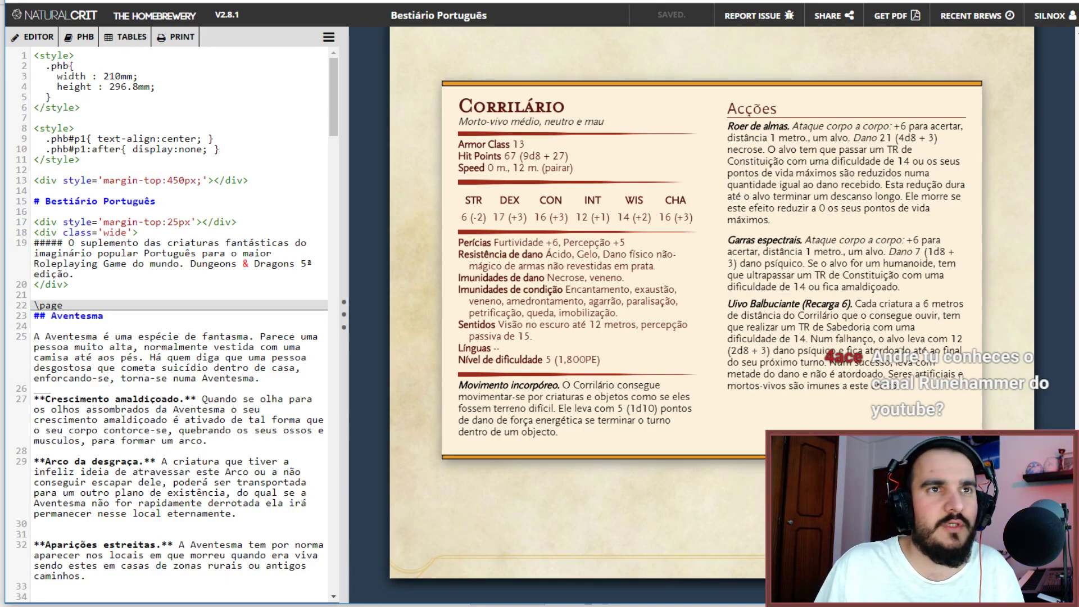
{"action": "key", "text": "ctrl+t"}
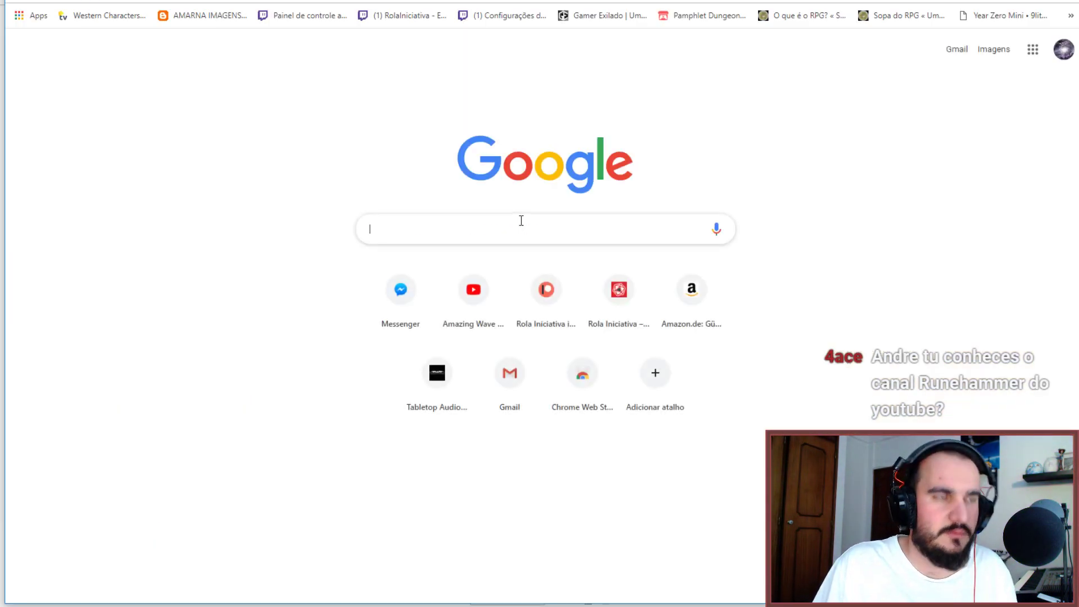
{"action": "type", "text": "runehammer"}
{"action": "key", "text": "Return"}
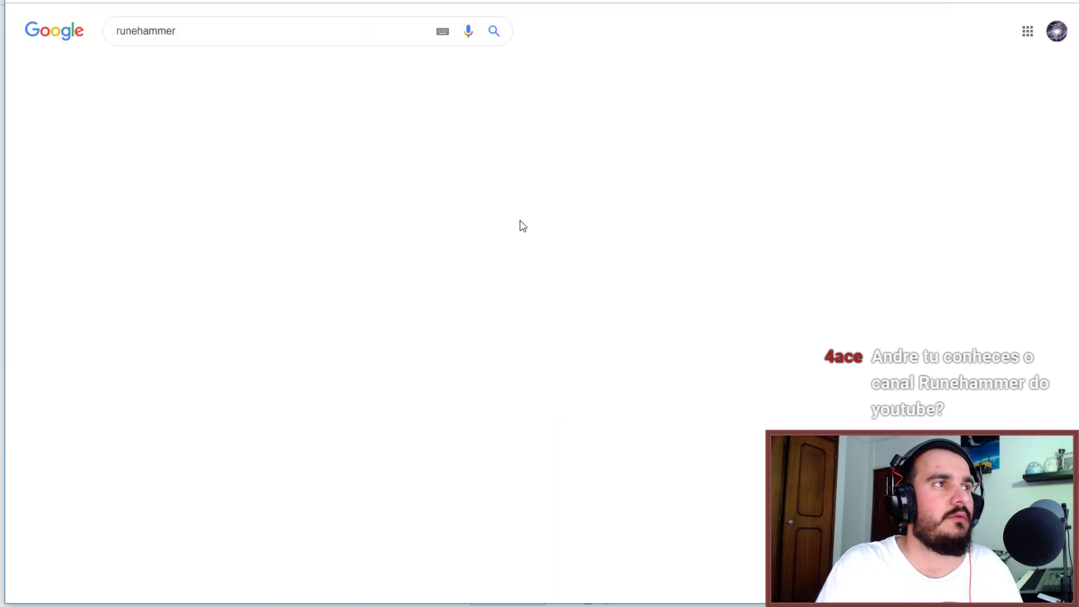
{"action": "left_click", "coordinate": [182, 123]}
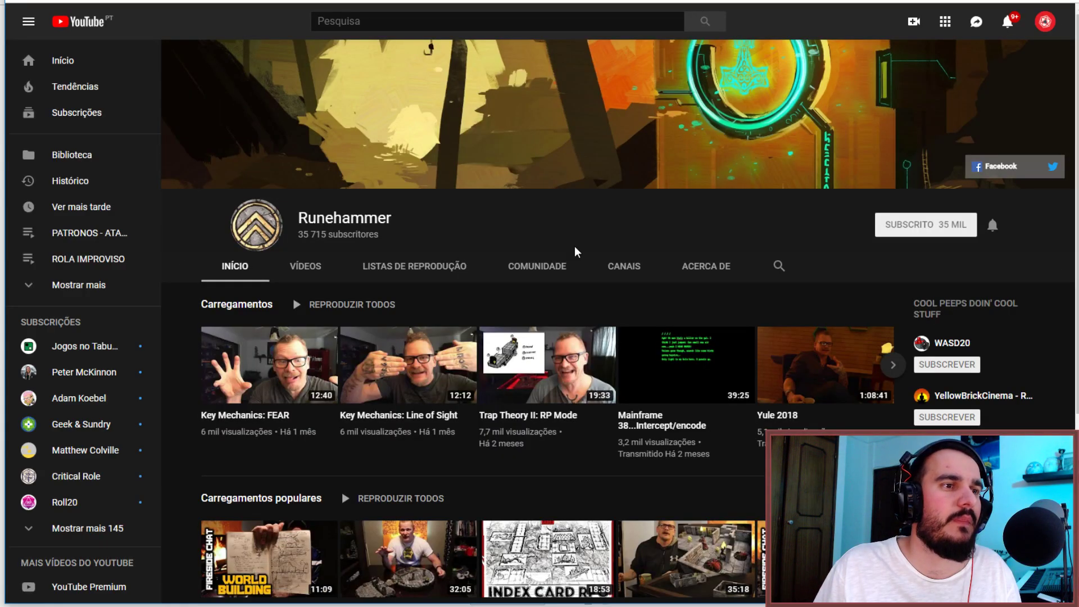
Browse the Runehammer channel's uploads, popular videos and playlists, and check its subscription option without unsubscribing.
{"action": "scroll", "coordinate": [575, 250], "scroll_direction": "down", "scroll_amount": 2}
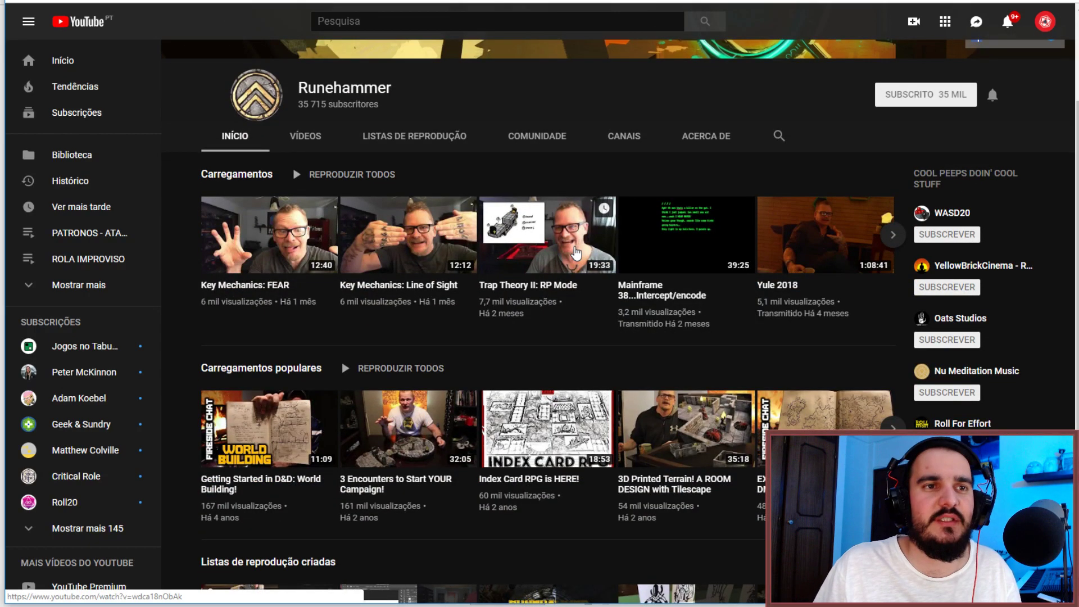
{"action": "scroll", "coordinate": [575, 251], "scroll_direction": "down", "scroll_amount": 2}
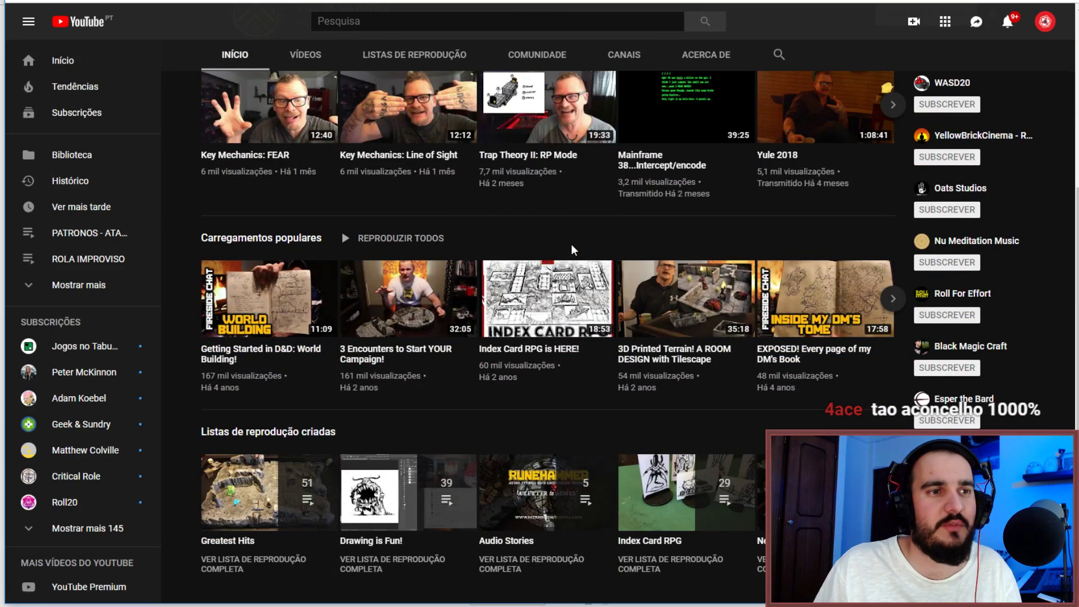
{"action": "scroll", "coordinate": [572, 249], "scroll_direction": "up", "scroll_amount": 2}
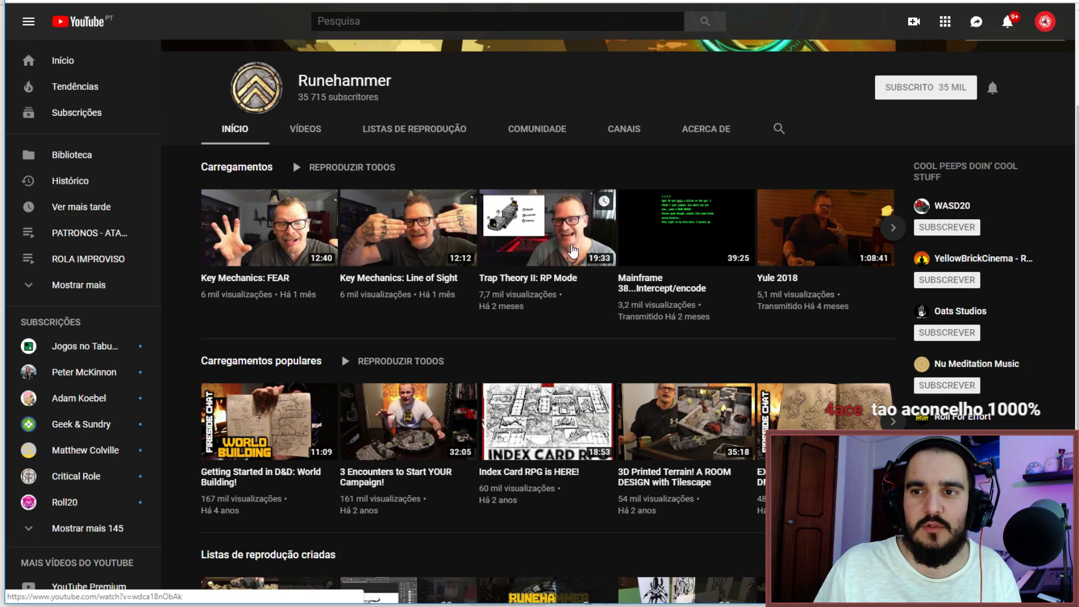
{"action": "scroll", "coordinate": [572, 251], "scroll_direction": "up", "scroll_amount": 2}
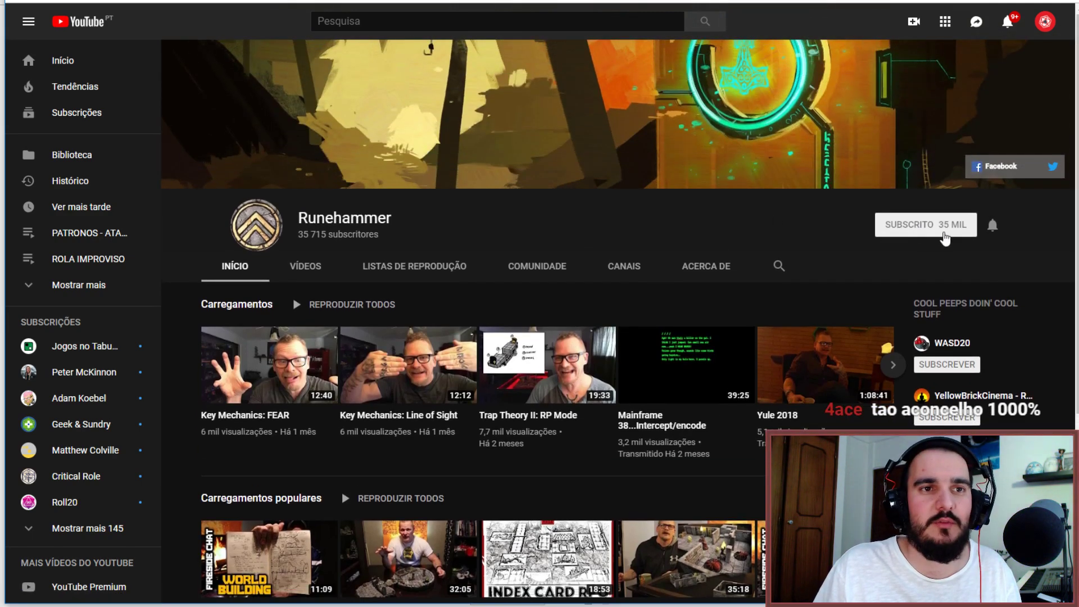
{"action": "left_click", "coordinate": [927, 231]}
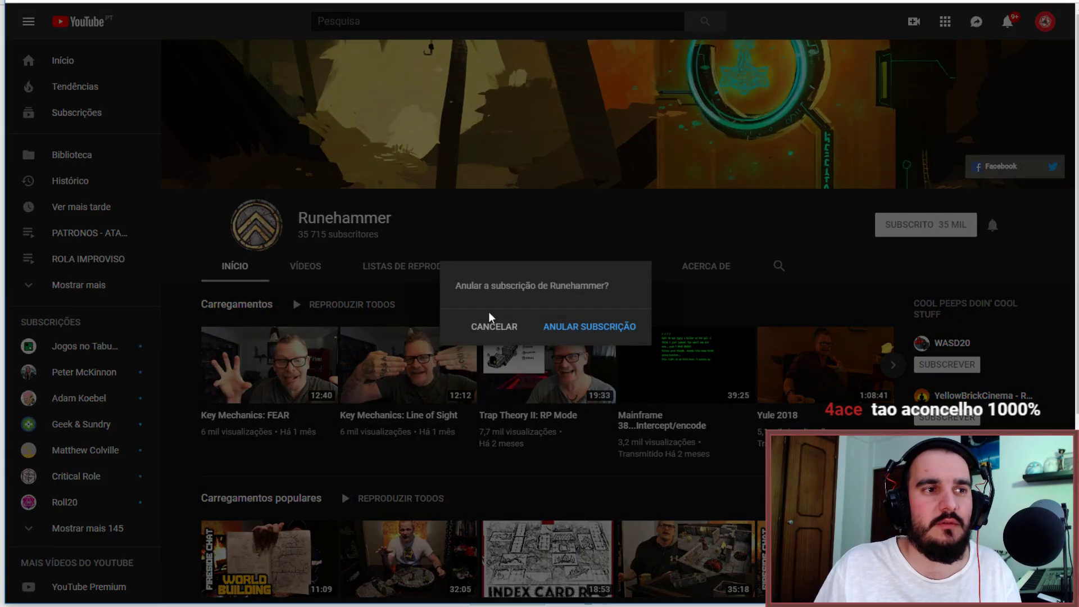
{"action": "left_click", "coordinate": [503, 326]}
{"action": "scroll", "coordinate": [649, 271], "scroll_direction": "down", "scroll_amount": 3}
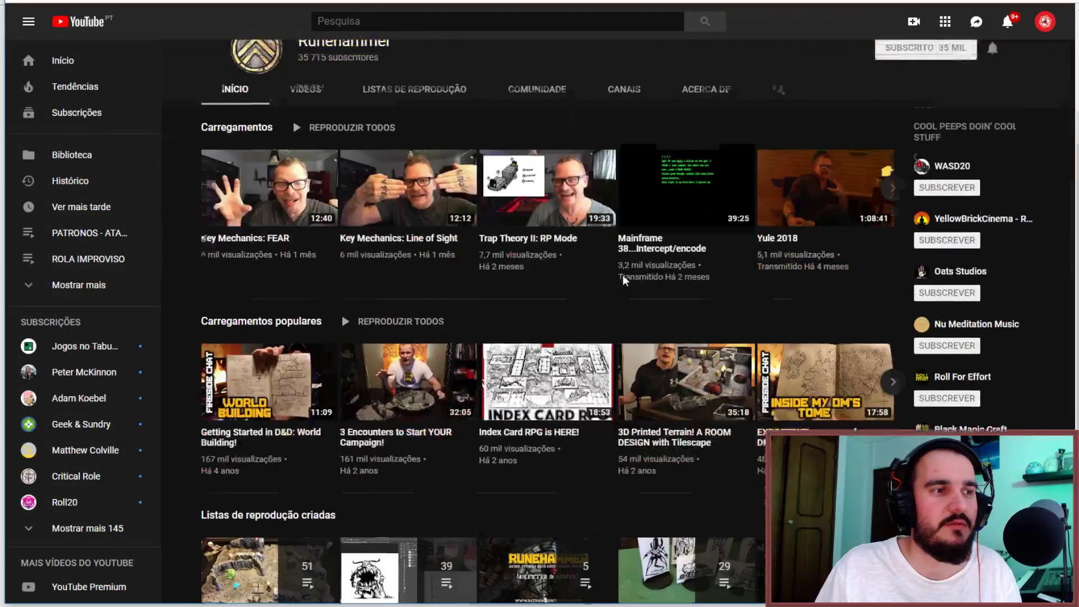
{"action": "scroll", "coordinate": [442, 257], "scroll_direction": "down", "scroll_amount": 1}
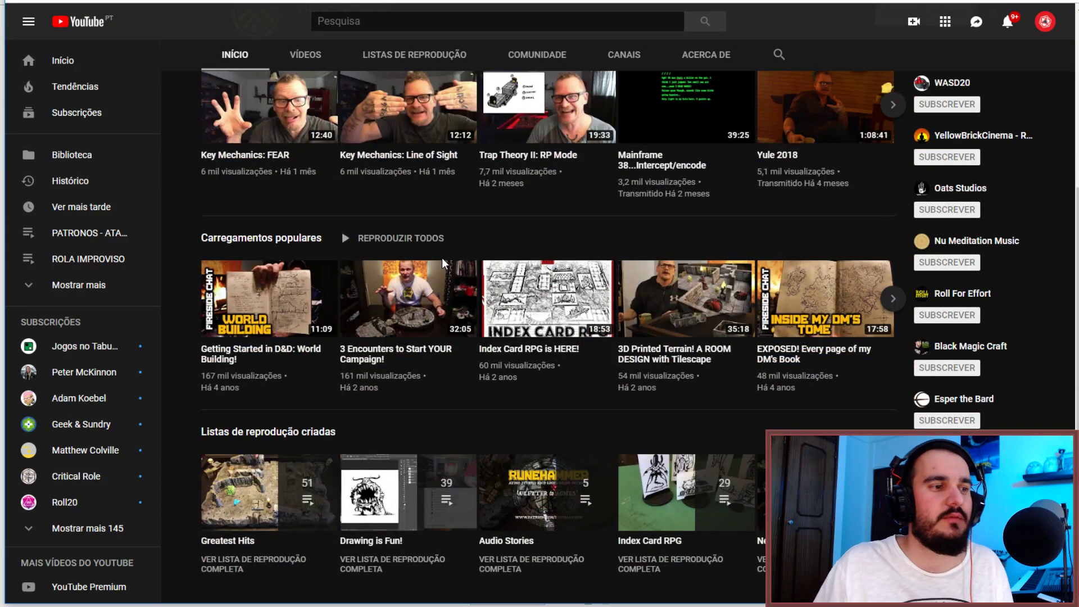
{"action": "scroll", "coordinate": [442, 257], "scroll_direction": "down", "scroll_amount": 1}
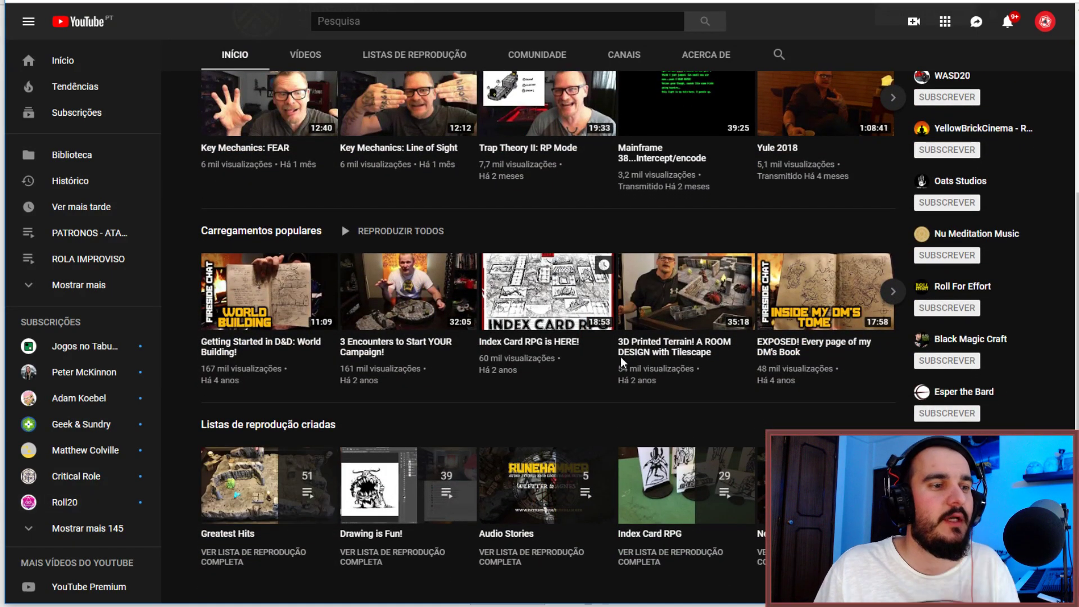
{"action": "scroll", "coordinate": [630, 359], "scroll_direction": "up", "scroll_amount": 2}
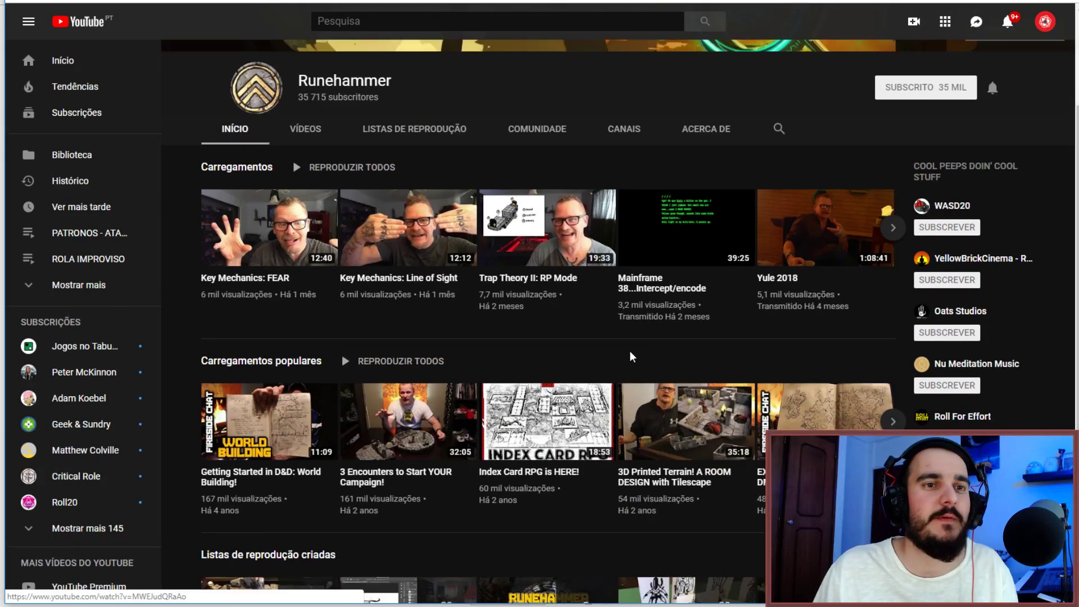
{"action": "scroll", "coordinate": [635, 352], "scroll_direction": "up", "scroll_amount": 2}
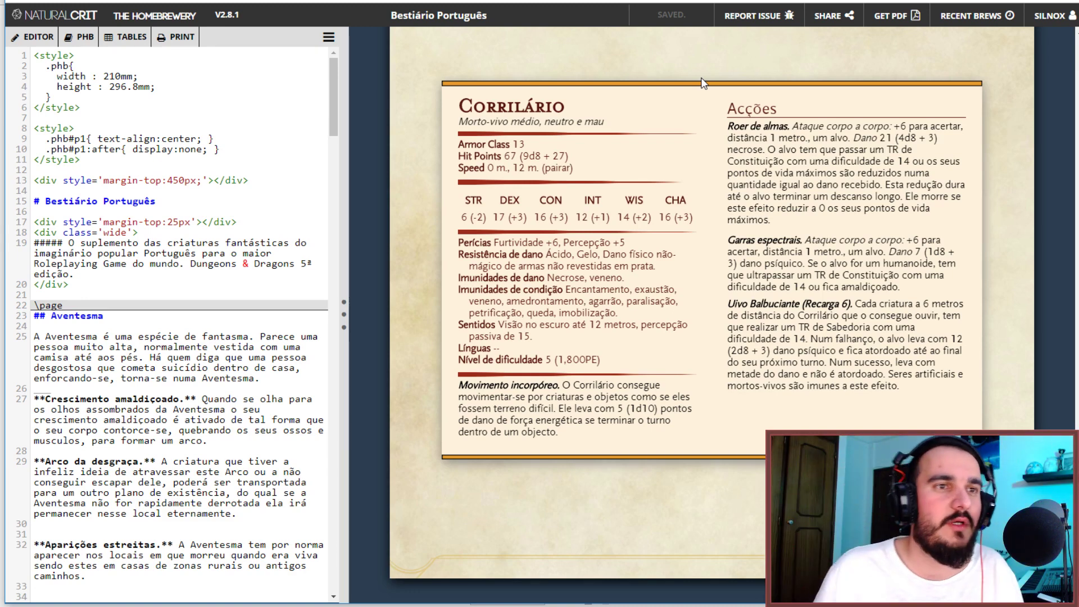
Browse the 1st-level spells in the 5e Spell Sheet and filter them by the Evocation school.
{"action": "key", "text": "ctrl+Tab"}
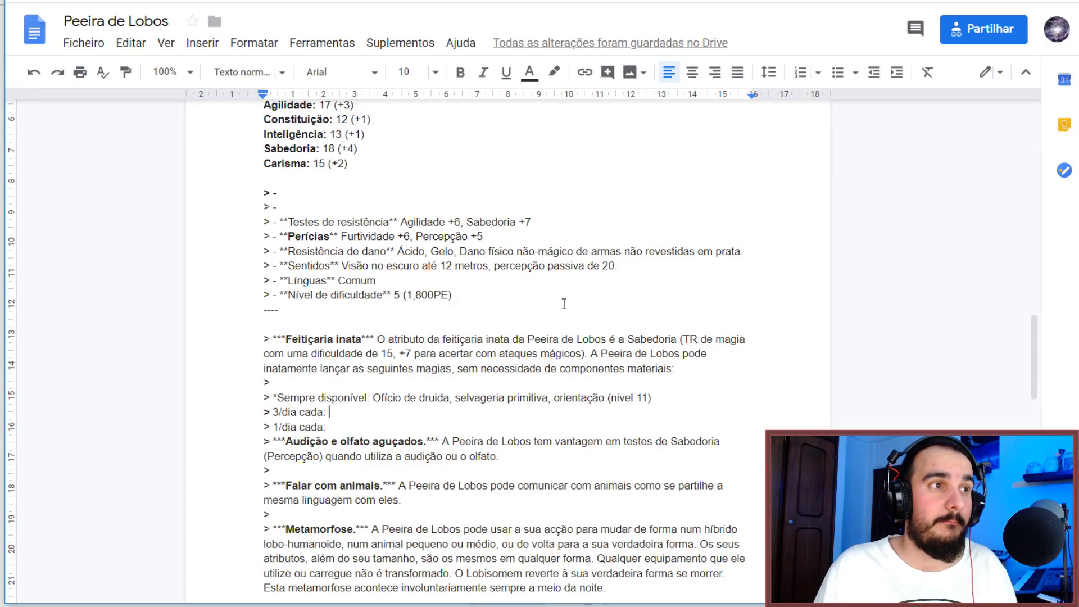
{"action": "scroll", "coordinate": [564, 304], "scroll_direction": "down", "scroll_amount": 3}
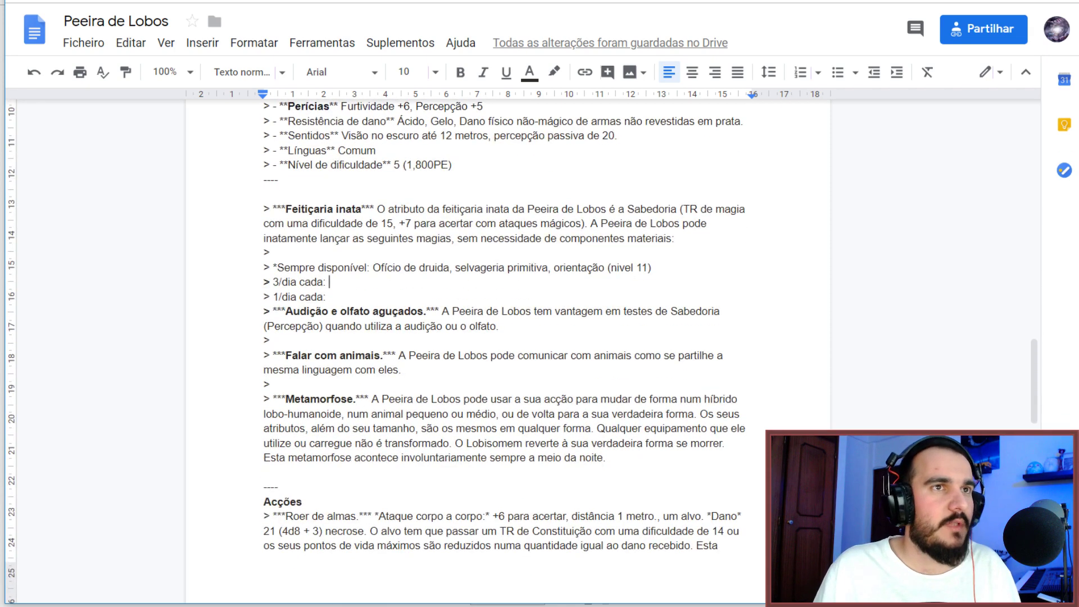
{"action": "key", "text": "ctrl+Tab"}
{"action": "scroll", "coordinate": [511, 272], "scroll_direction": "down", "scroll_amount": 1}
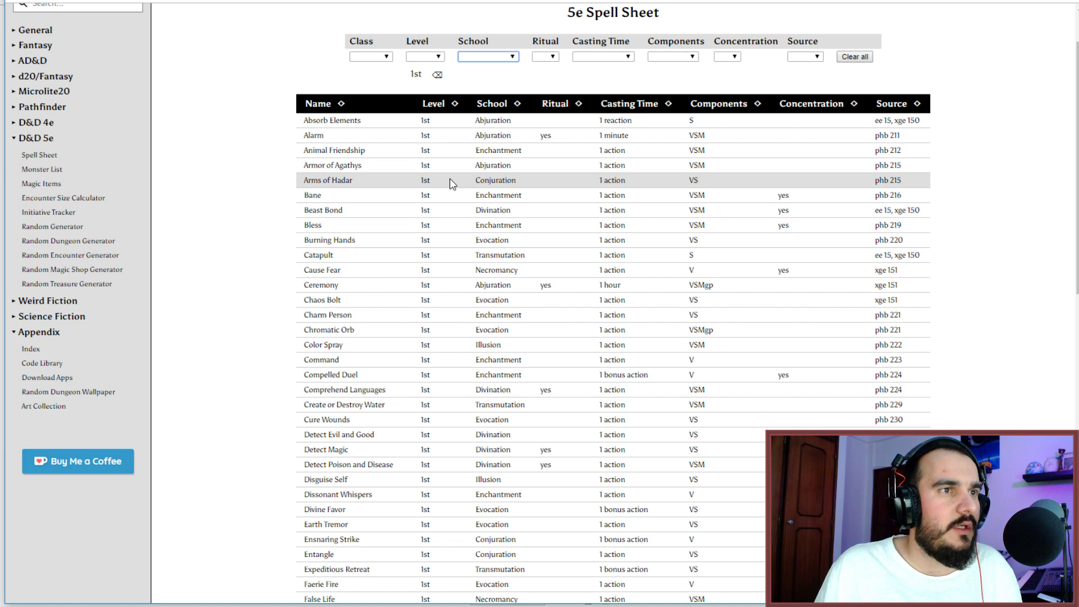
{"action": "scroll", "coordinate": [449, 178], "scroll_direction": "down", "scroll_amount": 5}
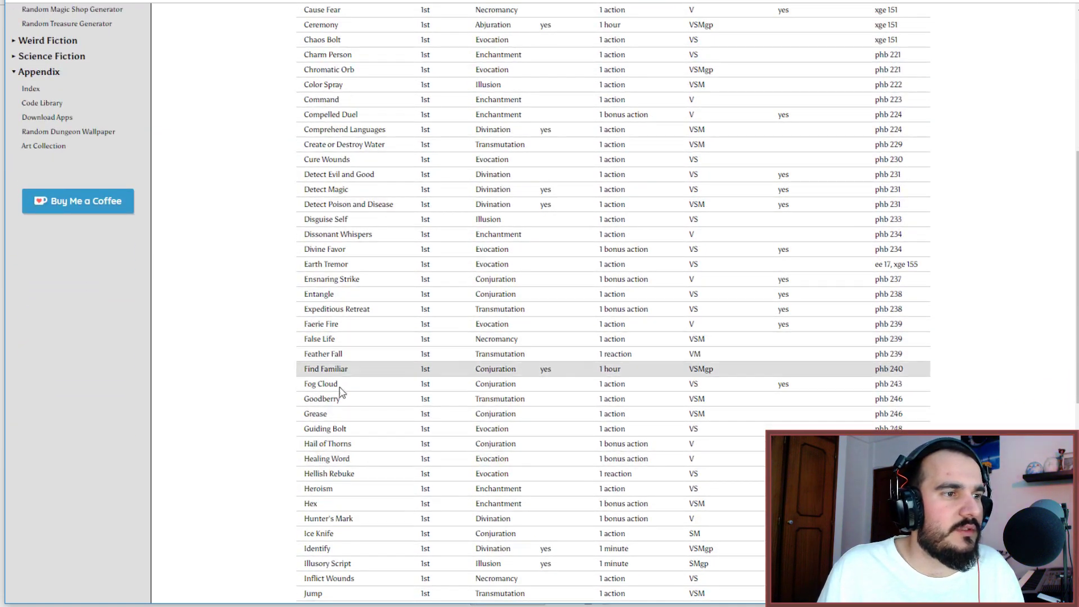
{"action": "scroll", "coordinate": [341, 392], "scroll_direction": "down", "scroll_amount": 1}
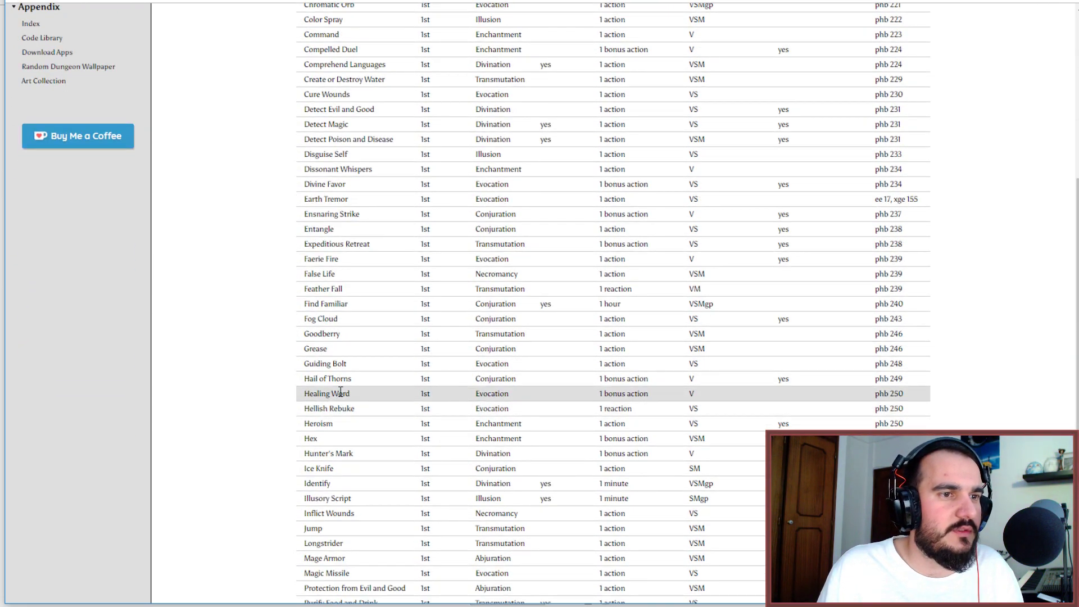
{"action": "scroll", "coordinate": [341, 391], "scroll_direction": "up", "scroll_amount": 6}
{"action": "left_click", "coordinate": [483, 121]}
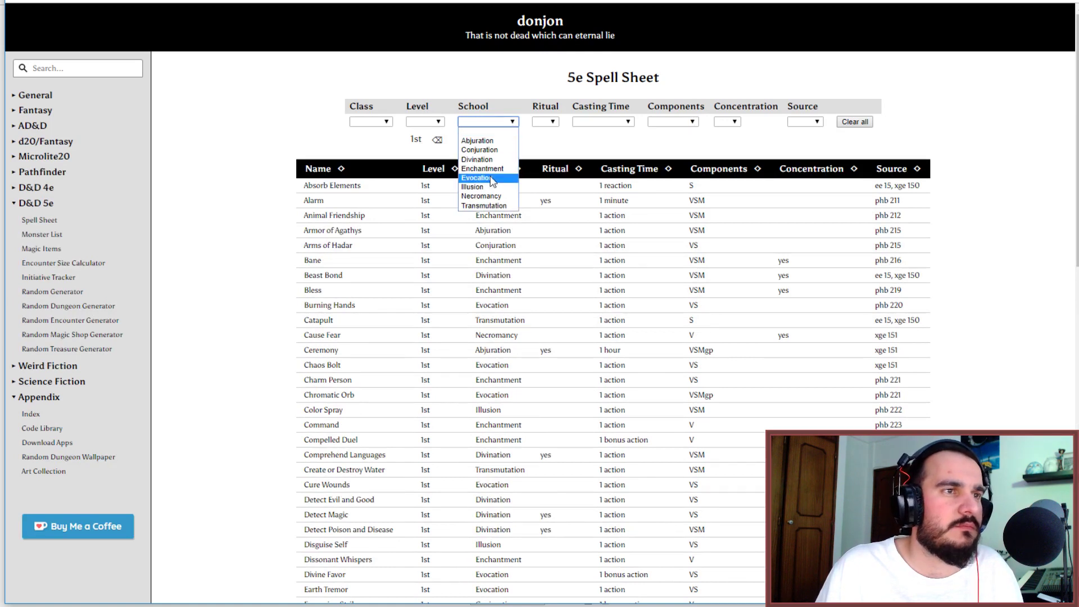
{"action": "left_click", "coordinate": [492, 179]}
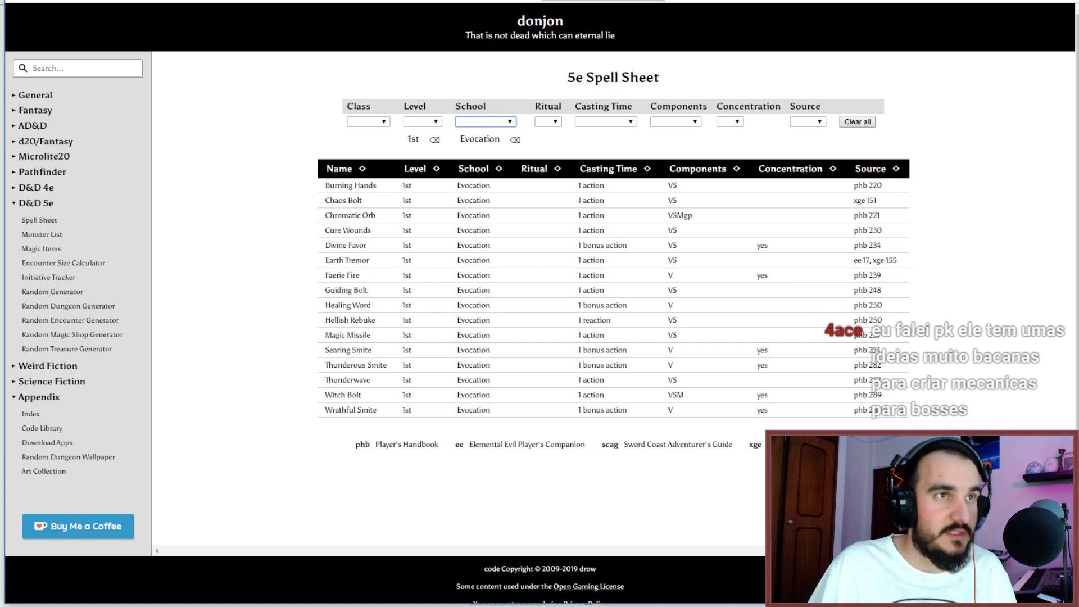
Review the creature's description, stats and innate spellcasting section in the Peeira de Lobos document.
{"action": "key", "text": "alt+Tab"}
{"action": "scroll", "coordinate": [468, 229], "scroll_direction": "up", "scroll_amount": 1}
{"action": "scroll", "coordinate": [468, 229], "scroll_direction": "up", "scroll_amount": 15}
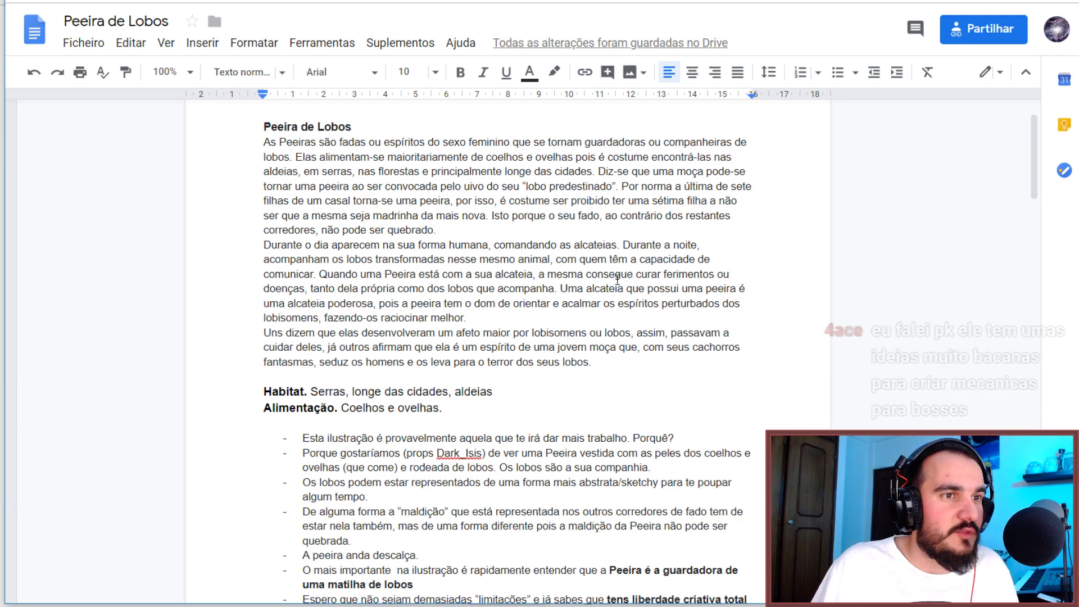
{"action": "scroll", "coordinate": [617, 279], "scroll_direction": "down", "scroll_amount": 1}
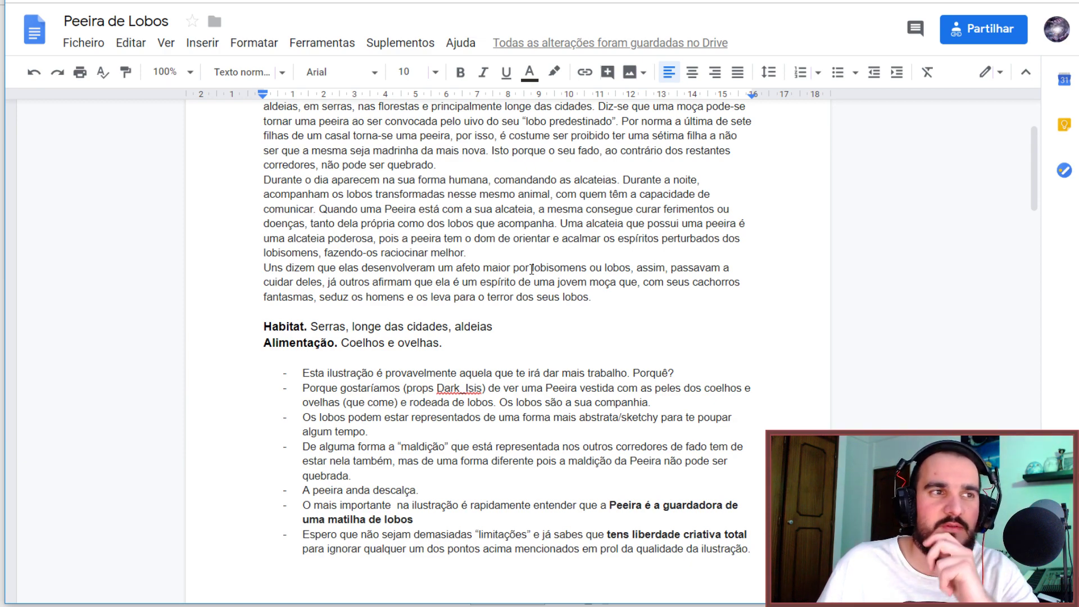
{"action": "scroll", "coordinate": [532, 269], "scroll_direction": "down", "scroll_amount": 15}
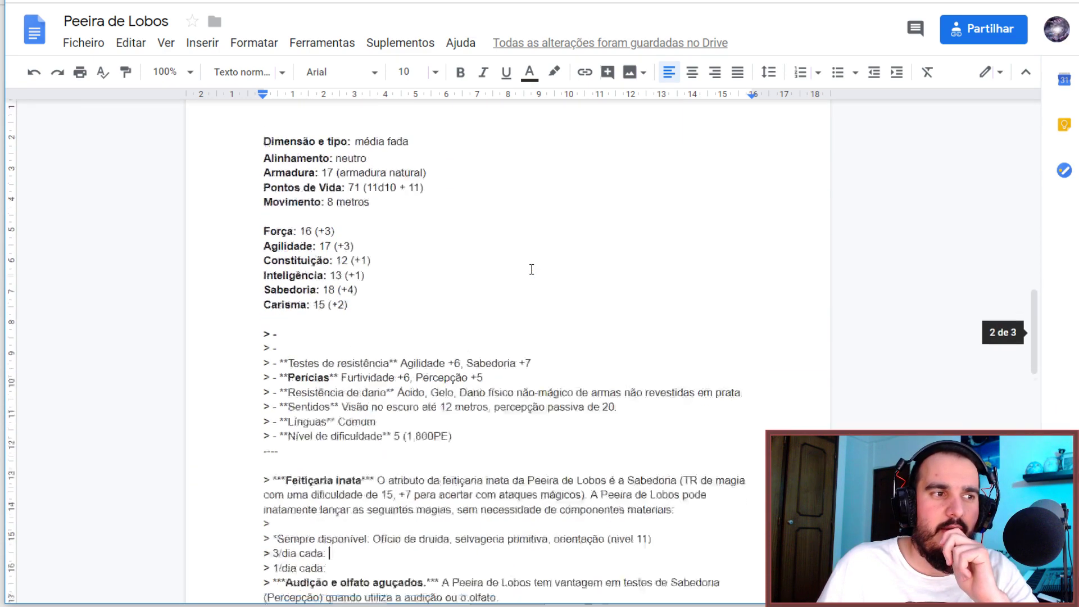
{"action": "scroll", "coordinate": [532, 269], "scroll_direction": "down", "scroll_amount": 2}
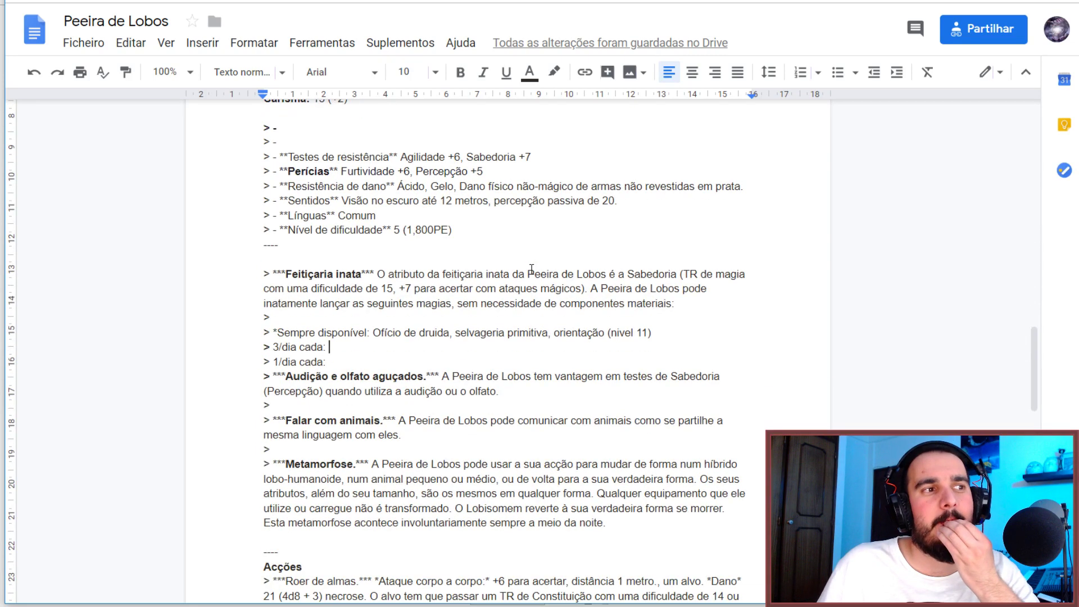
{"action": "scroll", "coordinate": [532, 269], "scroll_direction": "up", "scroll_amount": 15}
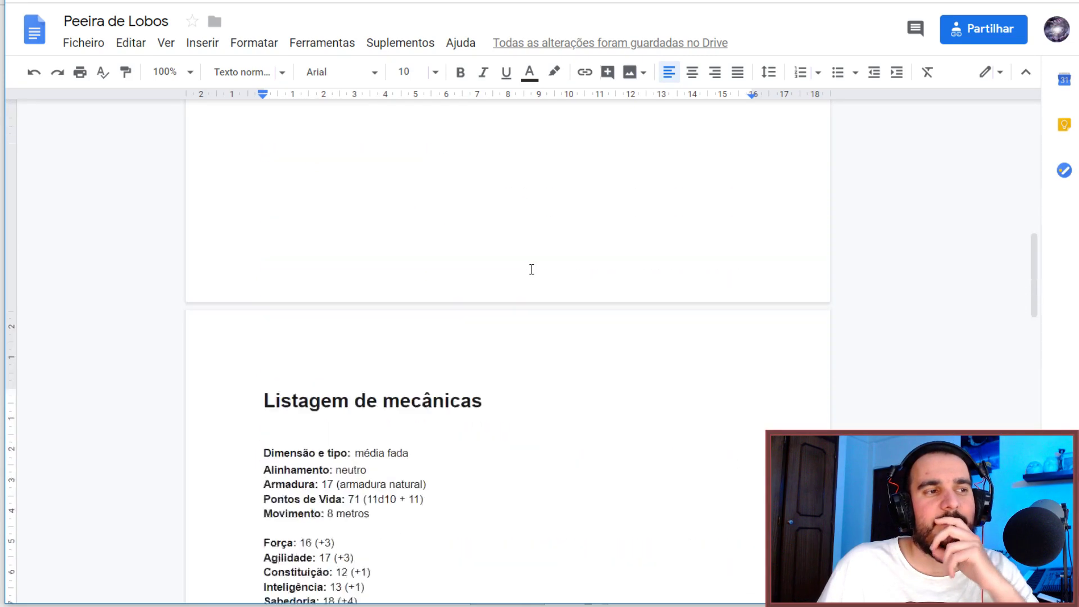
{"action": "scroll", "coordinate": [532, 269], "scroll_direction": "up", "scroll_amount": 2}
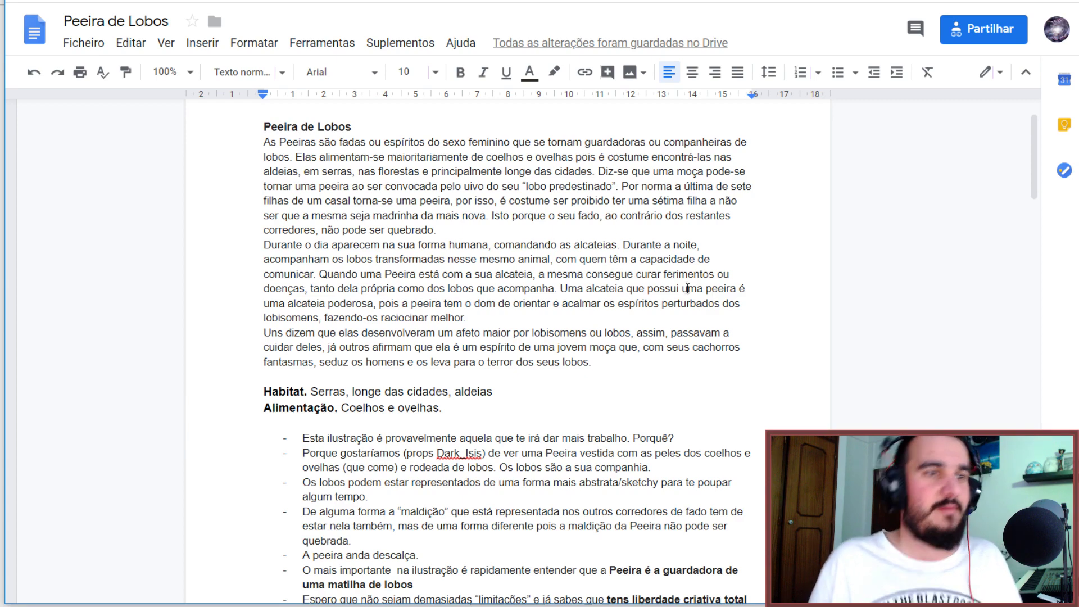
Add "curar ferimentos," as the first spell on the "3/dia cada:" line of the Feitiçaria inata section.
{"action": "scroll", "coordinate": [507, 407], "scroll_direction": "down", "scroll_amount": 10}
{"action": "scroll", "coordinate": [508, 407], "scroll_direction": "down", "scroll_amount": 6}
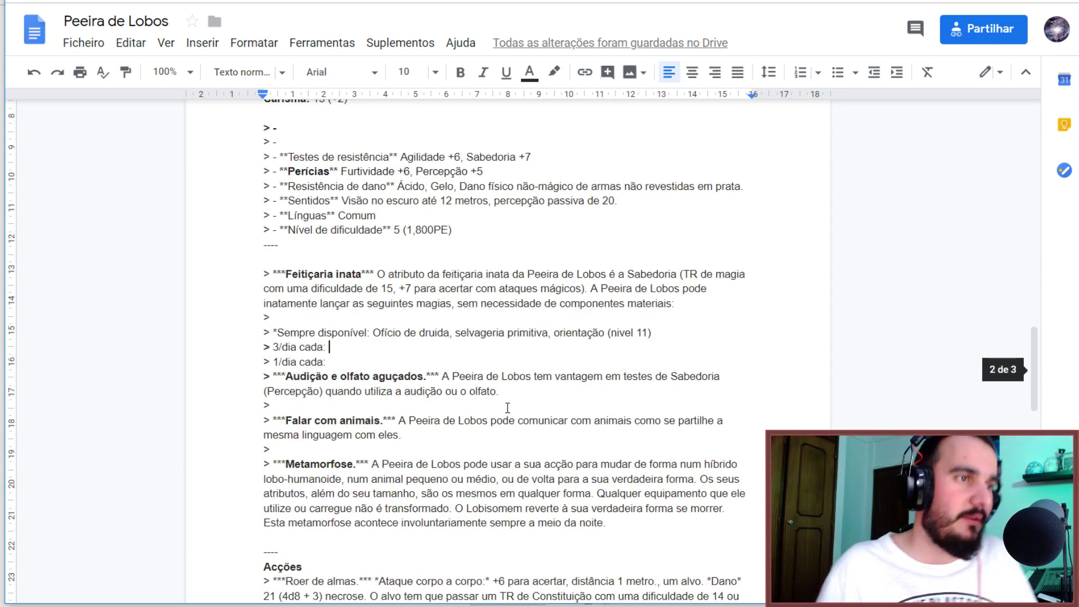
{"action": "scroll", "coordinate": [508, 407], "scroll_direction": "up", "scroll_amount": 3}
{"action": "scroll", "coordinate": [508, 407], "scroll_direction": "down", "scroll_amount": 4}
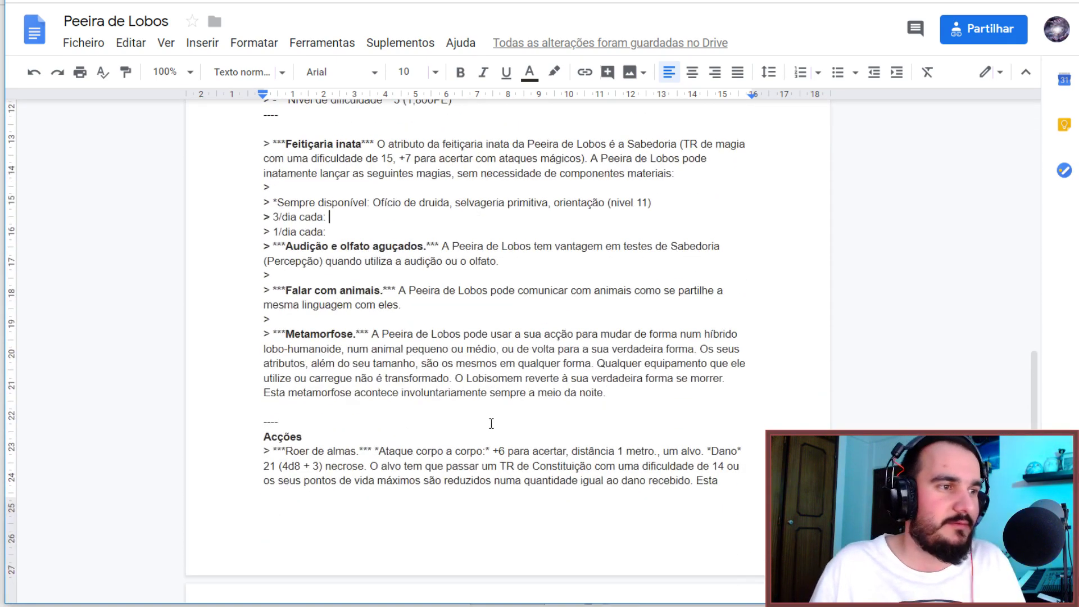
{"action": "left_click", "coordinate": [332, 225]}
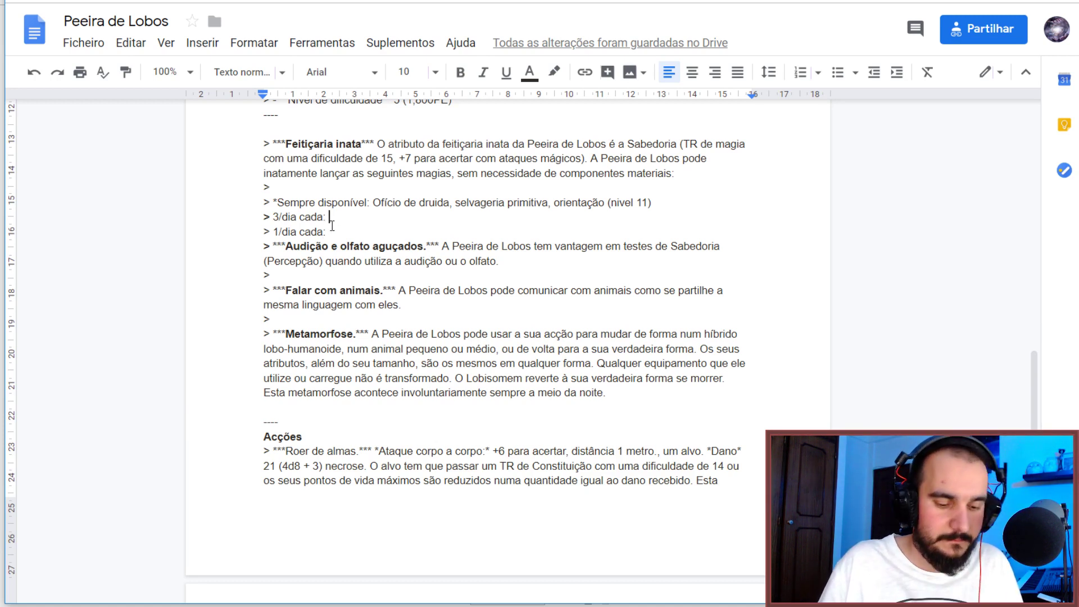
{"action": "type", "text": "curar ferimento"}
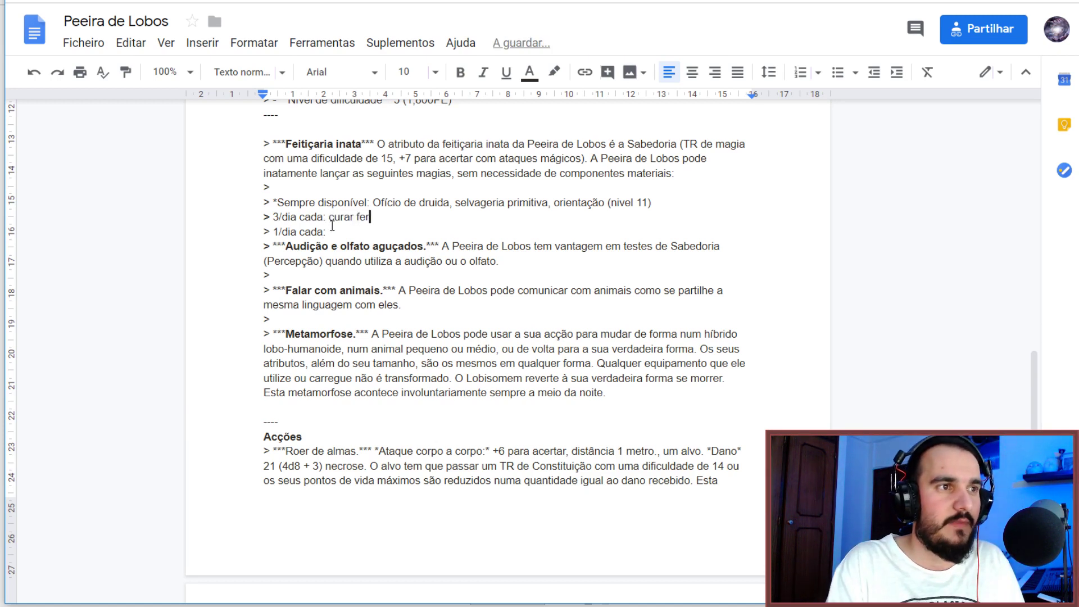
{"action": "key", "text": "BackSpace"}
{"action": "key", "text": "BackSpace"}
{"action": "key", "text": "BackSpace"}
{"action": "key", "text": "BackSpace"}
{"action": "key", "text": "BackSpace"}
{"action": "type", "text": "mentos,"}
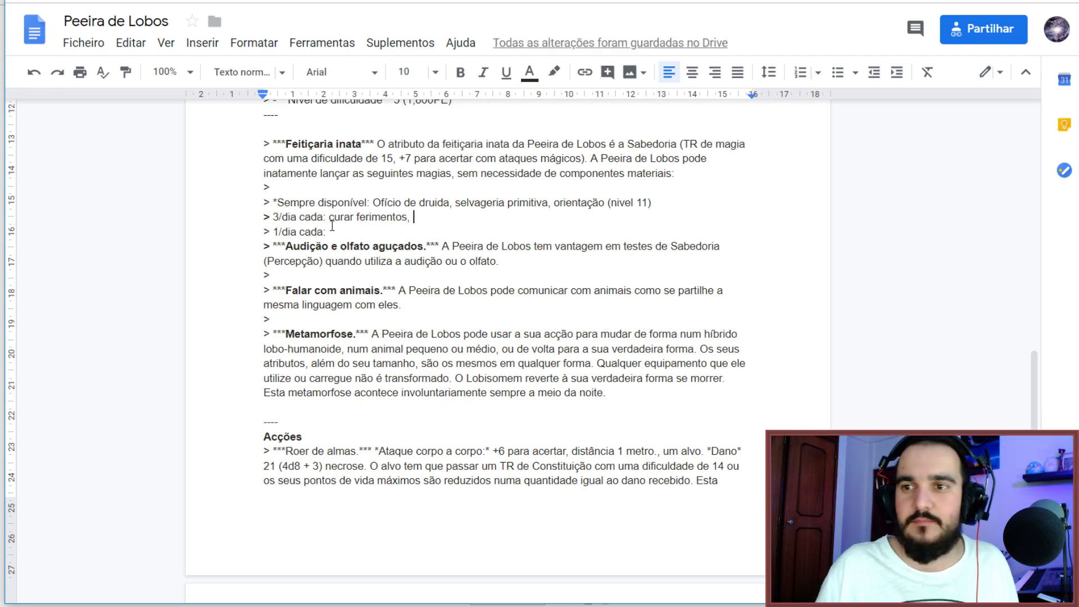
Reread the Peeira de Lobos description and illustration notes, checking them against the mechanics list for more spell ideas.
{"action": "scroll", "coordinate": [416, 274], "scroll_direction": "up", "scroll_amount": 10}
{"action": "scroll", "coordinate": [416, 274], "scroll_direction": "up", "scroll_amount": 10}
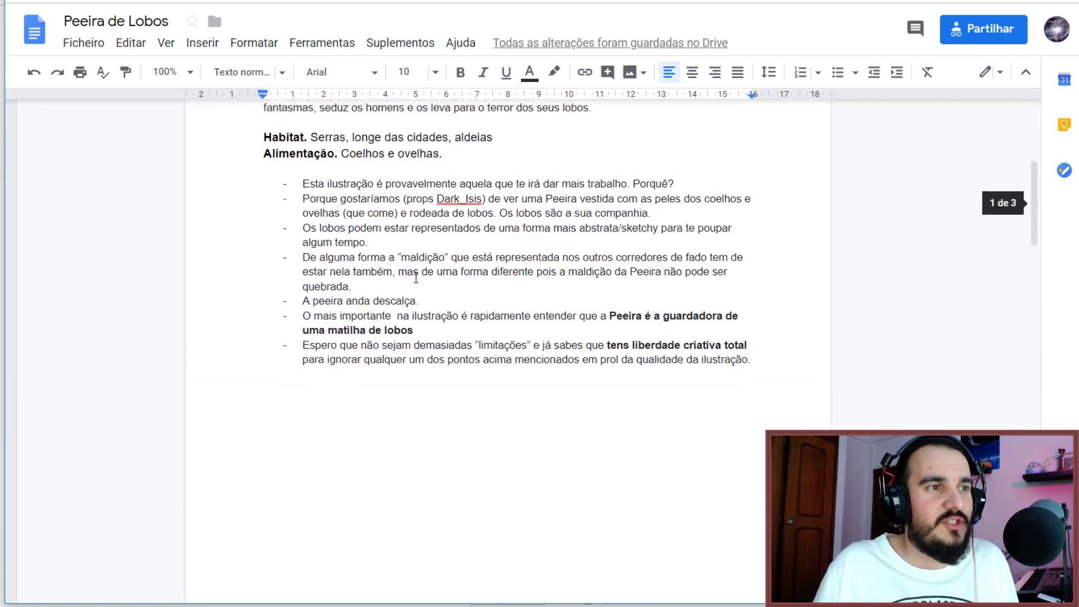
{"action": "scroll", "coordinate": [415, 277], "scroll_direction": "down", "scroll_amount": 1}
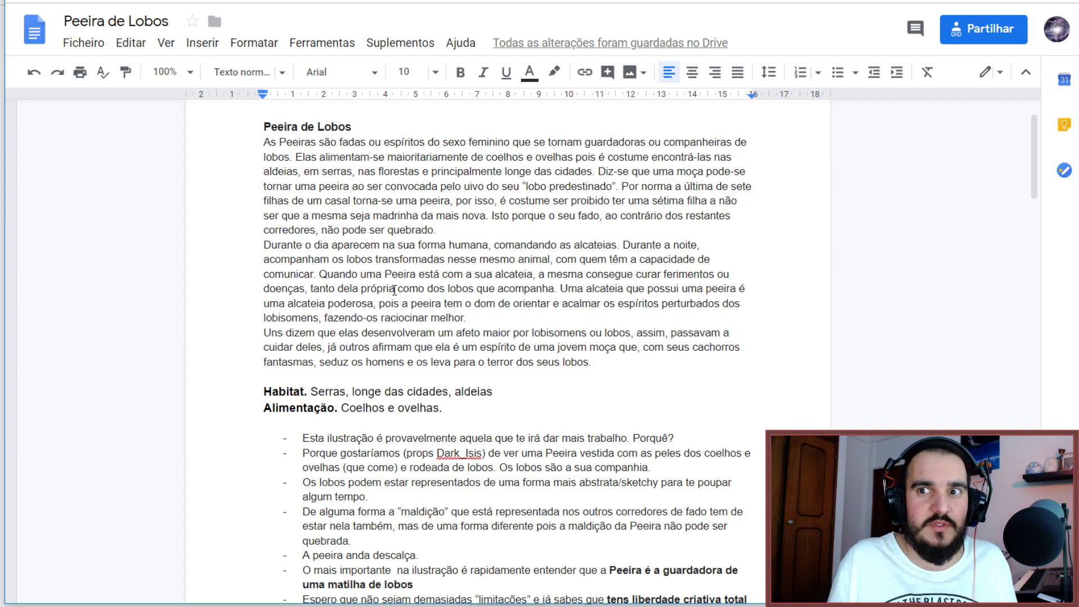
{"action": "scroll", "coordinate": [394, 290], "scroll_direction": "down", "scroll_amount": 20}
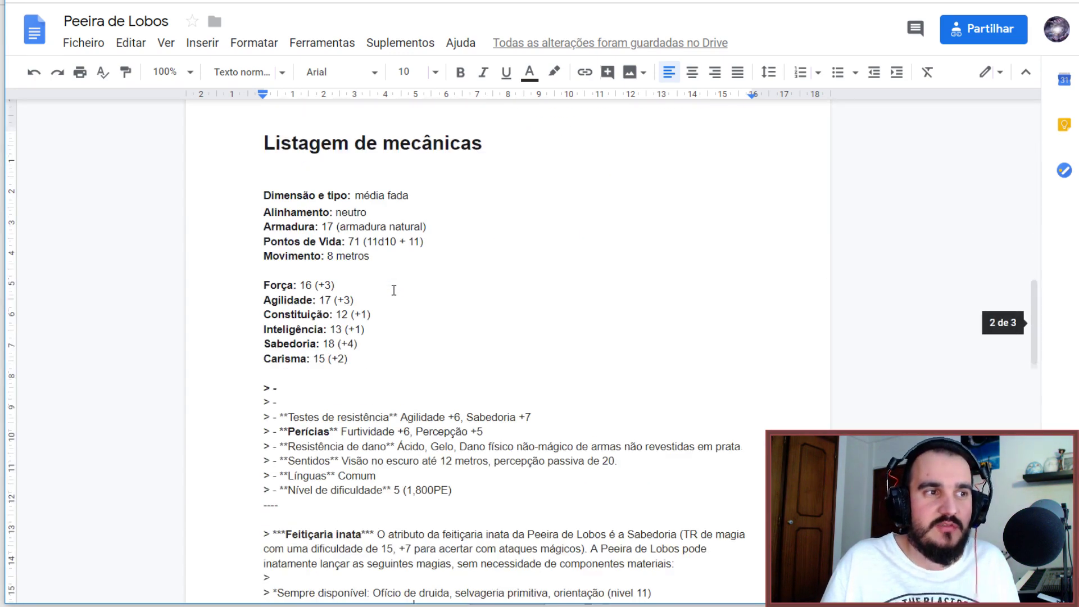
{"action": "scroll", "coordinate": [394, 290], "scroll_direction": "down", "scroll_amount": 3}
{"action": "scroll", "coordinate": [394, 290], "scroll_direction": "up", "scroll_amount": 17}
{"action": "scroll", "coordinate": [394, 290], "scroll_direction": "up", "scroll_amount": 7}
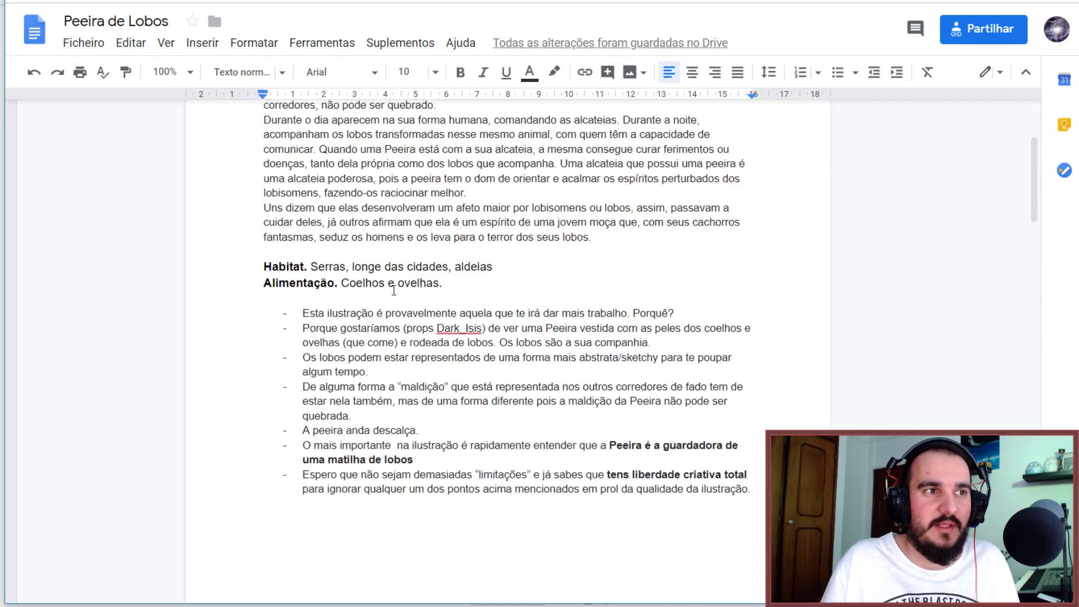
{"action": "scroll", "coordinate": [394, 290], "scroll_direction": "down", "scroll_amount": 2}
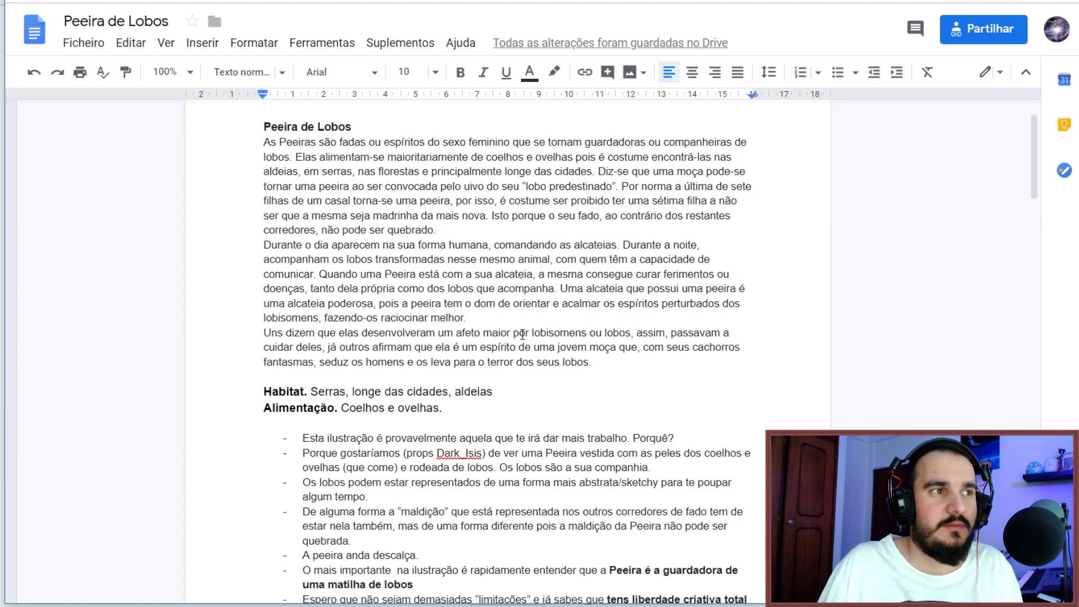
{"action": "scroll", "coordinate": [523, 335], "scroll_direction": "down", "scroll_amount": 1}
{"action": "scroll", "coordinate": [522, 334], "scroll_direction": "up", "scroll_amount": 1}
{"action": "scroll", "coordinate": [522, 334], "scroll_direction": "up", "scroll_amount": 2}
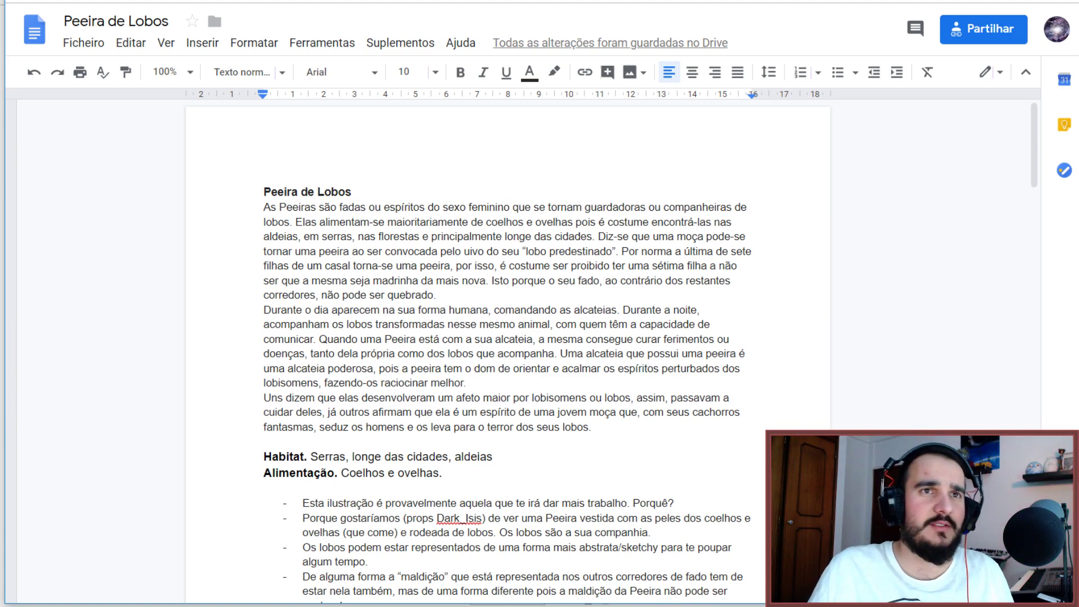
Search Google for "mass cure wounds" in a new browser tab and open the spell's Roll20 Compendium page.
{"action": "key", "text": "ctrl+t"}
{"action": "left_click", "coordinate": [547, 236]}
{"action": "type", "text": "m"}
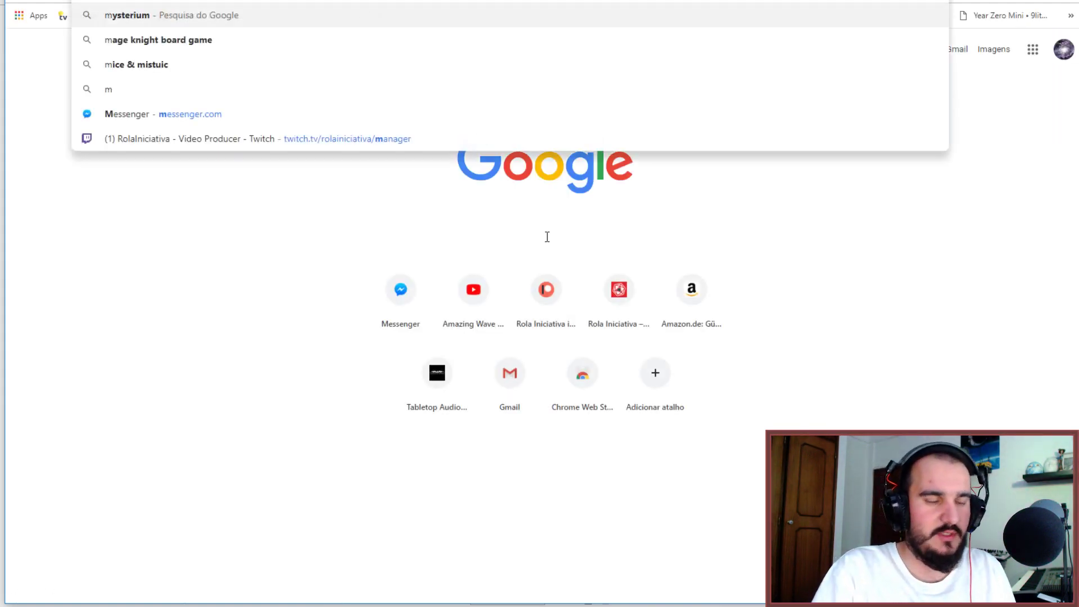
{"action": "type", "text": "ass cure wounds"}
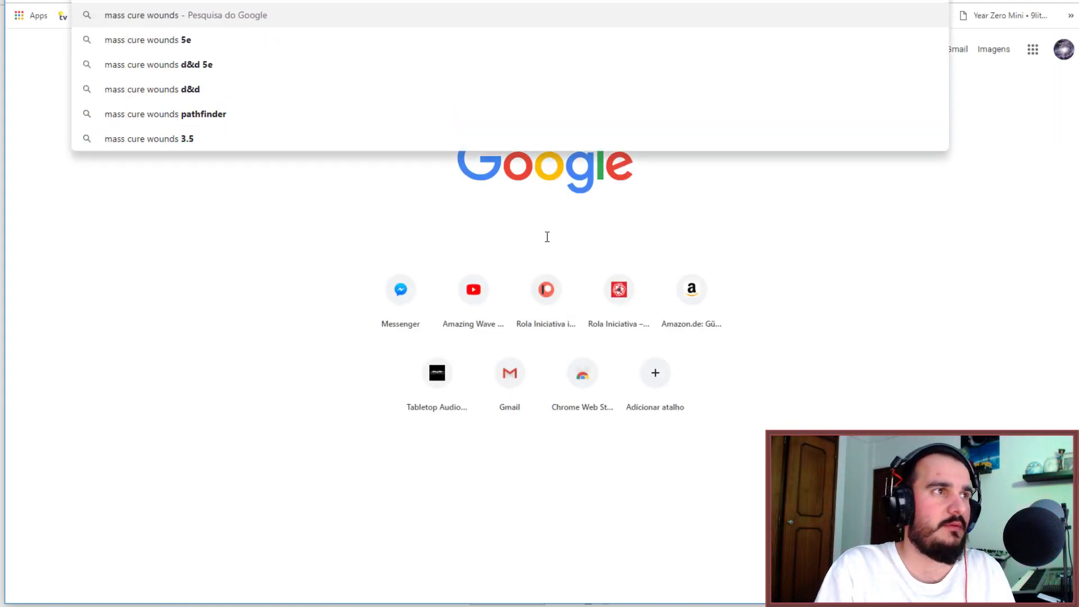
{"action": "key", "text": "Return"}
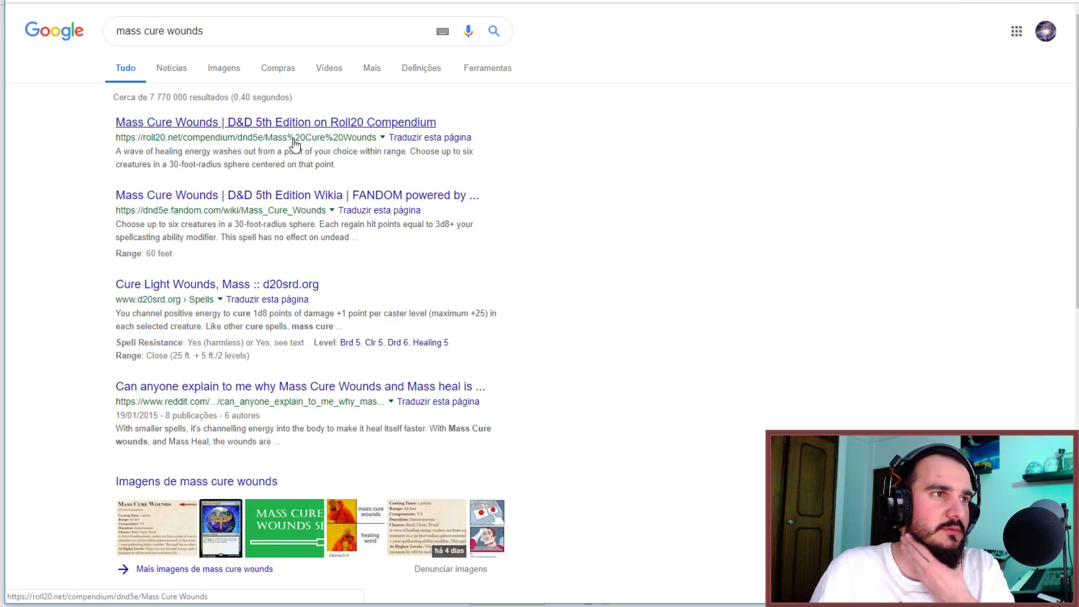
{"action": "left_click", "coordinate": [275, 122]}
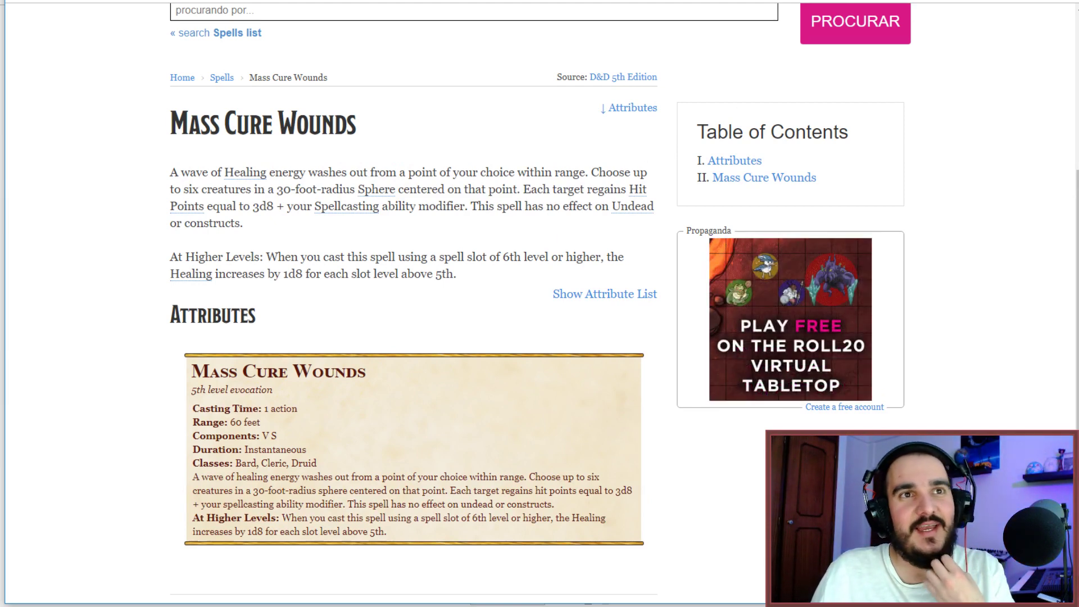
Search Google for "spellcasting slots", open the Roll20 Compendium's Spells page in a new tab and examine its Spell Slots rules.
{"action": "key", "text": "ctrl+t"}
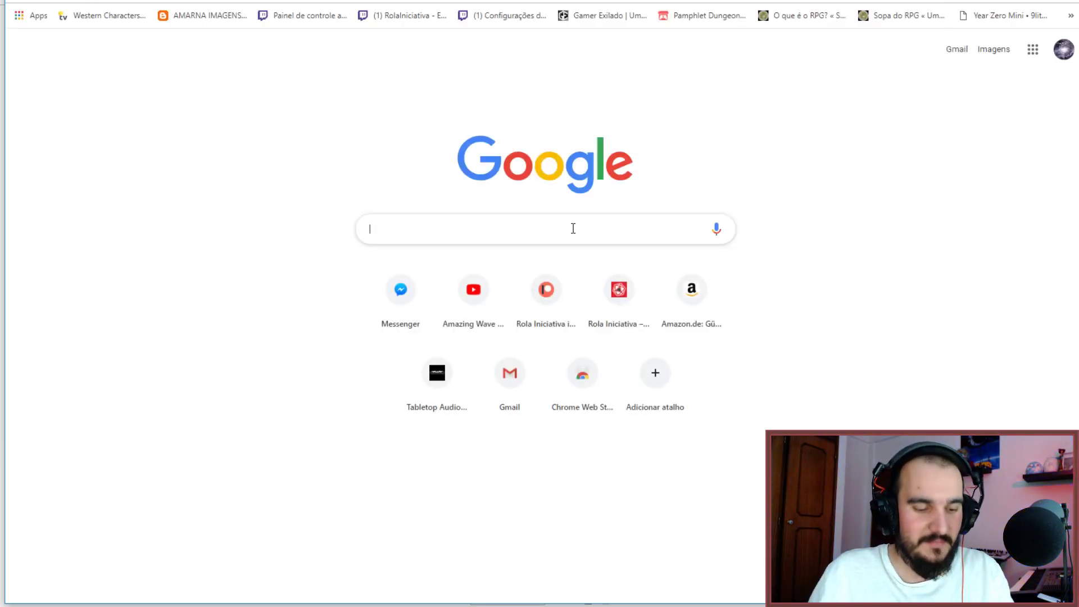
{"action": "type", "text": "spellcast"}
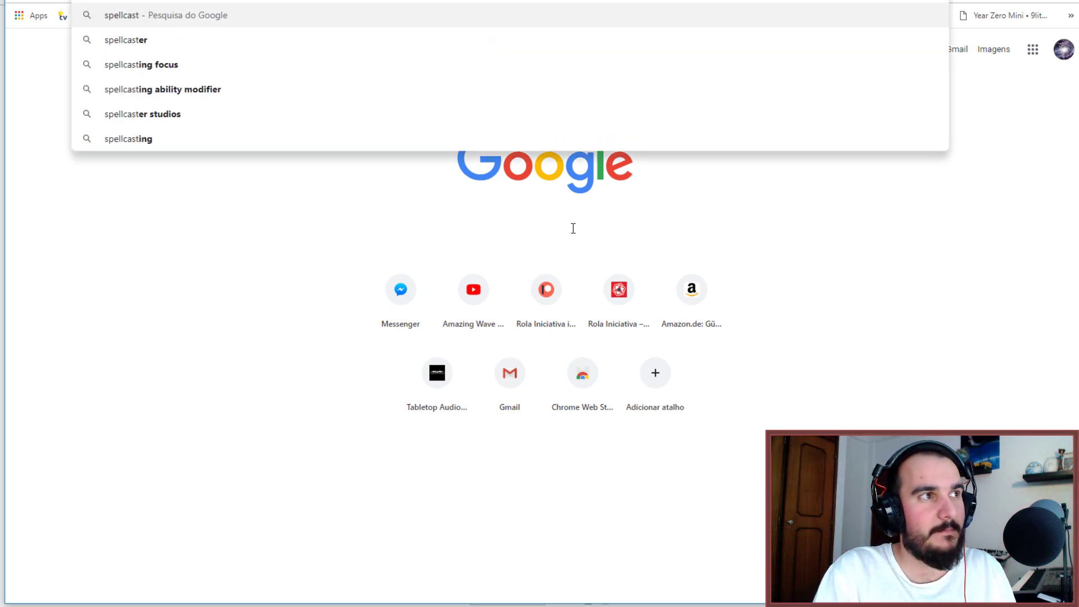
{"action": "type", "text": "ing slot"}
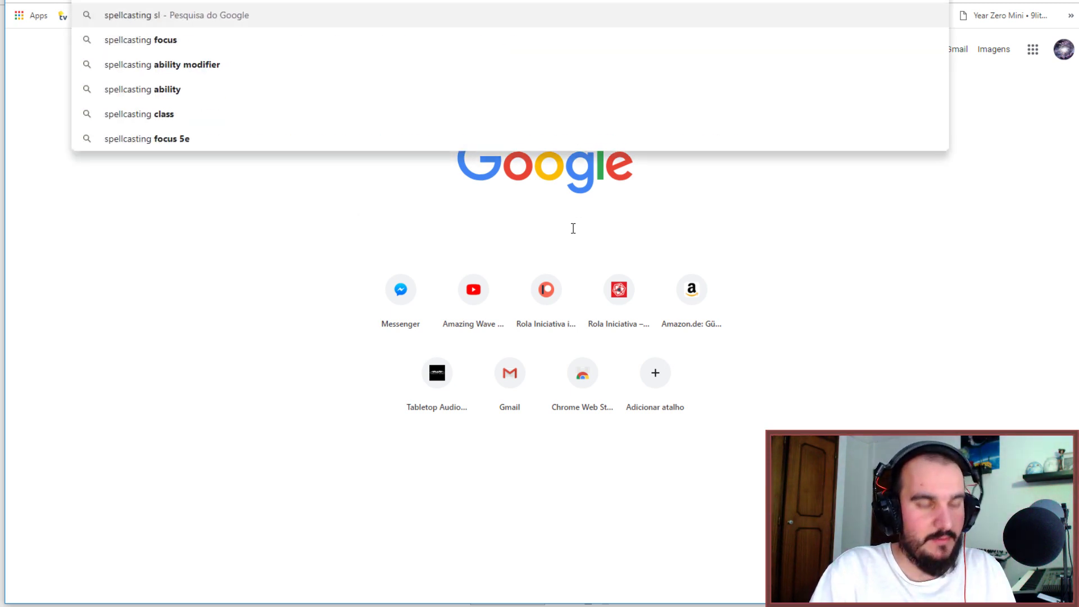
{"action": "key", "text": "Down"}
{"action": "key", "text": "Down"}
{"action": "key", "text": "Return"}
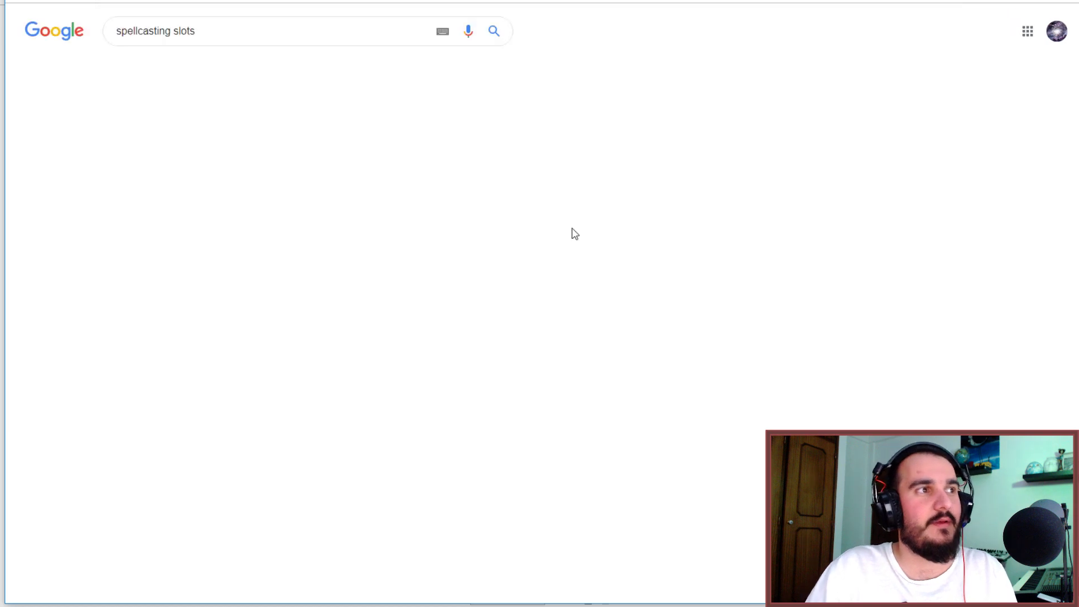
{"action": "right_click", "coordinate": [264, 120]}
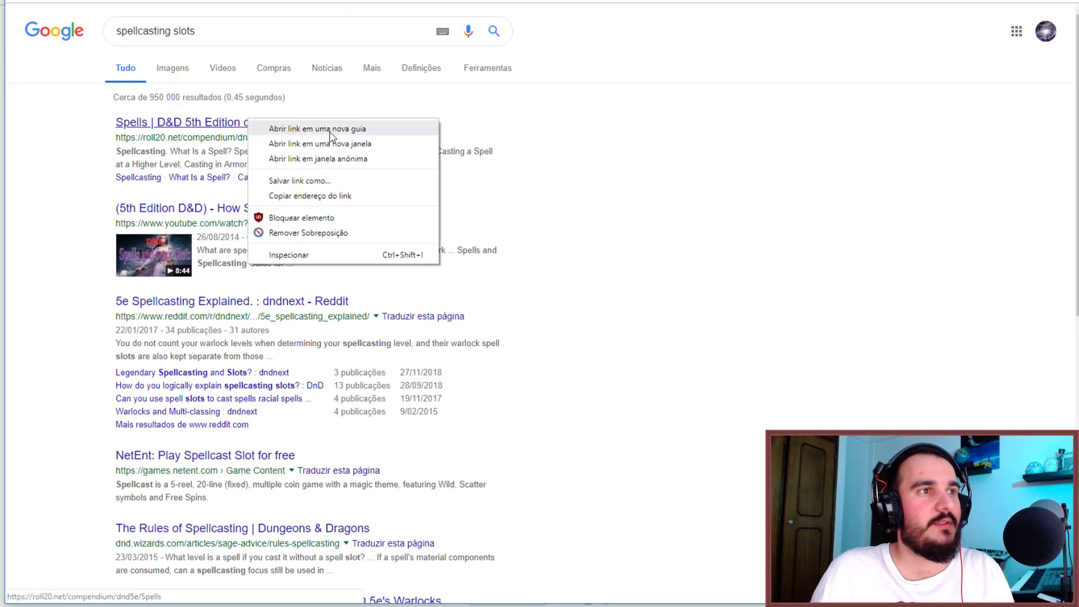
{"action": "left_click", "coordinate": [330, 130]}
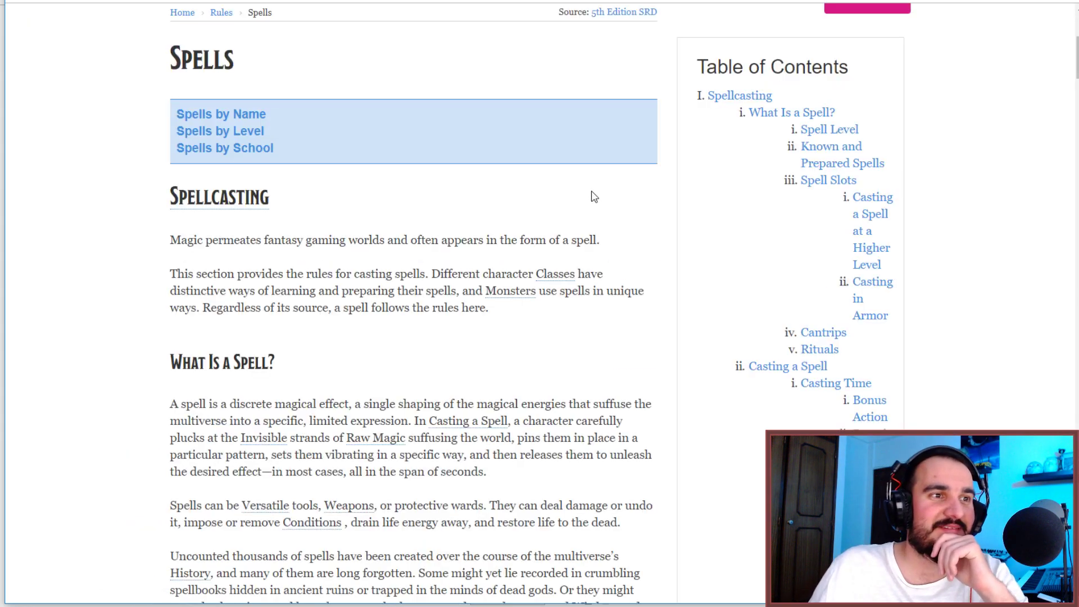
{"action": "scroll", "coordinate": [590, 198], "scroll_direction": "down", "scroll_amount": 5}
{"action": "scroll", "coordinate": [590, 198], "scroll_direction": "down", "scroll_amount": 15}
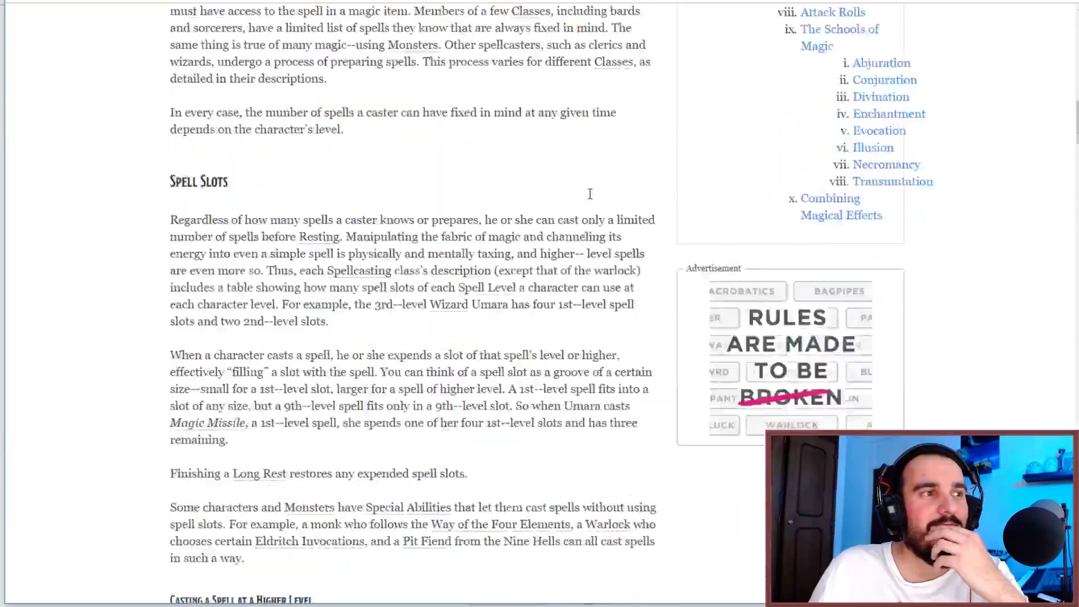
Search Google for "d&d 5e druid" in a new browser tab and open the Roll20 Compendium's Druid page.
{"action": "scroll", "coordinate": [591, 199], "scroll_direction": "down", "scroll_amount": 16}
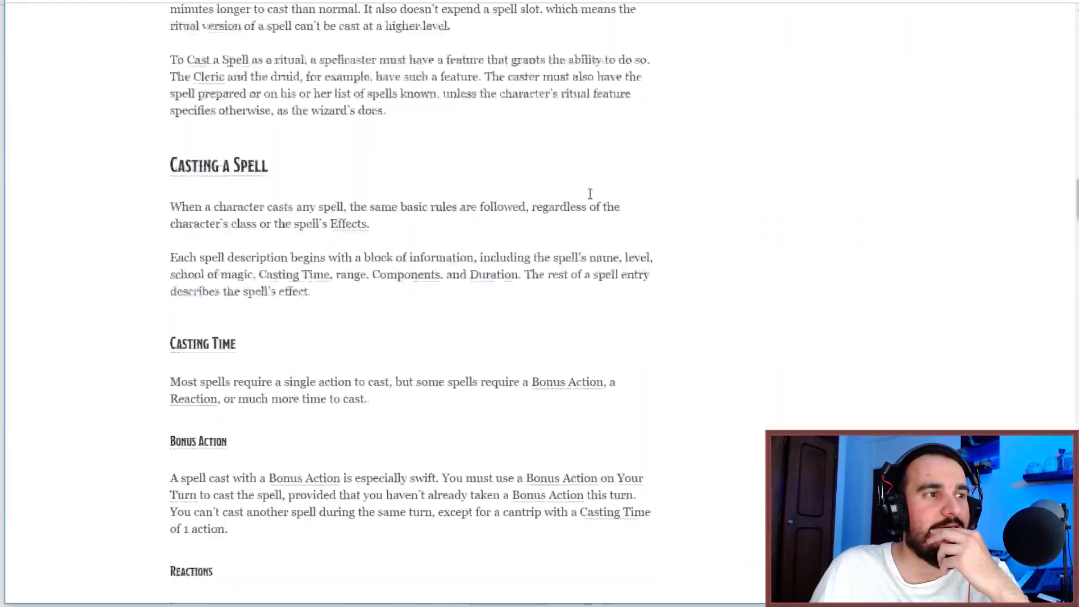
{"action": "scroll", "coordinate": [590, 198], "scroll_direction": "up", "scroll_amount": 20}
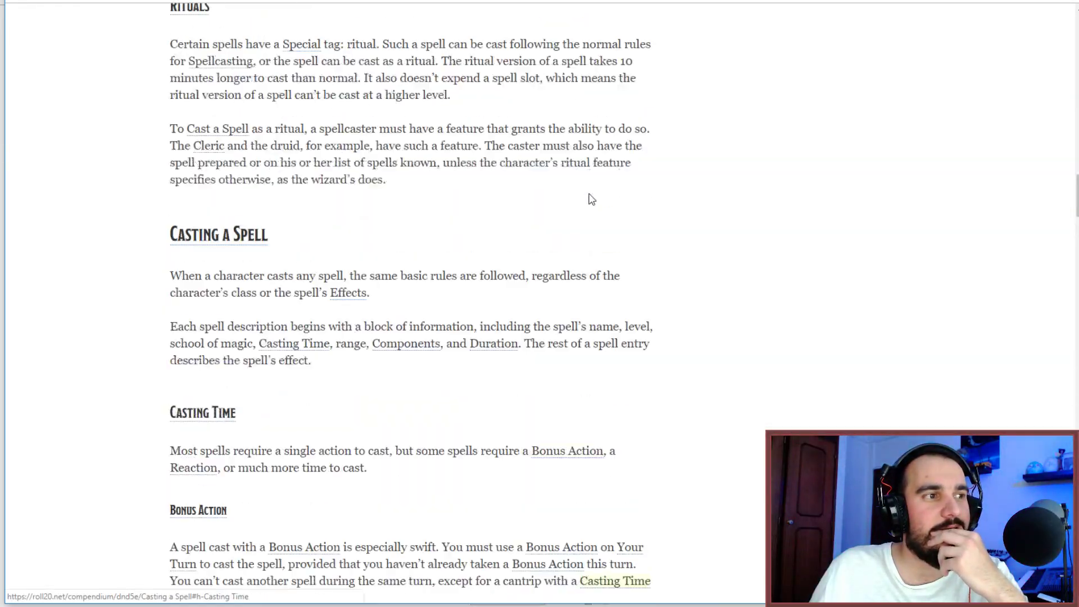
{"action": "scroll", "coordinate": [590, 198], "scroll_direction": "up", "scroll_amount": 6}
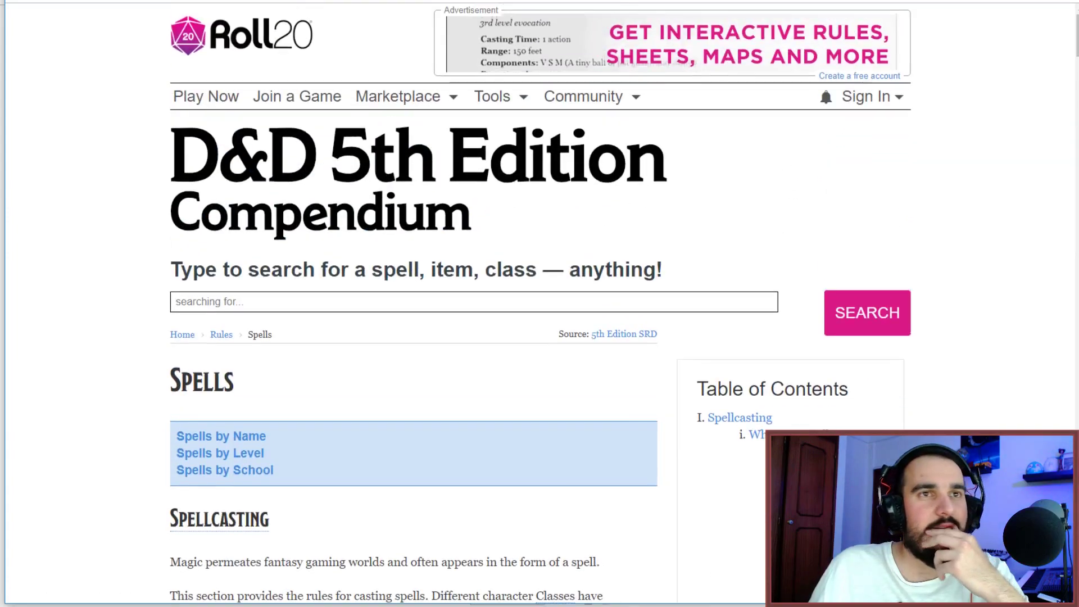
{"action": "key", "text": "alt+Left"}
{"action": "key", "text": "ctrl+t"}
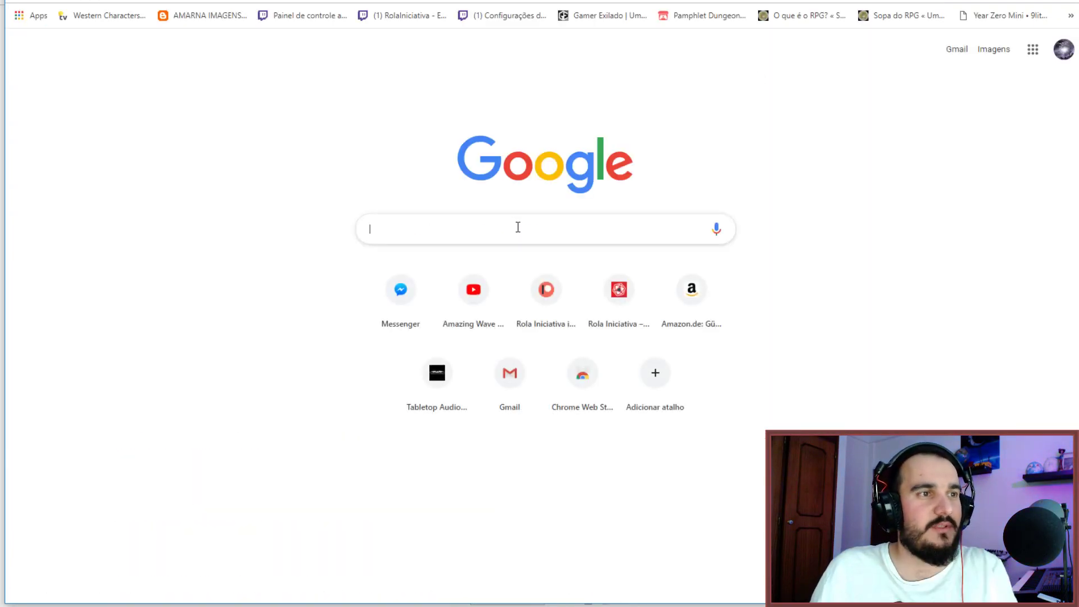
{"action": "type", "text": "d&d 5e dru"}
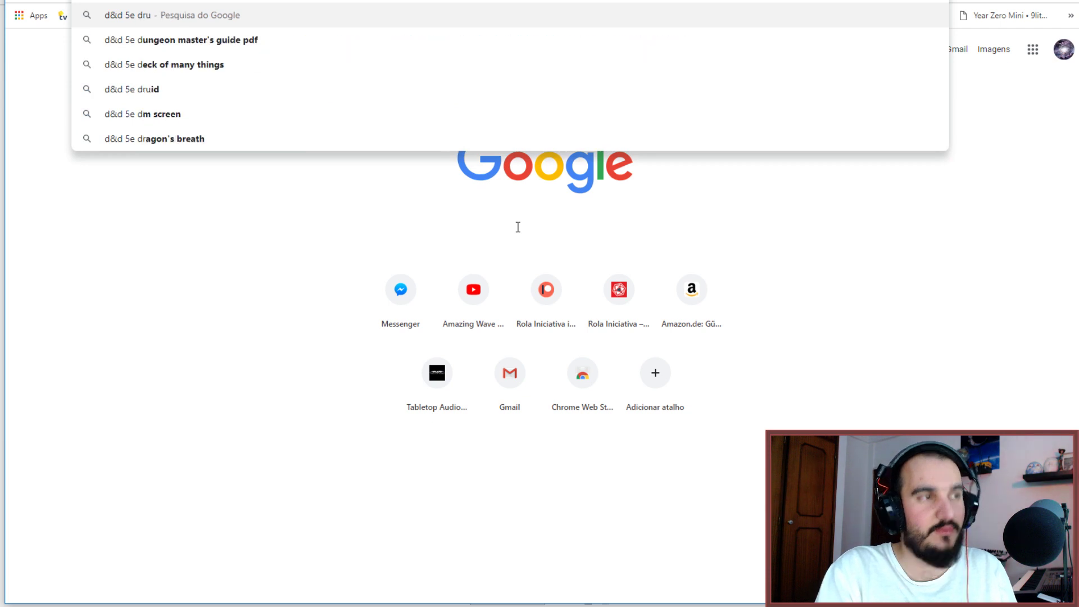
{"action": "key", "text": "Return"}
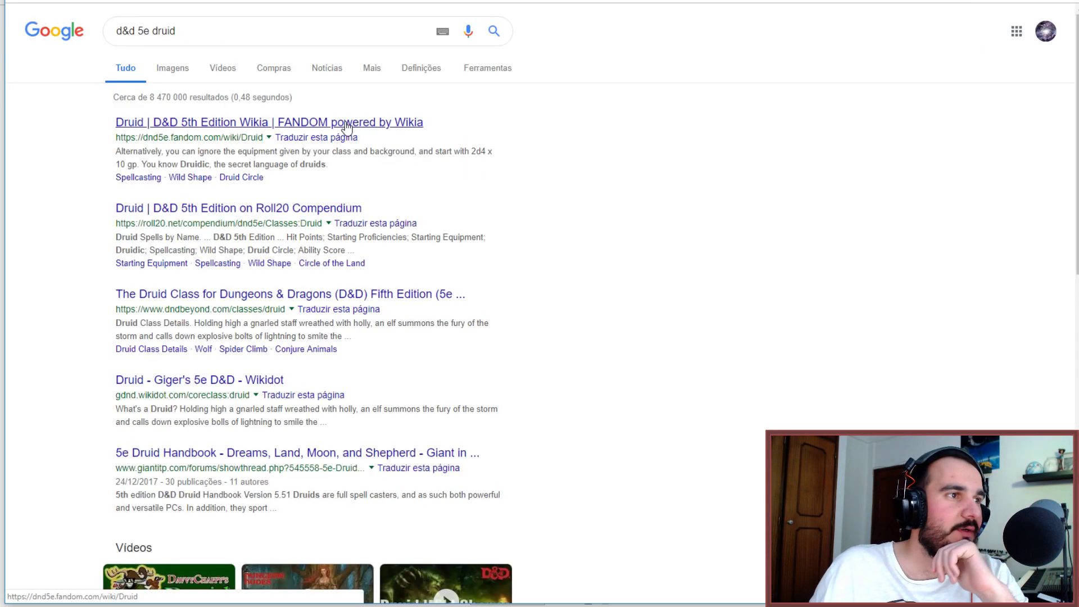
{"action": "right_click", "coordinate": [324, 214]}
{"action": "left_click", "coordinate": [324, 214]}
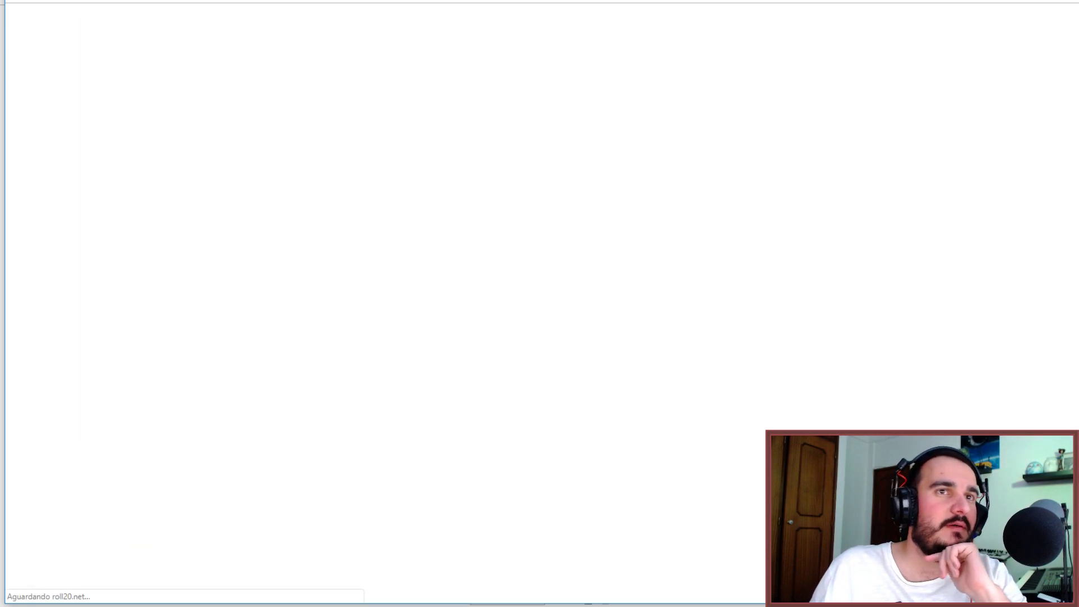
Examine the spell slots per spell level in the Druid table, comparing the 5th-level slots for character levels 9 to 11.
{"action": "scroll", "coordinate": [524, 284], "scroll_direction": "down", "scroll_amount": 15}
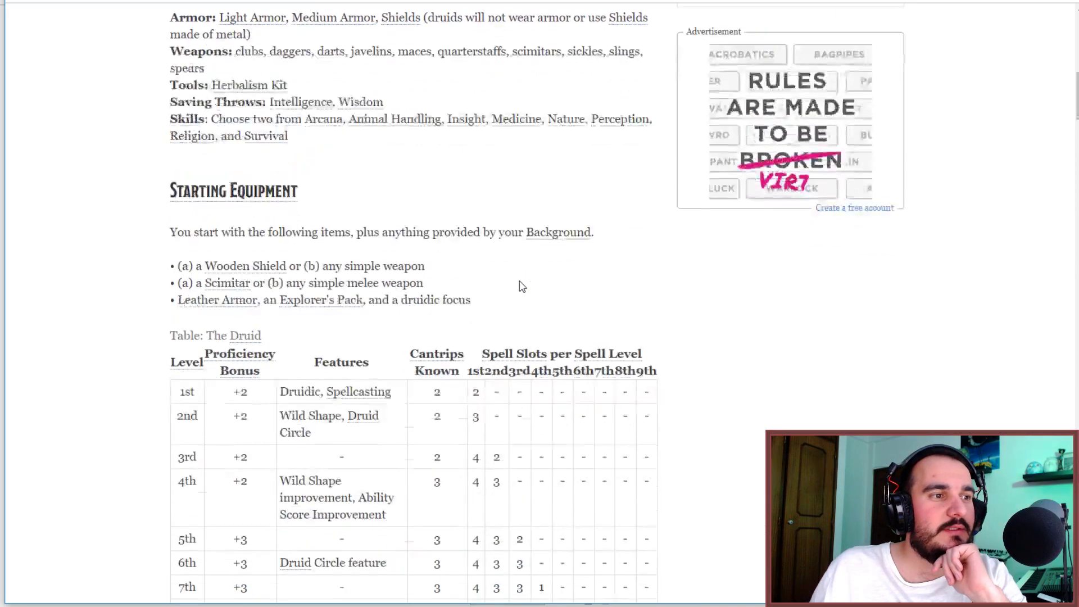
{"action": "scroll", "coordinate": [521, 287], "scroll_direction": "down", "scroll_amount": 2}
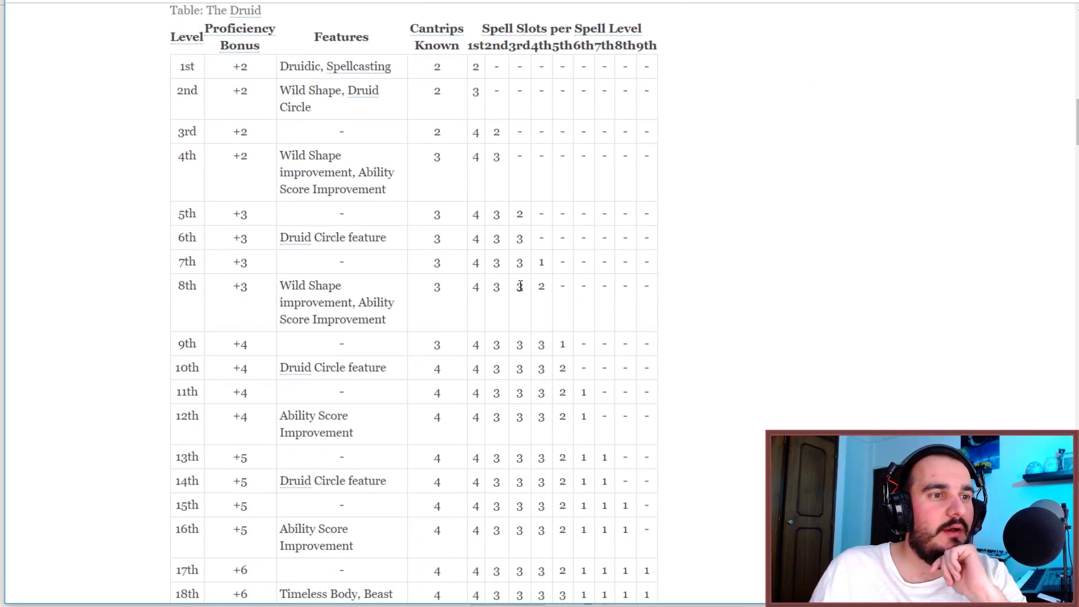
{"action": "double_click", "coordinate": [583, 393]}
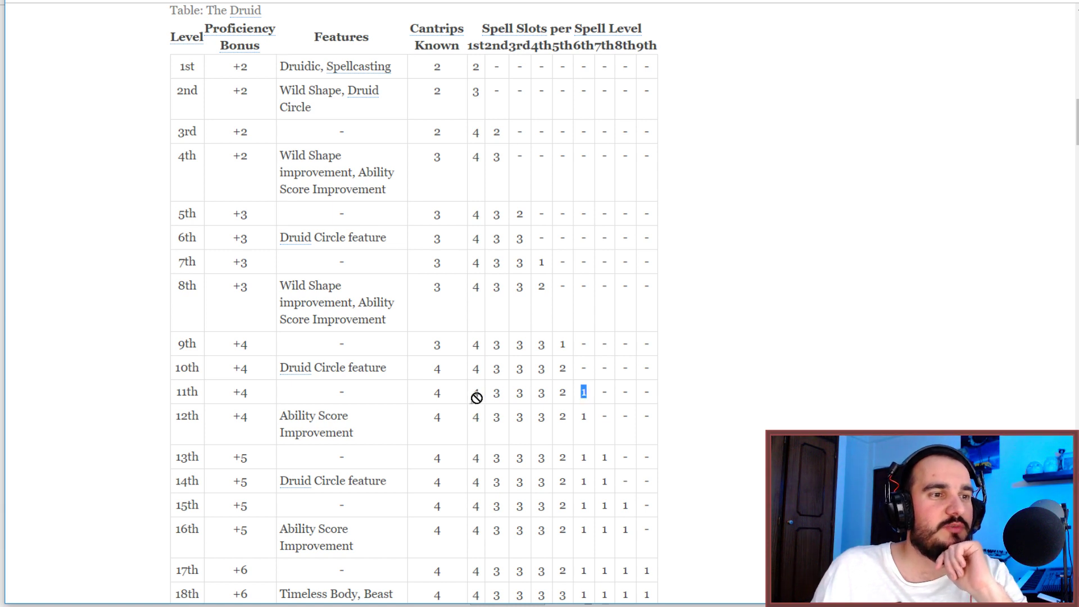
{"action": "double_click", "coordinate": [562, 393]}
{"action": "double_click", "coordinate": [541, 393]}
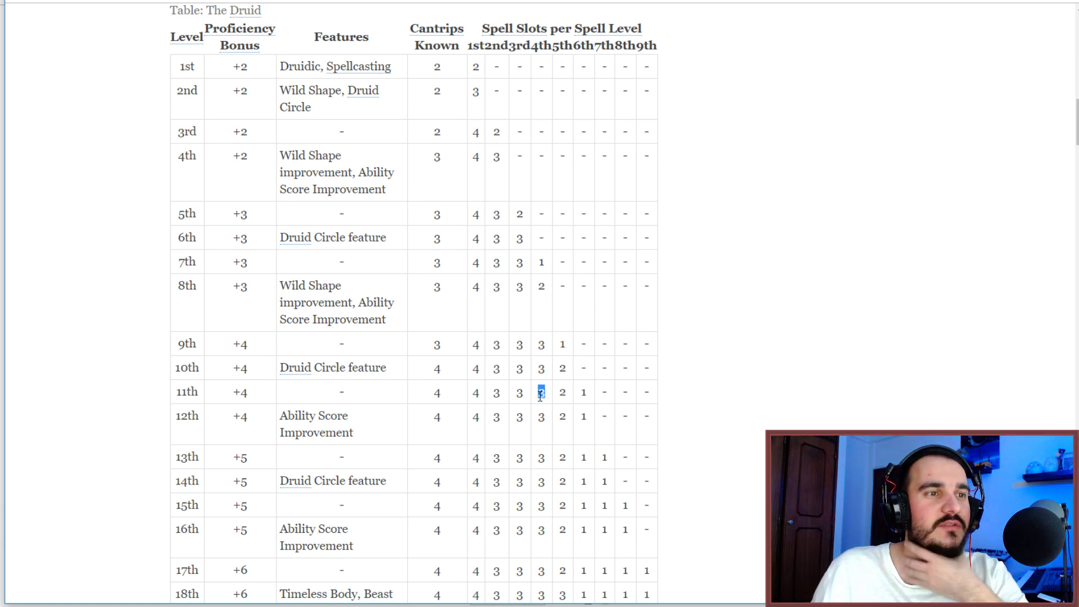
{"action": "double_click", "coordinate": [561, 395]}
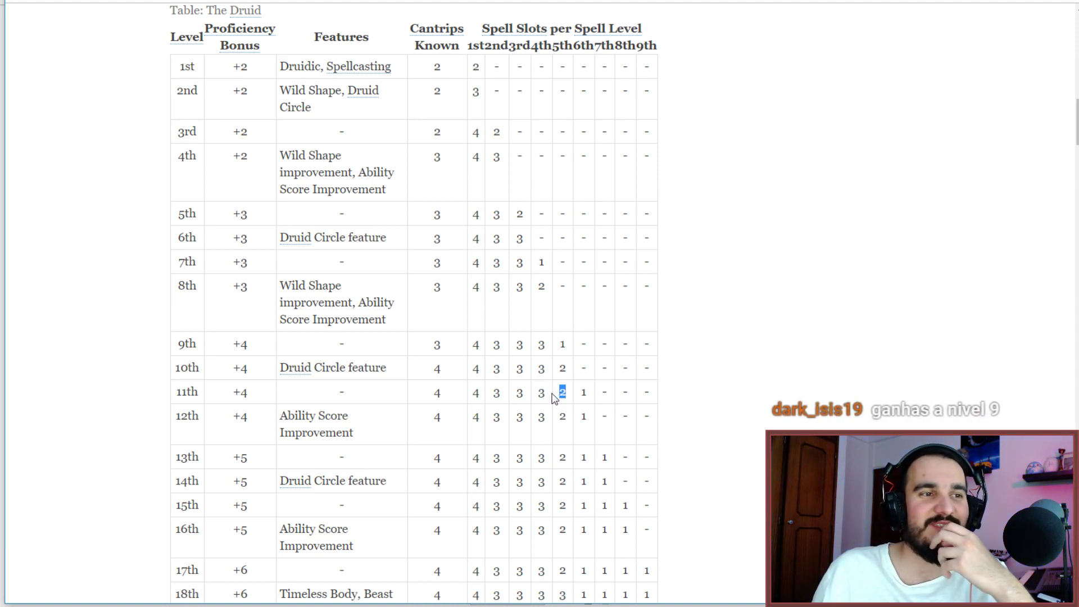
{"action": "left_click", "coordinate": [564, 397]}
{"action": "double_click", "coordinate": [563, 392]}
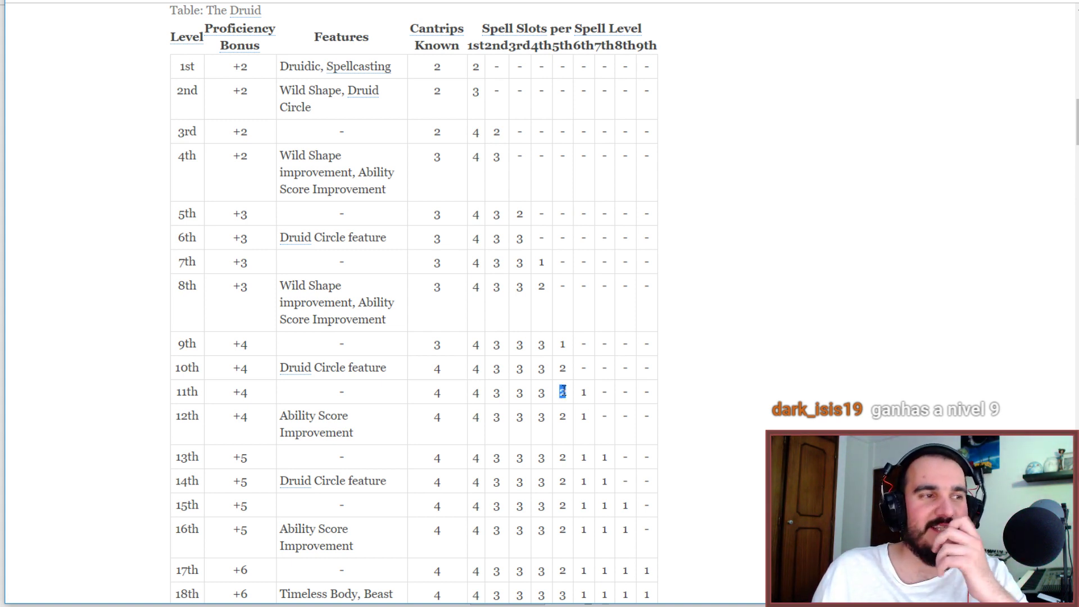
{"action": "double_click", "coordinate": [563, 344]}
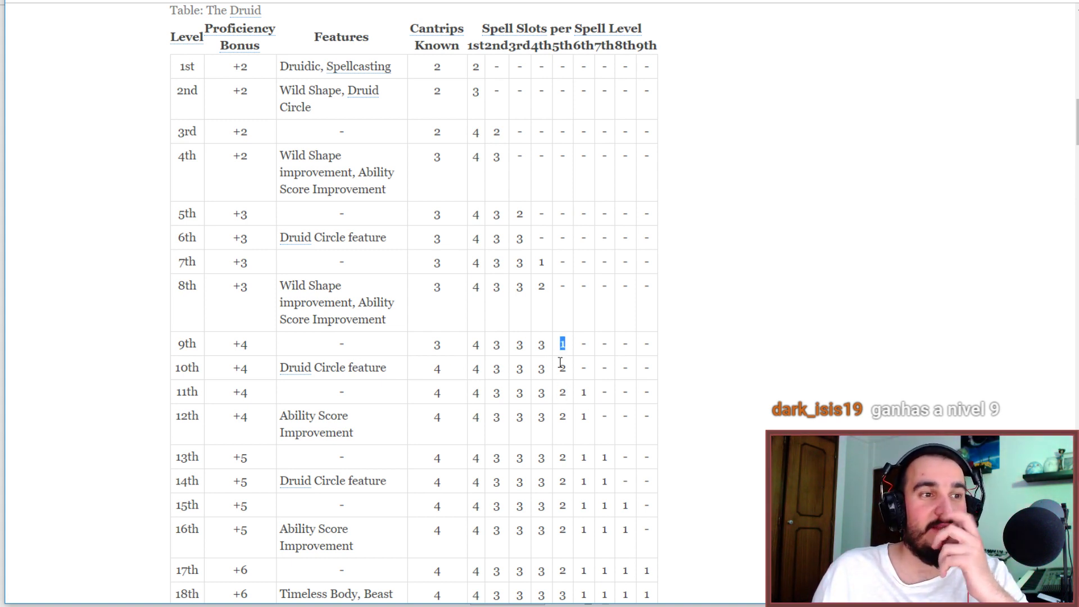
{"action": "left_click", "coordinate": [563, 367]}
{"action": "double_click", "coordinate": [563, 368]}
{"action": "left_click", "coordinate": [569, 390]}
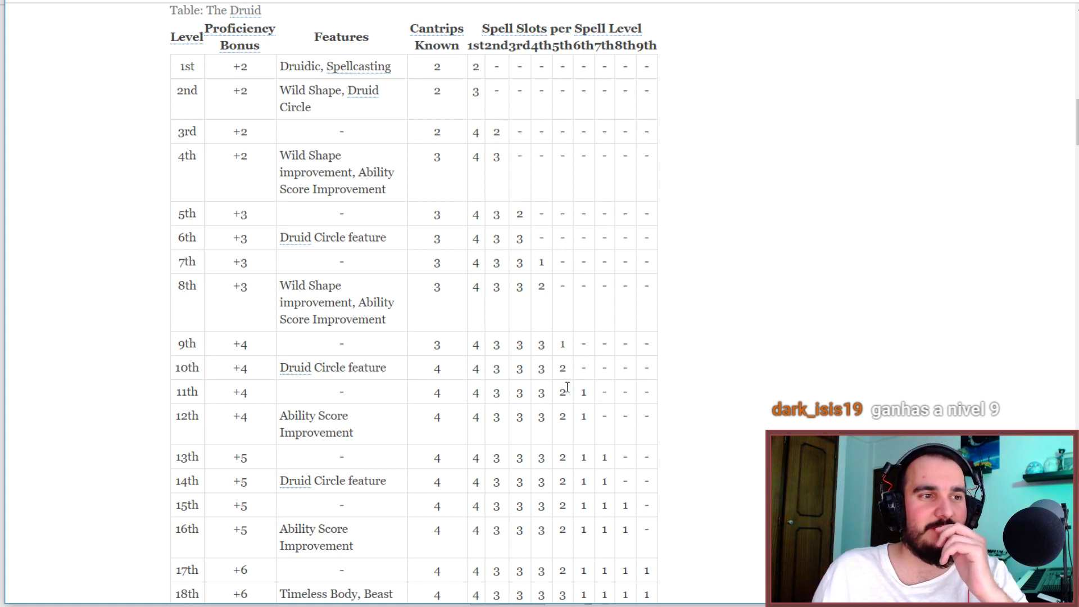
{"action": "double_click", "coordinate": [562, 343]}
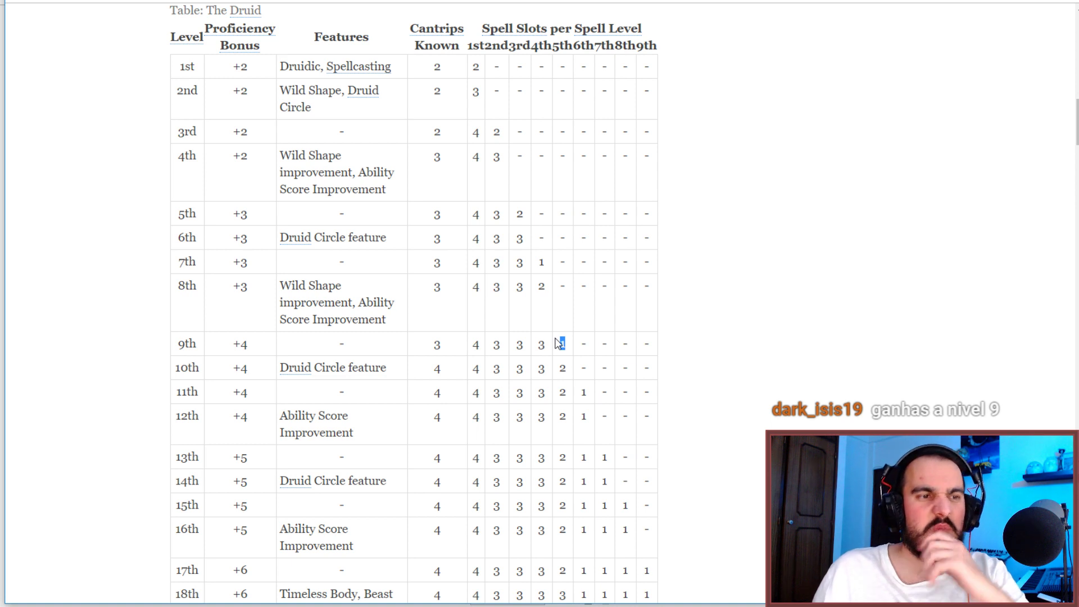
{"action": "left_click", "coordinate": [562, 386]}
{"action": "double_click", "coordinate": [563, 392]}
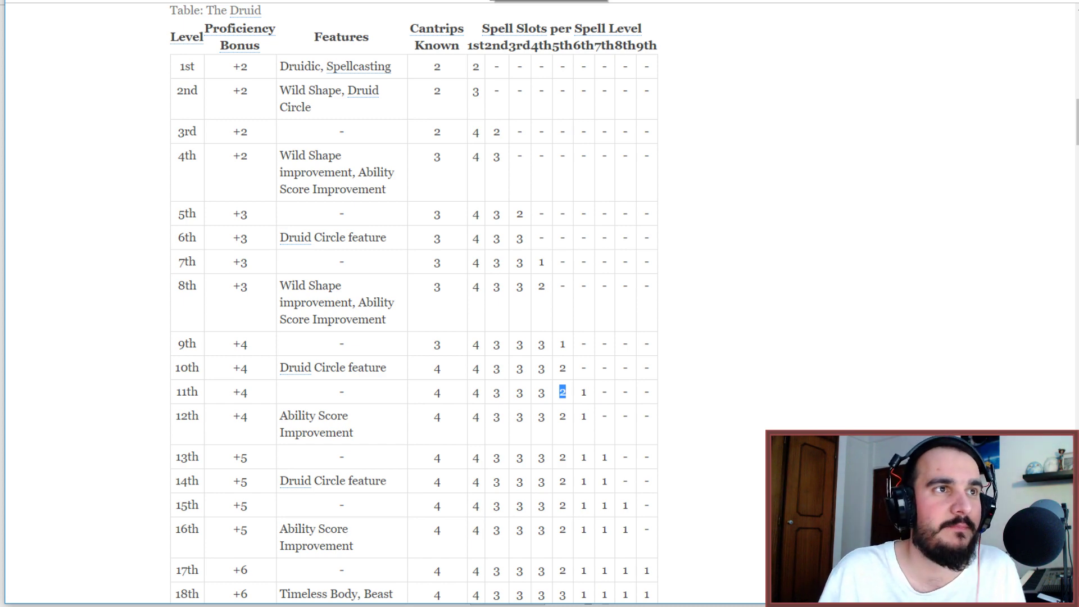
Return to the Peeira de Lobos document and add "curar ferimentos em massa" to the "1/dia cada:" line under Feitiçaria inata.
{"action": "key", "text": "ctrl+Tab"}
{"action": "scroll", "coordinate": [418, 349], "scroll_direction": "down", "scroll_amount": 1}
{"action": "scroll", "coordinate": [426, 370], "scroll_direction": "down", "scroll_amount": 5}
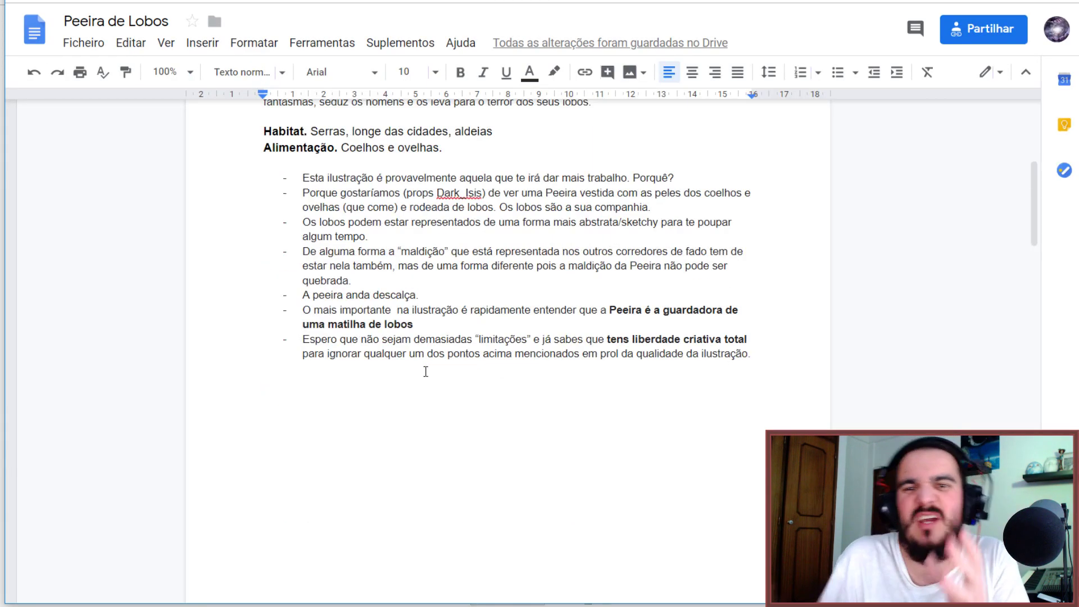
{"action": "scroll", "coordinate": [453, 369], "scroll_direction": "down", "scroll_amount": 6}
{"action": "scroll", "coordinate": [453, 378], "scroll_direction": "down", "scroll_amount": 6}
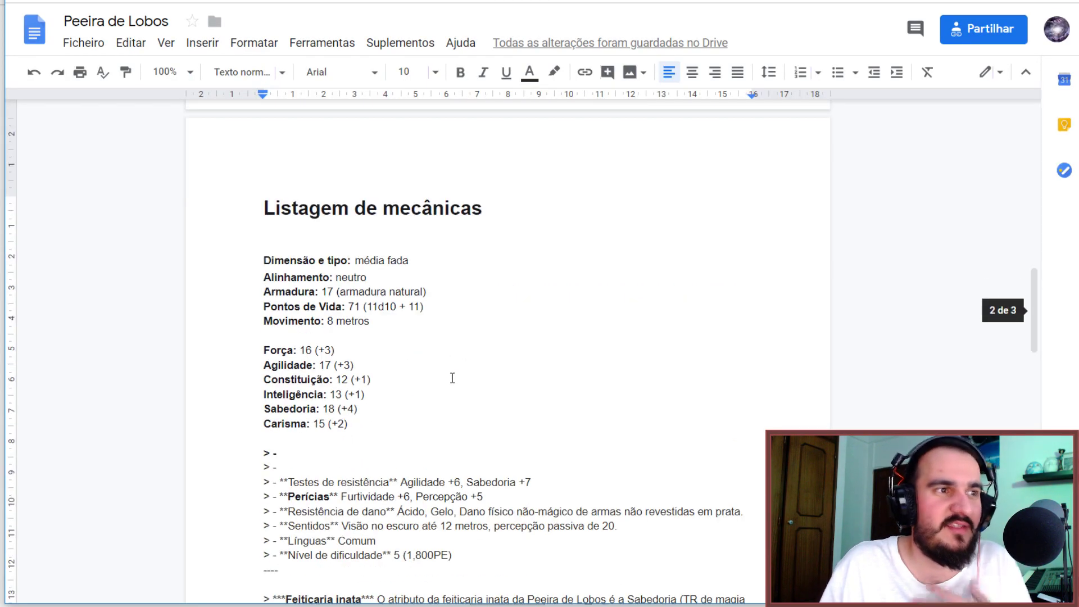
{"action": "scroll", "coordinate": [350, 384], "scroll_direction": "down", "scroll_amount": 2}
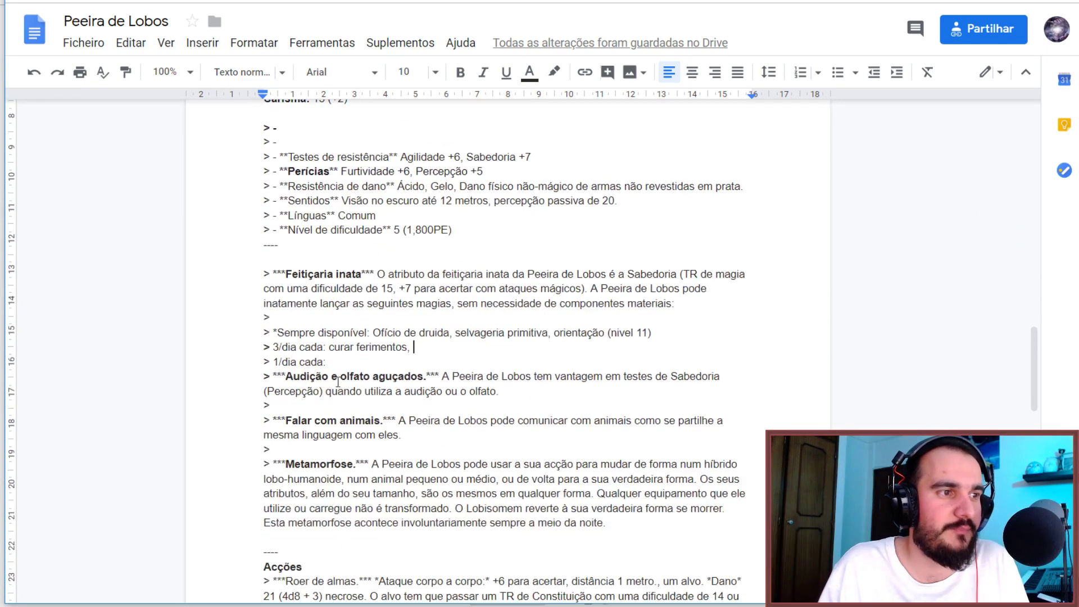
{"action": "double_click", "coordinate": [371, 362]}
{"action": "type", "text": "curar fe"}
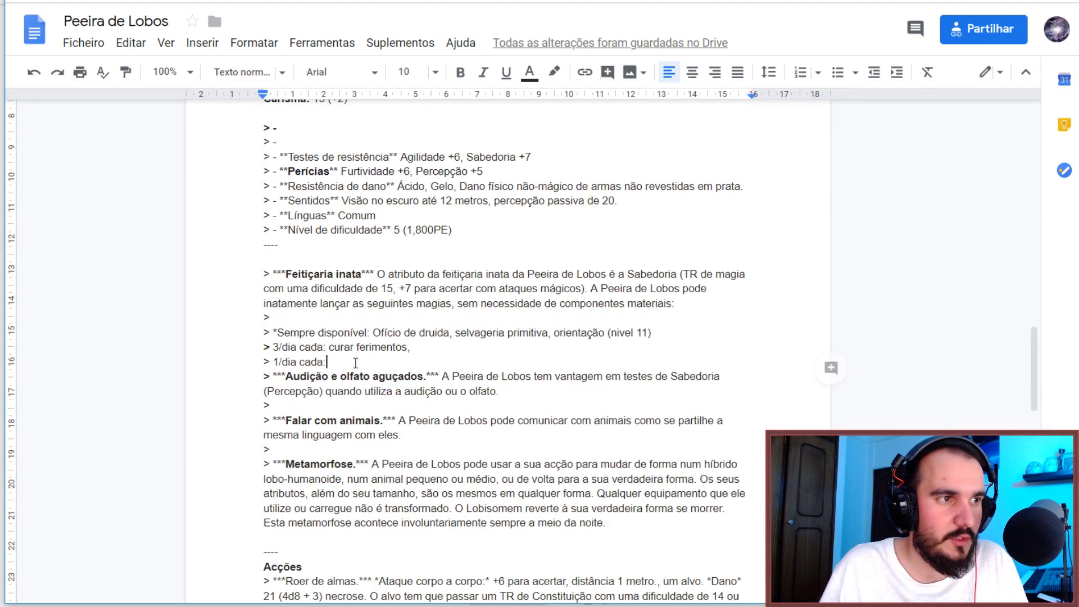
{"action": "type", "text": "rimentos"}
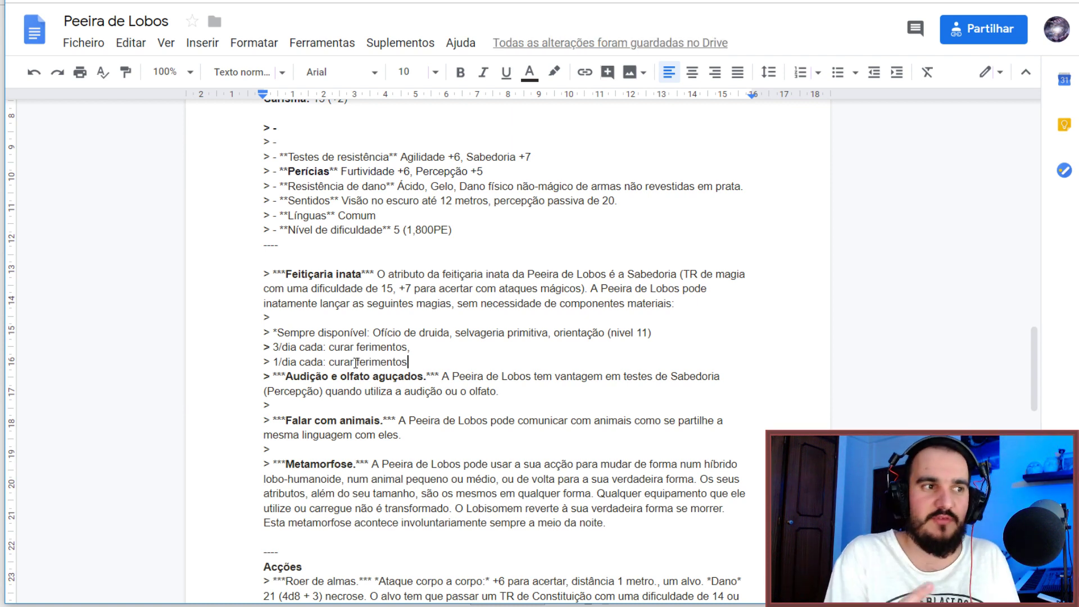
{"action": "type", "text": " em massa"}
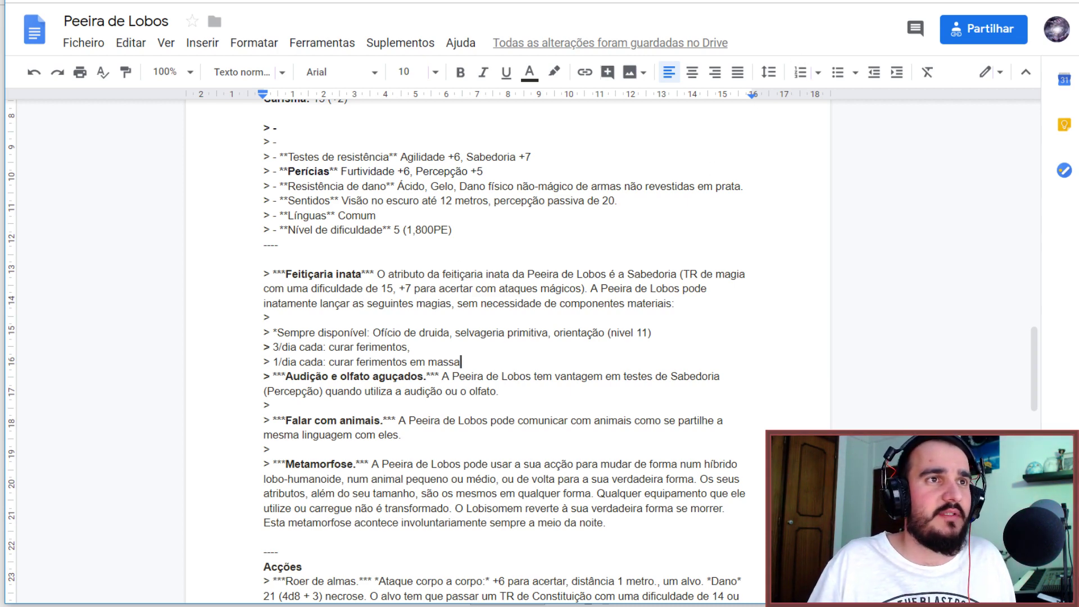
Translate "mass cure wounds" and "cure wounds" from English to Portuguese in the Google translator, clearing the text at the end.
{"action": "key", "text": "ctrl+Tab"}
{"action": "type", "text": "ma"}
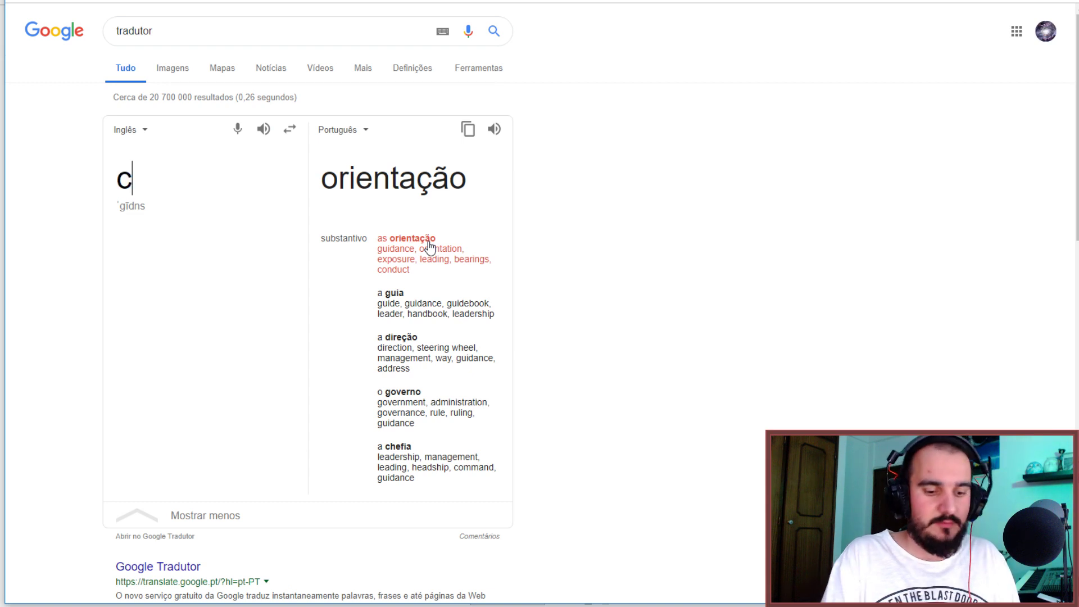
{"action": "type", "text": "ss cure wounds"}
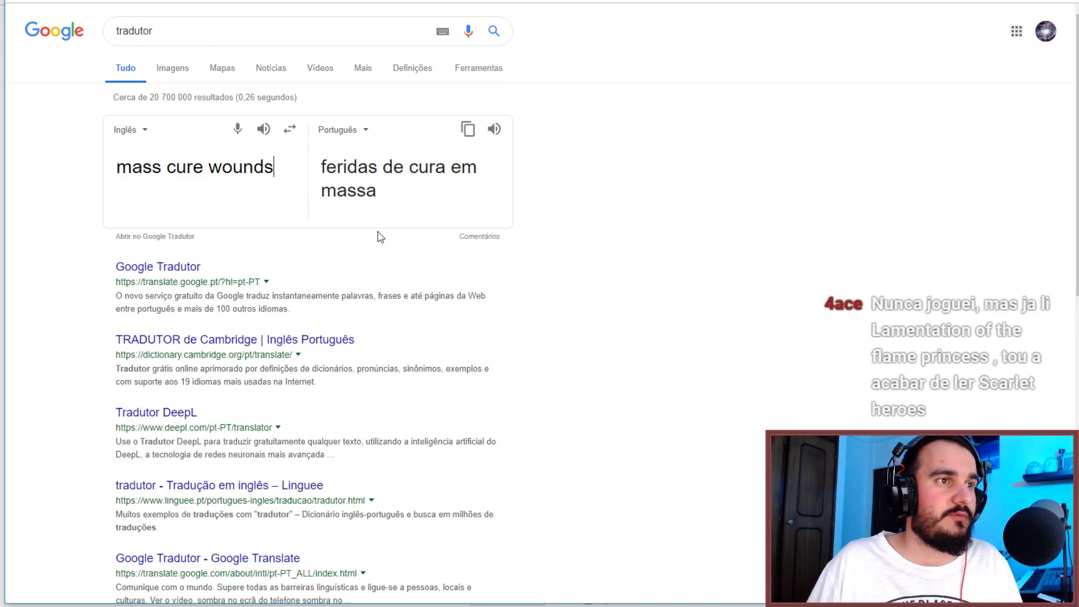
{"action": "left_click_drag", "start_coordinate": [273, 169], "coordinate": [117, 177]}
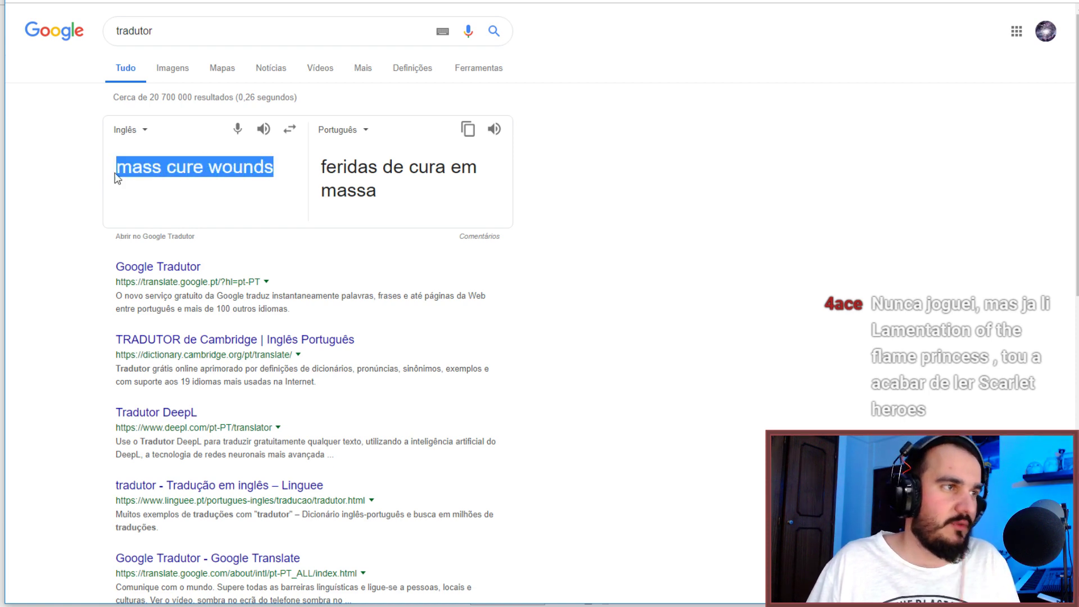
{"action": "key", "text": "BackSpace"}
{"action": "type", "text": "c"}
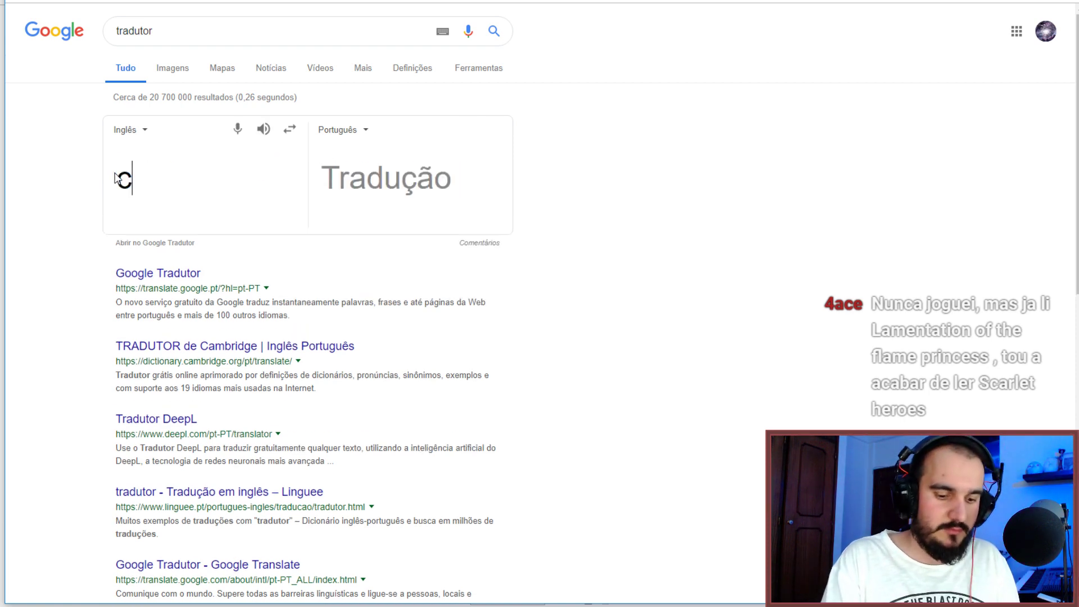
{"action": "type", "text": "ure wounds"}
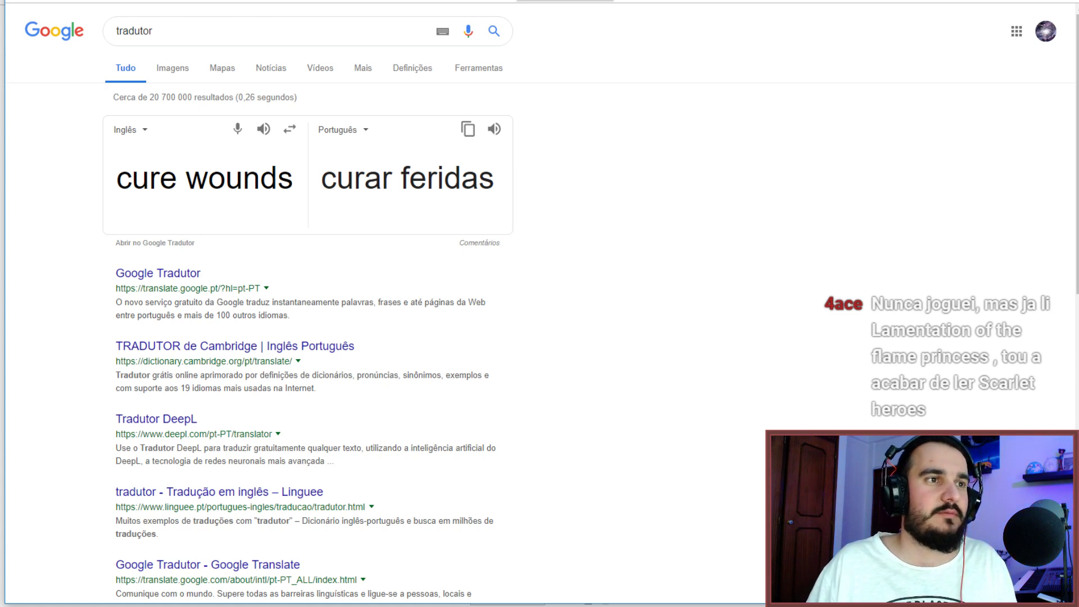
{"action": "left_click_drag", "start_coordinate": [295, 178], "coordinate": [132, 178]}
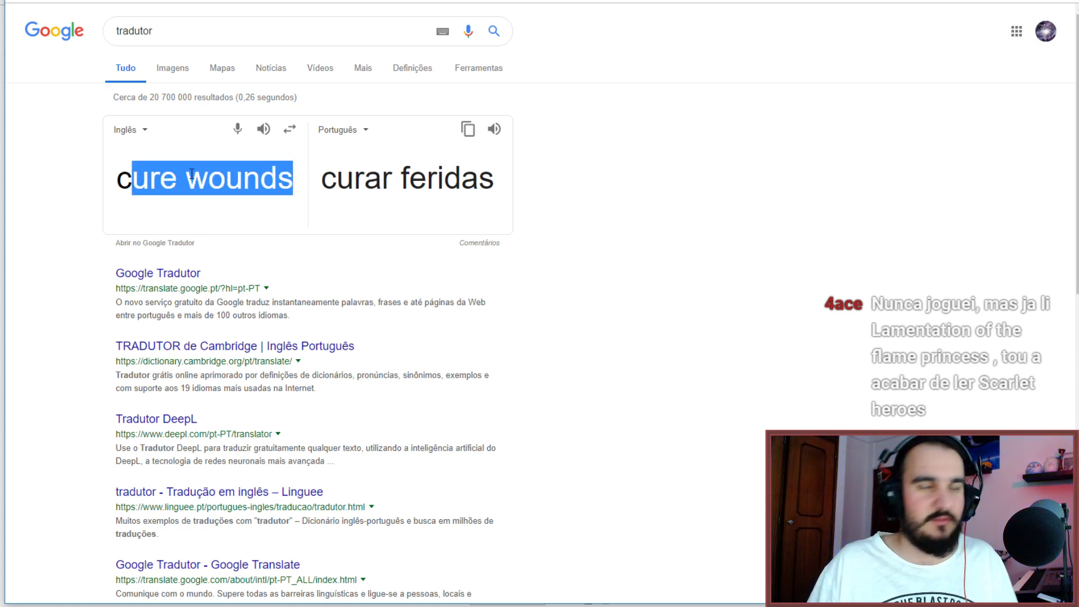
{"action": "key", "text": "BackSpace"}
{"action": "key", "text": "BackSpace"}
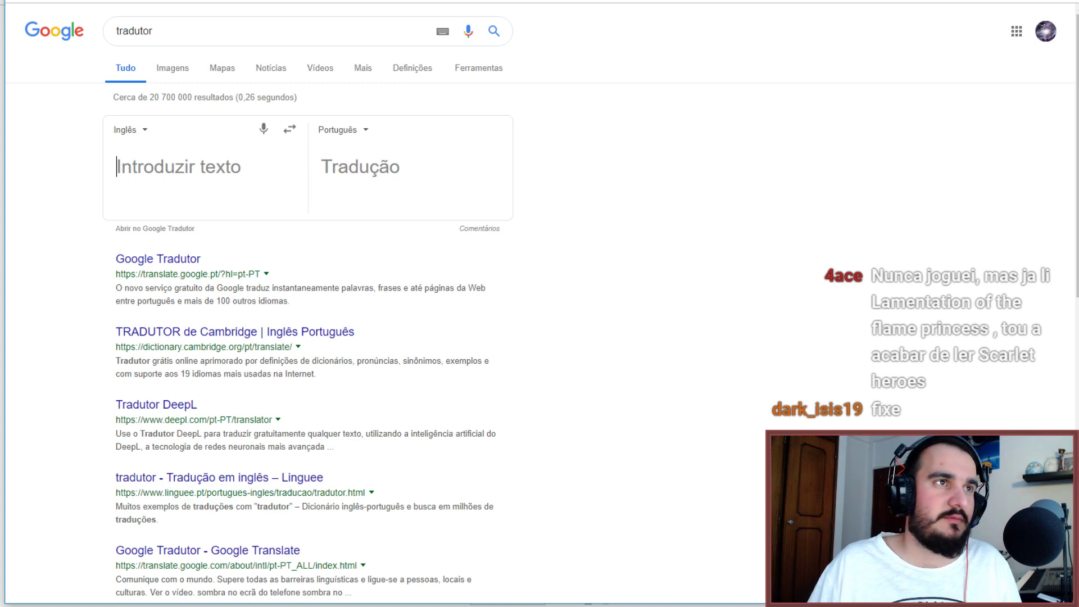
Back in the Peeira de Lobos document, add a comma after "curar ferimentos em massa" on the "1/dia cada:" line.
{"action": "key", "text": "alt+Tab"}
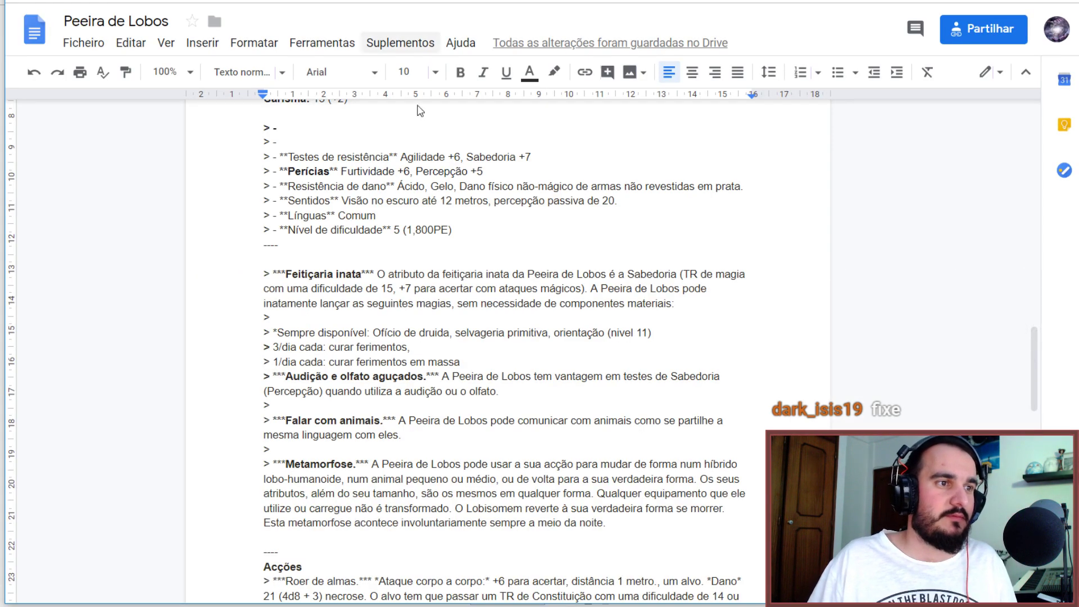
{"action": "left_click", "coordinate": [408, 346]}
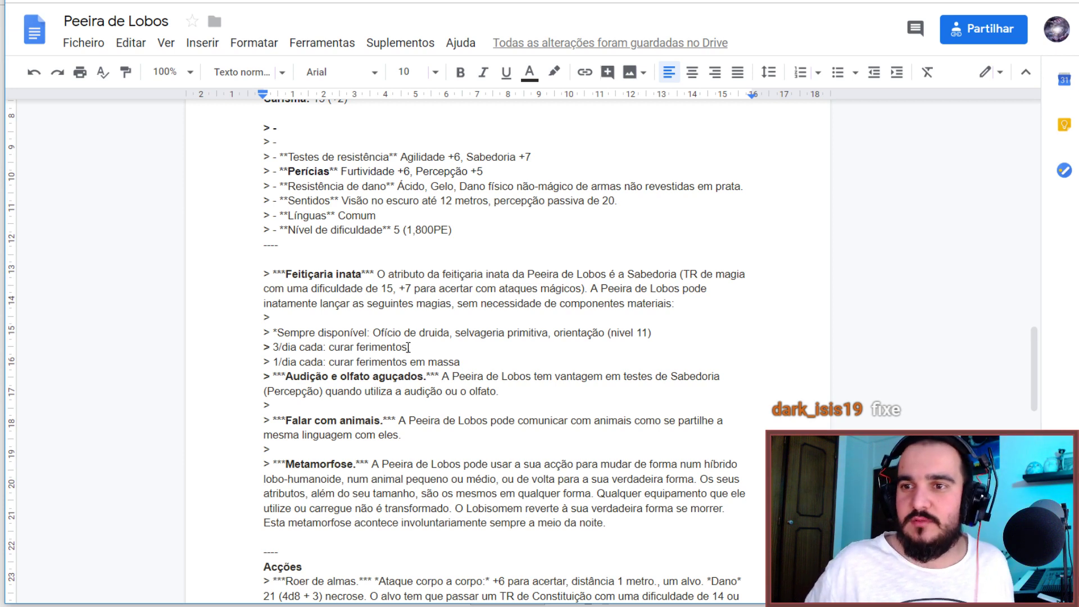
{"action": "type", "text": ","}
{"action": "left_click", "coordinate": [464, 362]}
{"action": "type", "text": "."}
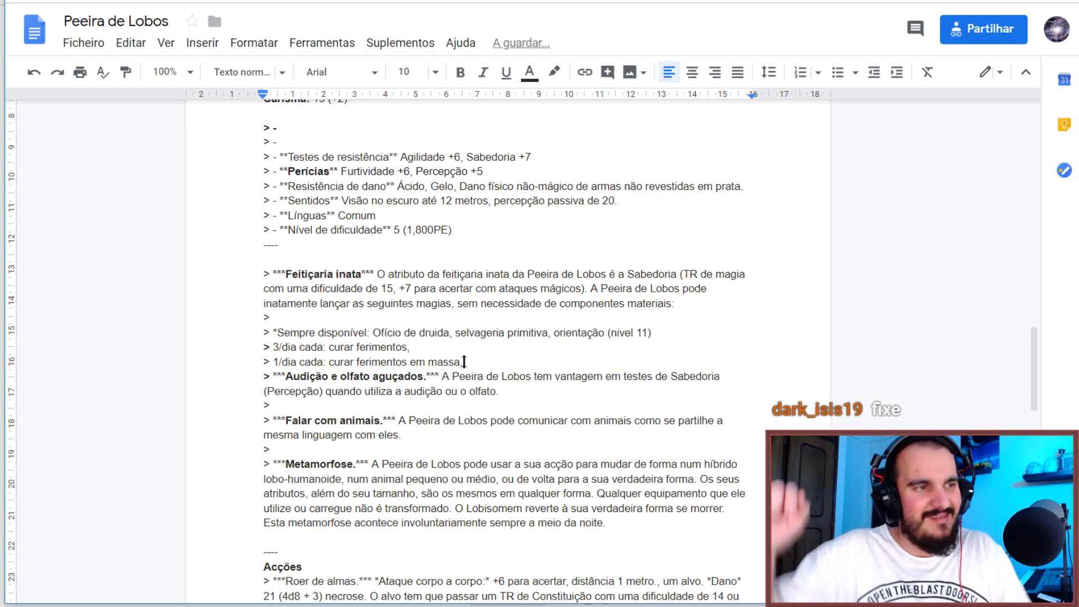
{"action": "key", "text": "BackSpace"}
{"action": "type", "text": ","}
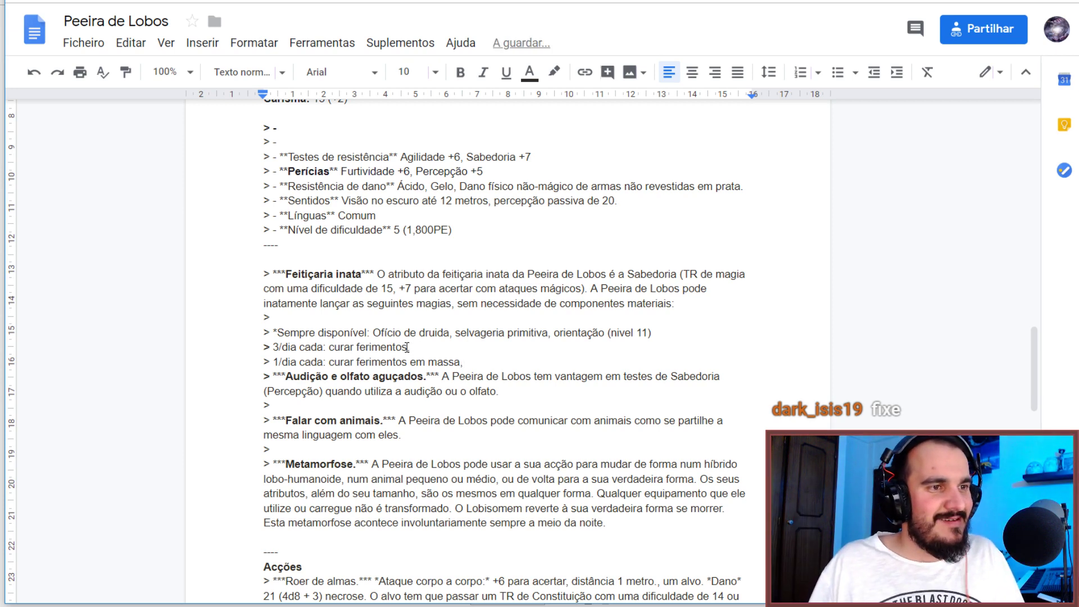
{"action": "left_click", "coordinate": [408, 347]}
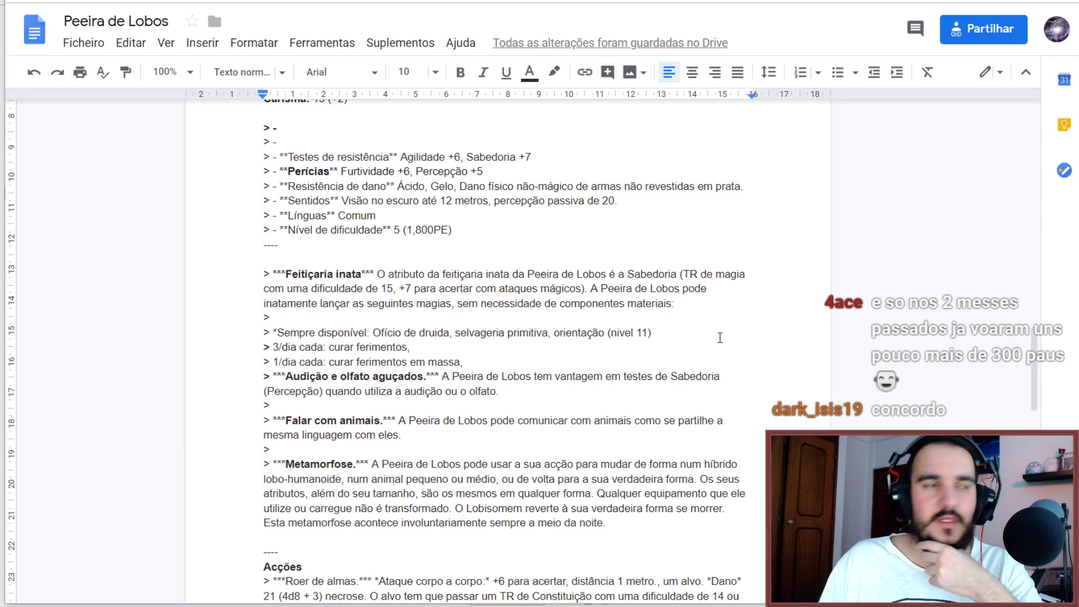
Review the Peeira de Lobos description and the Listagem de mecânicas, including its Feitiçaria inata section.
{"action": "scroll", "coordinate": [437, 265], "scroll_direction": "up", "scroll_amount": 5}
{"action": "scroll", "coordinate": [437, 265], "scroll_direction": "up", "scroll_amount": 10}
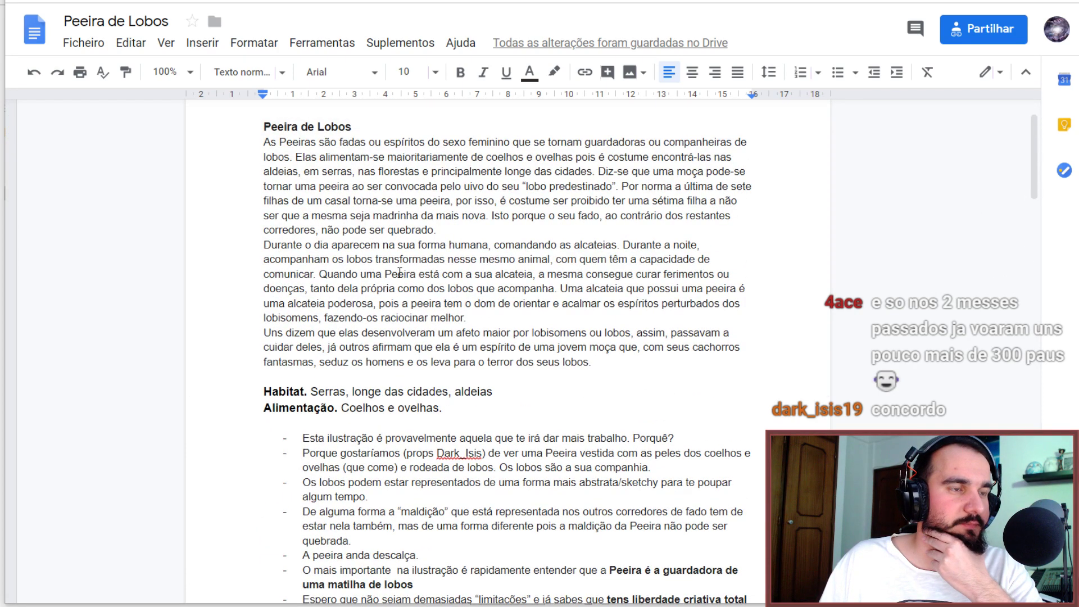
{"action": "scroll", "coordinate": [421, 313], "scroll_direction": "down", "scroll_amount": 9}
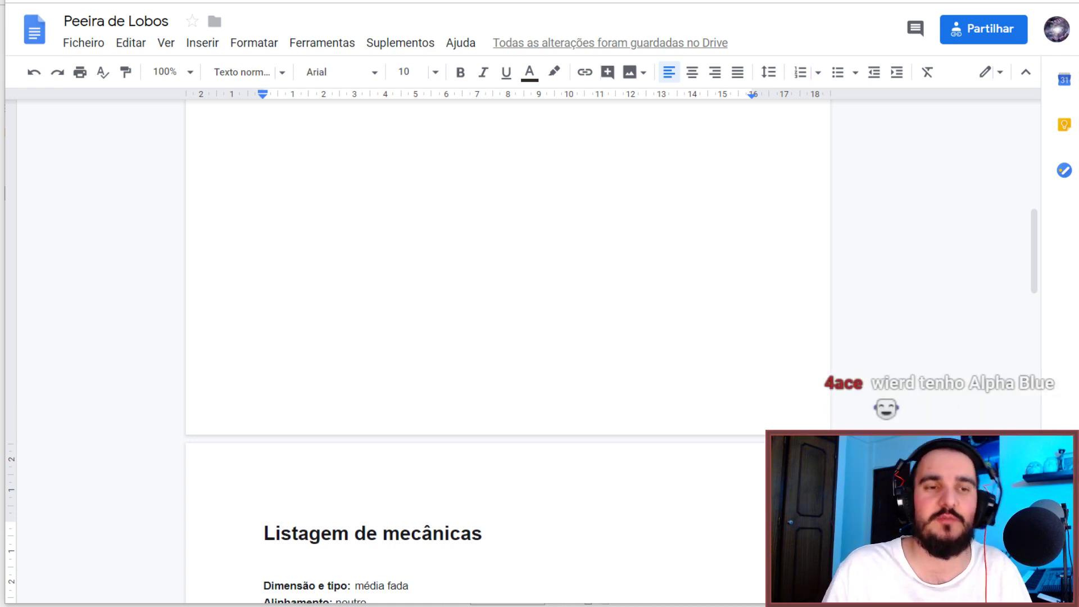
{"action": "scroll", "coordinate": [635, 242], "scroll_direction": "down", "scroll_amount": 10}
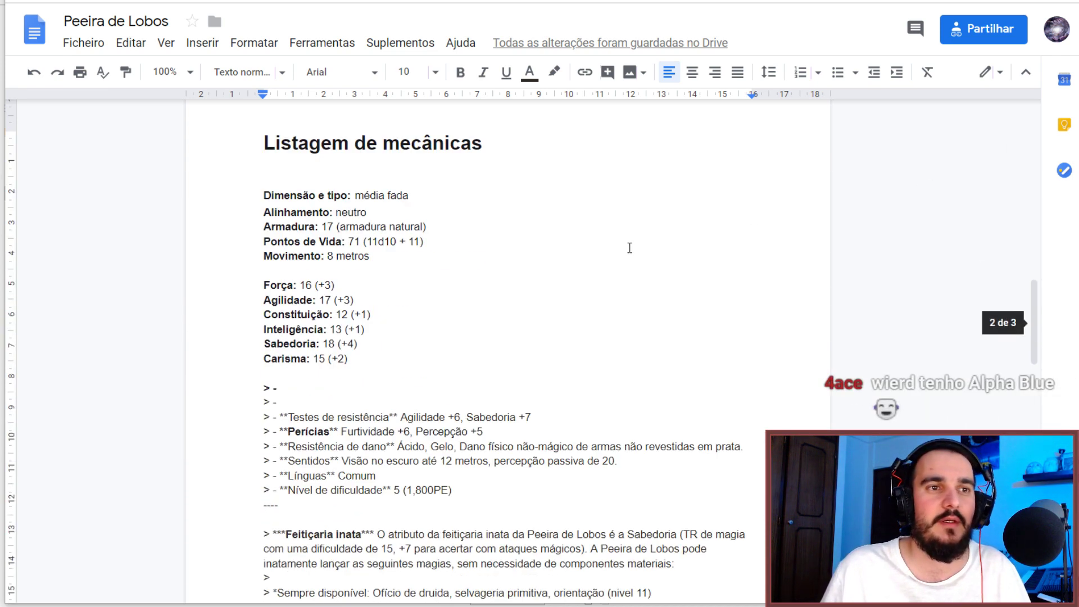
{"action": "scroll", "coordinate": [629, 248], "scroll_direction": "down", "scroll_amount": 5}
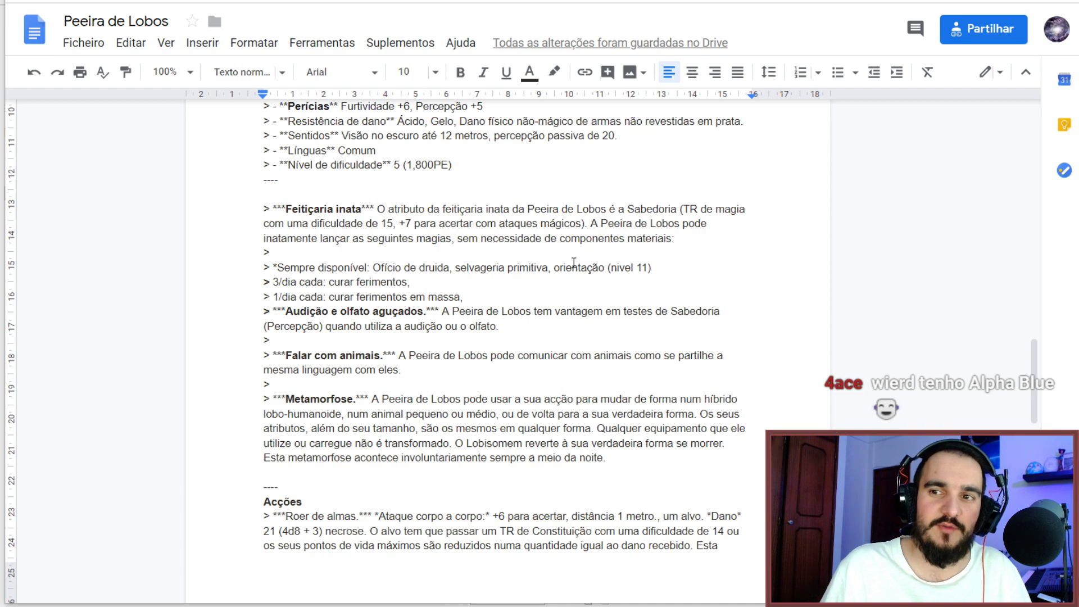
{"action": "scroll", "coordinate": [573, 263], "scroll_direction": "down", "scroll_amount": 2}
{"action": "scroll", "coordinate": [574, 263], "scroll_direction": "up", "scroll_amount": 4}
{"action": "scroll", "coordinate": [574, 263], "scroll_direction": "down", "scroll_amount": 3}
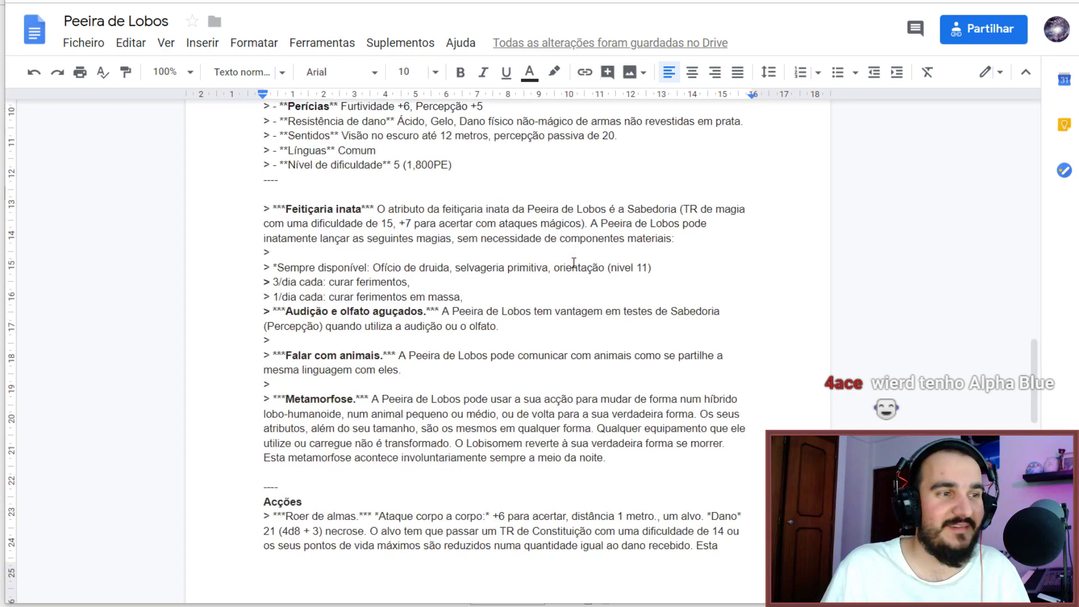
{"action": "scroll", "coordinate": [571, 266], "scroll_direction": "down", "scroll_amount": 2}
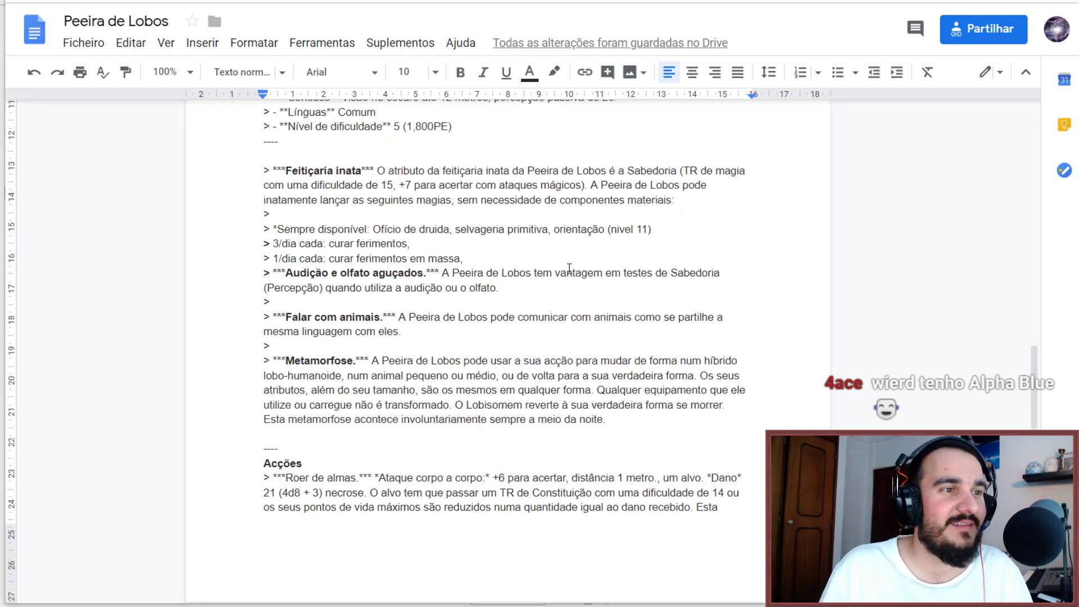
{"action": "scroll", "coordinate": [569, 269], "scroll_direction": "up", "scroll_amount": 3}
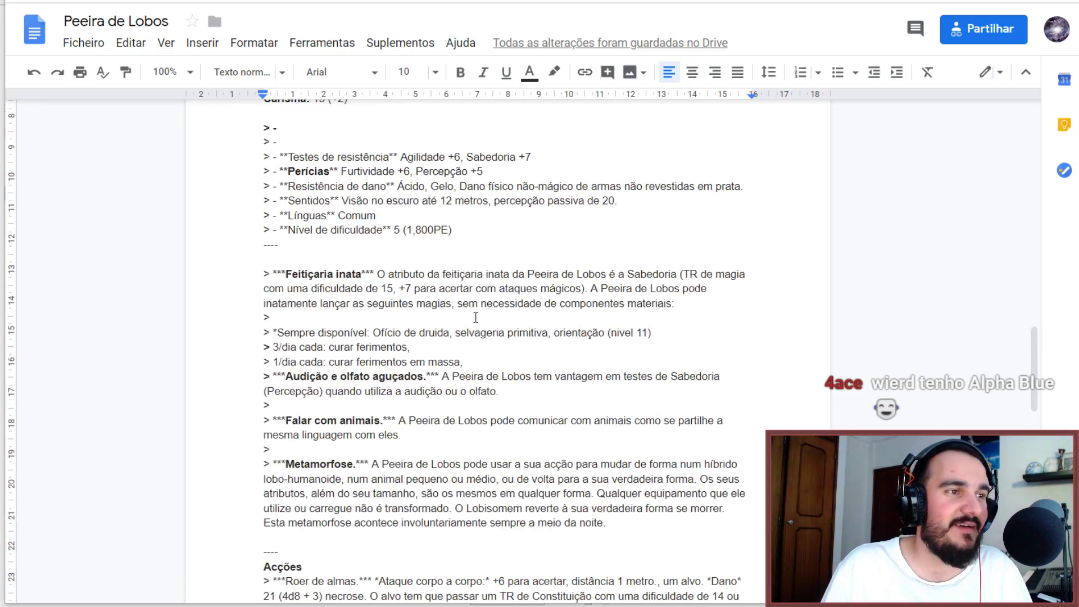
Insert a new line containing ">" below the "1/dia cada:" line and place the cursor at the end of the "3/dia cada:" line.
{"action": "left_click", "coordinate": [463, 363]}
{"action": "key", "text": "Return"}
{"action": "type", "text": ">"}
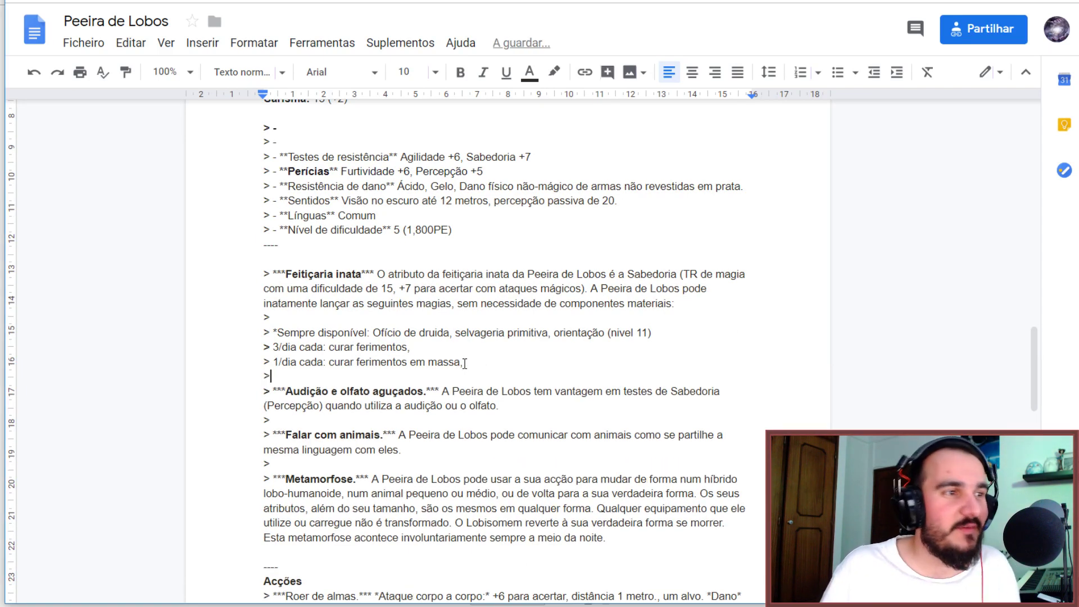
{"action": "left_click", "coordinate": [439, 345]}
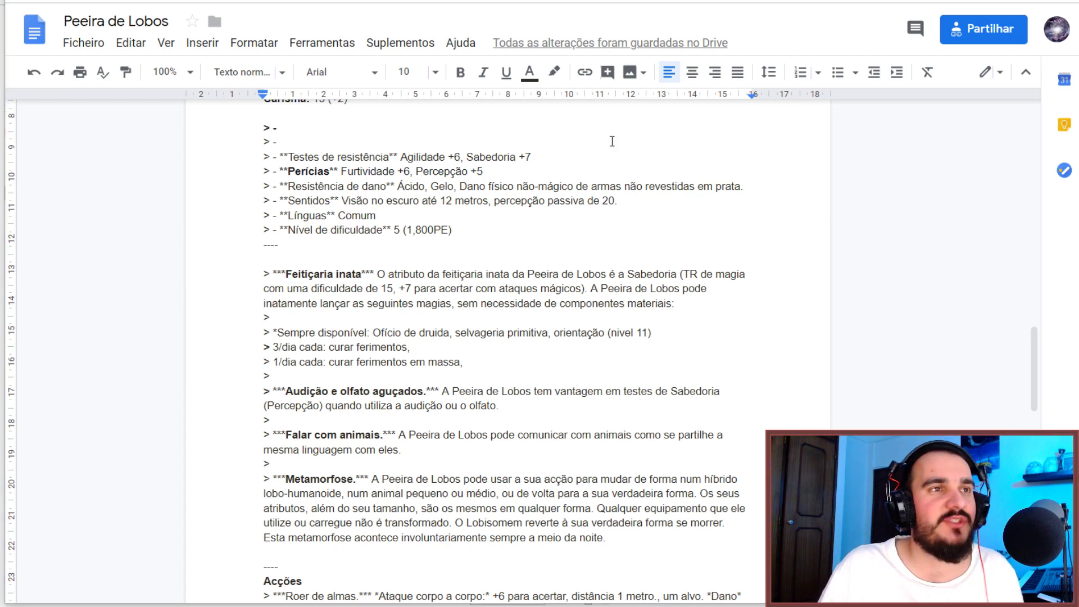
Translate "healing word" from English to Portuguese in the Google translator, clearing the text at the end.
{"action": "key", "text": "ctrl+Tab"}
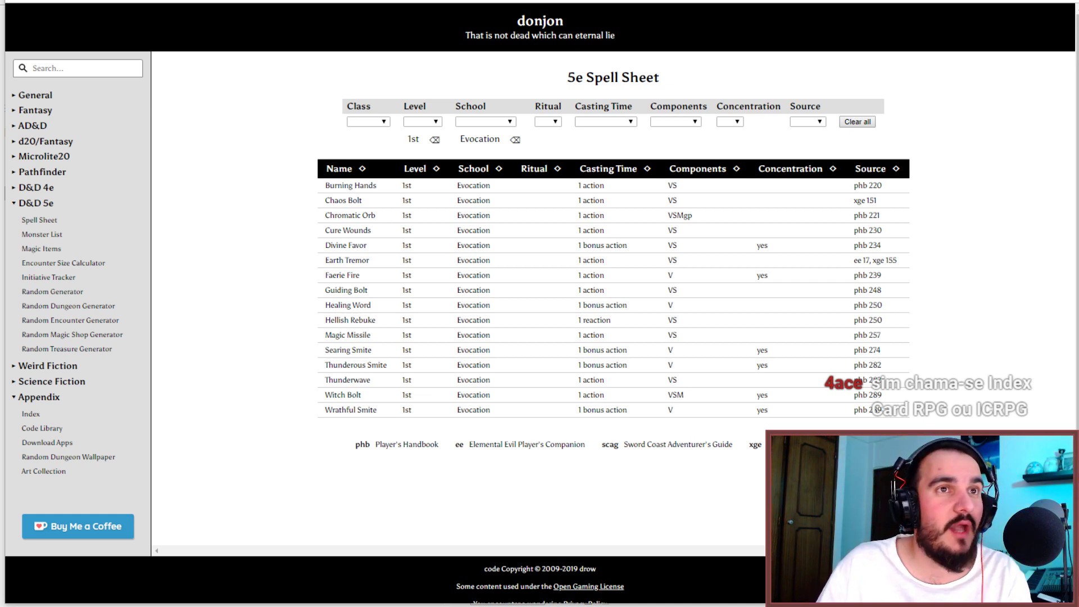
{"action": "key", "text": "alt+Tab"}
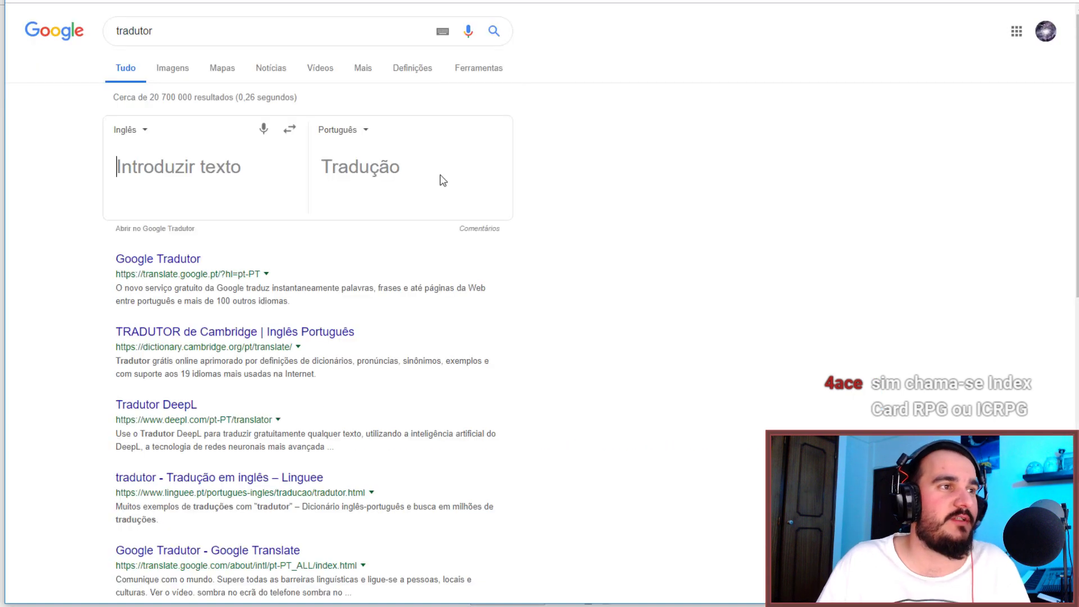
{"action": "type", "text": "healing word"}
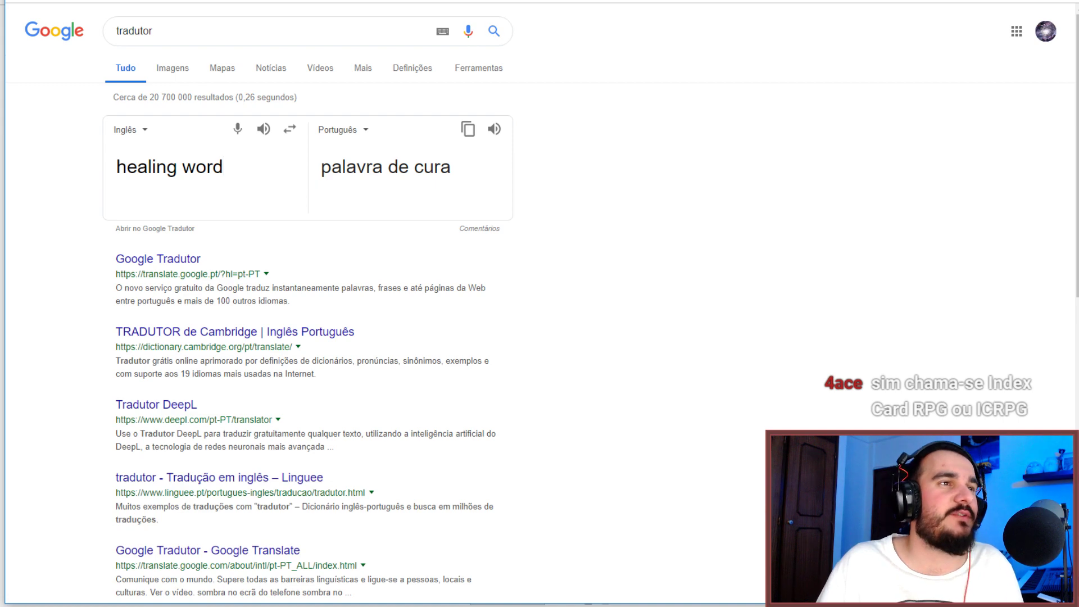
{"action": "left_click_drag", "start_coordinate": [229, 167], "coordinate": [96, 171]}
{"action": "key", "text": "ctrl+x"}
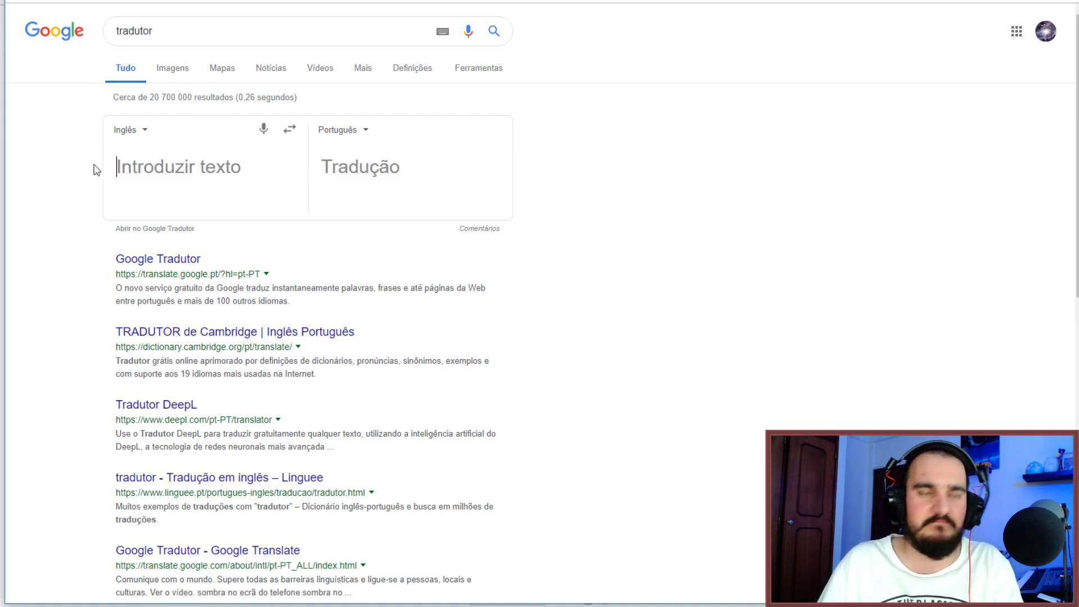
Return to the Peeira de Lobos document and add "palavra de cura," to the "3/dia cada:" line.
{"action": "key", "text": "alt+Tab"}
{"action": "type", "text": "palavra de"}
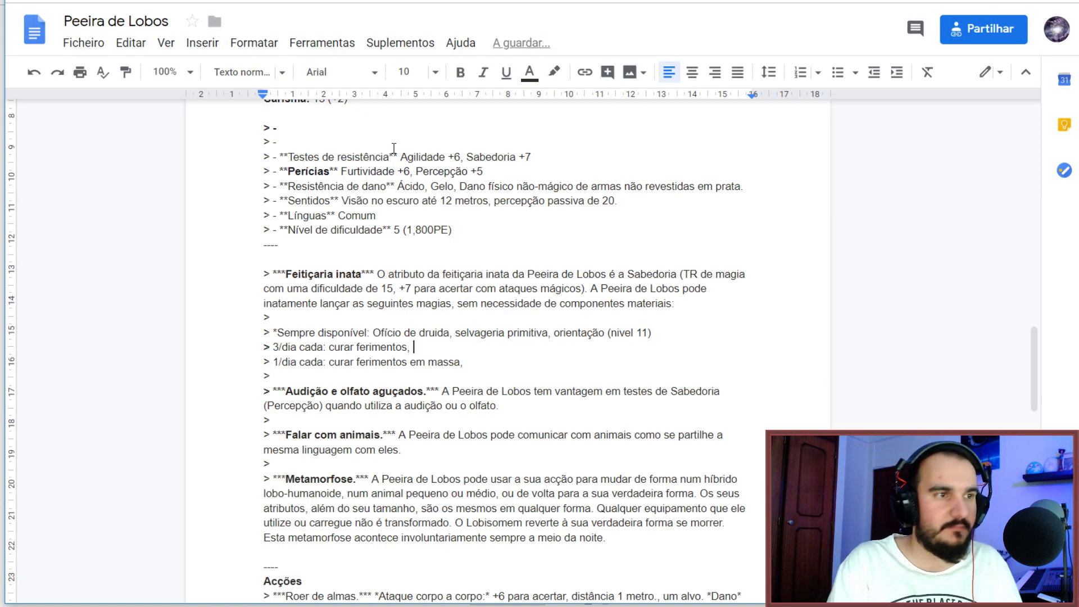
{"action": "type", "text": " cura,"}
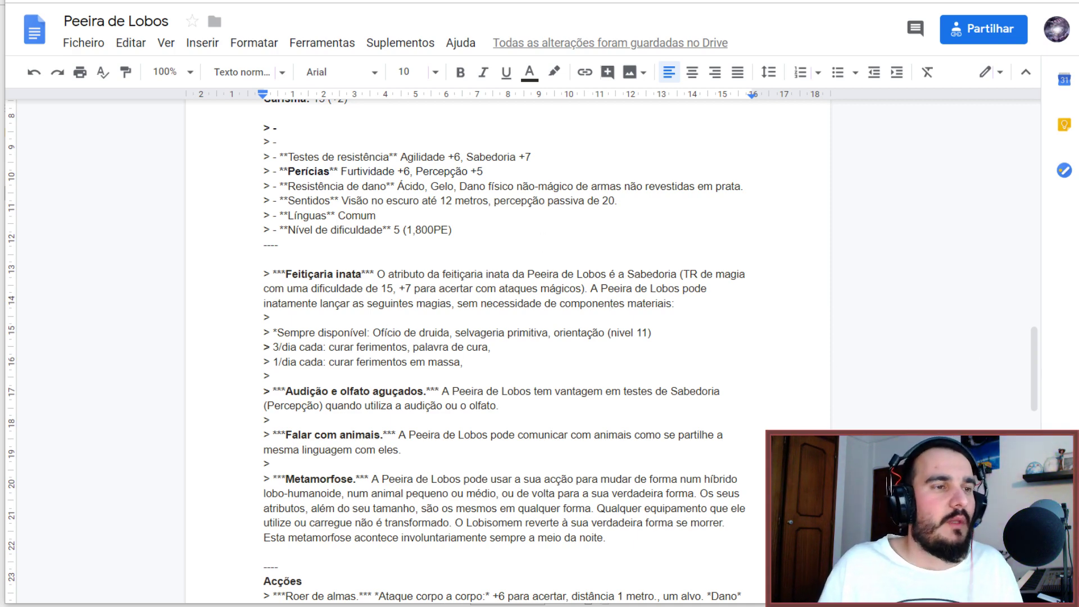
Remove the Evocation filter from the donjon 5e Spell Sheet, browse the 1st-level spells, and open and close the Beast Bond entry.
{"action": "key", "text": "ctrl+Tab"}
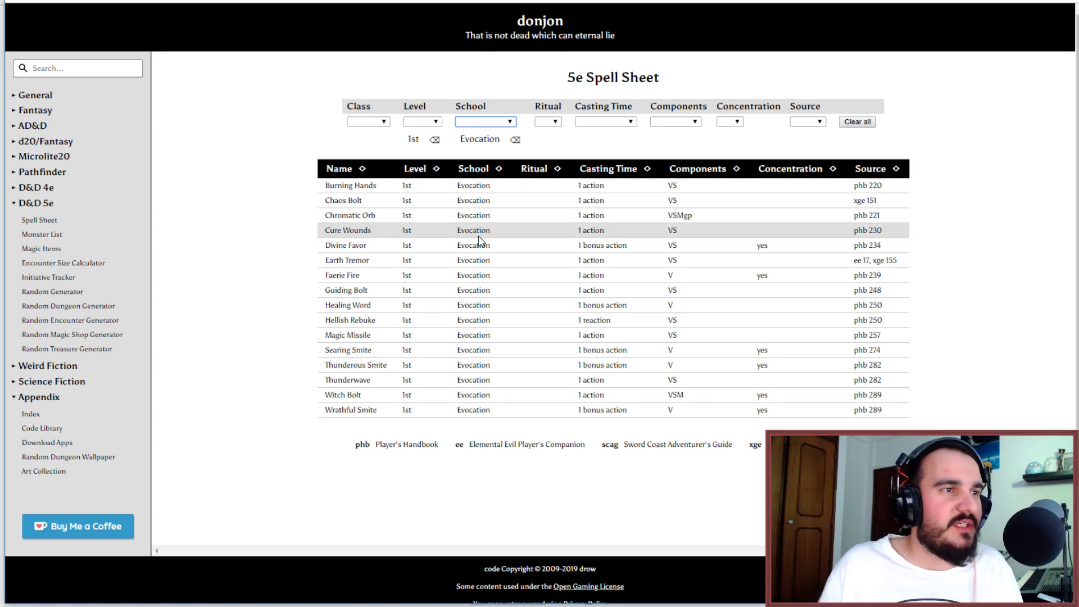
{"action": "left_click", "coordinate": [515, 139]}
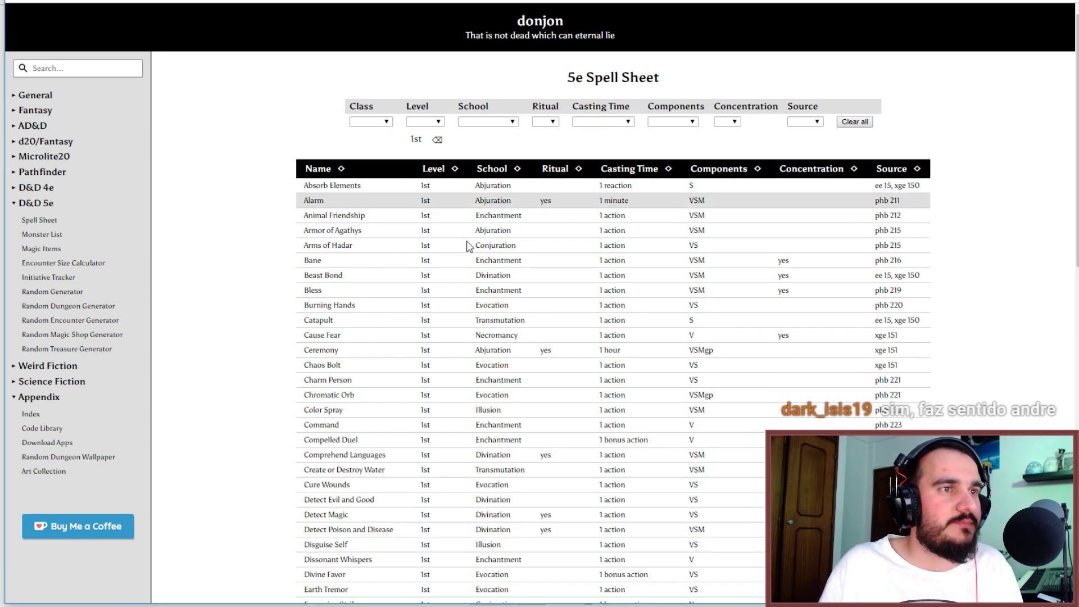
{"action": "scroll", "coordinate": [456, 274], "scroll_direction": "down", "scroll_amount": 1}
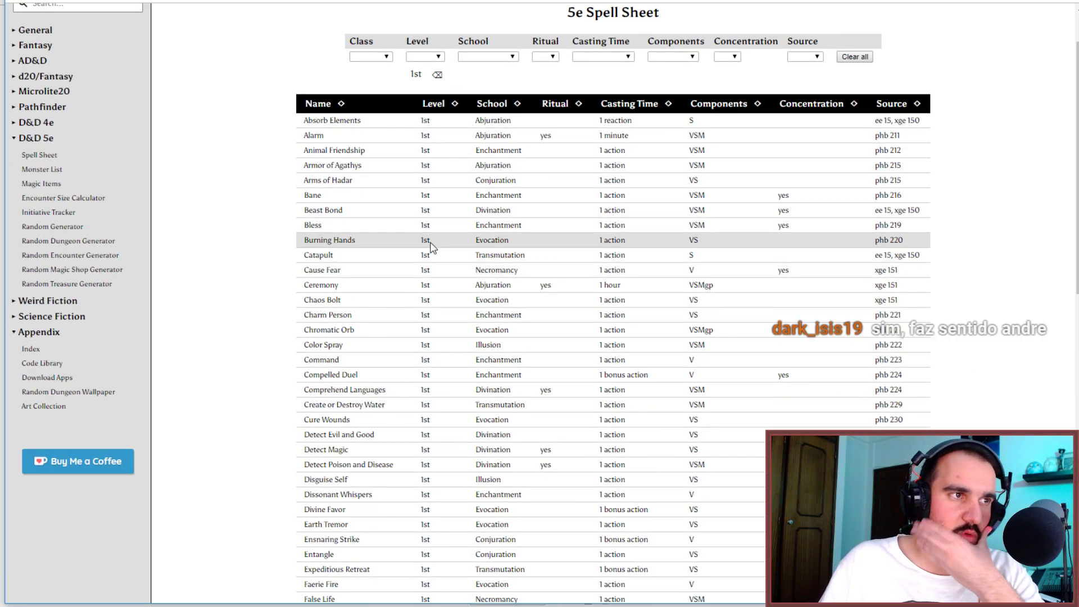
{"action": "scroll", "coordinate": [426, 243], "scroll_direction": "down", "scroll_amount": 1}
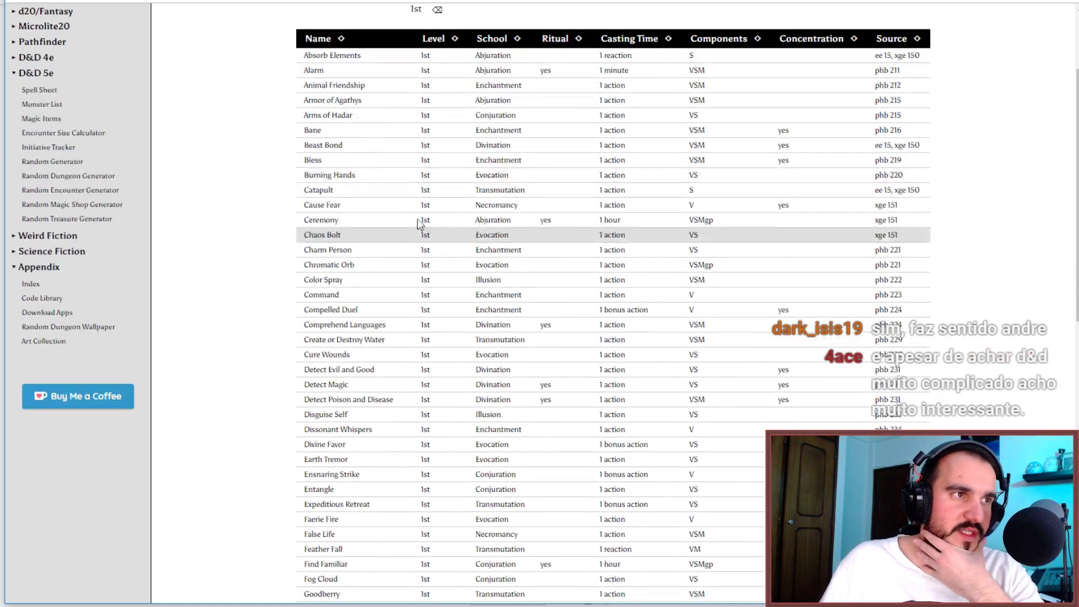
{"action": "left_click", "coordinate": [335, 145]}
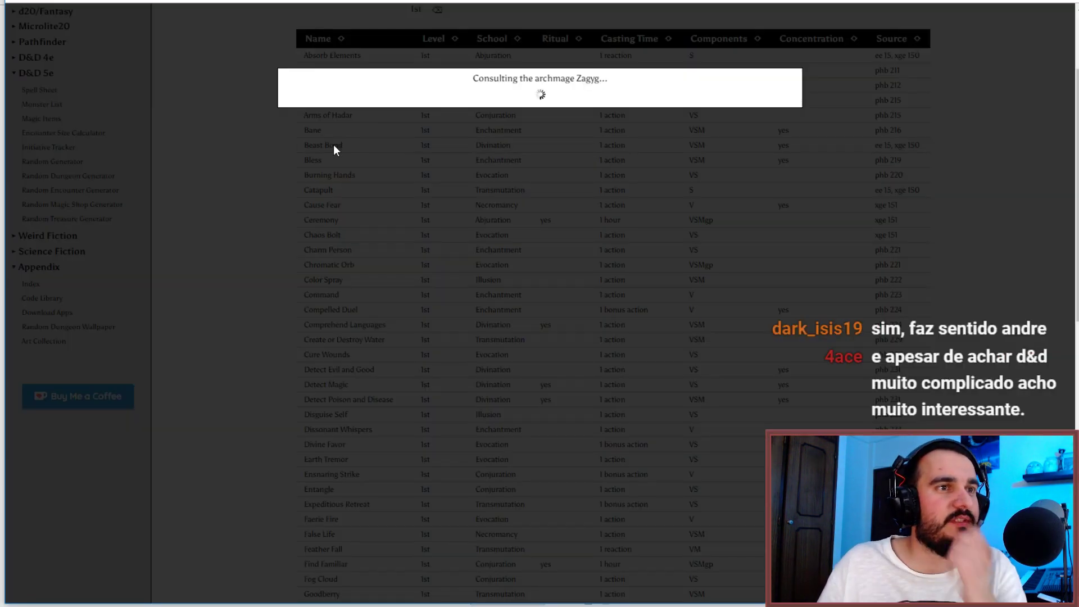
{"action": "left_click", "coordinate": [247, 272]}
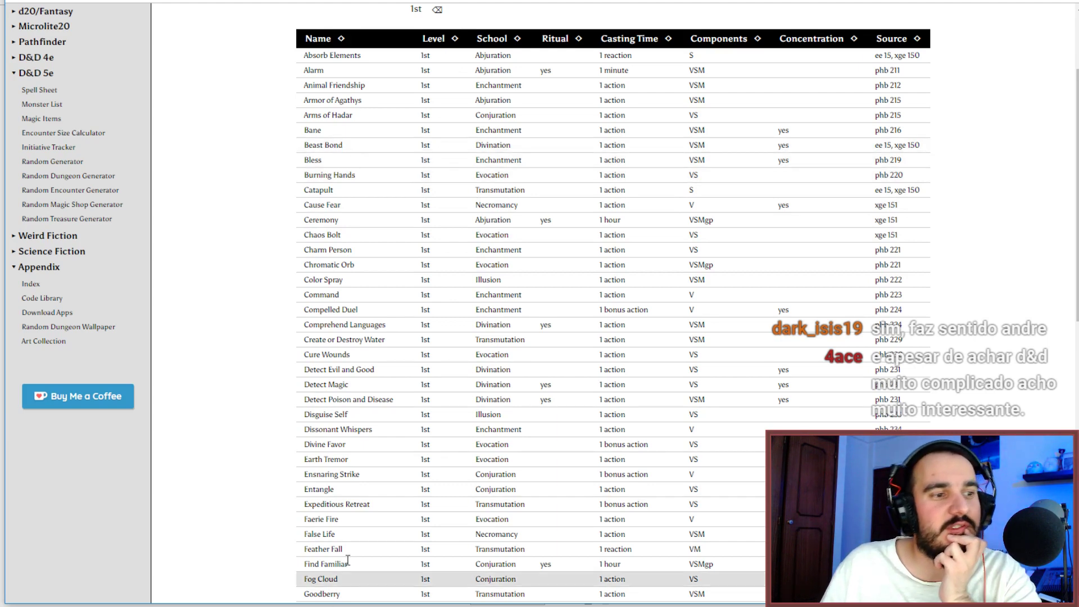
Switch to the Xanathar's Guide PDF, go to page 150 and continue to the start of the Spell Descriptions.
{"action": "key", "text": "alt+Tab"}
{"action": "left_click", "coordinate": [494, 598]}
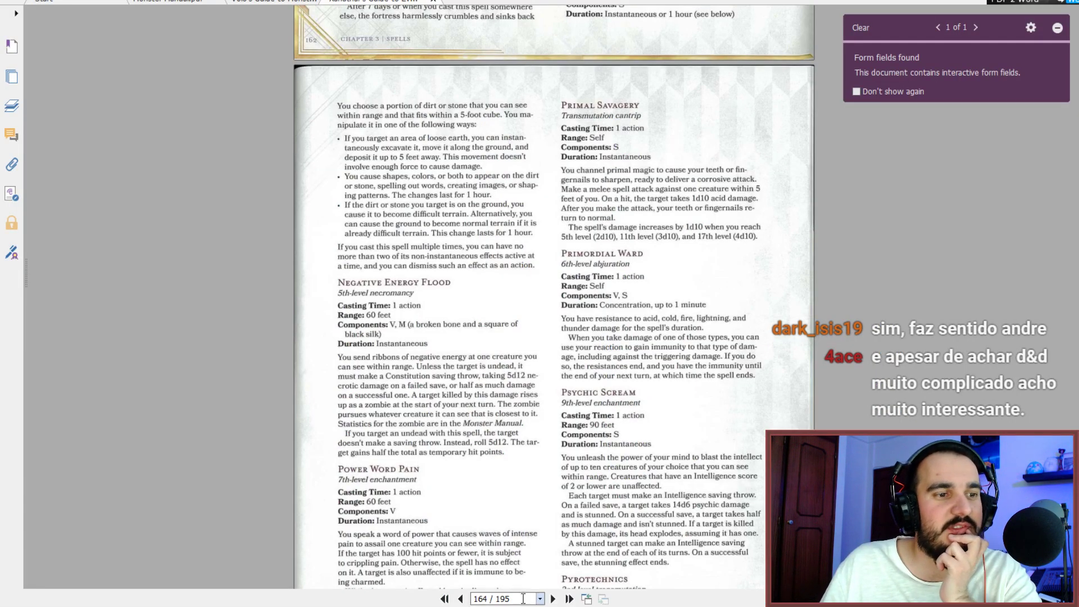
{"action": "type", "text": "150"}
{"action": "key", "text": "Return"}
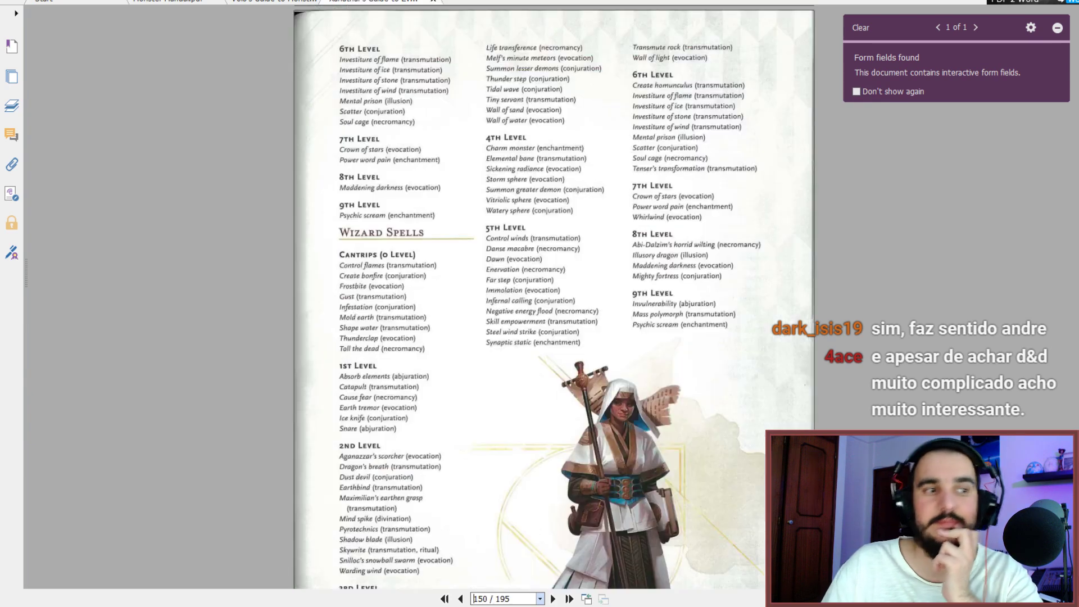
{"action": "scroll", "coordinate": [520, 354], "scroll_direction": "down", "scroll_amount": 5}
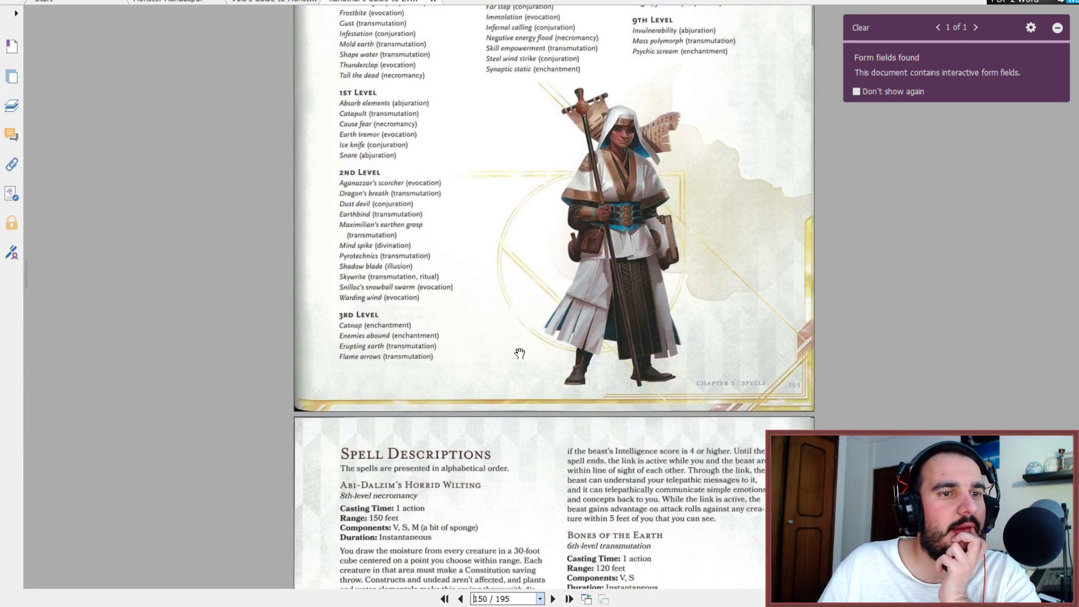
{"action": "scroll", "coordinate": [520, 354], "scroll_direction": "down", "scroll_amount": 8}
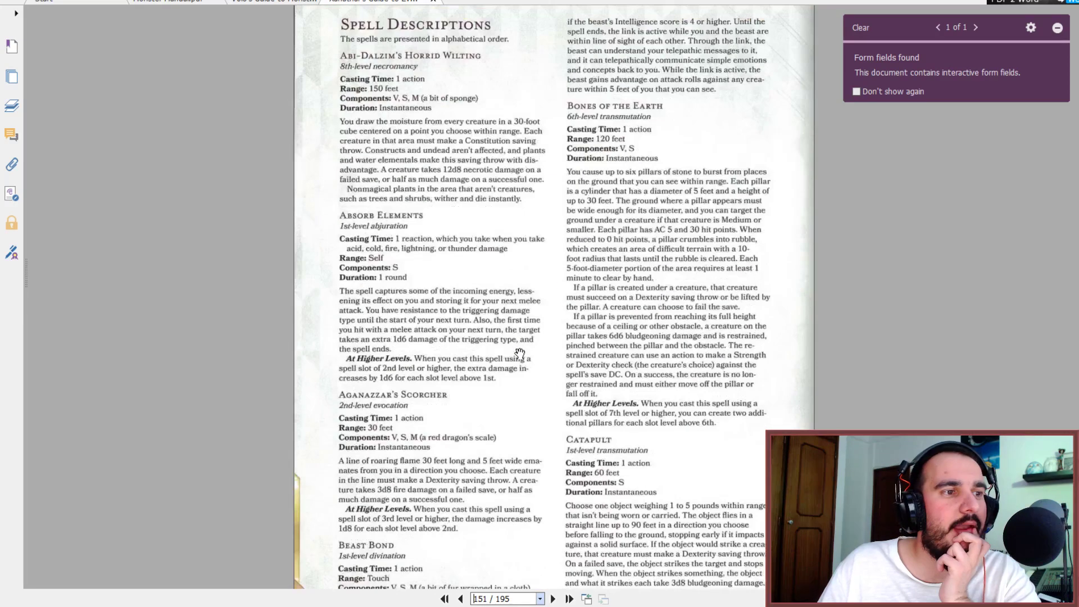
Examine the Beast Bond spell description from its casting details through its continuation in the second column.
{"action": "scroll", "coordinate": [520, 353], "scroll_direction": "down", "scroll_amount": 4}
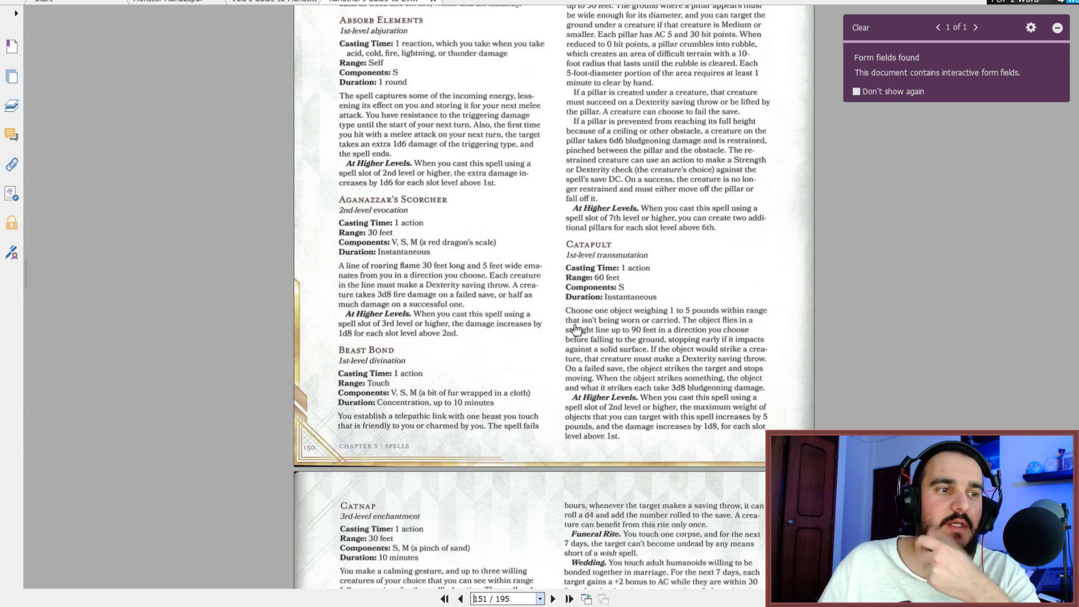
{"action": "scroll", "coordinate": [579, 328], "scroll_direction": "up", "scroll_amount": 1}
{"action": "scroll", "coordinate": [579, 328], "scroll_direction": "up", "scroll_amount": 3}
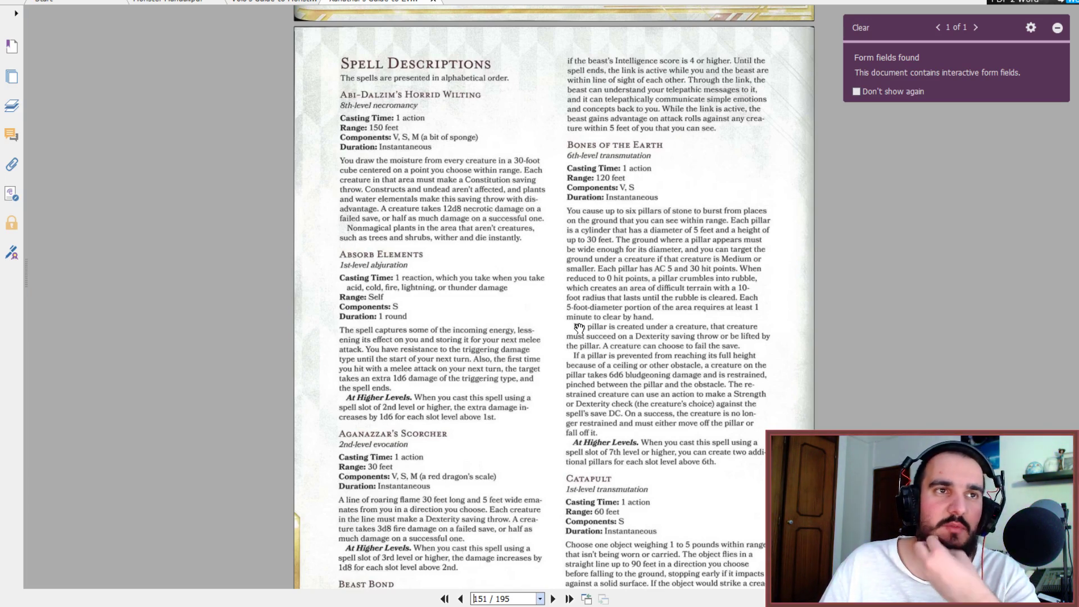
{"action": "scroll", "coordinate": [579, 328], "scroll_direction": "down", "scroll_amount": 4}
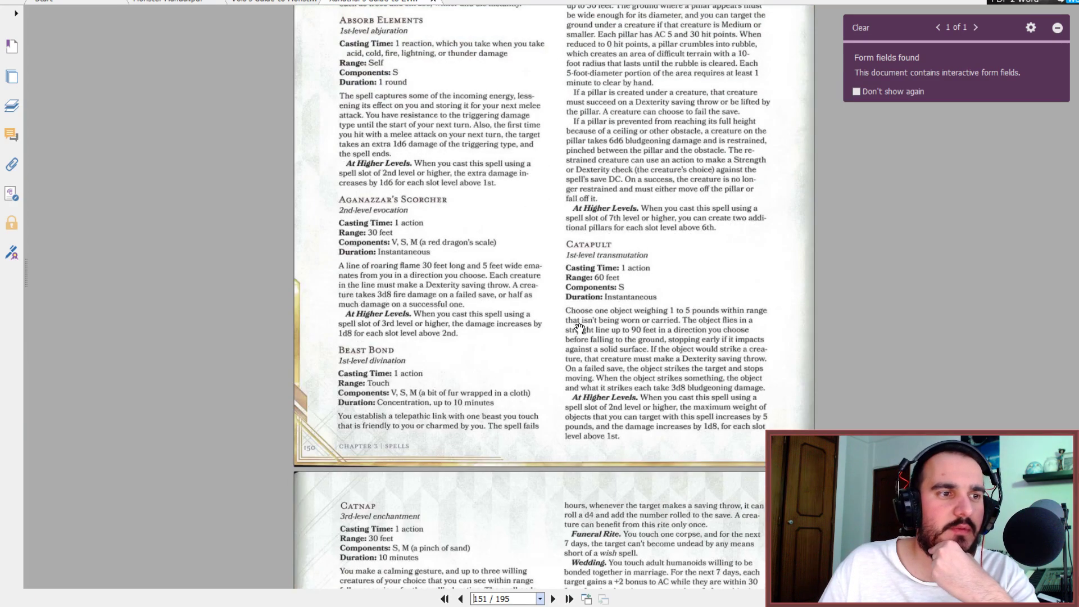
{"action": "scroll", "coordinate": [579, 327], "scroll_direction": "up", "scroll_amount": 7}
{"action": "scroll", "coordinate": [579, 328], "scroll_direction": "down", "scroll_amount": 2}
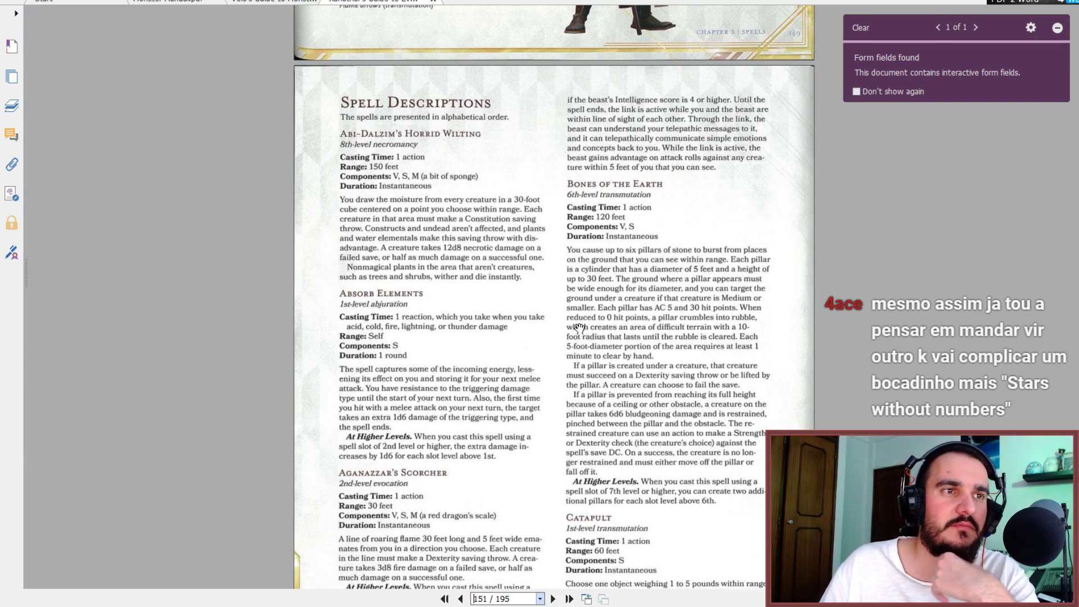
{"action": "scroll", "coordinate": [579, 326], "scroll_direction": "down", "scroll_amount": 3}
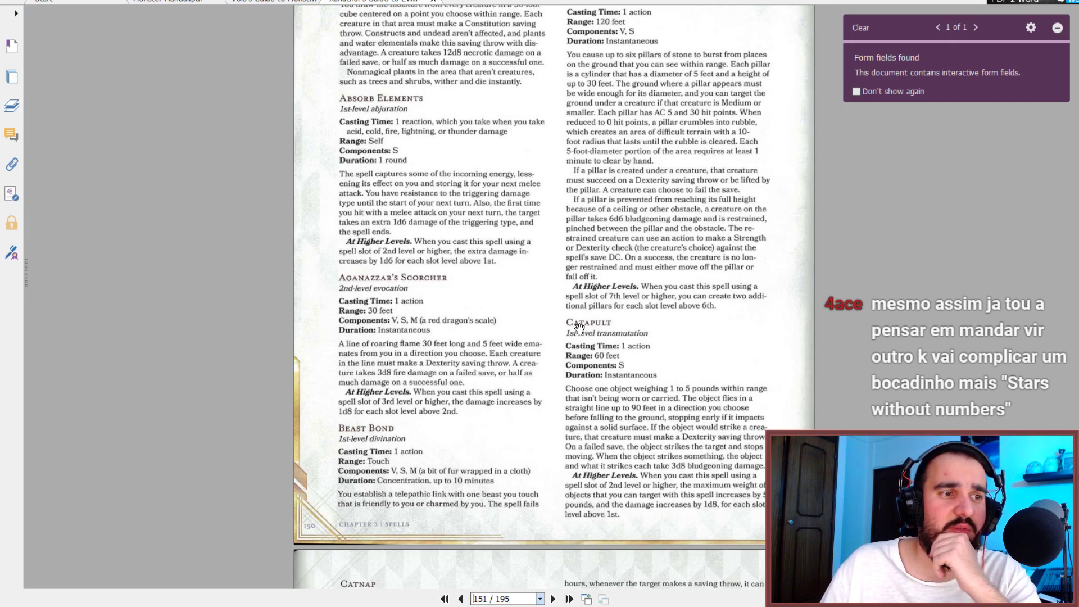
{"action": "scroll", "coordinate": [579, 327], "scroll_direction": "up", "scroll_amount": 1}
{"action": "scroll", "coordinate": [578, 327], "scroll_direction": "down", "scroll_amount": 1}
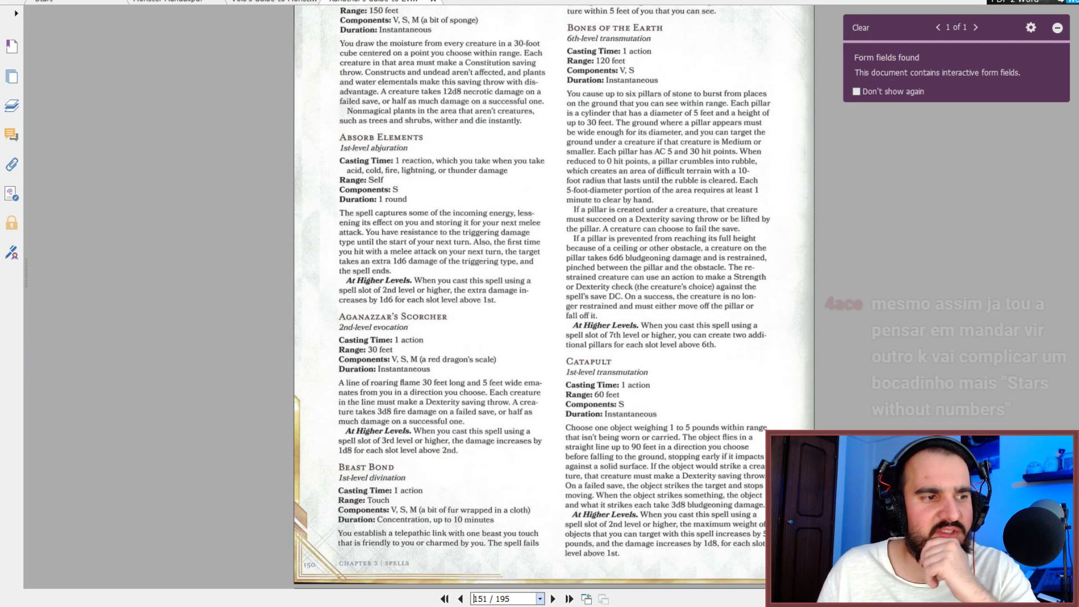
Return to the Google translator in the browser and translate "beast bond" from English to Portuguese.
{"action": "mouse_move", "coordinate": [334, 606]}
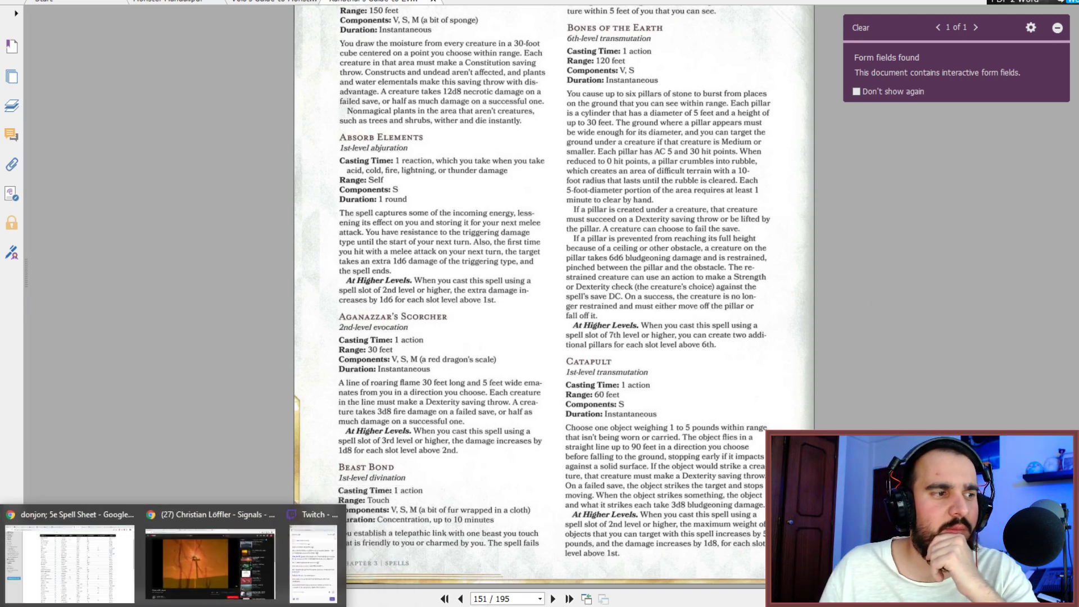
{"action": "left_click", "coordinate": [117, 586]}
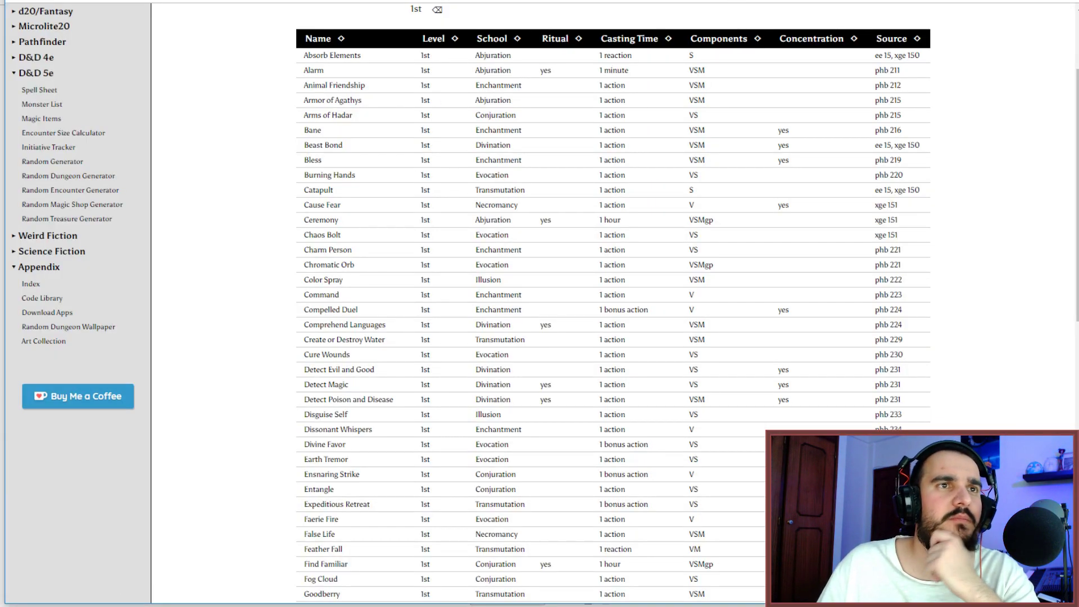
{"action": "key", "text": "ctrl+Tab"}
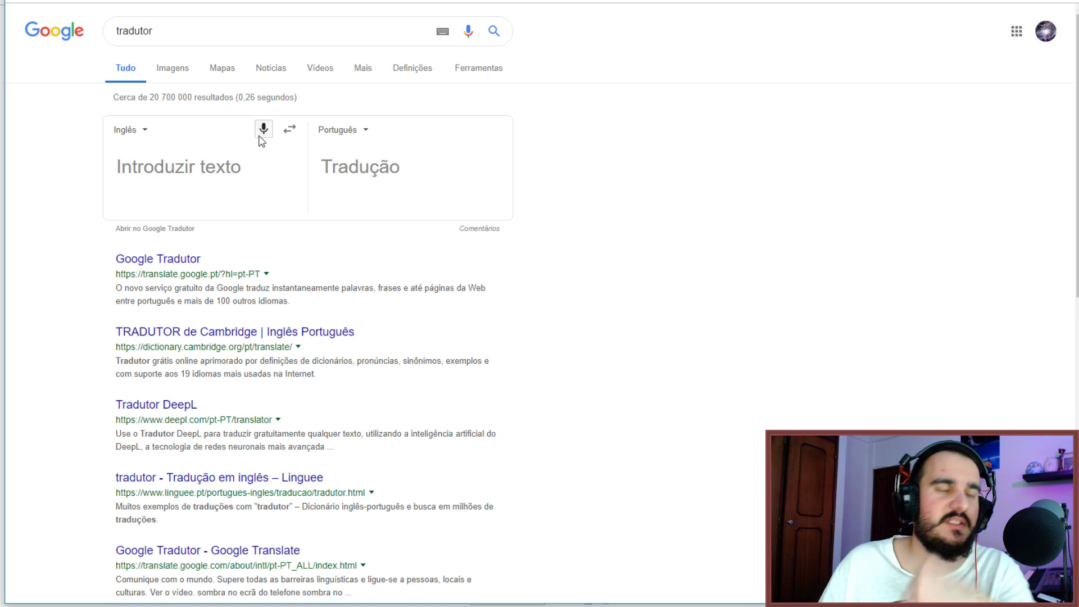
{"action": "type", "text": "beast bond"}
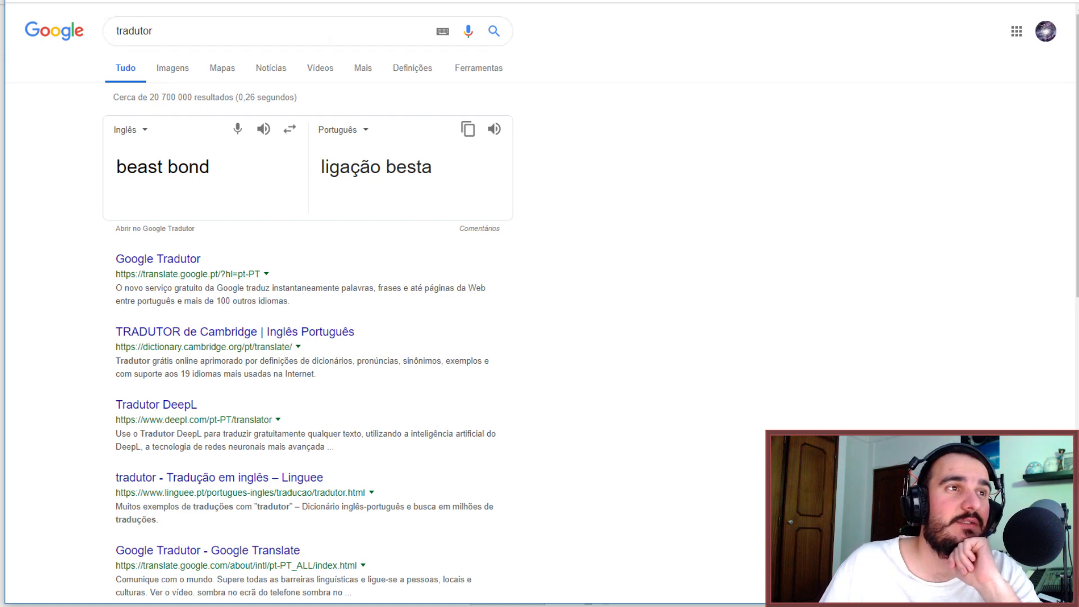
Return to the Peeira de Lobos document and append "ligação animal (beast bond)," to the 3/dia spell list.
{"action": "key", "text": "ctrl+Tab"}
{"action": "left_click", "coordinate": [493, 347]}
{"action": "type", "text": "l"}
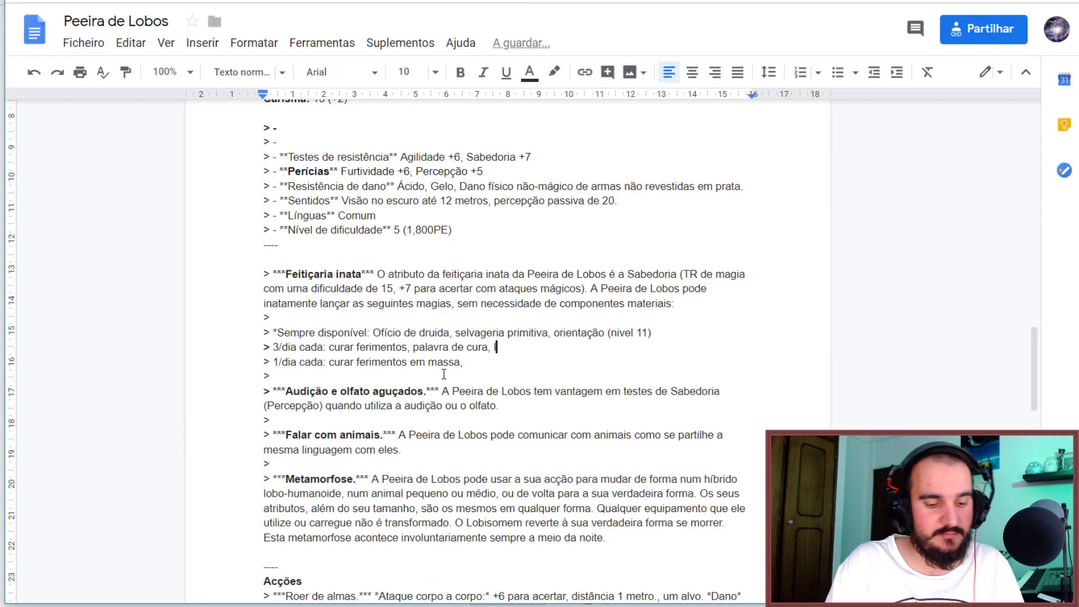
{"action": "type", "text": "igação anima"}
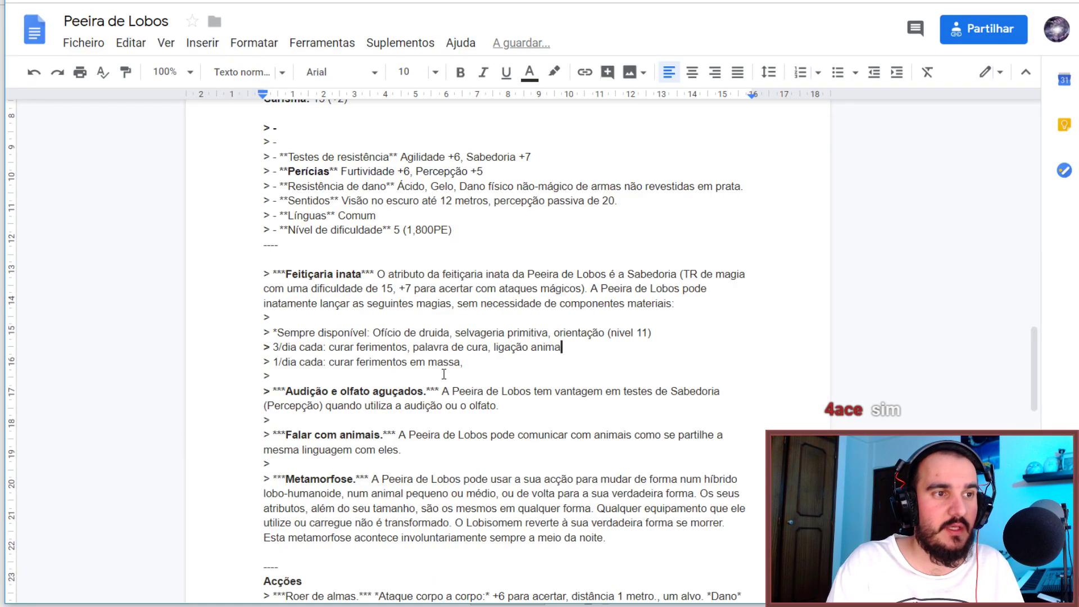
{"action": "type", "text": "l (beat"}
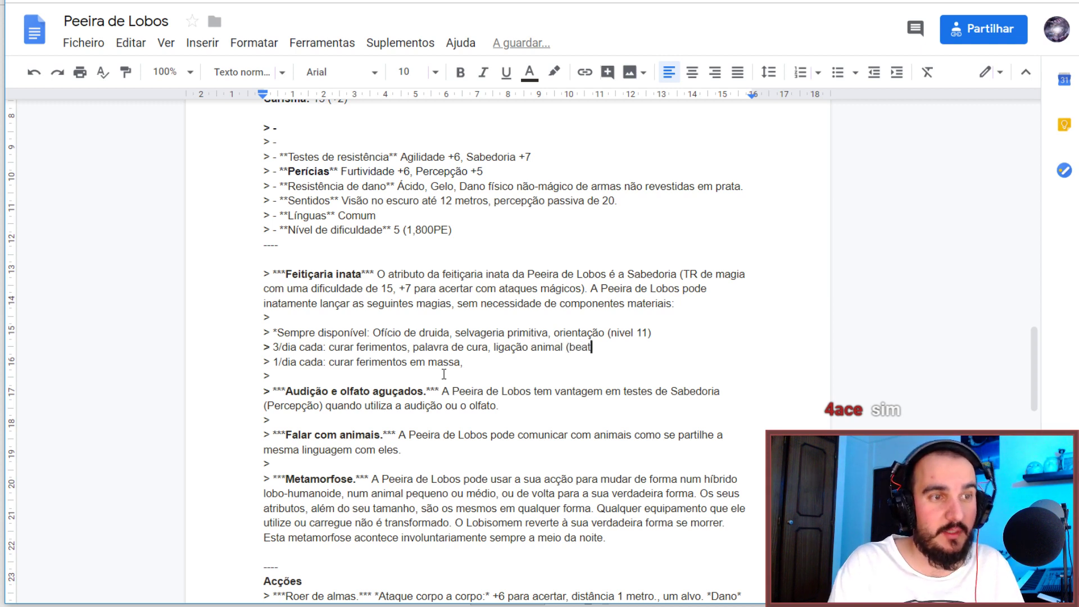
{"action": "key", "text": "BackSpace"}
{"action": "type", "text": "st bond)"}
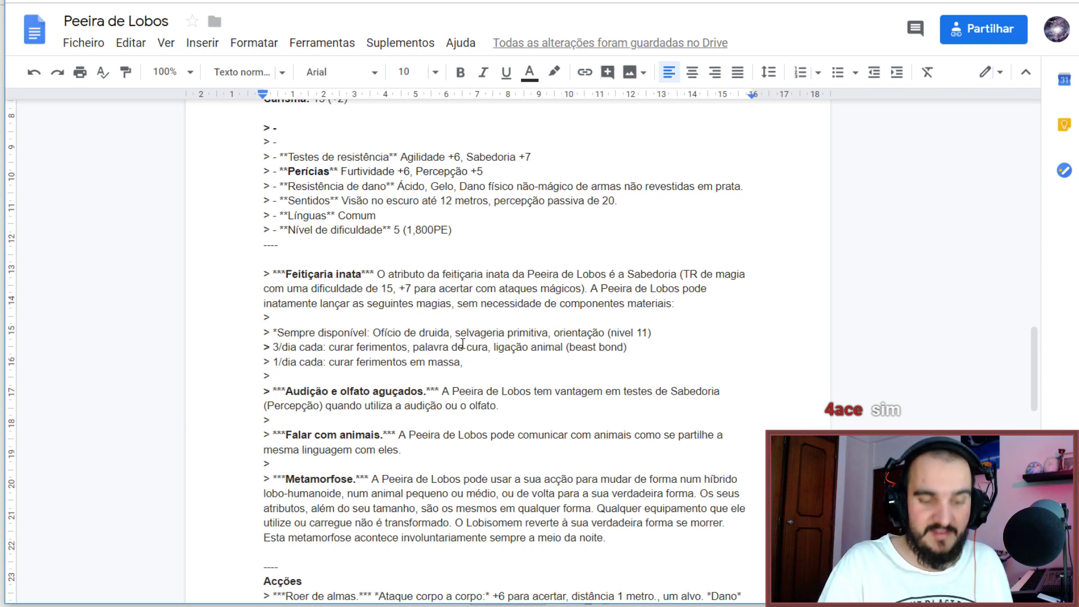
{"action": "type", "text": ","}
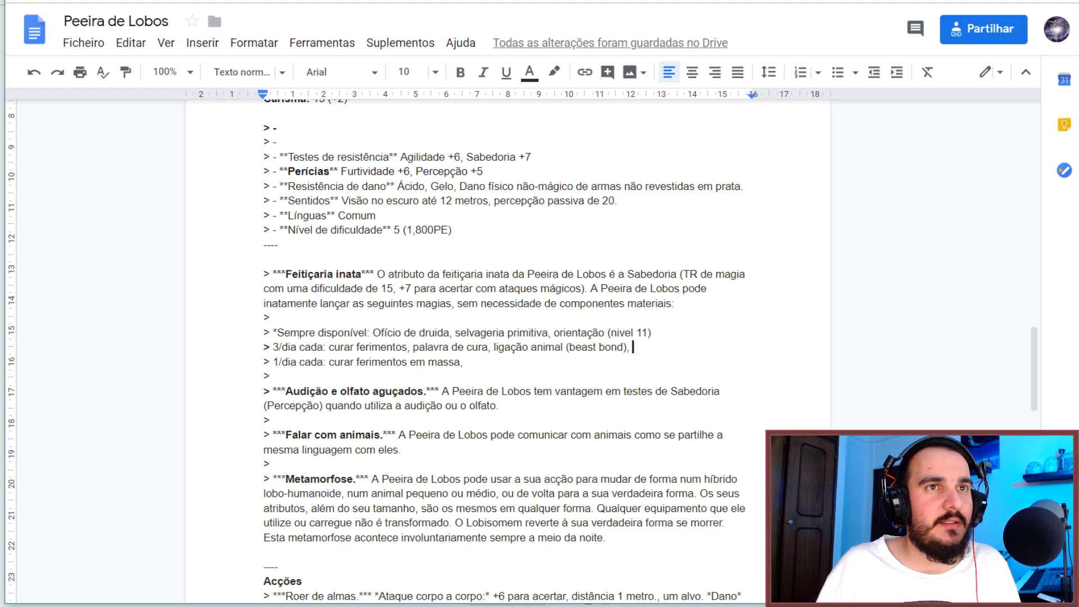
Check the spell slots per level in the Druid class table, and return to the Peeira de Lobos document.
{"action": "key", "text": "alt+Tab"}
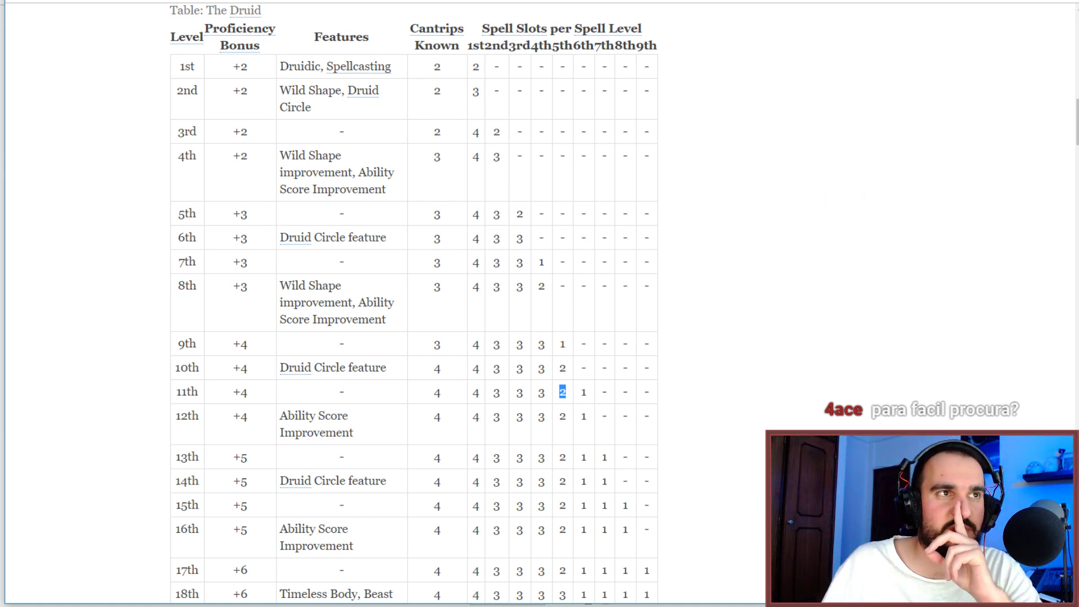
{"action": "key", "text": "alt+Tab"}
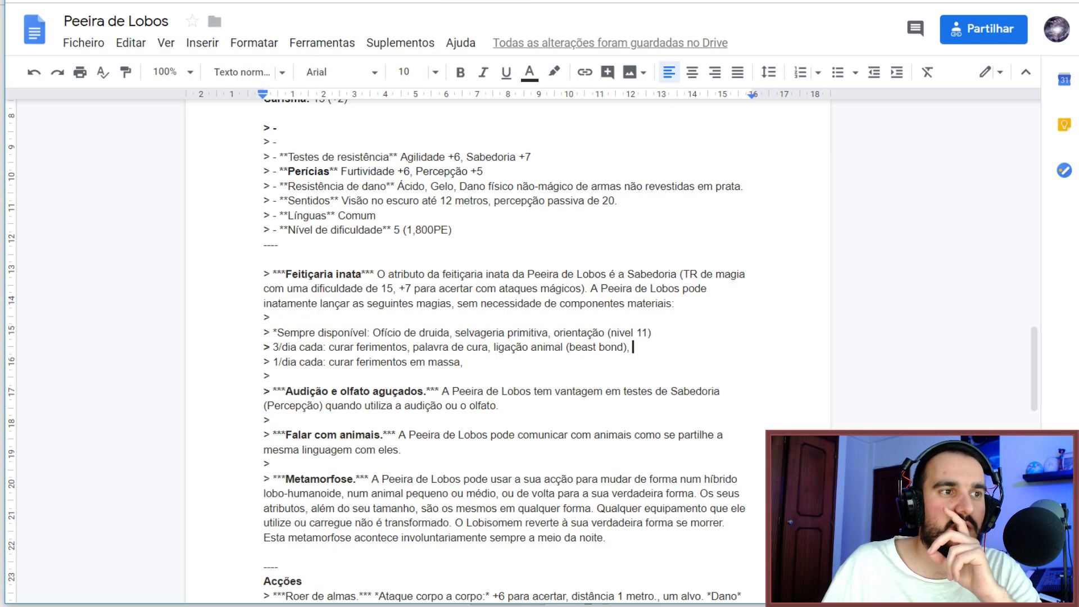
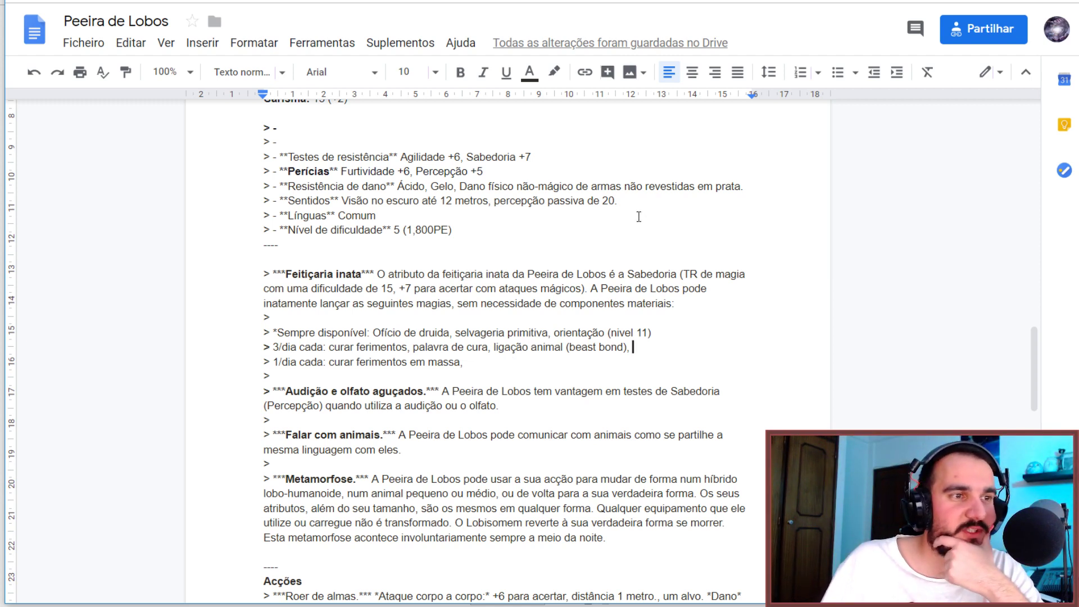
Delete "palavra de cura" from the 3/dia spell line under Feitiçaria inata.
{"action": "left_click_drag", "start_coordinate": [488, 347], "coordinate": [414, 347]}
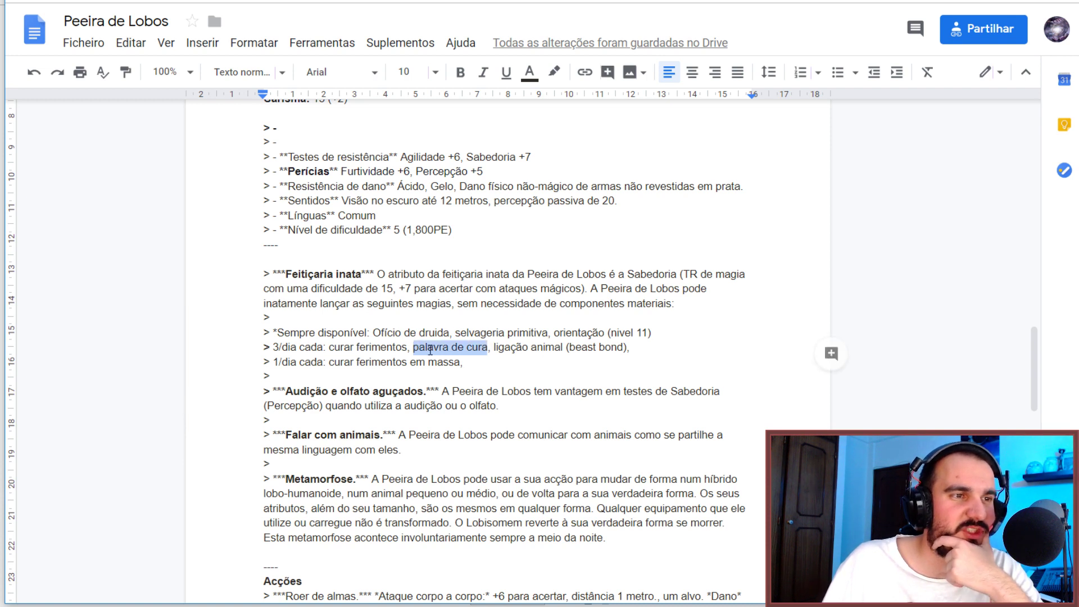
{"action": "left_click", "coordinate": [629, 347]}
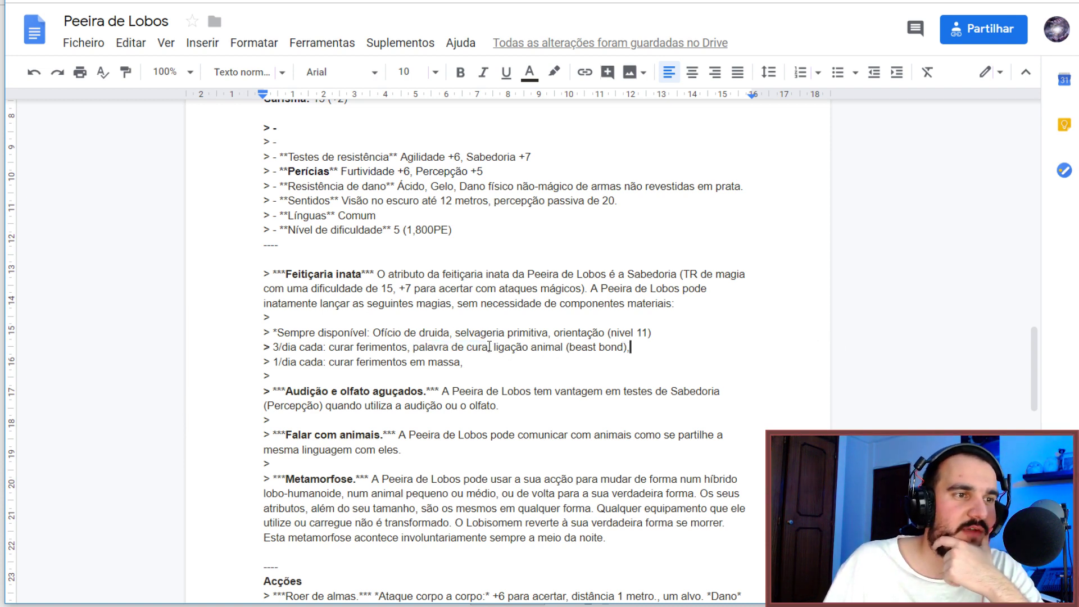
{"action": "left_click_drag", "start_coordinate": [488, 347], "coordinate": [414, 347]}
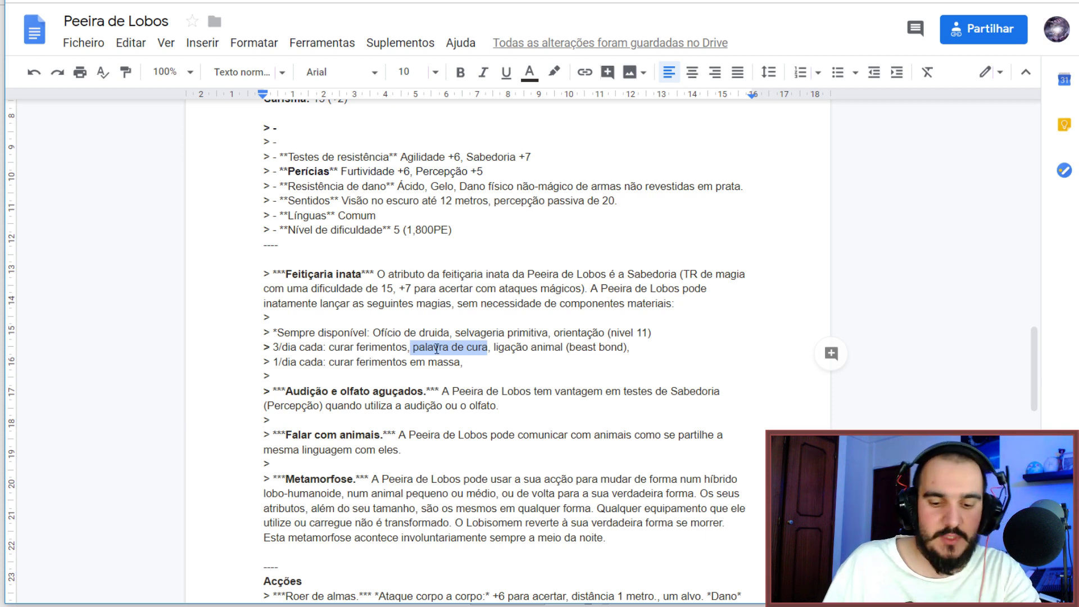
{"action": "key", "text": "BackSpace"}
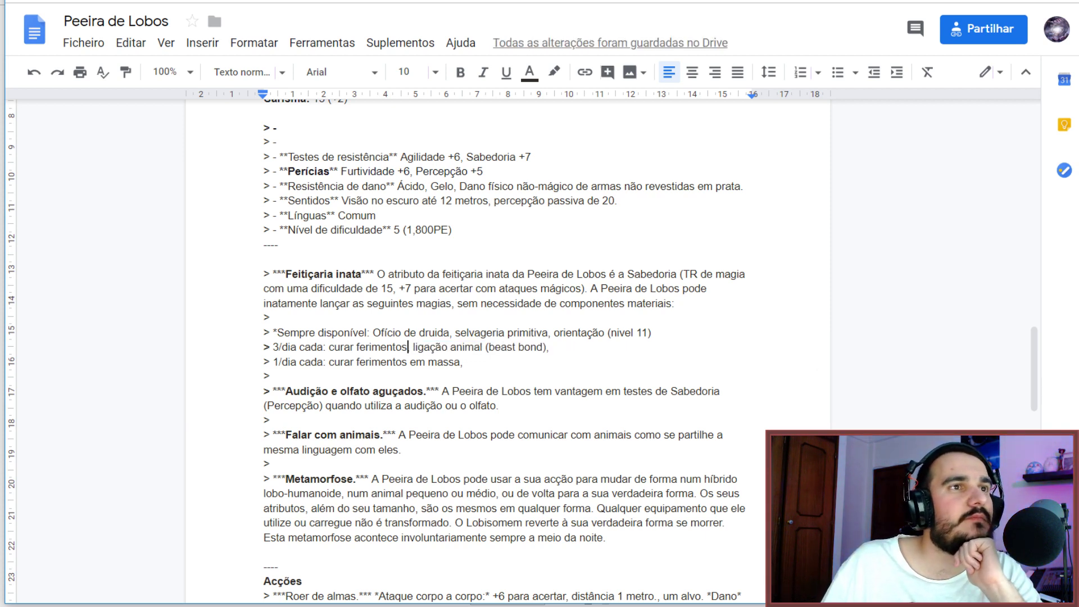
Switch to the donjon 5e Spell Sheet, look through the 1st-level spells and read the Sleep description.
{"action": "key", "text": "alt+Tab"}
{"action": "scroll", "coordinate": [408, 281], "scroll_direction": "down", "scroll_amount": 5}
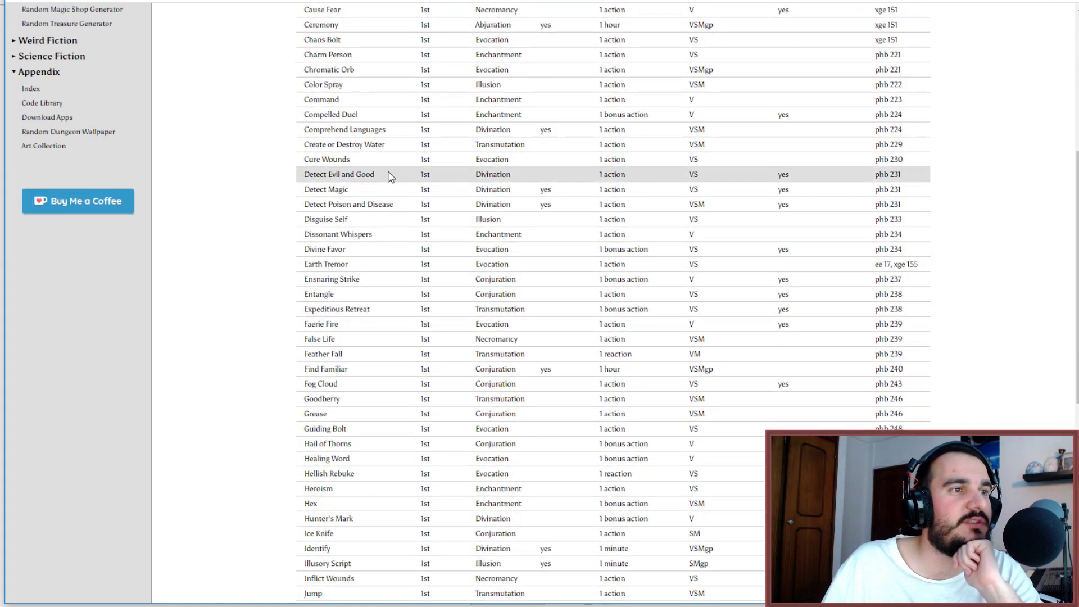
{"action": "scroll", "coordinate": [396, 284], "scroll_direction": "down", "scroll_amount": 3}
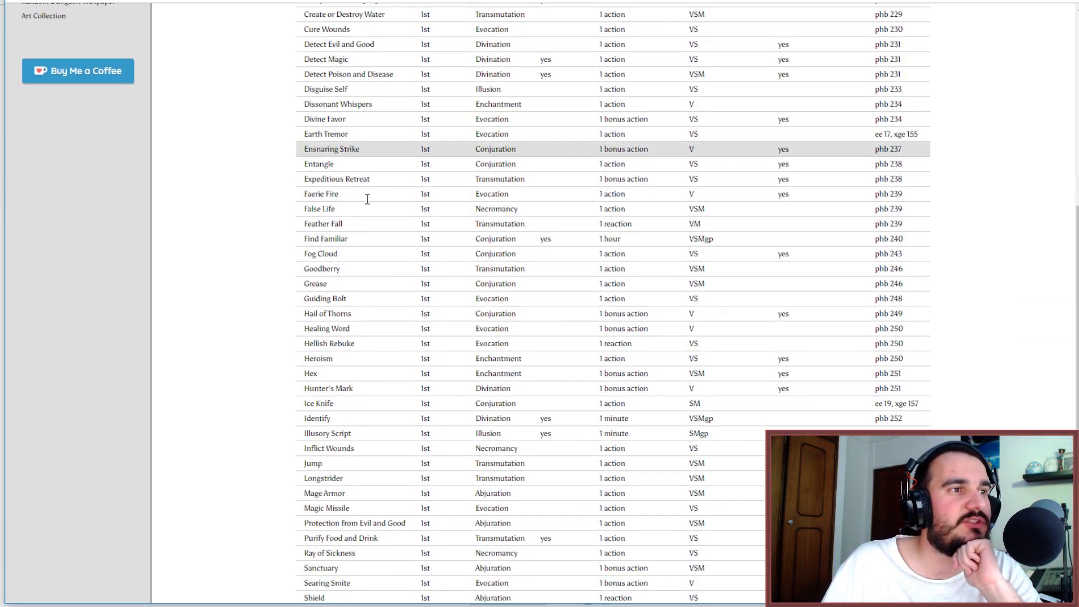
{"action": "scroll", "coordinate": [373, 268], "scroll_direction": "down", "scroll_amount": 4}
{"action": "scroll", "coordinate": [363, 143], "scroll_direction": "down", "scroll_amount": 2}
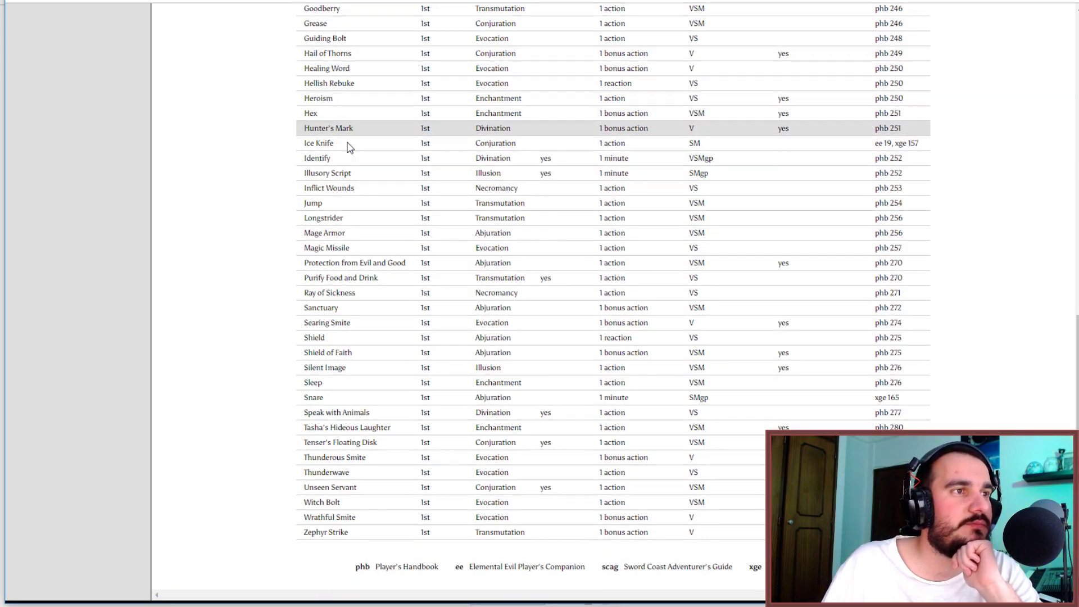
{"action": "scroll", "coordinate": [349, 225], "scroll_direction": "down", "scroll_amount": 2}
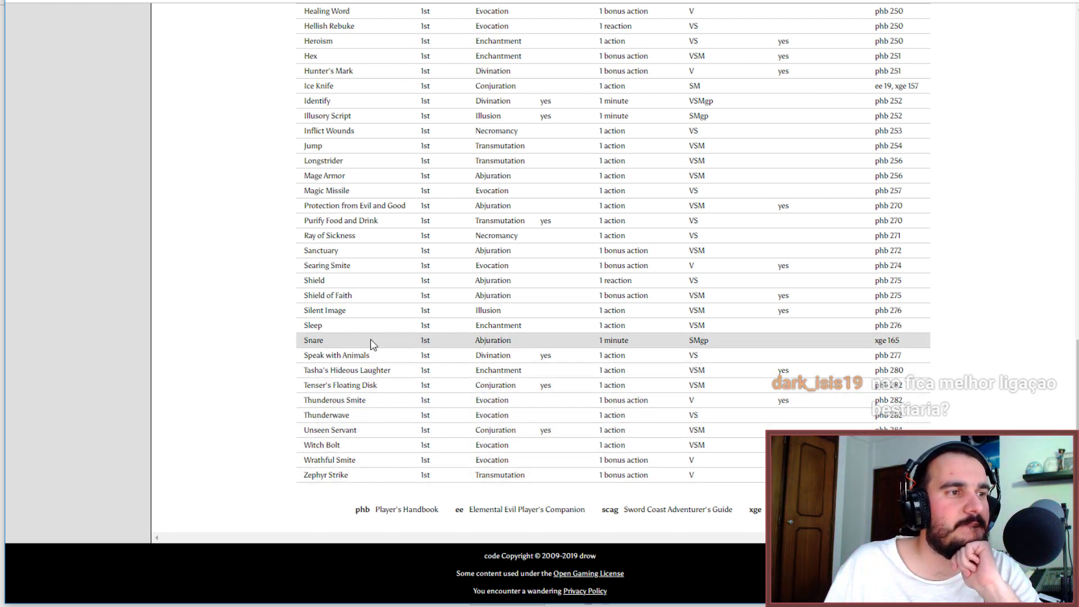
{"action": "scroll", "coordinate": [372, 337], "scroll_direction": "up", "scroll_amount": 1}
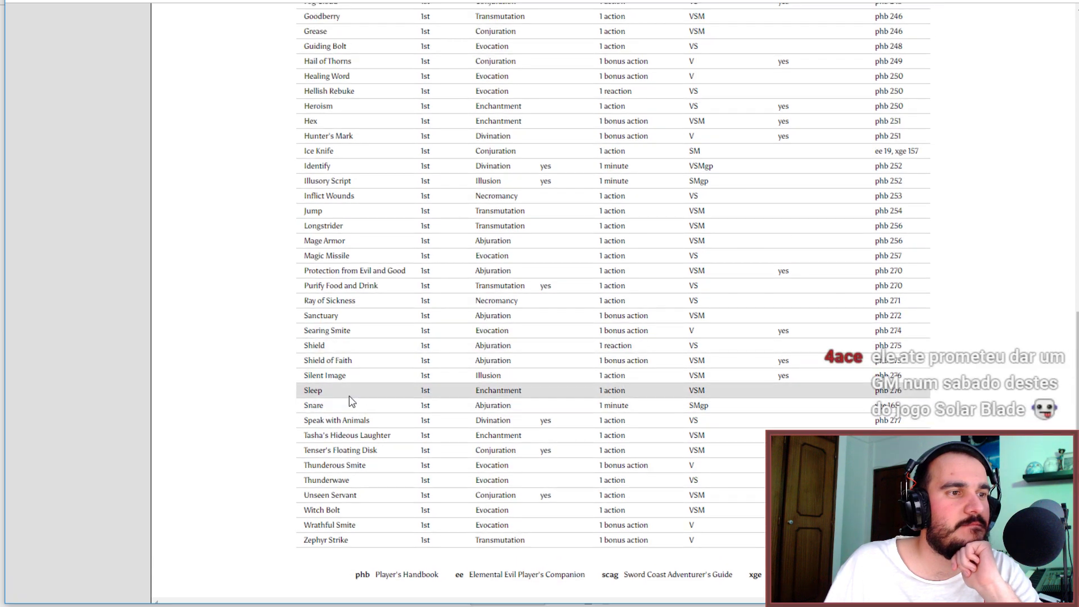
{"action": "double_click", "coordinate": [313, 390]}
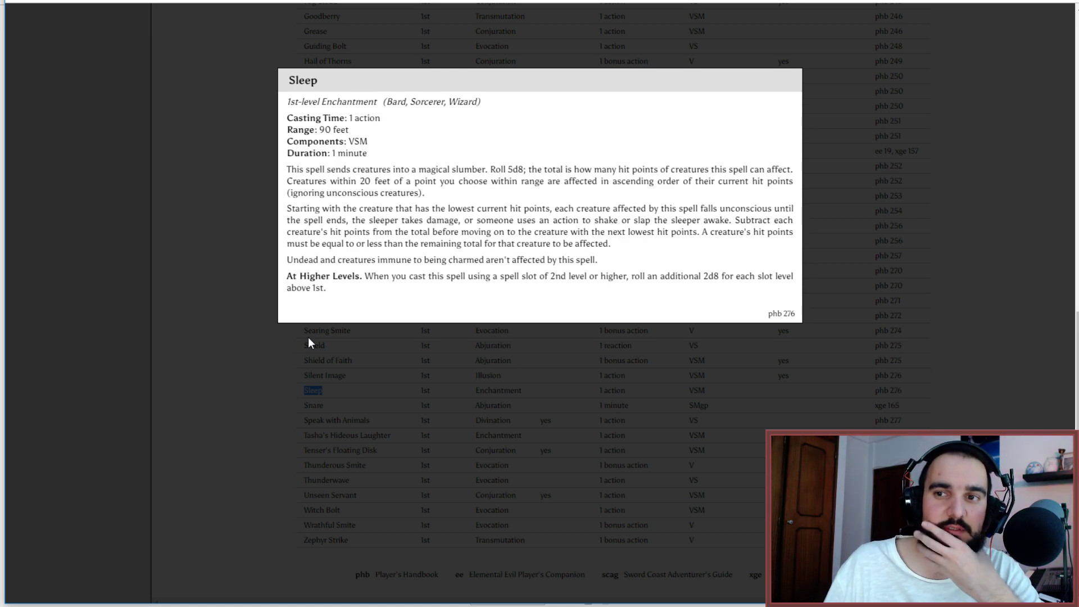
{"action": "left_click", "coordinate": [262, 364]}
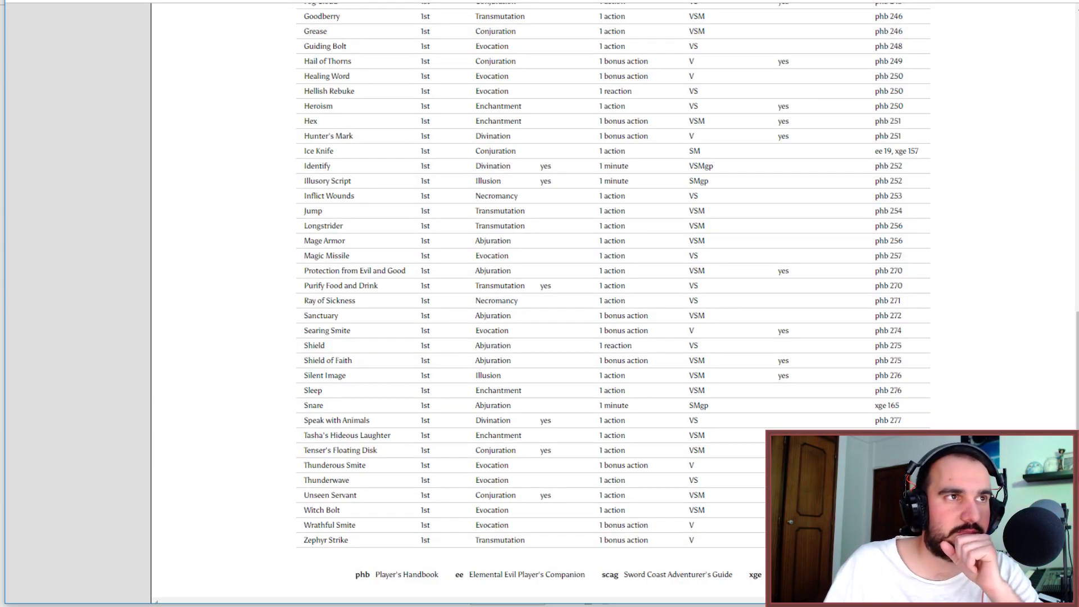
Back in the Peeira de Lobos document, change "ligação animal (beast bond)" to "ligação bestiaria" in the 3/dia line and add "dormir,".
{"action": "key", "text": "ctrl+Tab"}
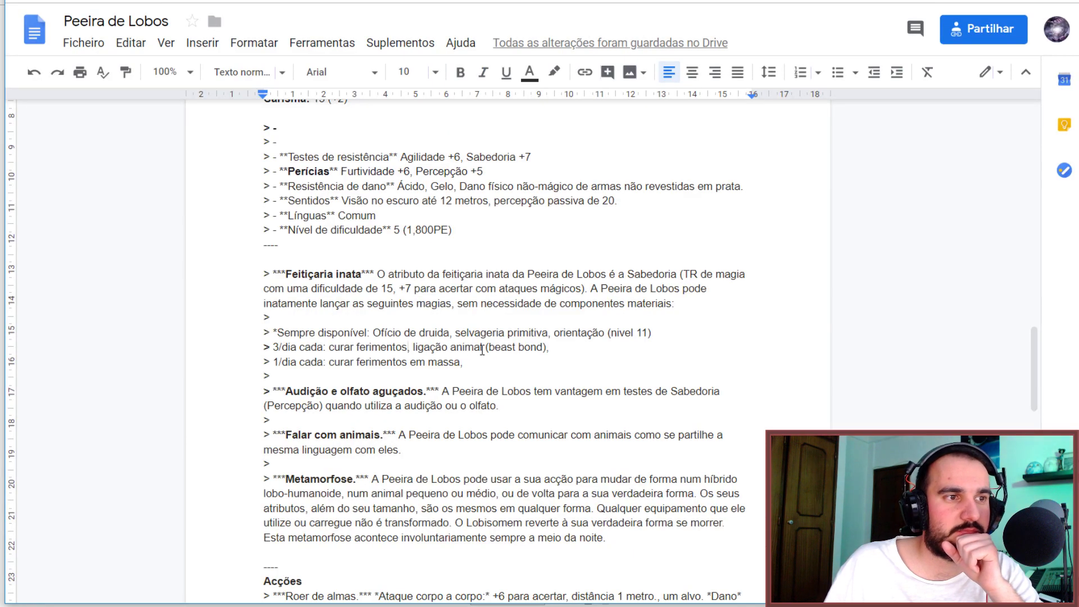
{"action": "left_click_drag", "start_coordinate": [482, 348], "coordinate": [452, 351]}
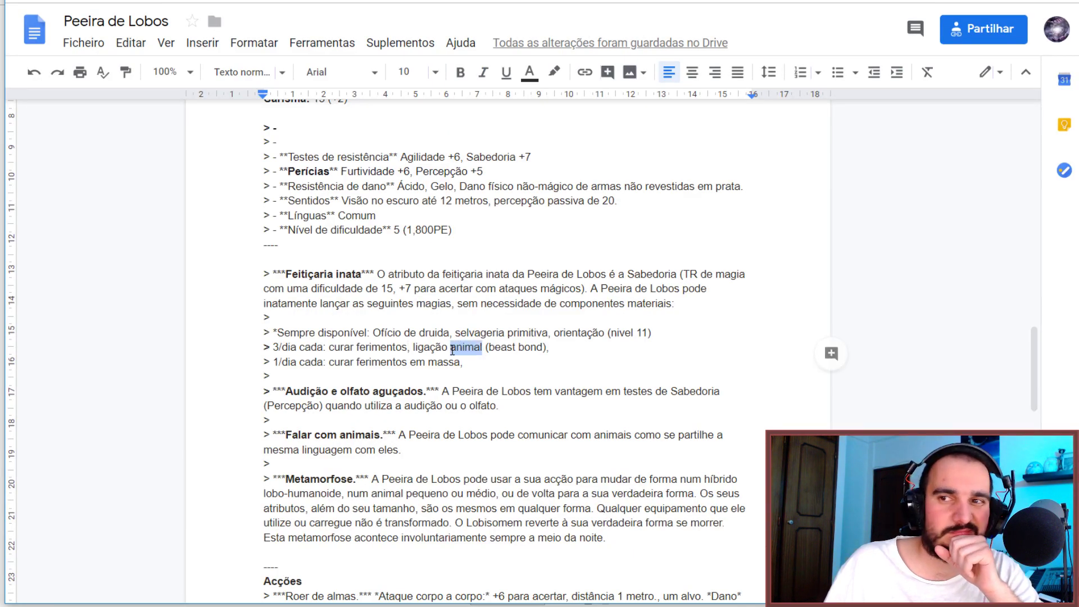
{"action": "type", "text": "bestiaria"}
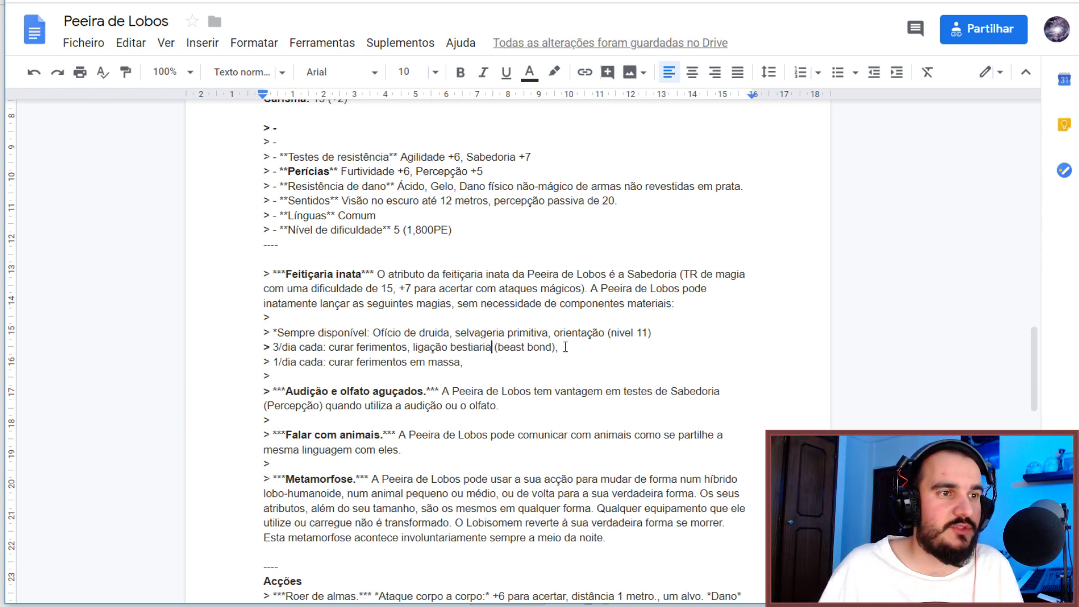
{"action": "left_click_drag", "start_coordinate": [560, 347], "coordinate": [495, 347]}
{"action": "key", "text": "BackSpace"}
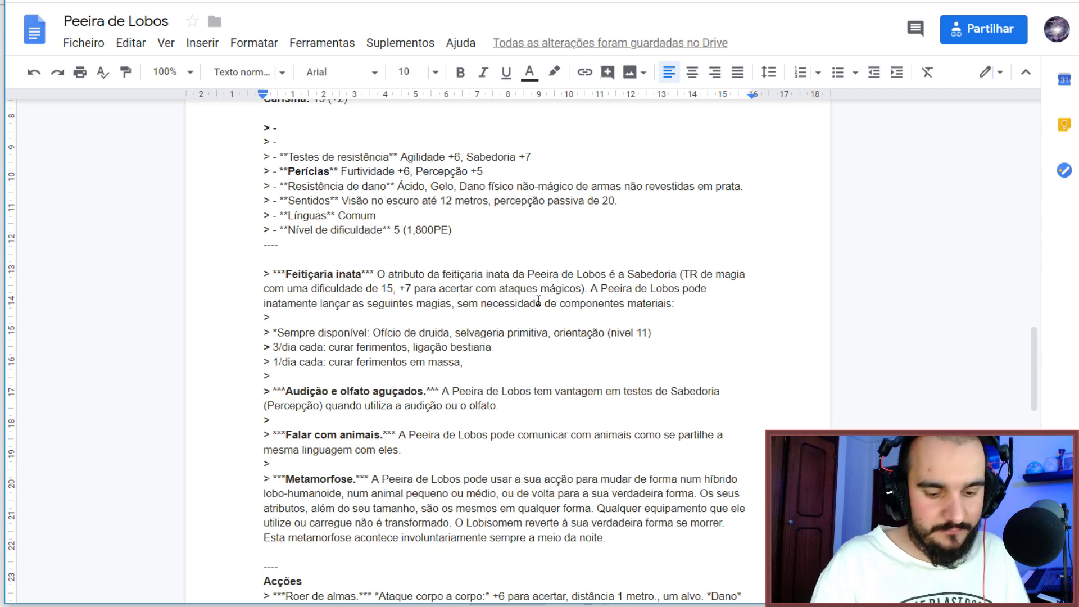
{"action": "type", "text": ", dormir,"}
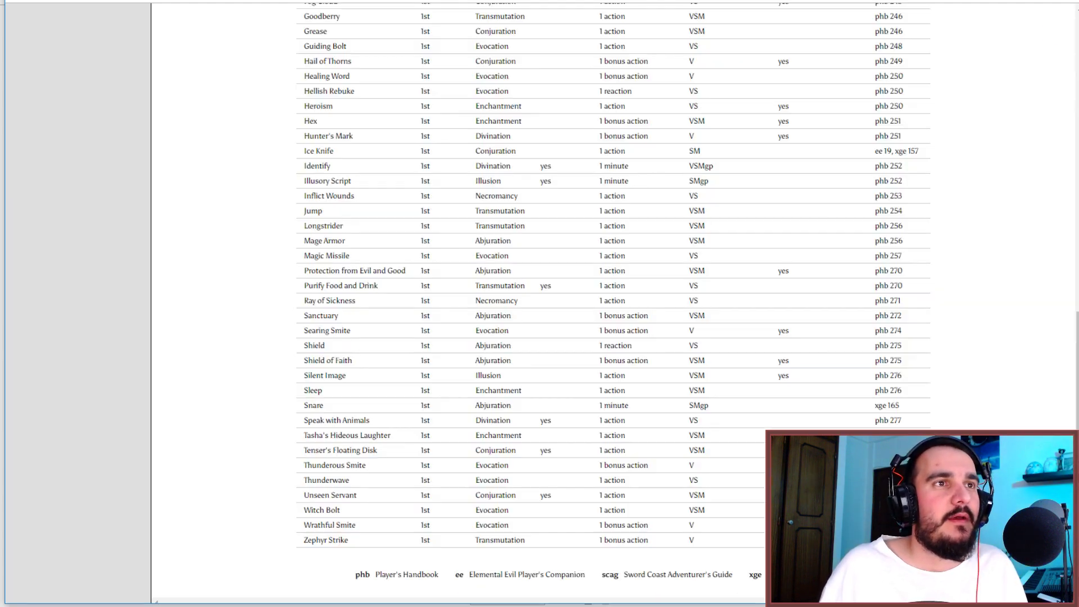
Filter the donjon 5e Spell Sheet to 2nd-level spells instead of 1st and look through the list.
{"action": "scroll", "coordinate": [480, 98], "scroll_direction": "up", "scroll_amount": 10}
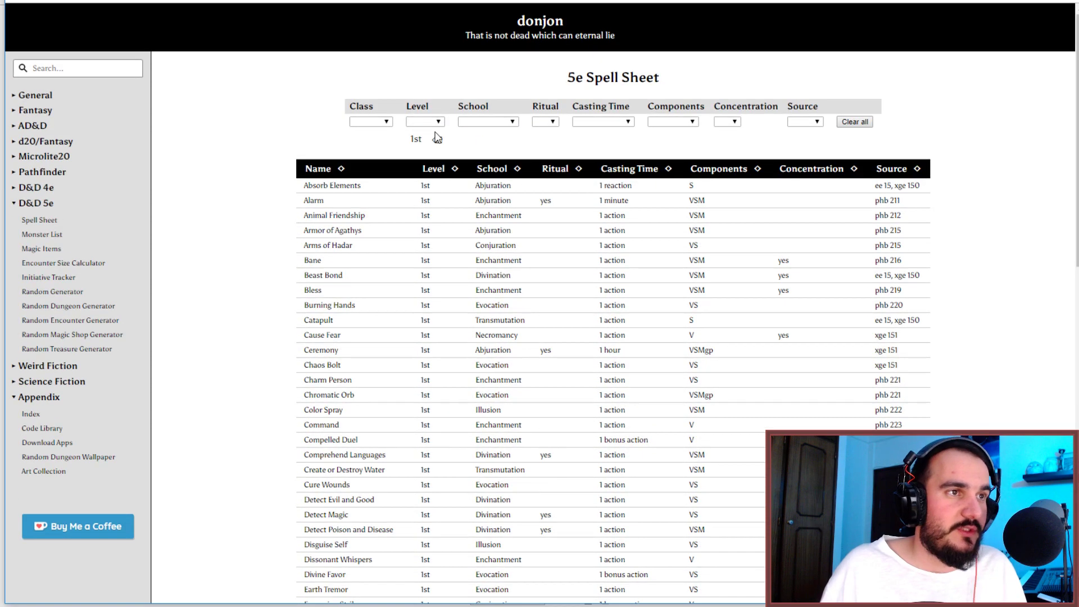
{"action": "left_click", "coordinate": [436, 140]}
{"action": "left_click", "coordinate": [424, 121]}
{"action": "left_click", "coordinate": [426, 161]}
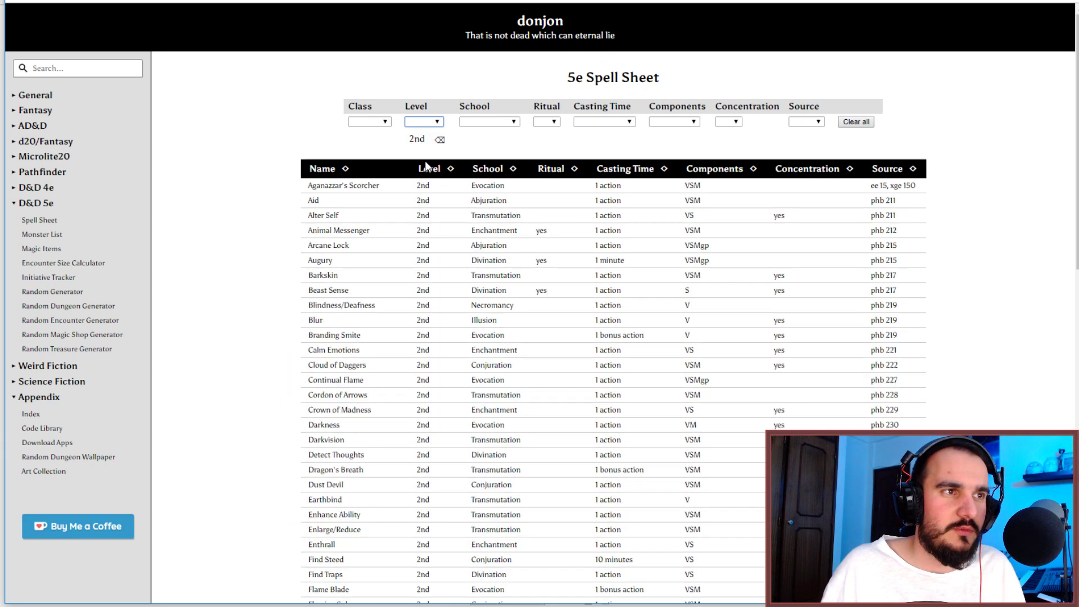
{"action": "scroll", "coordinate": [443, 219], "scroll_direction": "down", "scroll_amount": 1}
{"action": "scroll", "coordinate": [336, 146], "scroll_direction": "down", "scroll_amount": 1}
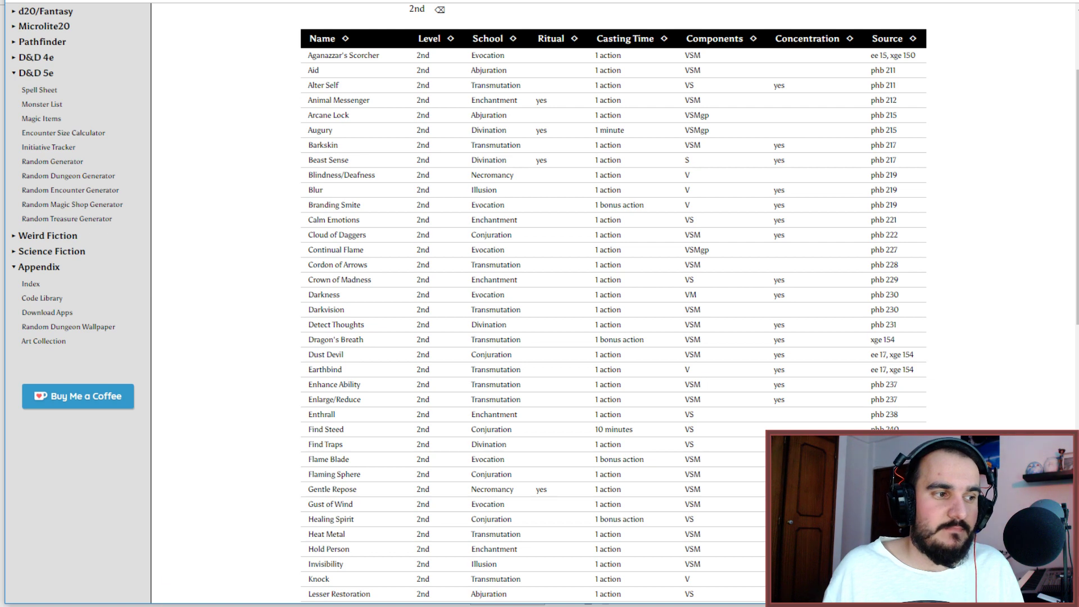
Search Google for "d6d 5e beast sense" in a new tab and read the Beast Sense (Ritual) page on D&D-Spells.
{"action": "key", "text": "alt+Tab"}
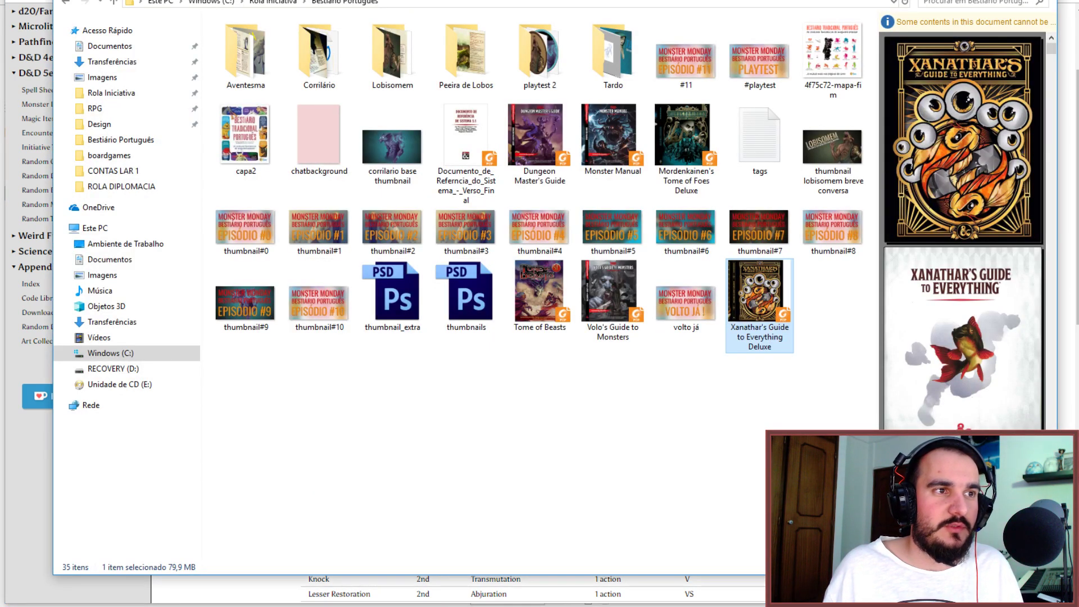
{"action": "key", "text": "alt+Tab"}
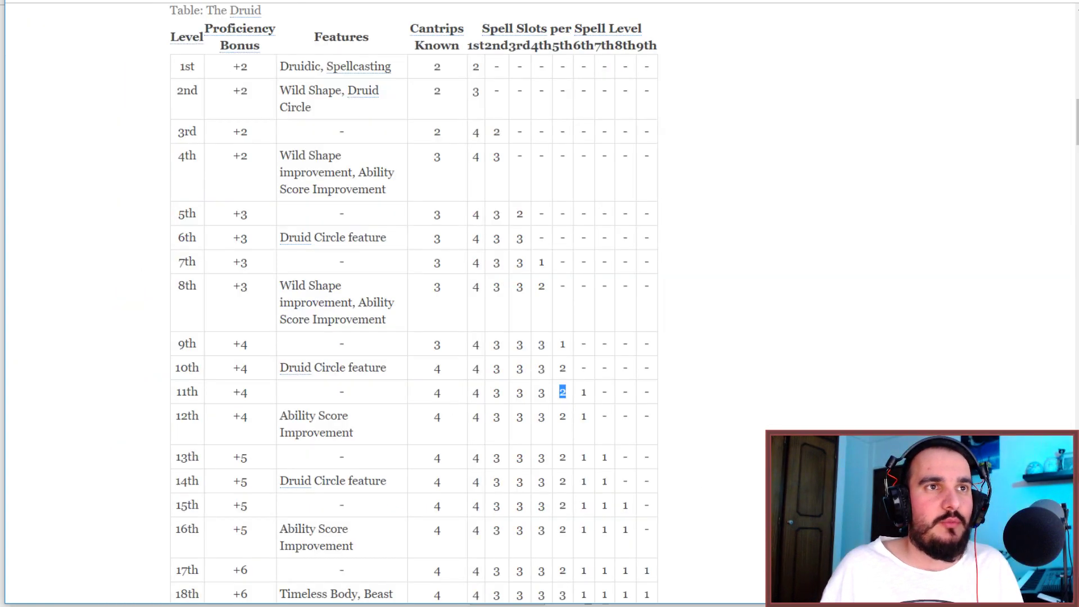
{"action": "key", "text": "ctrl+t"}
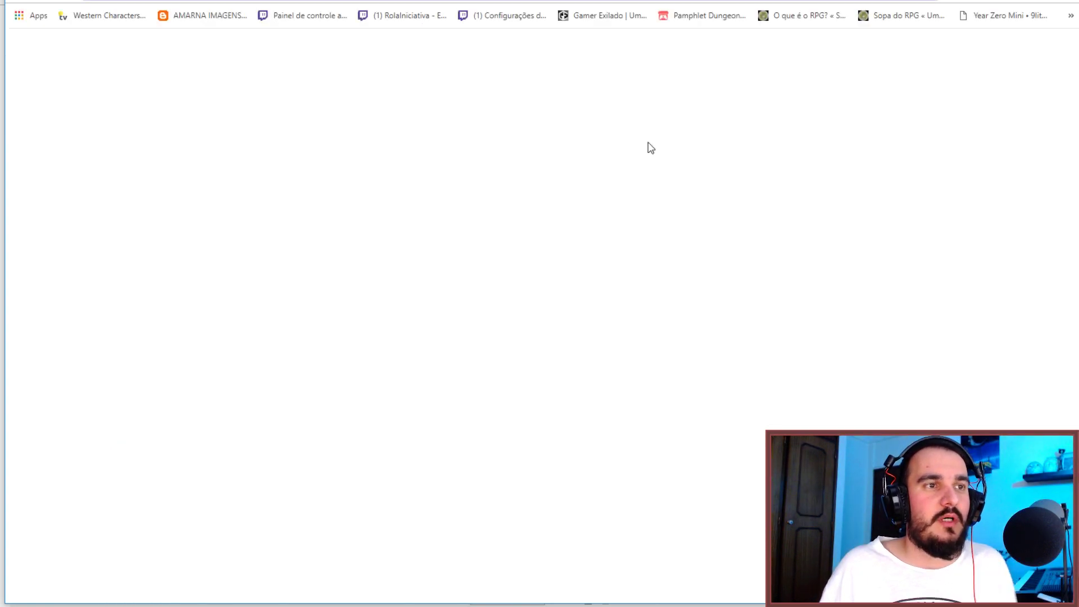
{"action": "type", "text": "d6d"}
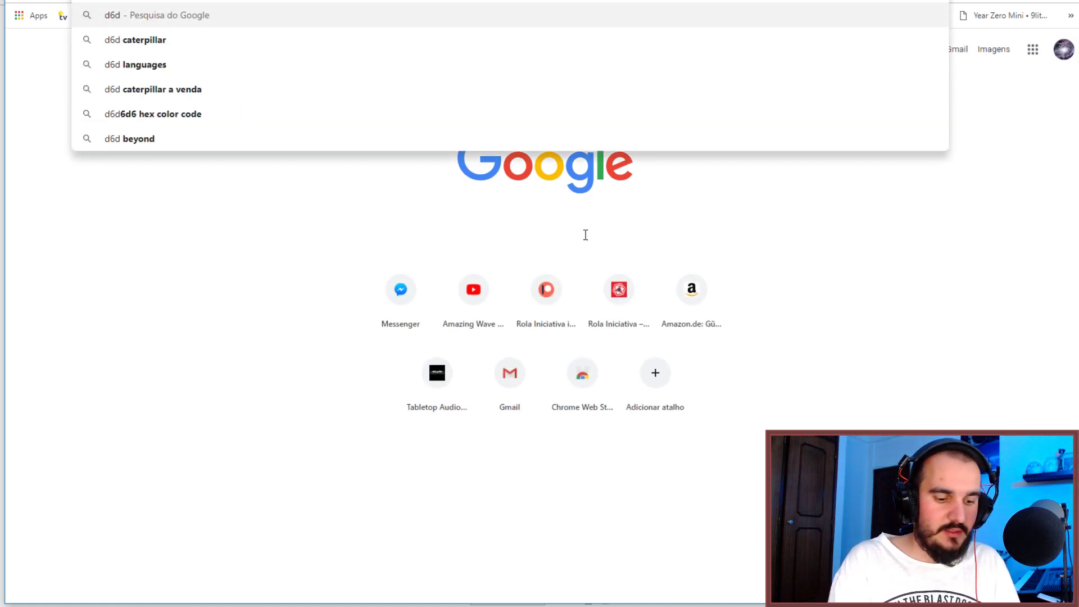
{"action": "type", "text": " 5e beast sensen"}
{"action": "key", "text": "Return"}
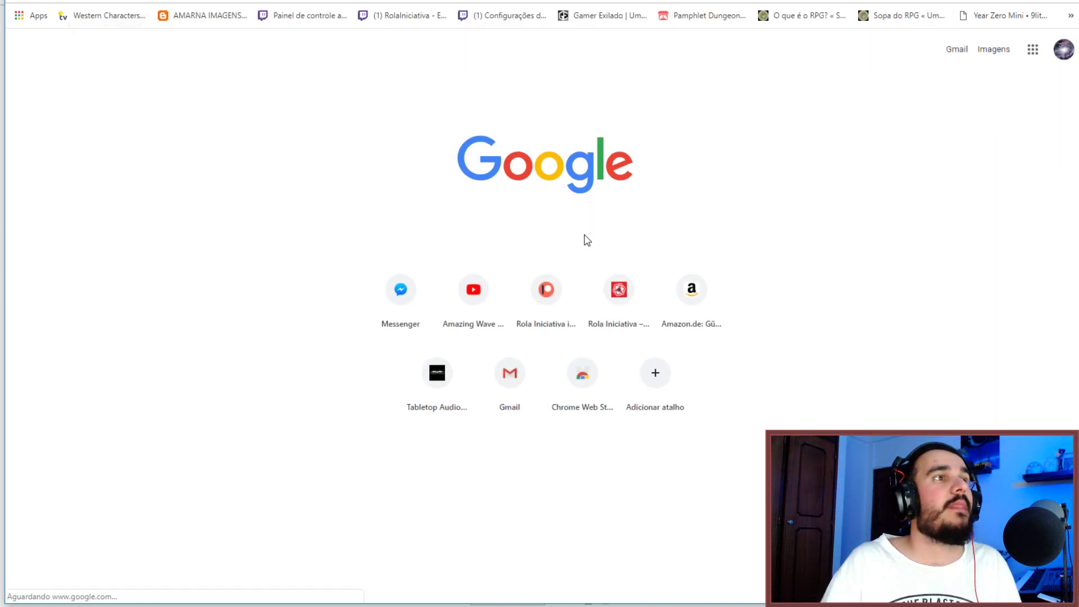
{"action": "middle_click", "coordinate": [290, 125]}
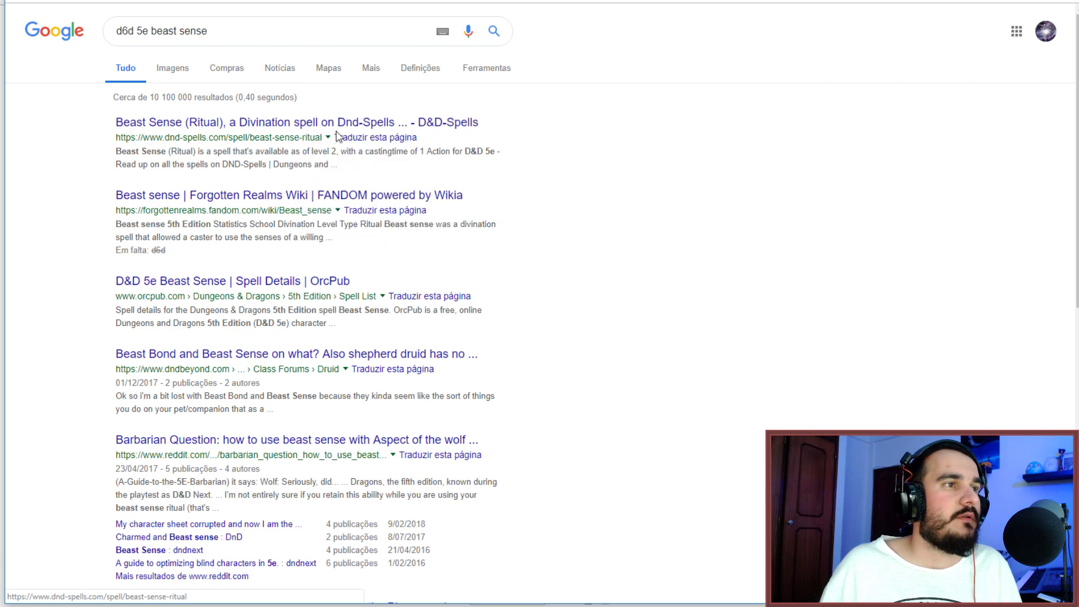
{"action": "key", "text": "ctrl+Tab"}
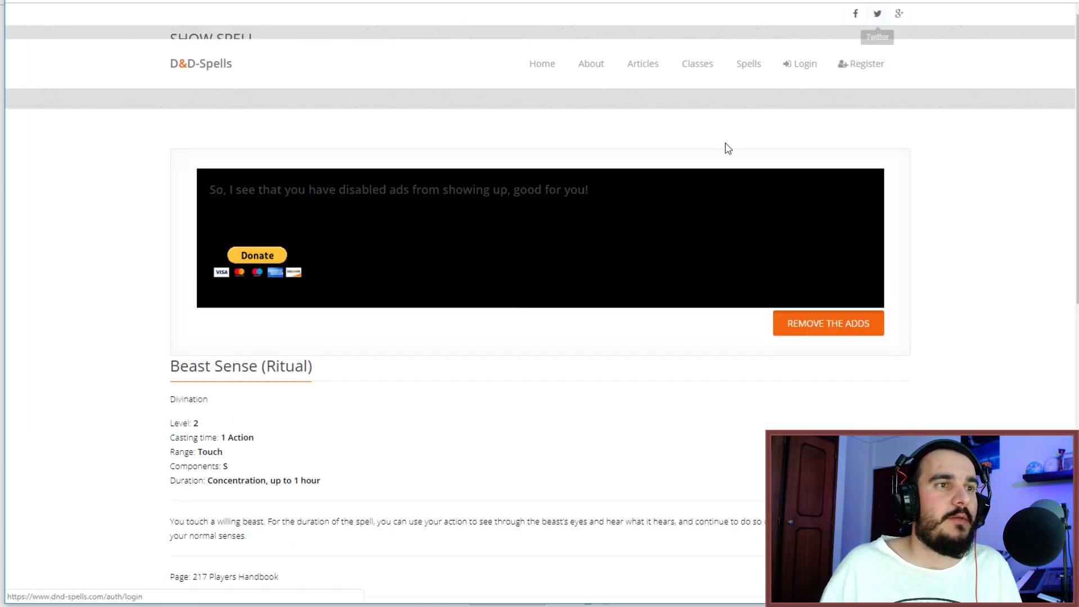
{"action": "scroll", "coordinate": [539, 292], "scroll_direction": "down", "scroll_amount": 5}
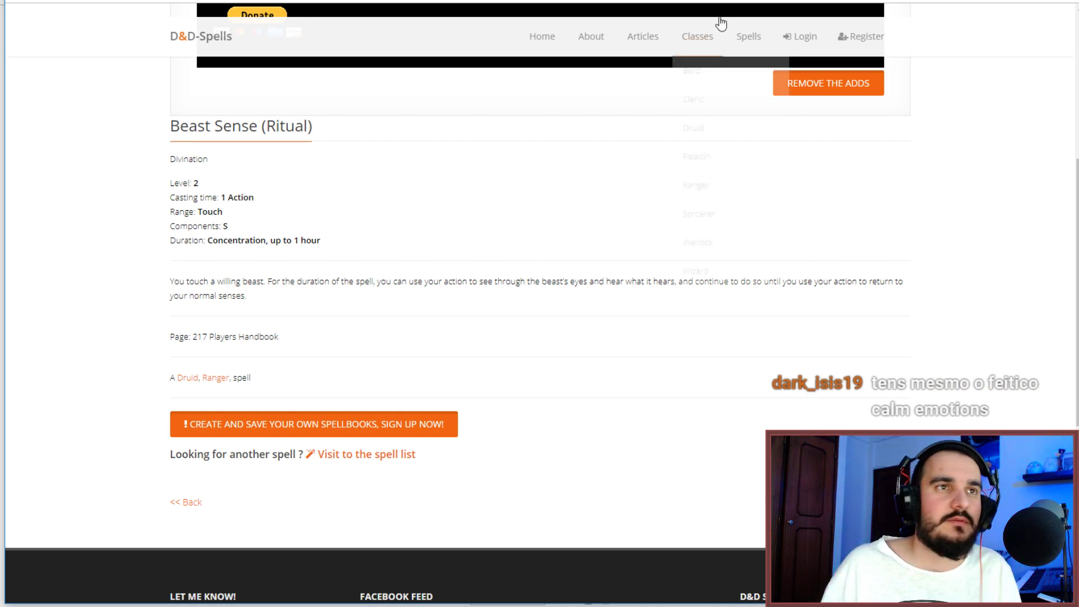
Return to the Peeira de Lobos document and replace "dormir," in the 3/dia line with "acalmar emoções,".
{"action": "key", "text": "ctrl+Tab"}
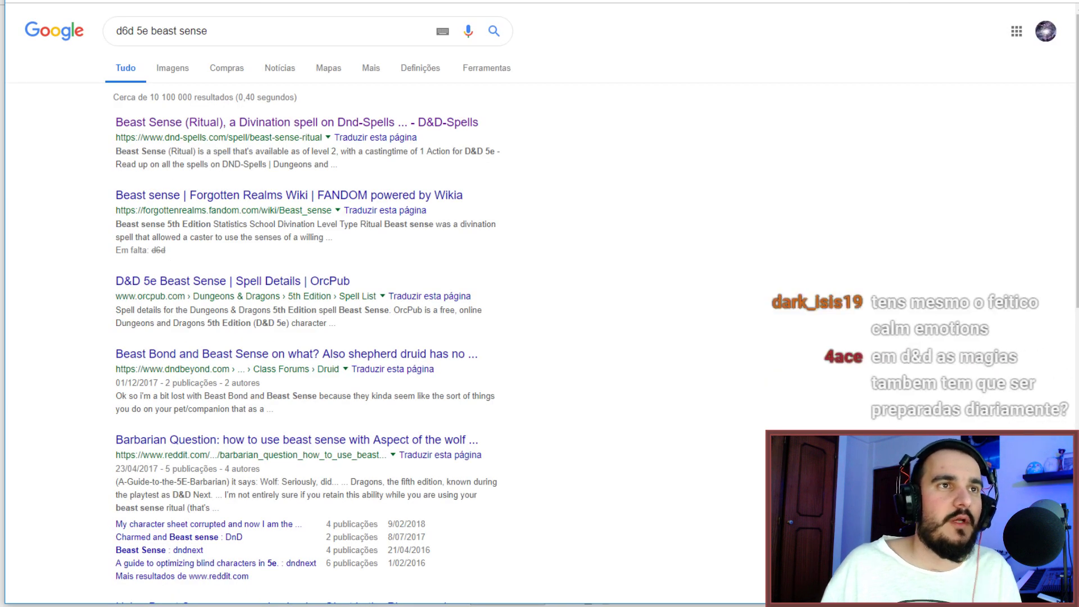
{"action": "key", "text": "ctrl+Tab"}
{"action": "key", "text": "ctrl+Tab"}
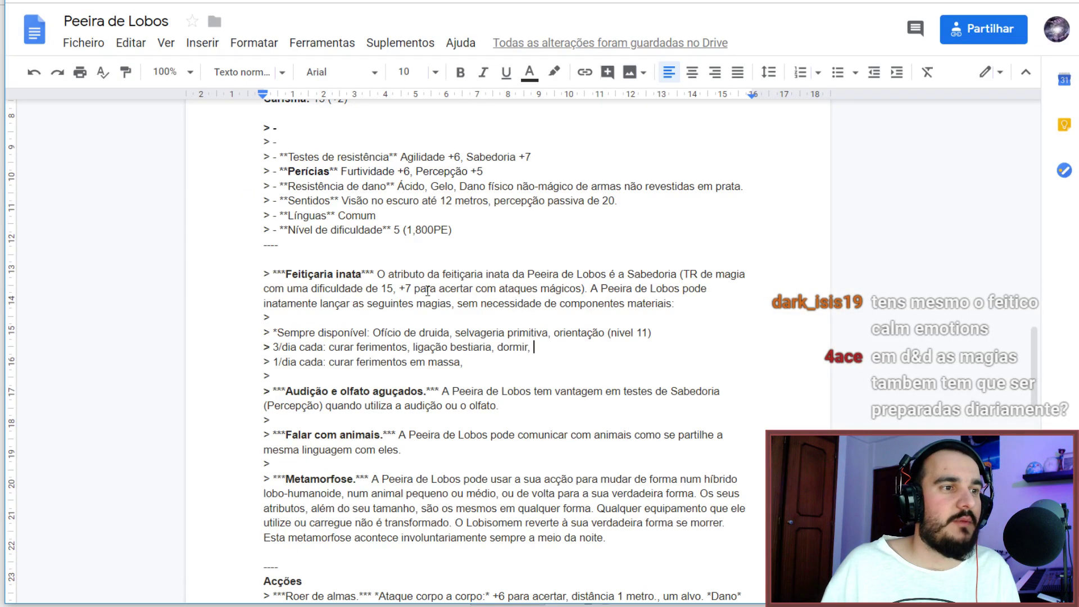
{"action": "left_click_drag", "start_coordinate": [532, 347], "coordinate": [500, 347]}
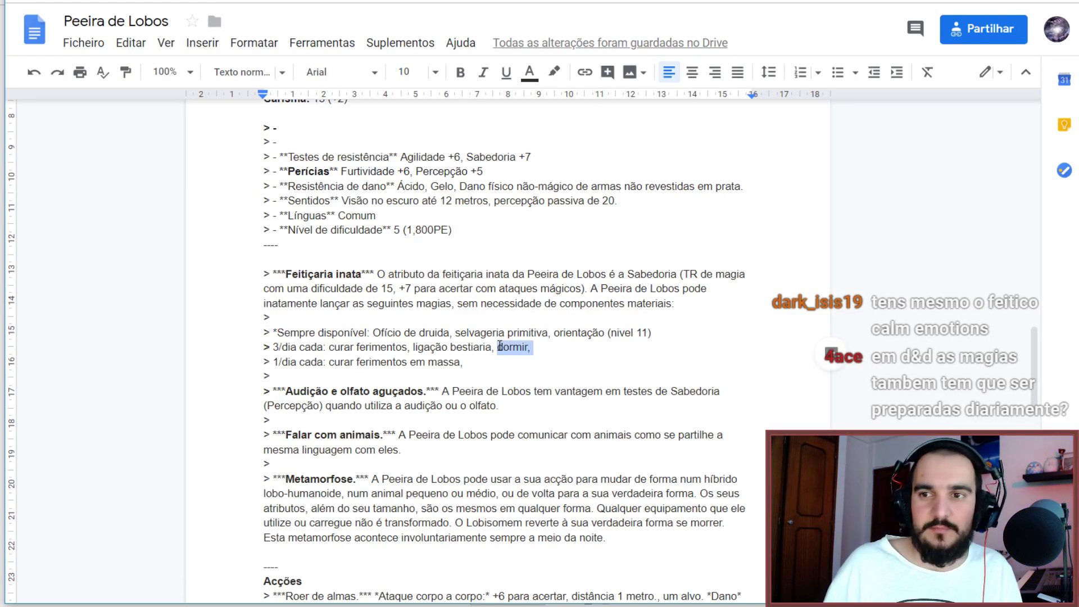
{"action": "type", "text": "d"}
{"action": "type", "text": "alm emotions"}
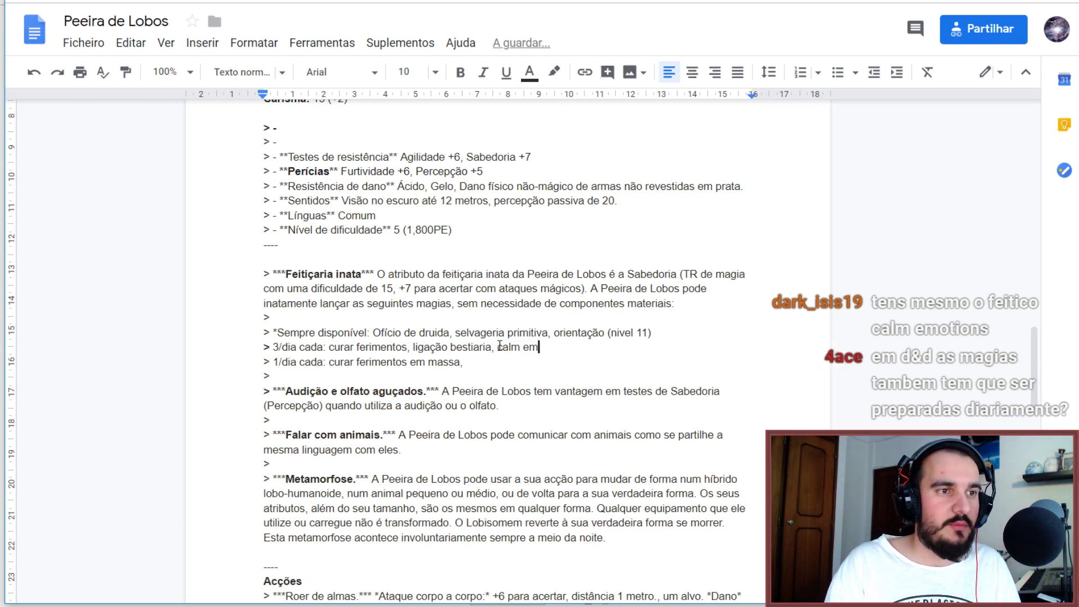
{"action": "key", "text": "BackSpace"}
{"action": "key", "text": "BackSpace"}
{"action": "key", "text": "BackSpace"}
{"action": "key", "text": "BackSpace"}
{"action": "key", "text": "BackSpace"}
{"action": "key", "text": "BackSpace"}
{"action": "key", "text": "BackSpace"}
{"action": "key", "text": "BackSpace"}
{"action": "key", "text": "BackSpace"}
{"action": "key", "text": "BackSpace"}
{"action": "key", "text": "BackSpace"}
{"action": "key", "text": "BackSpace"}
{"action": "key", "text": "BackSpace"}
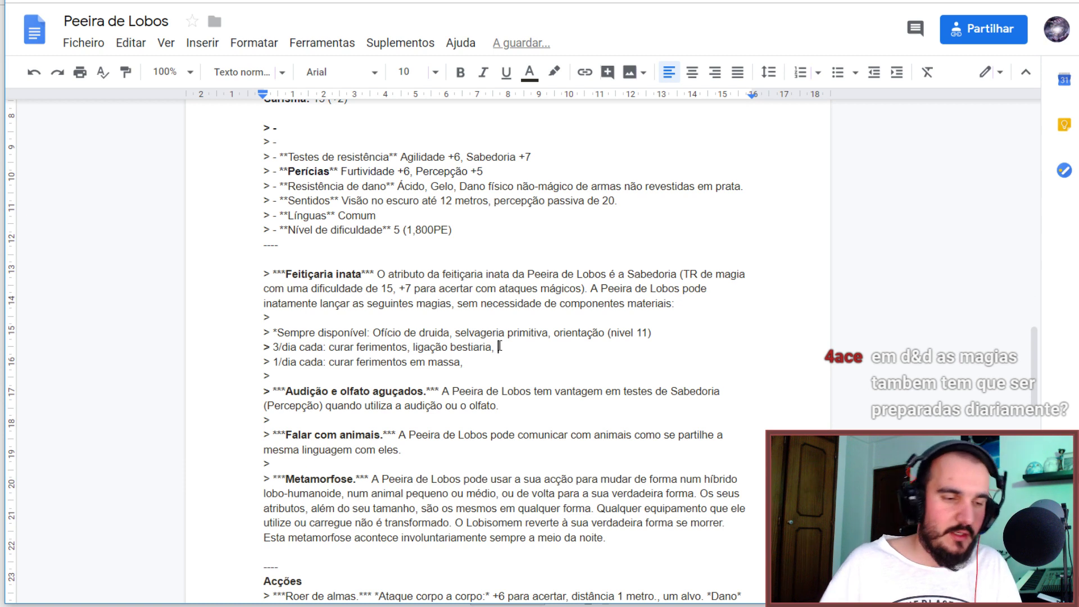
{"action": "type", "text": "acalma"}
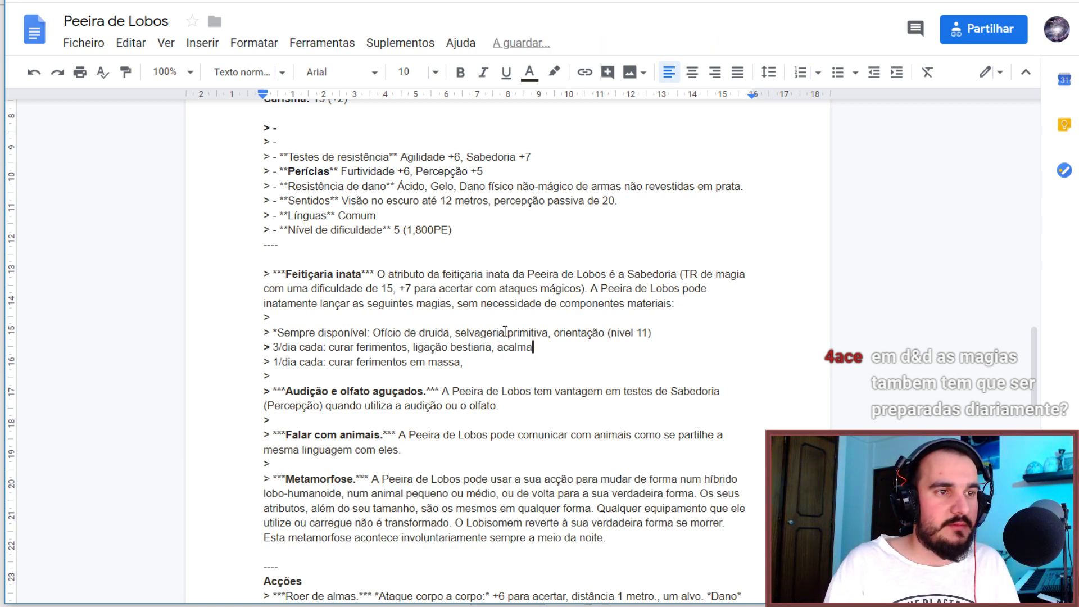
{"action": "type", "text": "r emoções,"}
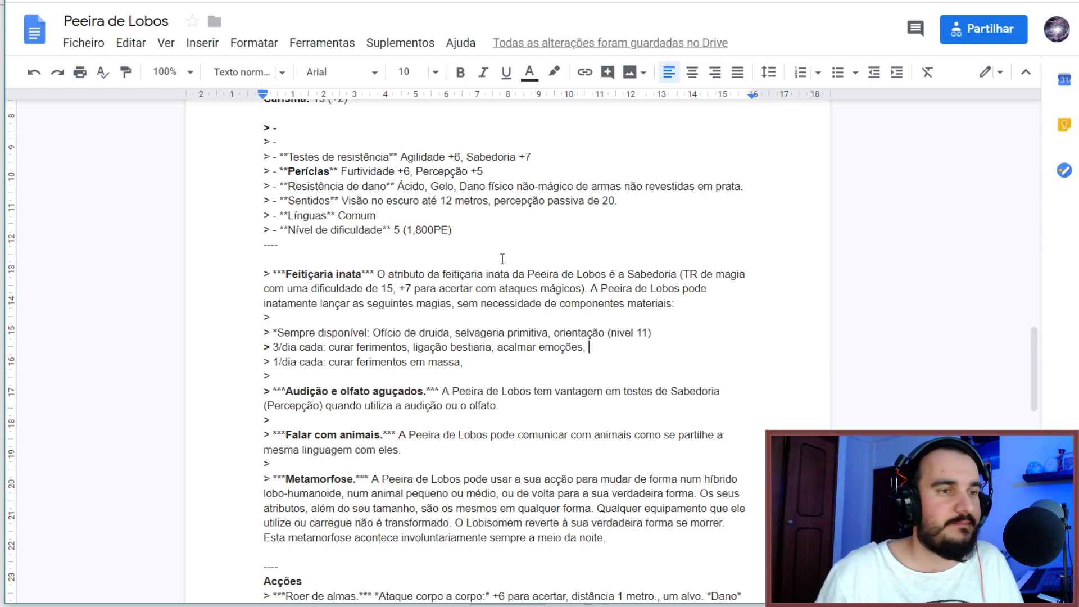
Switch to the Google search tab, search for "calm emotions 5e" and read the spell's Roll20 Compendium page.
{"action": "key", "text": "alt+Tab"}
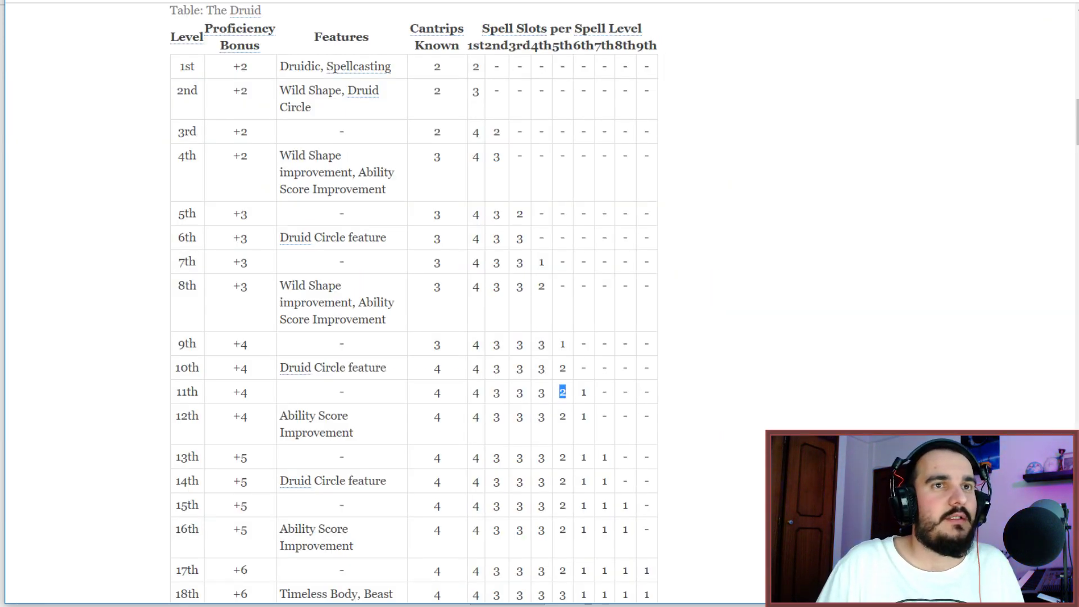
{"action": "key", "text": "alt+Tab"}
{"action": "left_click", "coordinate": [281, 34]}
{"action": "key", "text": "ctrl+a"}
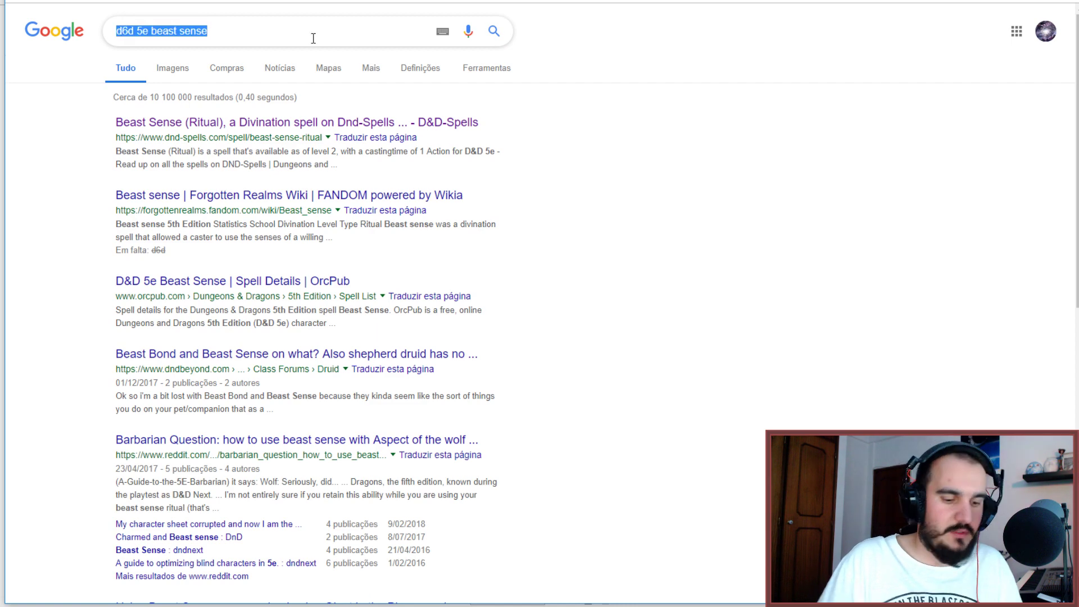
{"action": "type", "text": "calm emoti"}
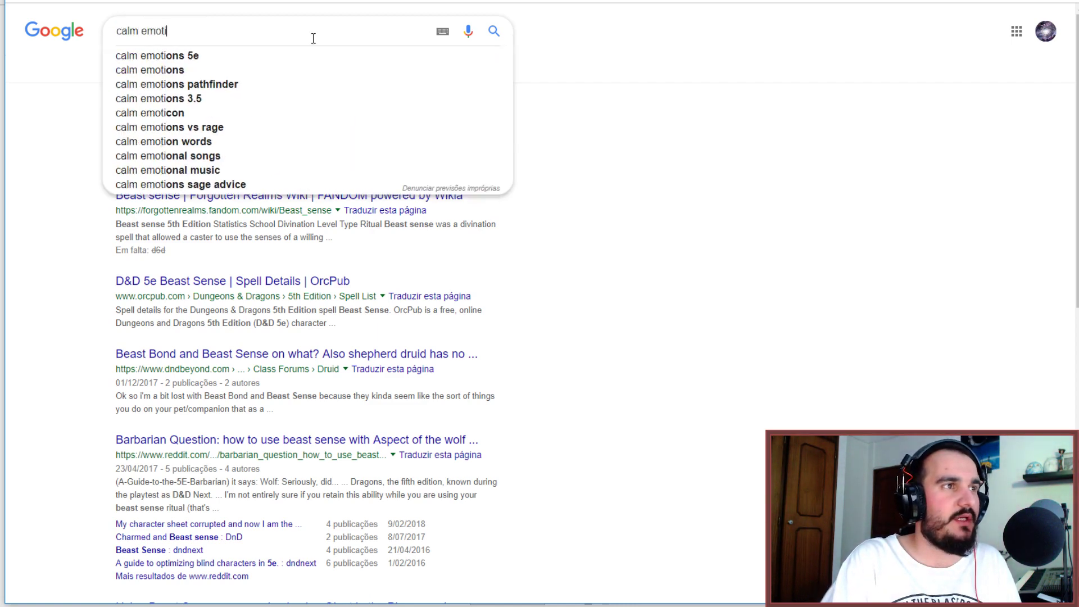
{"action": "key", "text": "Down"}
{"action": "key", "text": "Return"}
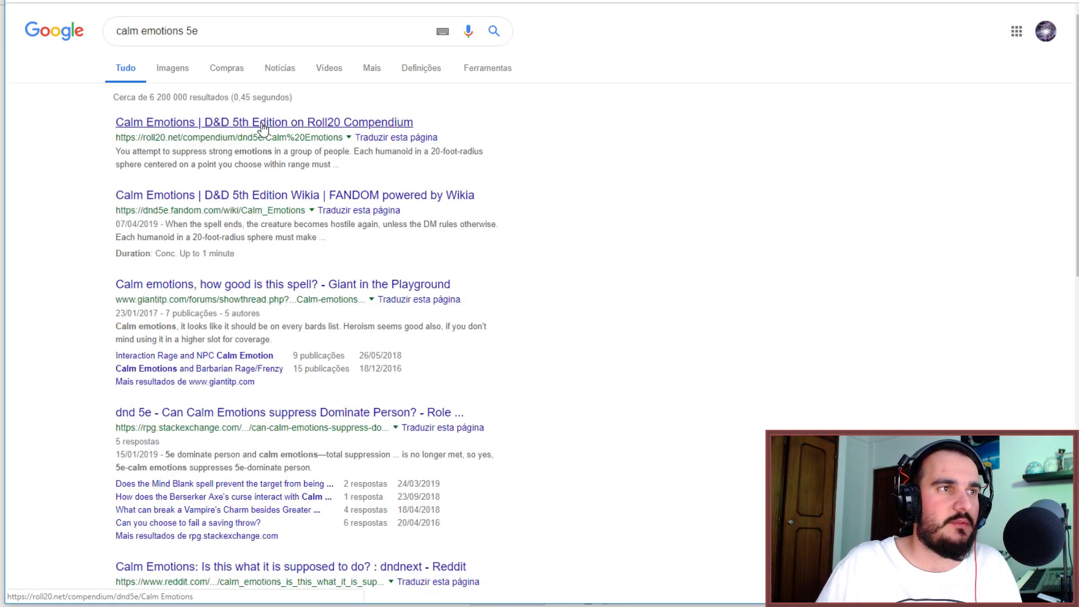
{"action": "left_click", "coordinate": [262, 126]}
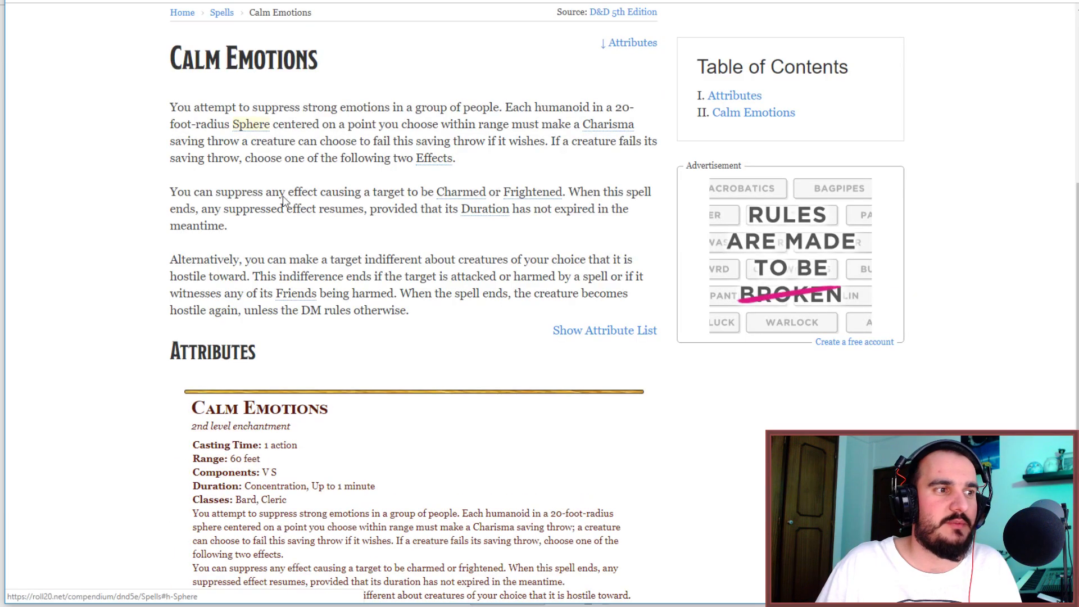
{"action": "scroll", "coordinate": [287, 214], "scroll_direction": "down", "scroll_amount": 1}
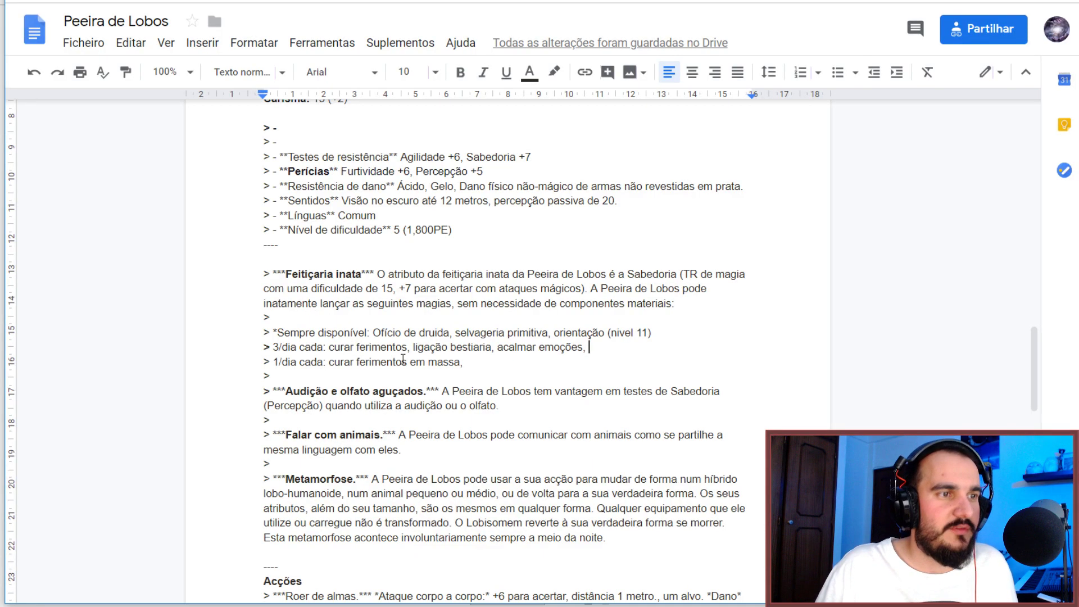
Switch to the donjon 5e Spell Sheet and look through the 2nd-level spells for another 3/dia candidate.
{"action": "left_click", "coordinate": [589, 347]}
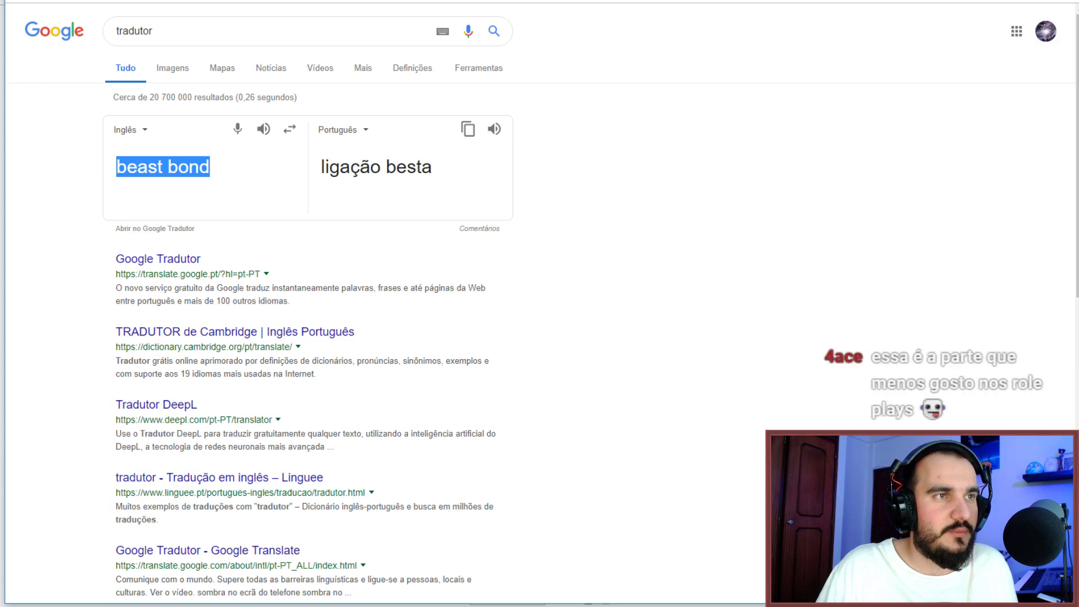
{"action": "key", "text": "ctrl+Tab"}
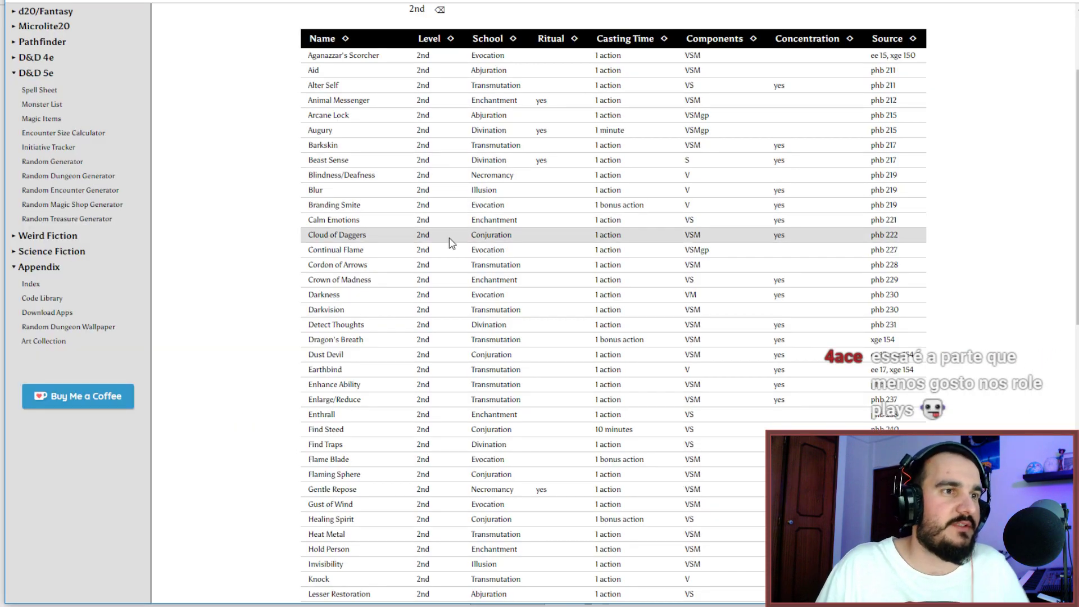
{"action": "scroll", "coordinate": [450, 238], "scroll_direction": "down", "scroll_amount": 1}
{"action": "scroll", "coordinate": [402, 237], "scroll_direction": "down", "scroll_amount": 2}
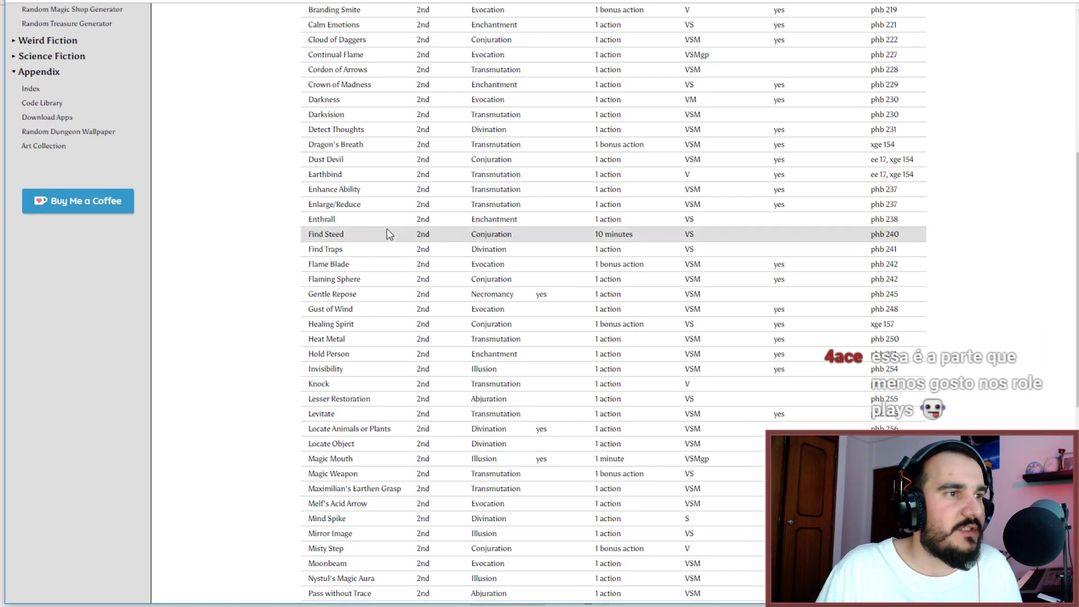
{"action": "scroll", "coordinate": [377, 224], "scroll_direction": "down", "scroll_amount": 1}
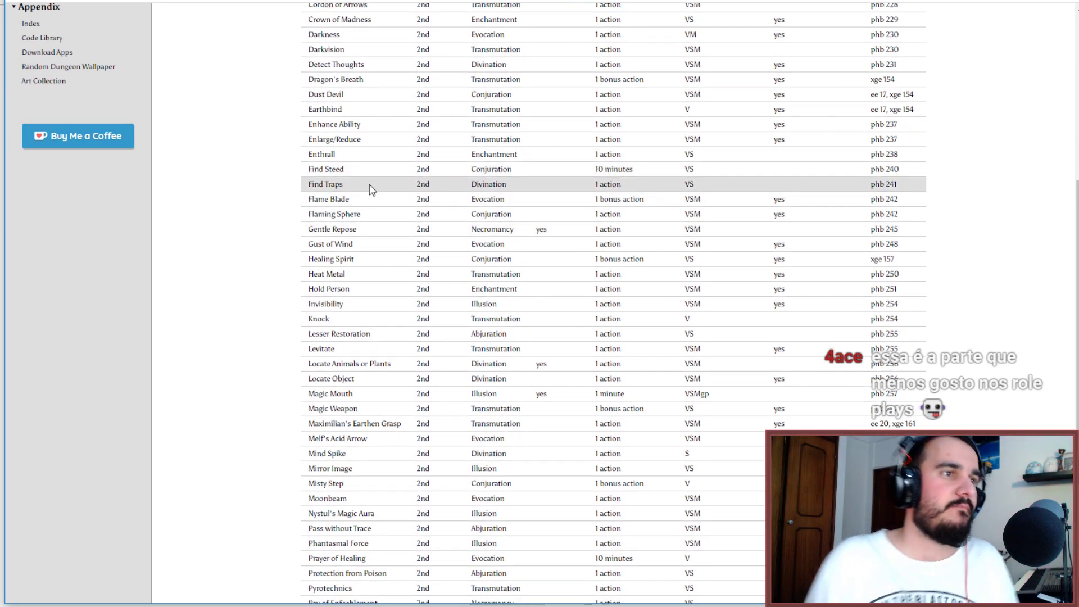
{"action": "scroll", "coordinate": [371, 190], "scroll_direction": "up", "scroll_amount": 5}
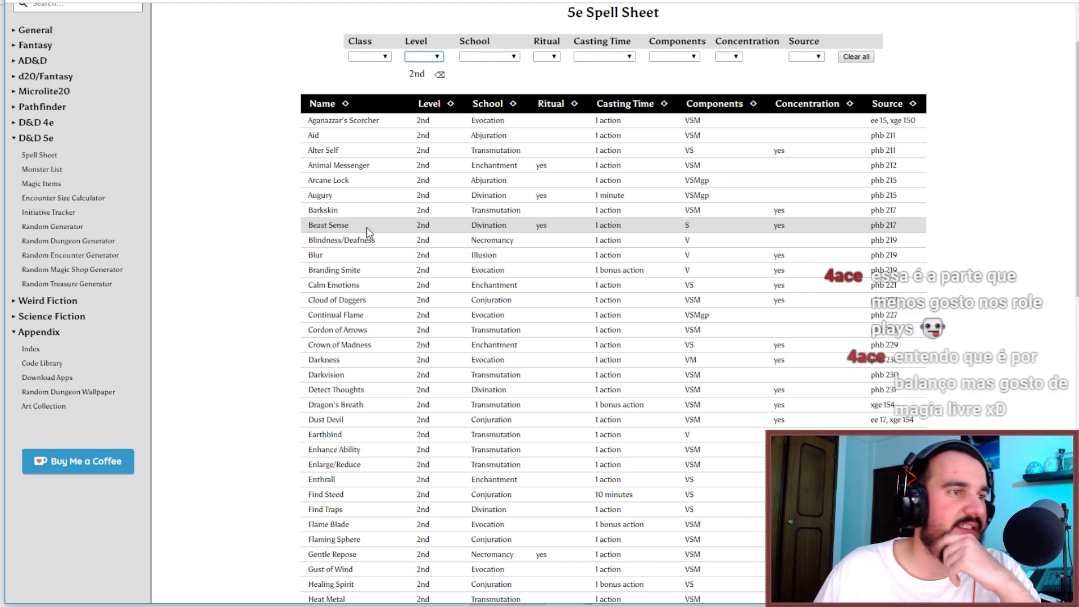
{"action": "scroll", "coordinate": [363, 186], "scroll_direction": "down", "scroll_amount": 1}
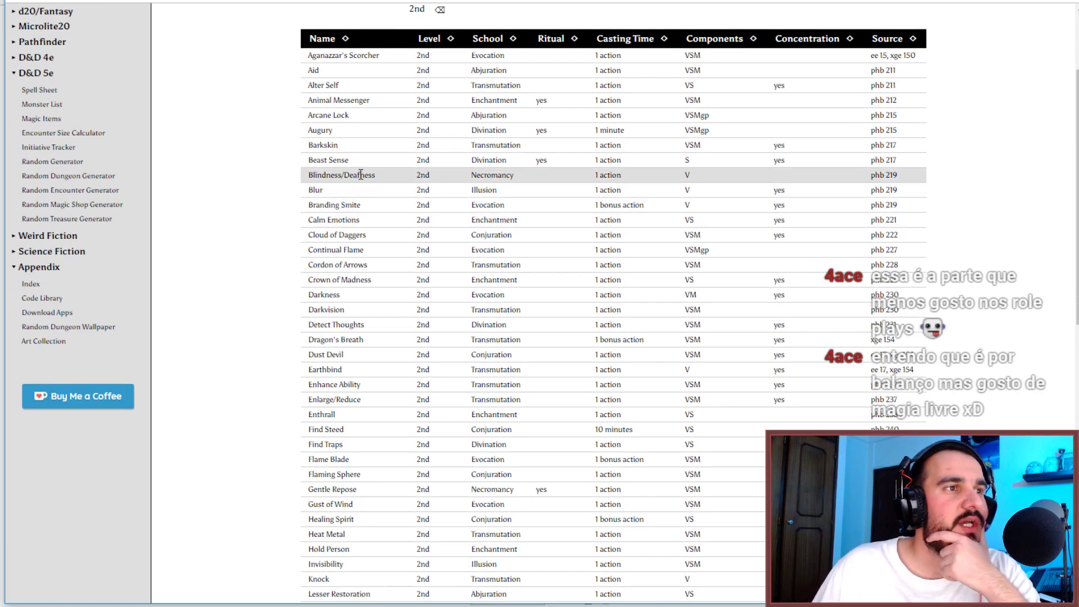
{"action": "scroll", "coordinate": [363, 199], "scroll_direction": "down", "scroll_amount": 1}
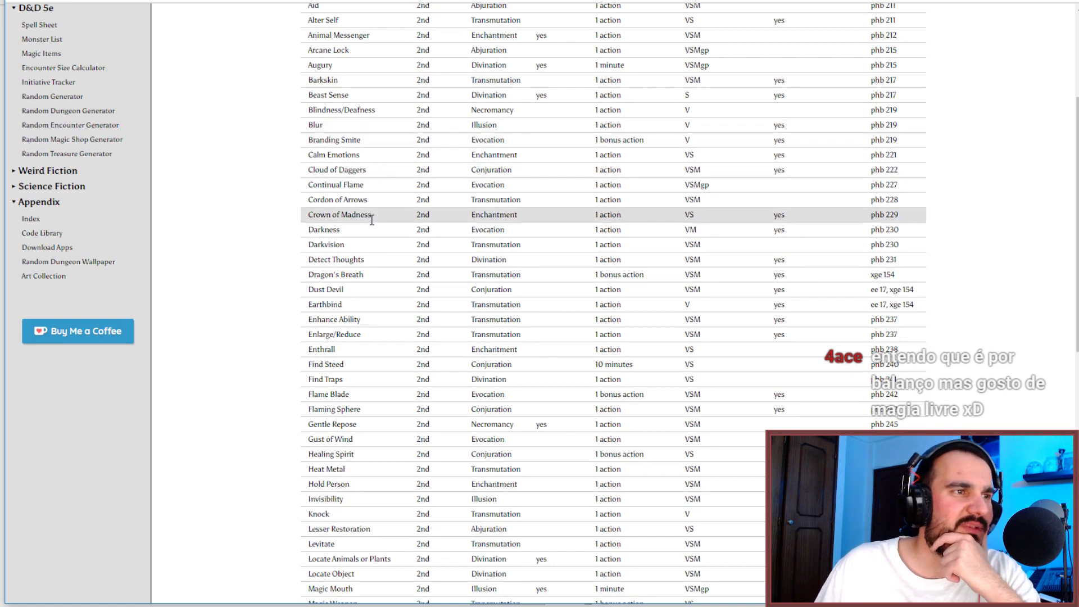
{"action": "scroll", "coordinate": [370, 229], "scroll_direction": "down", "scroll_amount": 1}
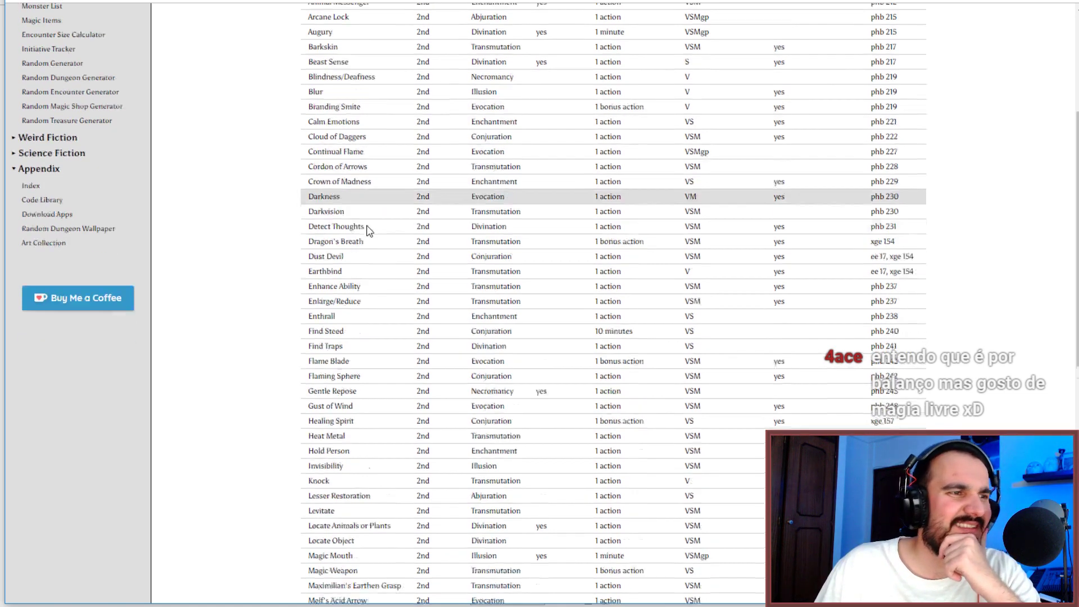
{"action": "scroll", "coordinate": [368, 228], "scroll_direction": "down", "scroll_amount": 1}
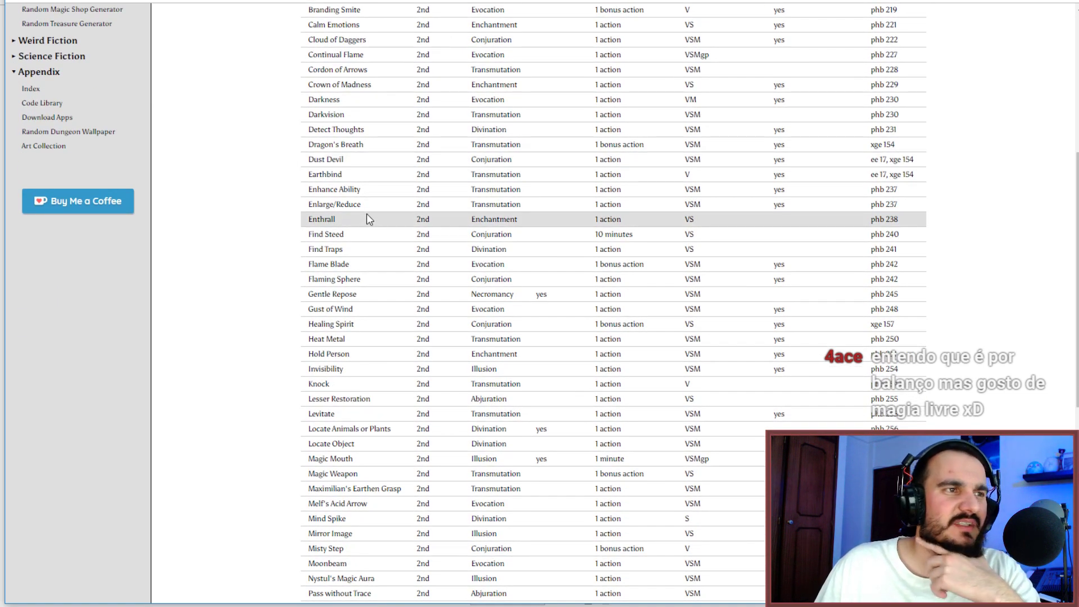
{"action": "scroll", "coordinate": [367, 214], "scroll_direction": "down", "scroll_amount": 1}
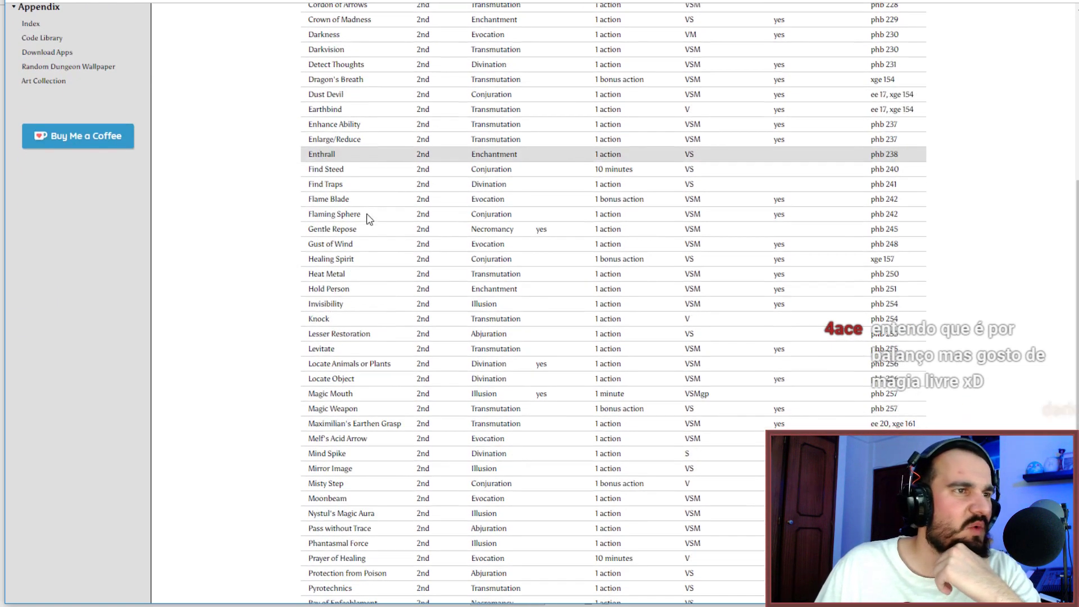
Open the Enhance Ability and Lesser Restoration entries in the spell list and read the Lesser Restoration description.
{"action": "left_click", "coordinate": [355, 126]}
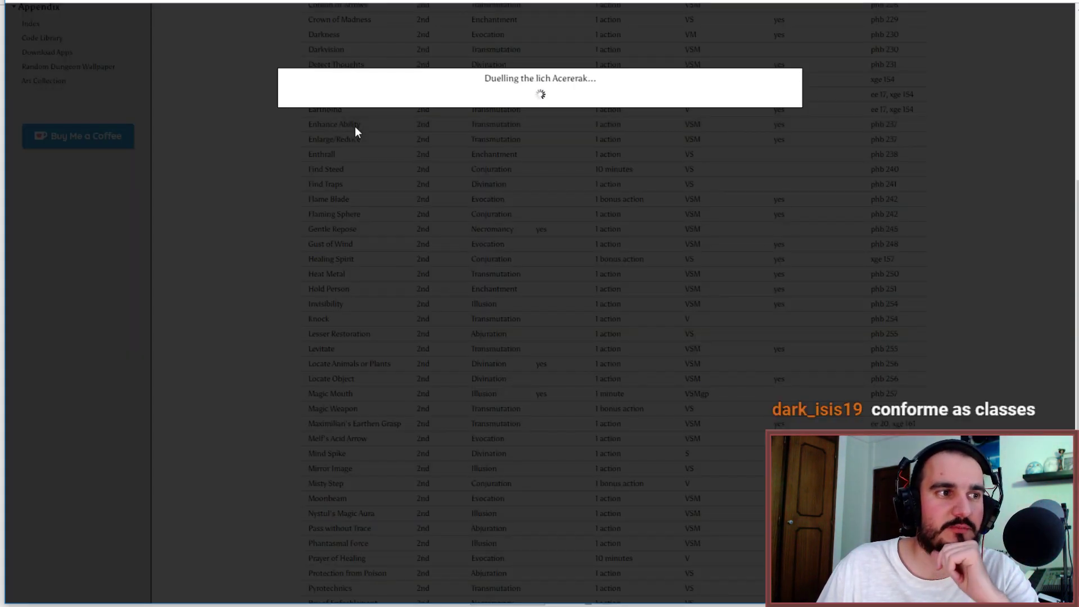
{"action": "left_click", "coordinate": [961, 183]}
{"action": "left_click", "coordinate": [344, 339]}
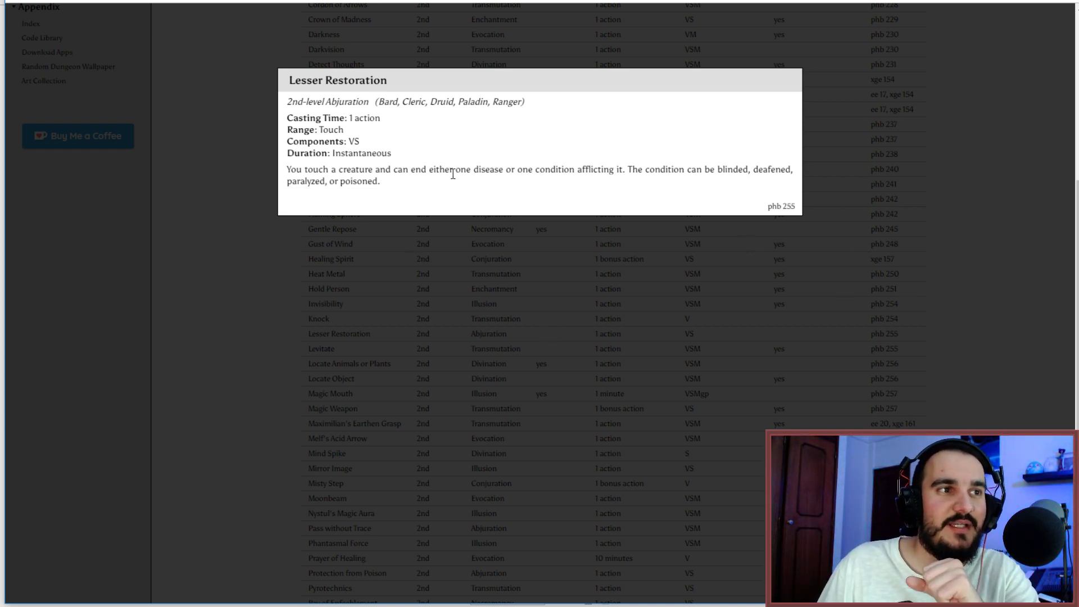
{"action": "left_click", "coordinate": [934, 244]}
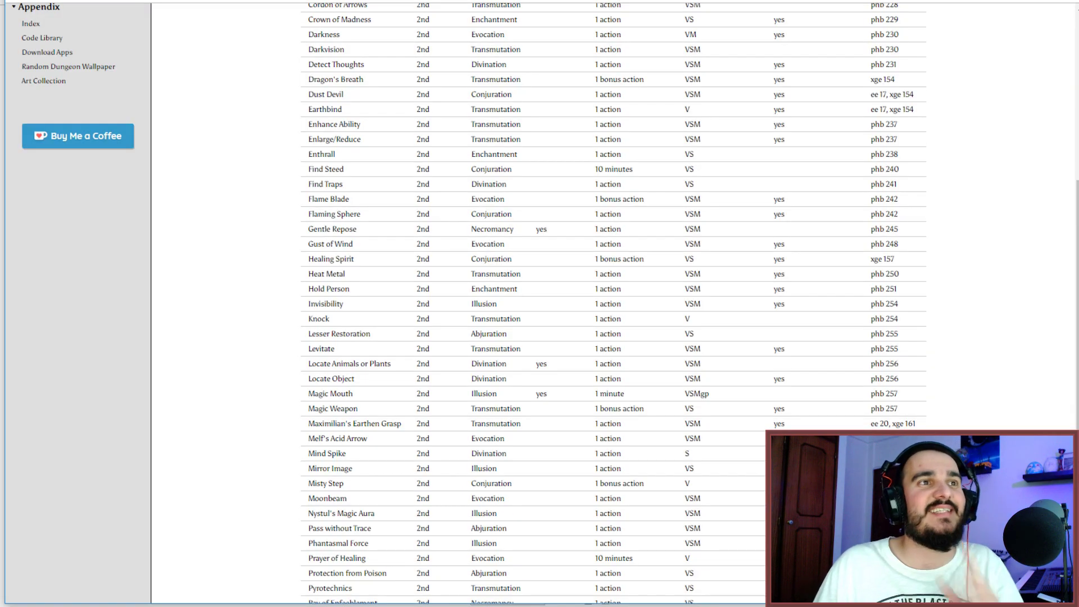
Translate "lesser restoration" from English to Portuguese in the Google translator tab.
{"action": "key", "text": "alt+Tab"}
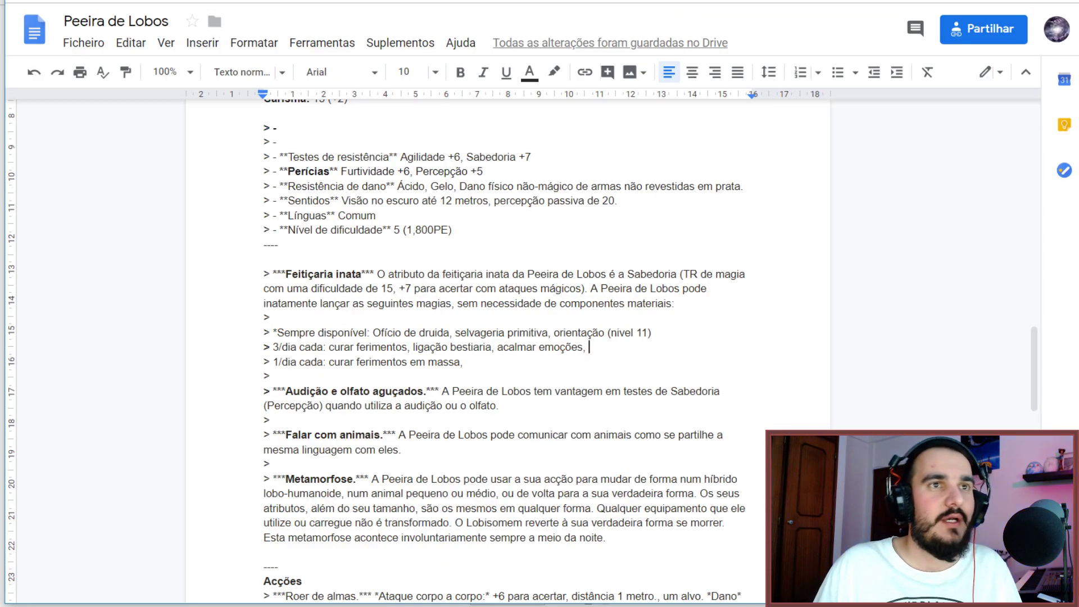
{"action": "key", "text": "alt+Tab"}
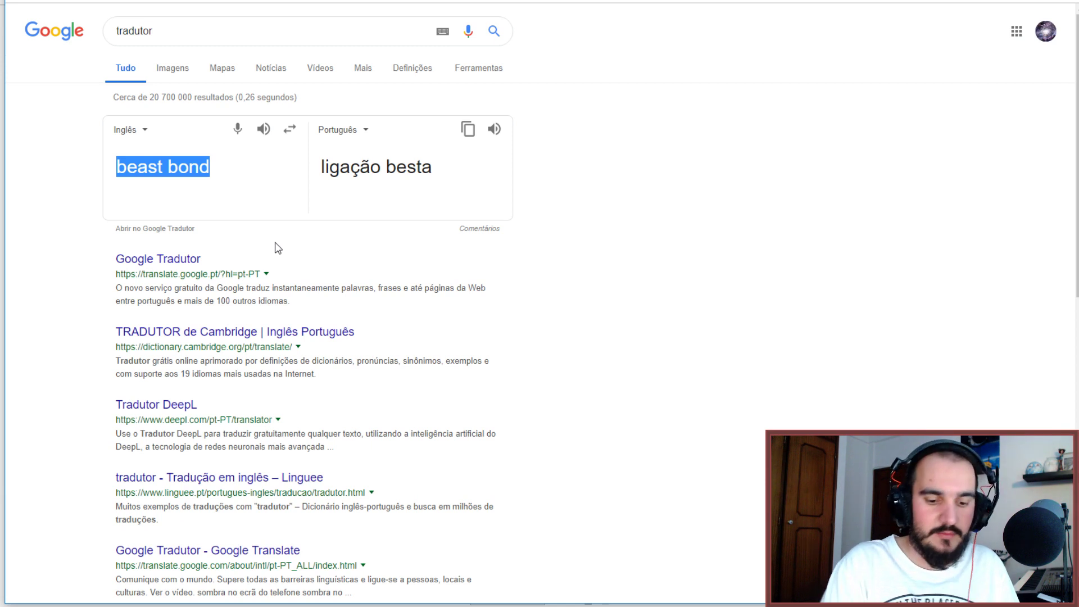
{"action": "type", "text": "lesser resto"}
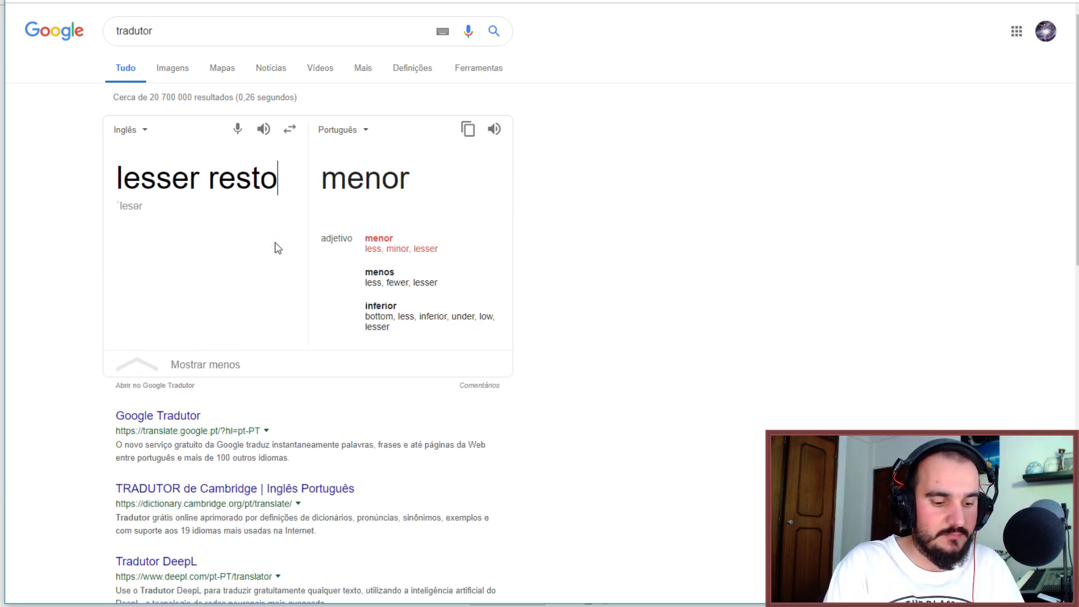
{"action": "type", "text": "ration"}
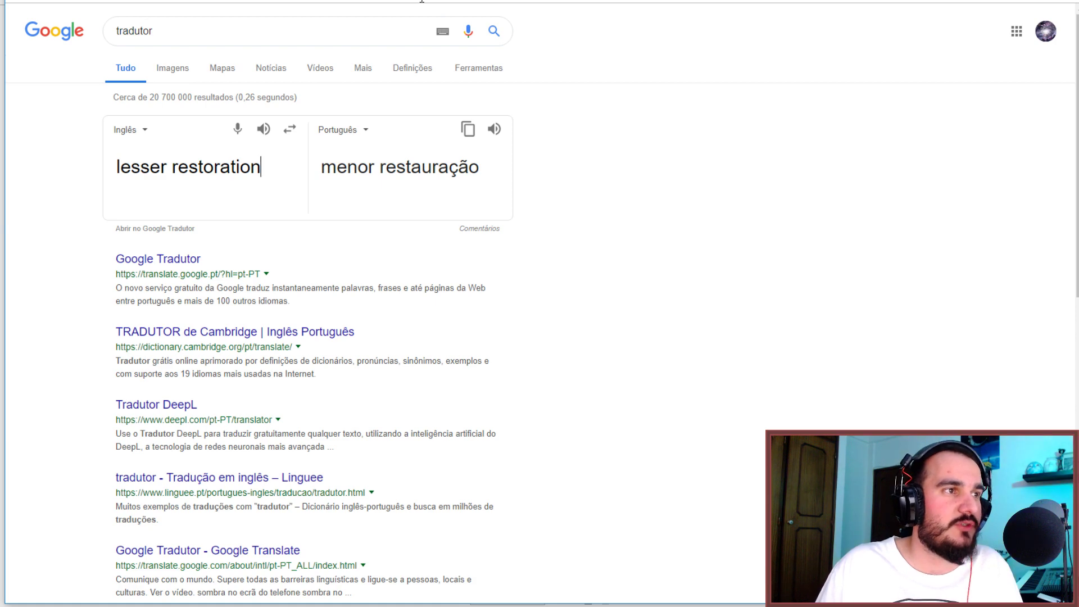
Return to the Peeira de Lobos document and add "restauração" after "acalmar emoções," in the 3/dia line.
{"action": "key", "text": "alt+Tab"}
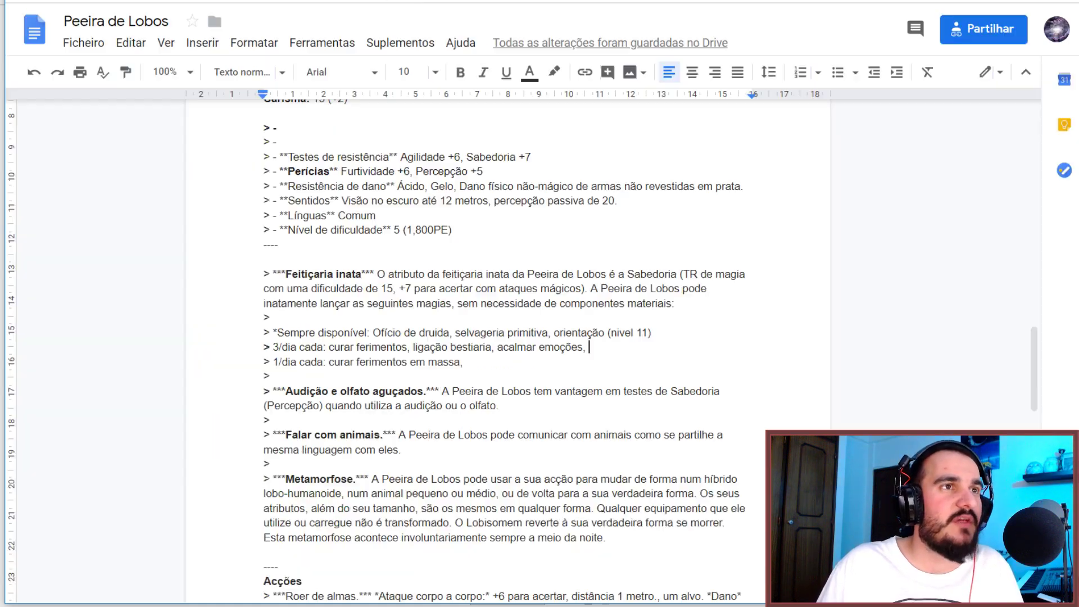
{"action": "type", "text": "resta"}
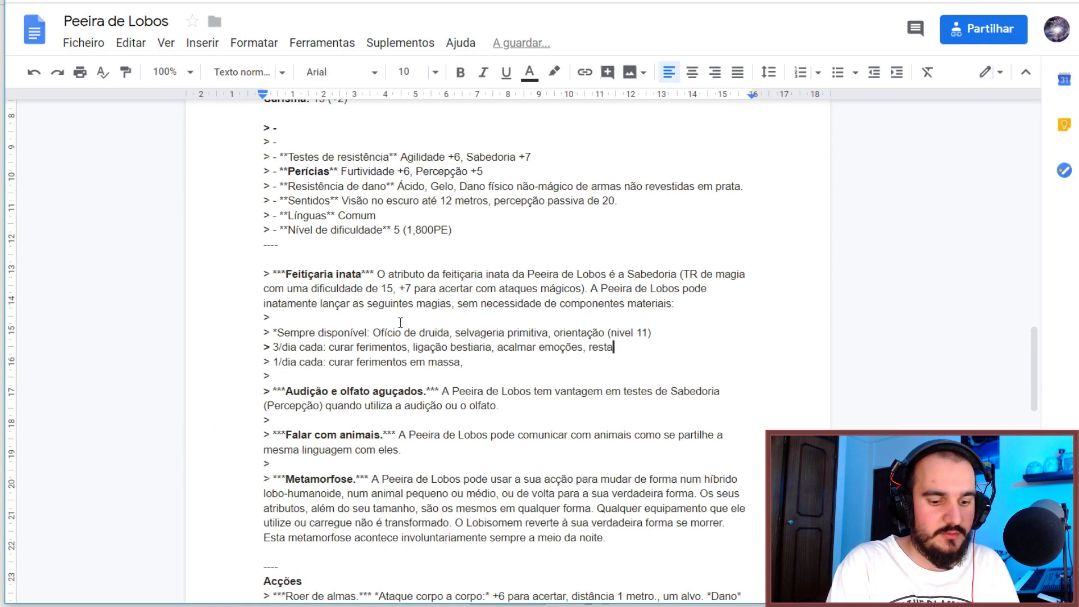
{"action": "type", "text": "uração meno"}
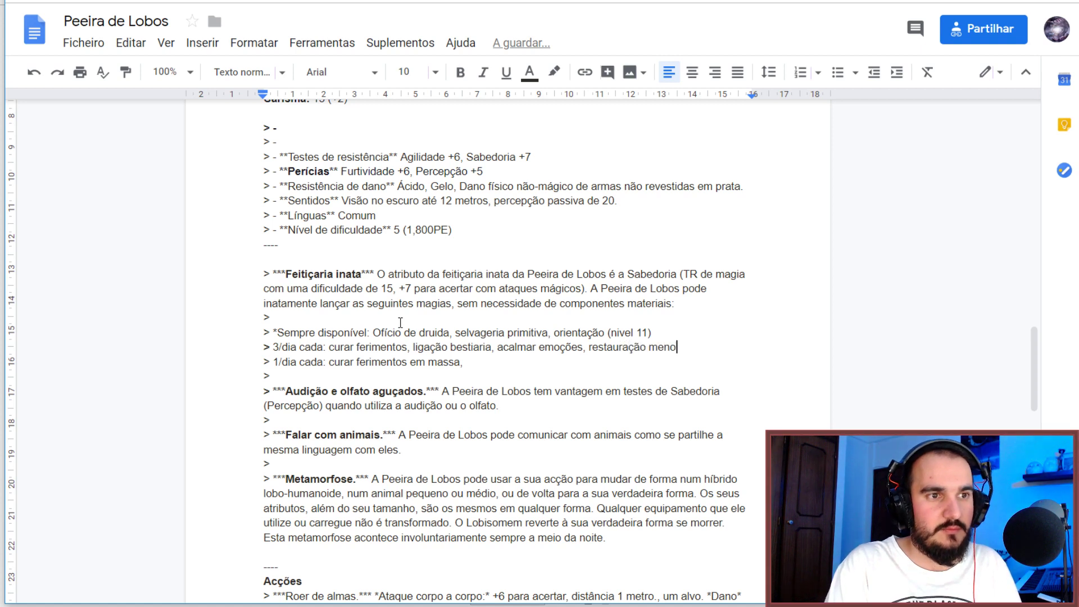
{"action": "key", "text": "BackSpace"}
{"action": "key", "text": "BackSpace"}
{"action": "key", "text": "BackSpace"}
{"action": "key", "text": "BackSpace"}
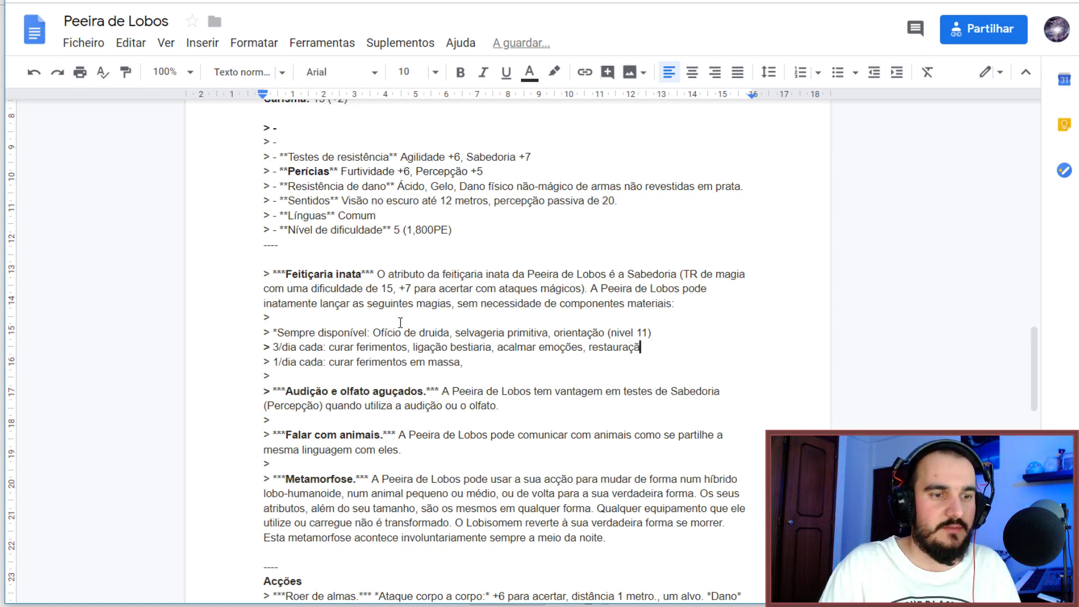
{"action": "type", "text": "o"}
Insert "menor" before "restauração" in the 3/dia line and end the entry with a comma.
{"action": "key", "text": "Left"}
{"action": "key", "text": "Left"}
{"action": "key", "text": "Left"}
{"action": "key", "text": "Left"}
{"action": "key", "text": "Left"}
{"action": "key", "text": "Left"}
{"action": "key", "text": "Left"}
{"action": "key", "text": "Left"}
{"action": "key", "text": "Left"}
{"action": "key", "text": "Left"}
{"action": "key", "text": "Left"}
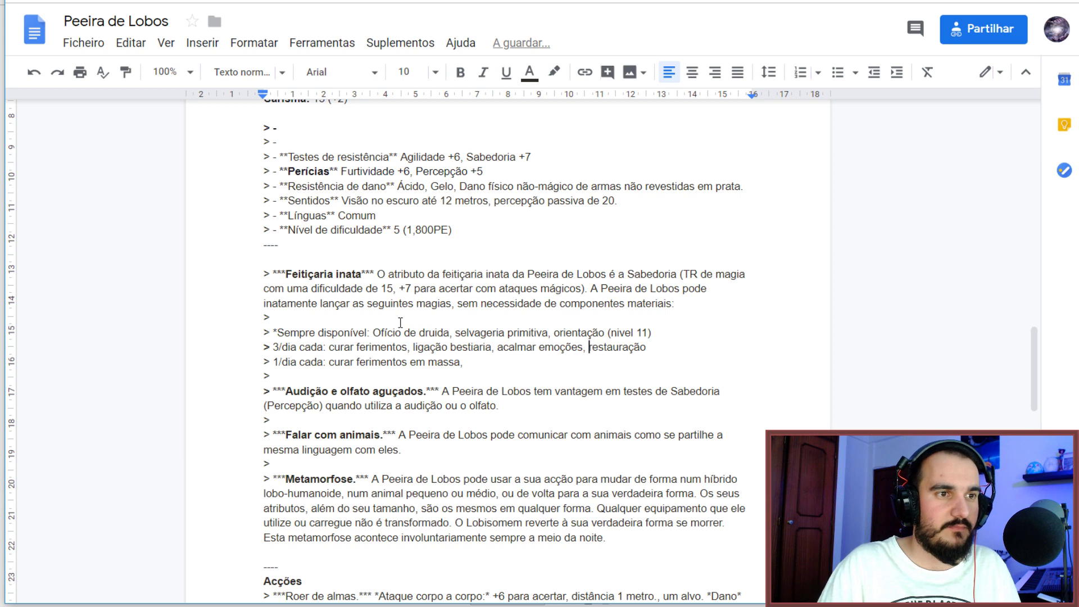
{"action": "type", "text": "menor"}
{"action": "key", "text": "Right"}
{"action": "key", "text": "Right"}
{"action": "key", "text": "Right"}
{"action": "key", "text": "Right"}
{"action": "key", "text": "Right"}
{"action": "key", "text": "Right"}
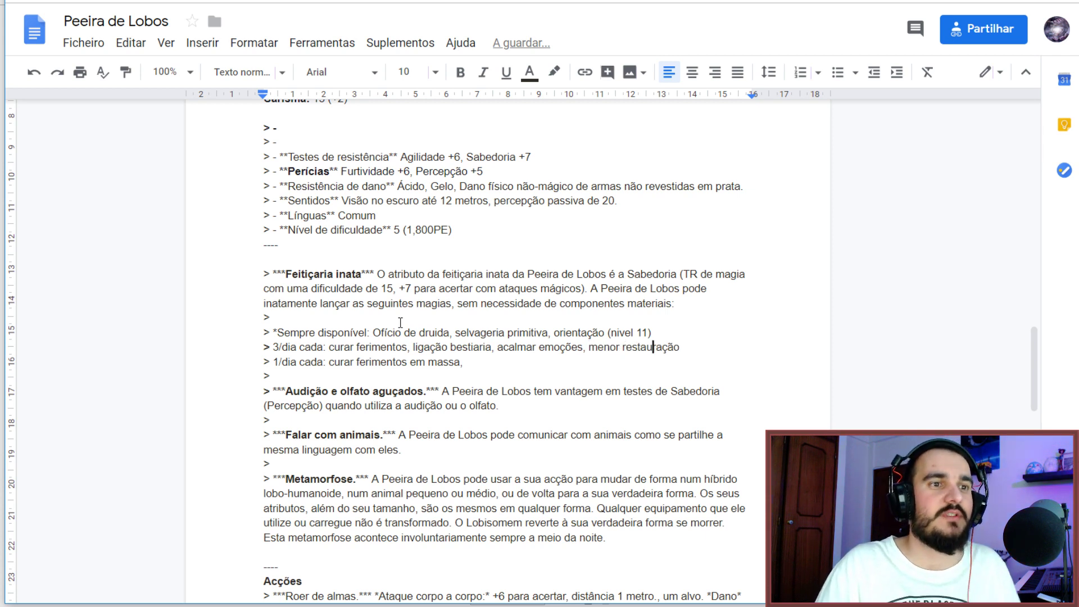
{"action": "key", "text": "Right"}
{"action": "key", "text": "Right"}
{"action": "key", "text": "Right"}
{"action": "key", "text": "Right"}
{"action": "key", "text": "Right"}
{"action": "type", "text": ","}
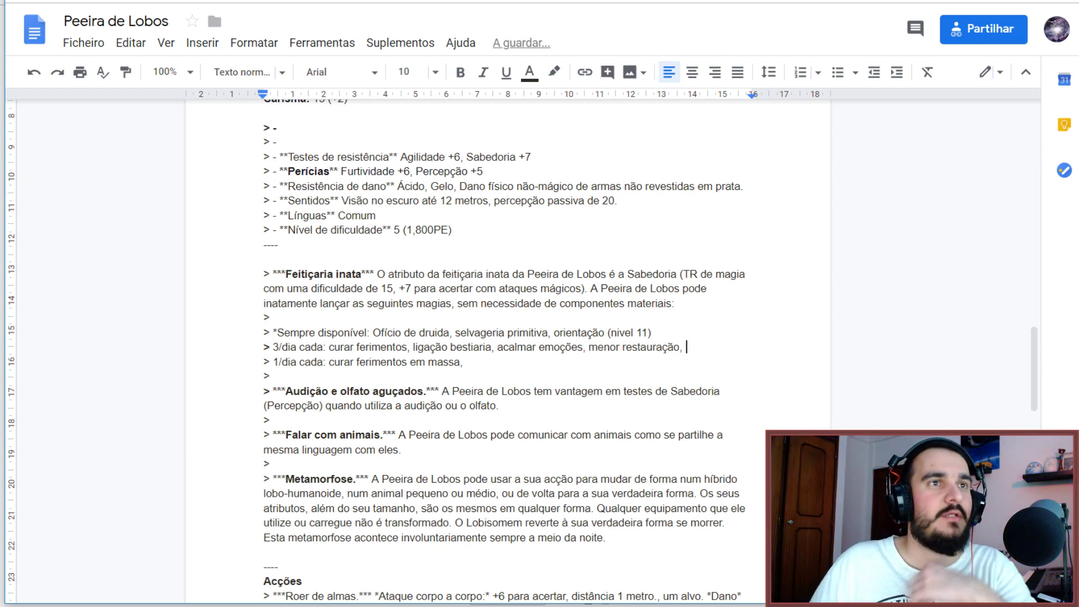
Go back to the donjon 5e Spell Sheet and look through the full 2nd-level spell list for further candidates.
{"action": "key", "text": "alt+Tab"}
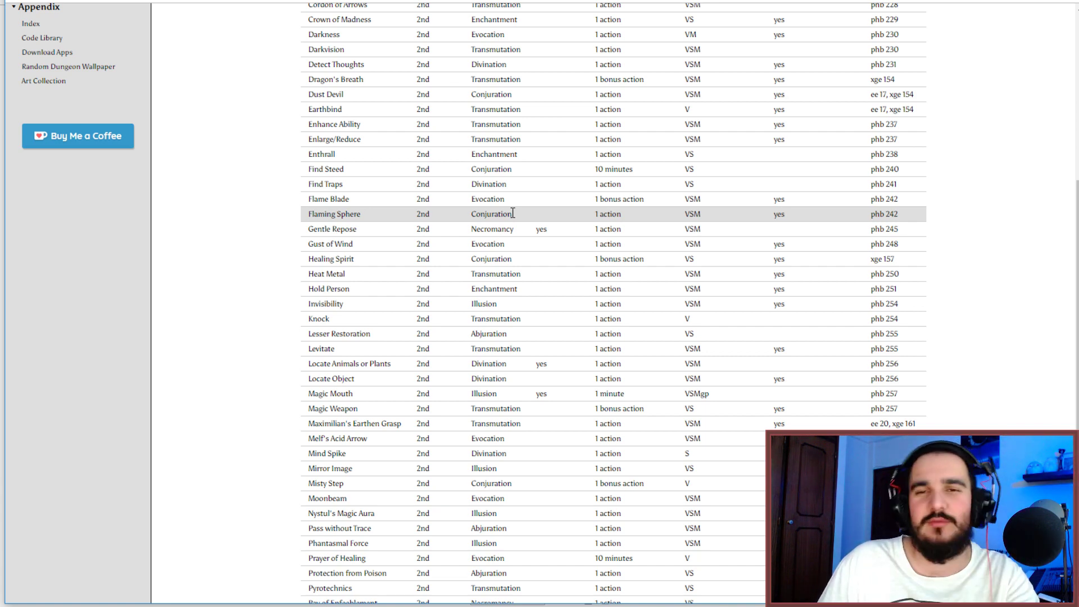
{"action": "scroll", "coordinate": [512, 214], "scroll_direction": "up", "scroll_amount": 7}
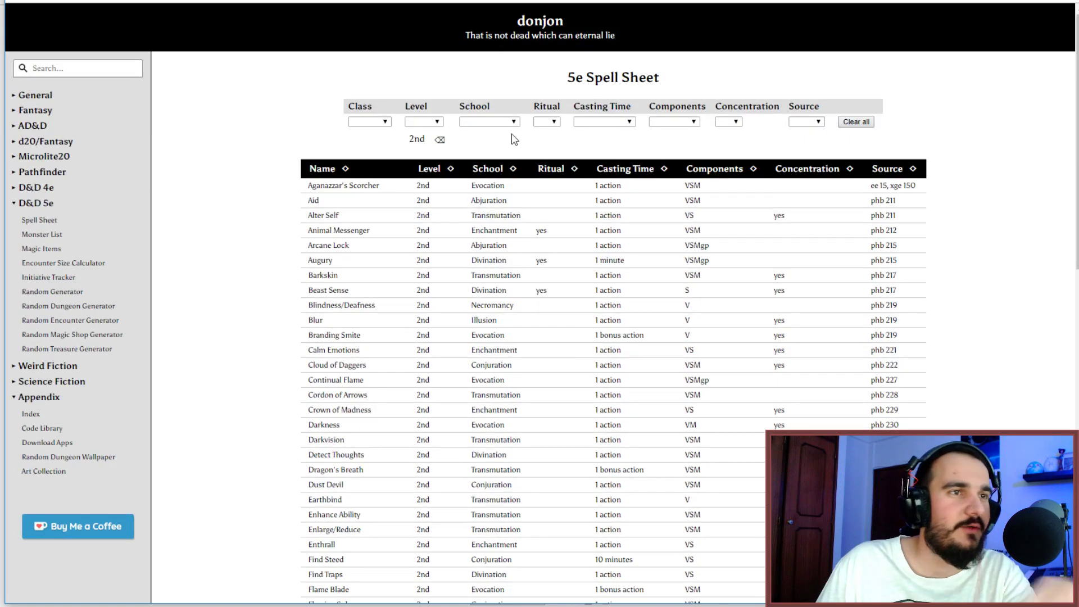
{"action": "scroll", "coordinate": [445, 207], "scroll_direction": "down", "scroll_amount": 8}
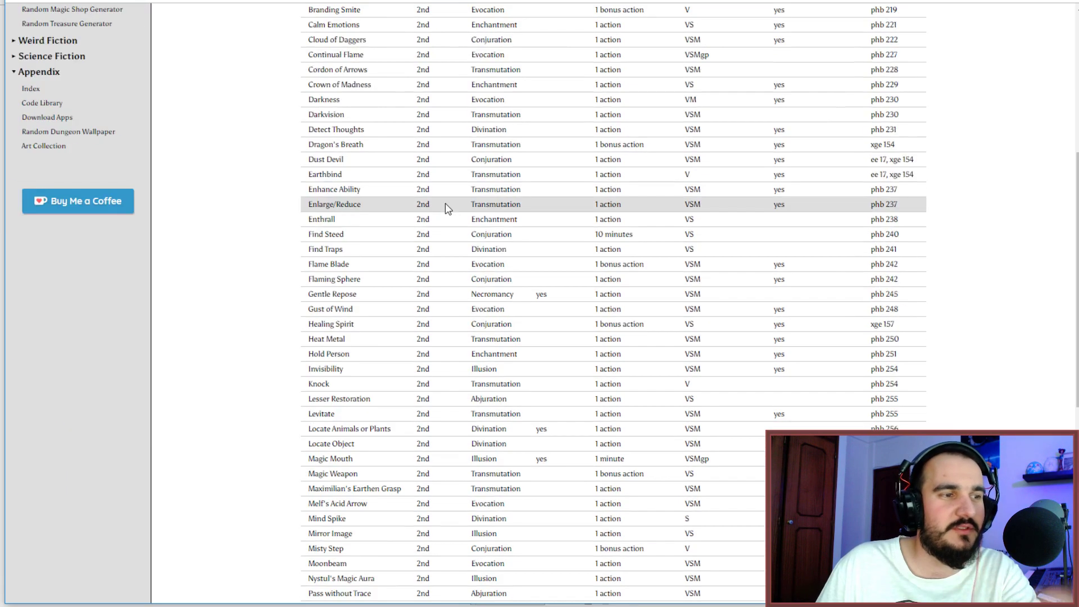
{"action": "scroll", "coordinate": [448, 208], "scroll_direction": "down", "scroll_amount": 5}
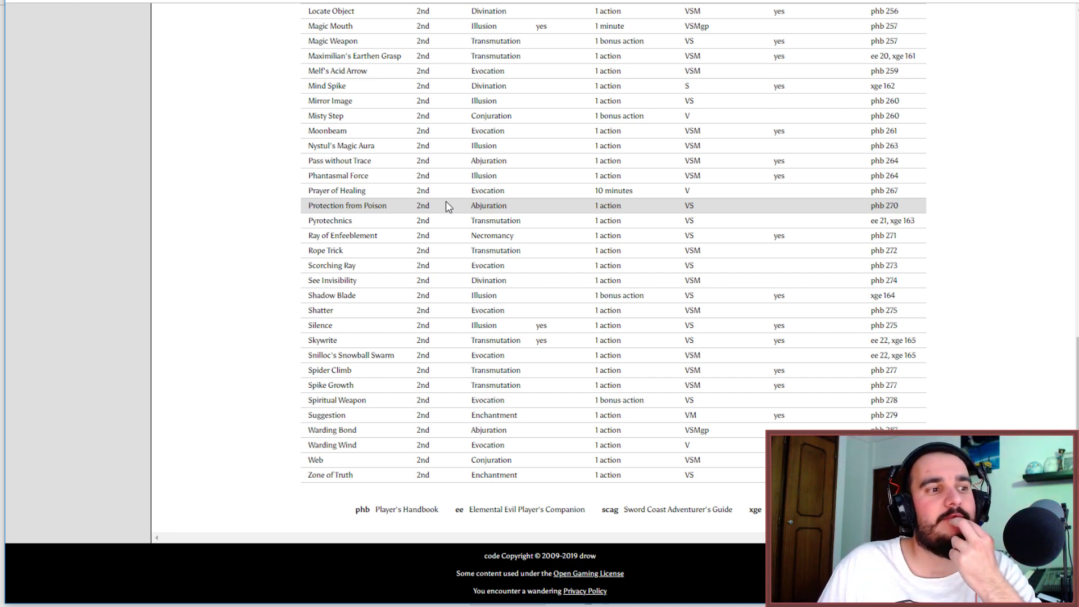
{"action": "scroll", "coordinate": [448, 207], "scroll_direction": "up", "scroll_amount": 5}
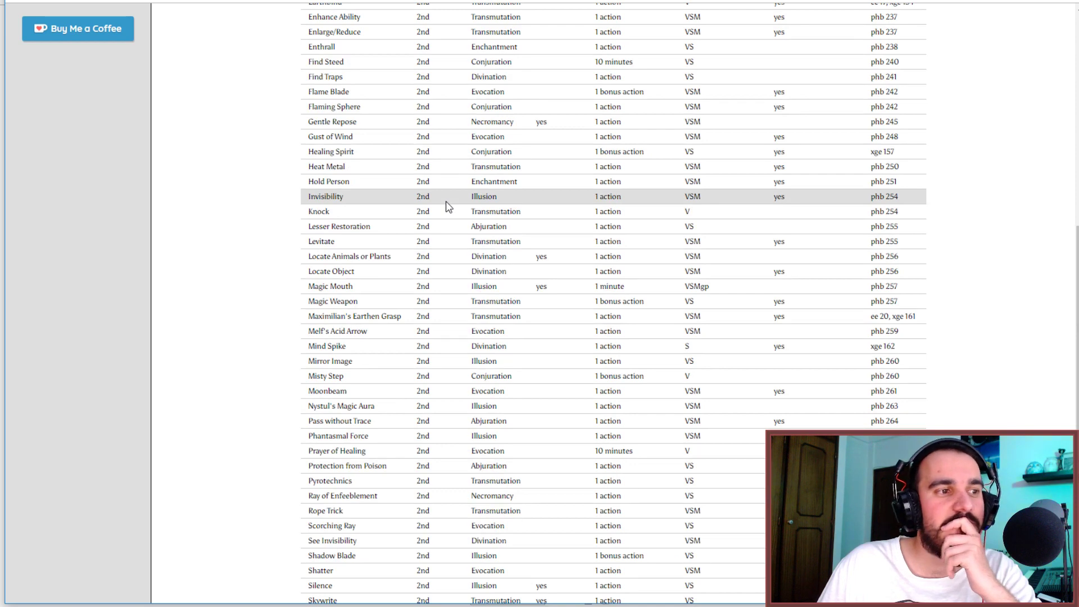
Search Google for "charm person" in a new browser tab.
{"action": "scroll", "coordinate": [447, 206], "scroll_direction": "up", "scroll_amount": 10}
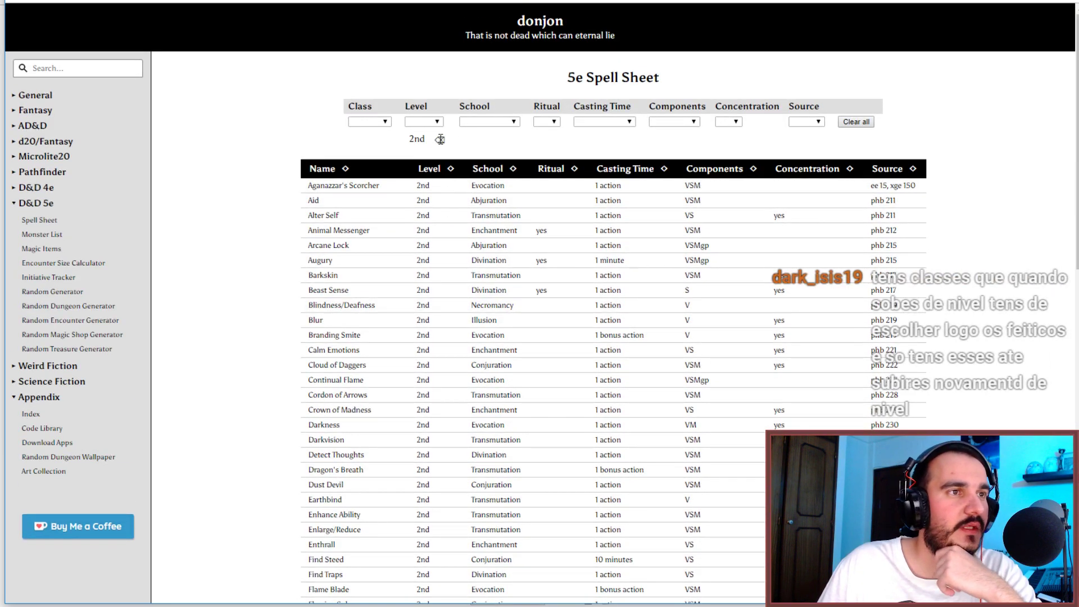
{"action": "left_click", "coordinate": [440, 139]}
{"action": "key", "text": "ctrl+t"}
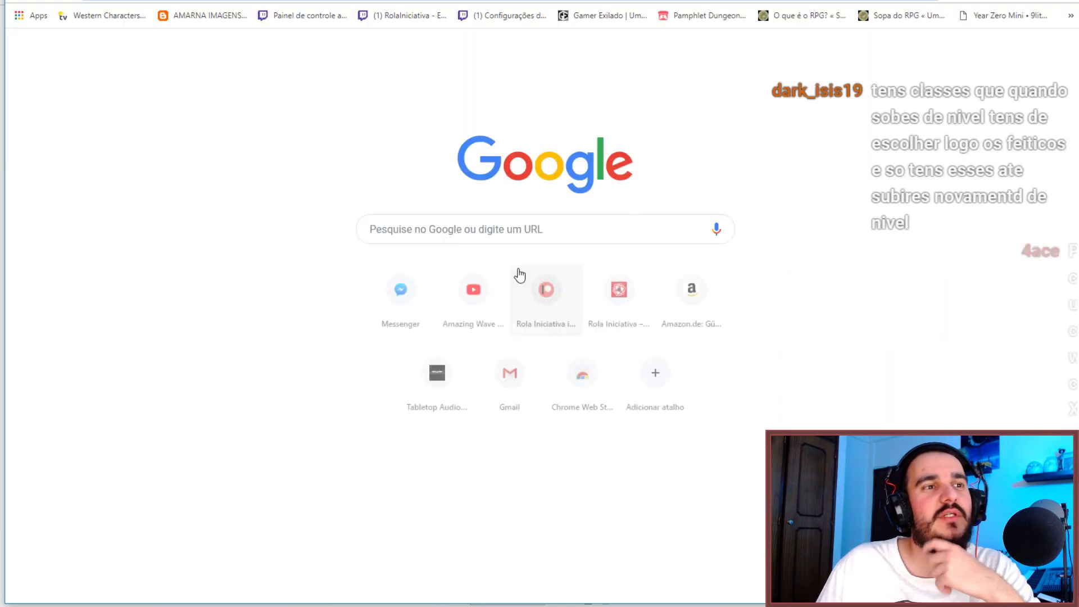
{"action": "type", "text": "char mper"}
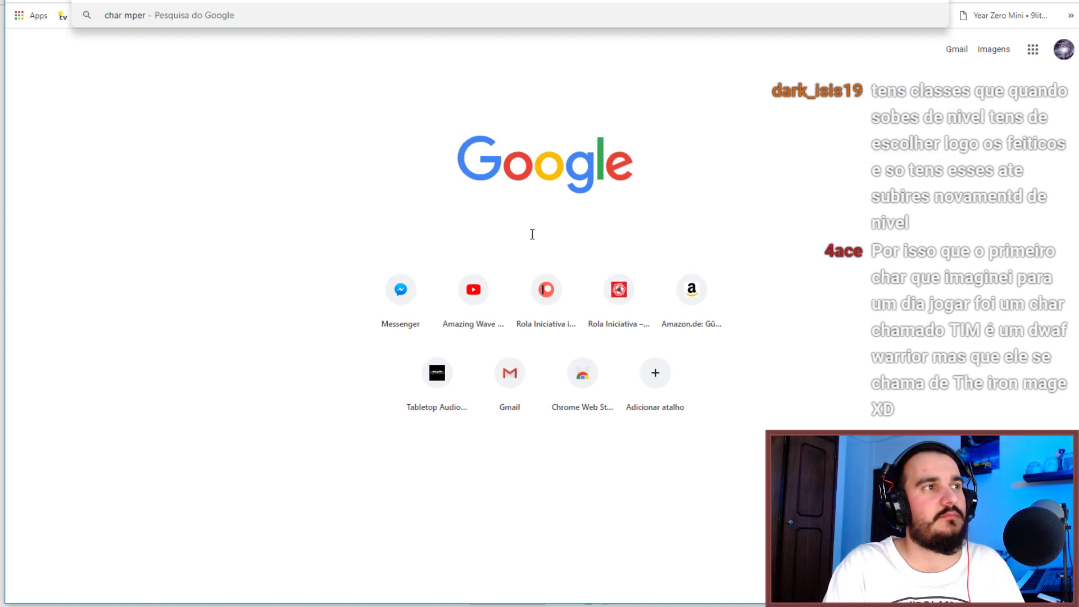
{"action": "key", "text": "BackSpace"}
{"action": "key", "text": "BackSpace"}
{"action": "key", "text": "BackSpace"}
{"action": "key", "text": "BackSpace"}
{"action": "type", "text": "m person"}
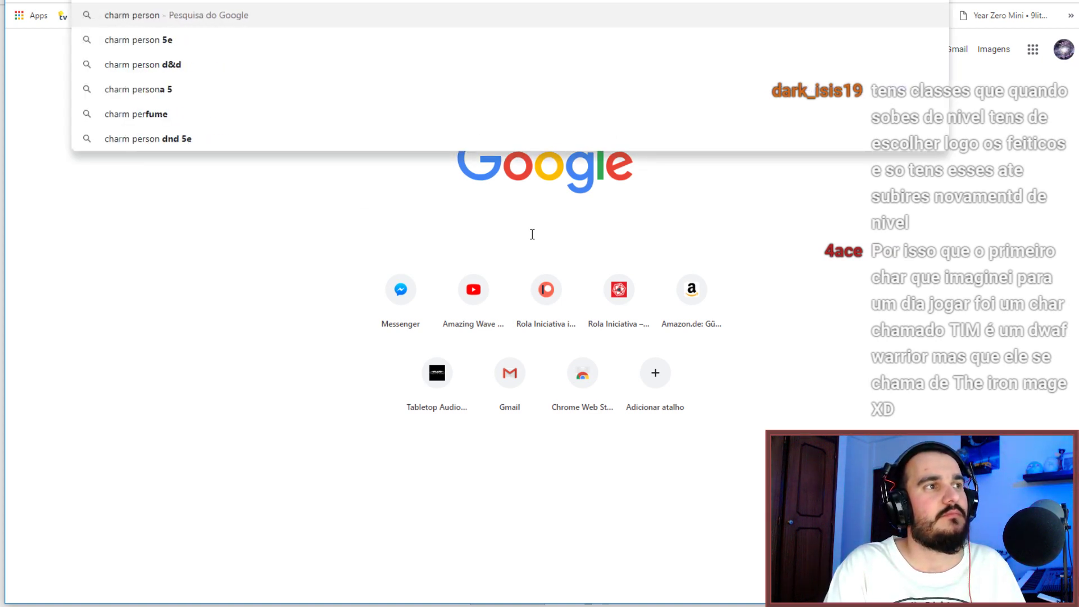
{"action": "key", "text": "Return"}
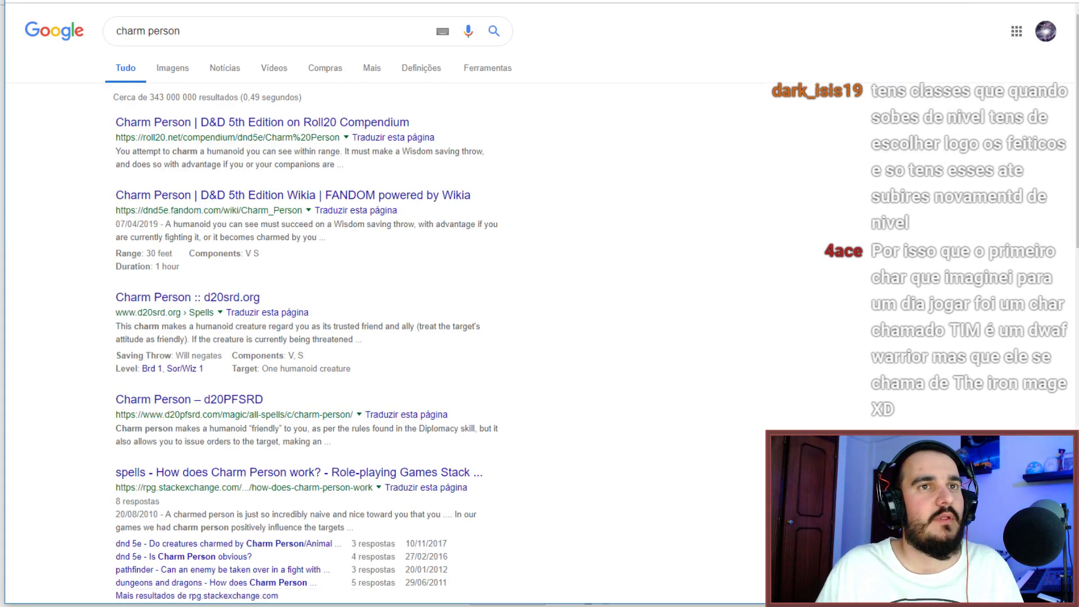
Search Google for "charm beast 5e" instead.
{"action": "triple_click", "coordinate": [180, 33]}
{"action": "type", "text": "ch"}
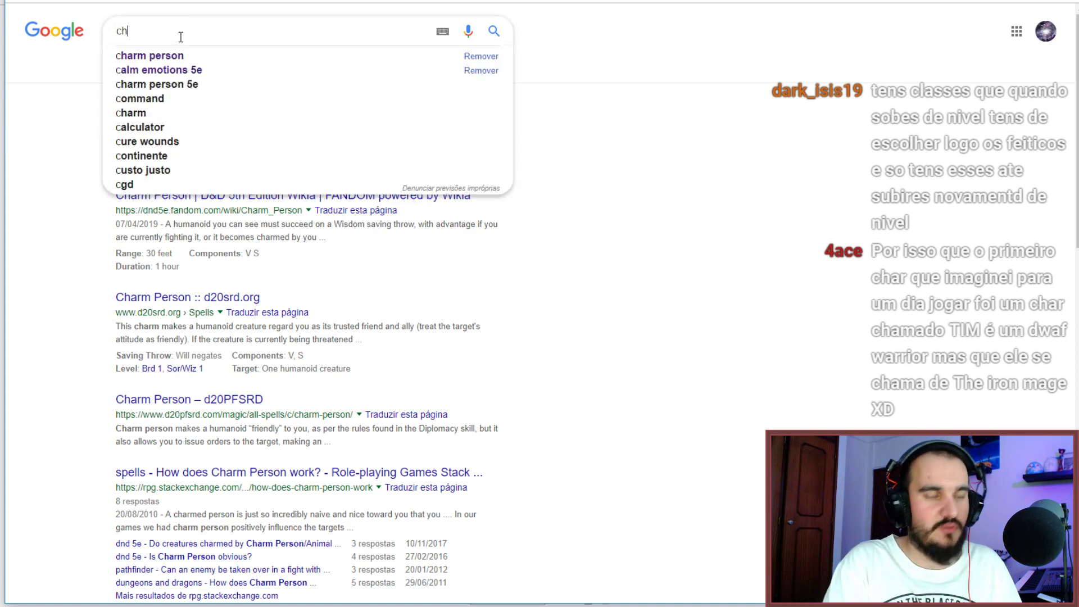
{"action": "type", "text": "arm beast"}
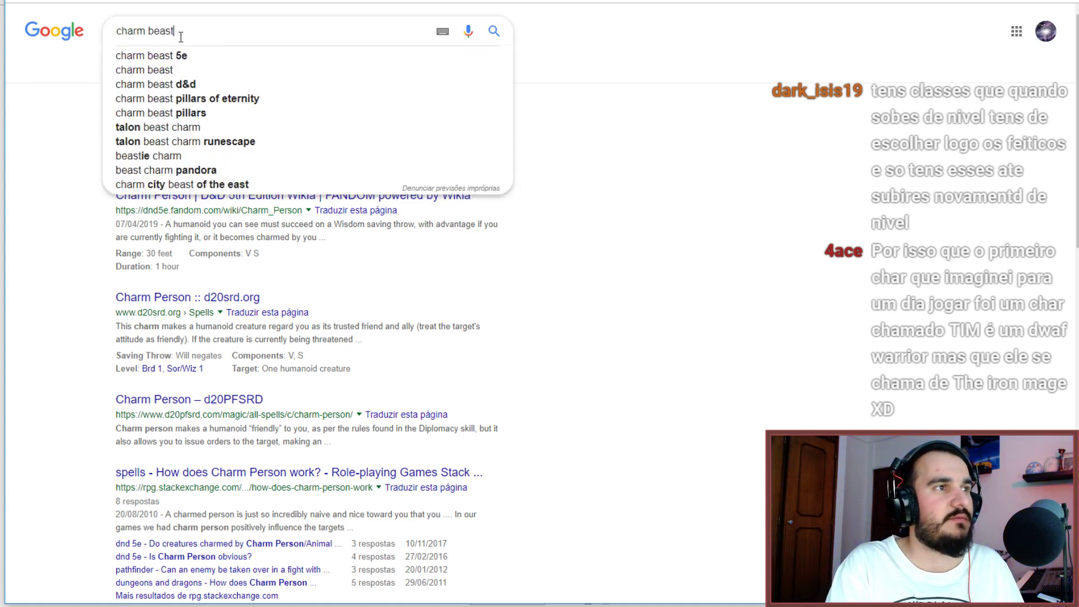
{"action": "key", "text": "Down"}
{"action": "key", "text": "Return"}
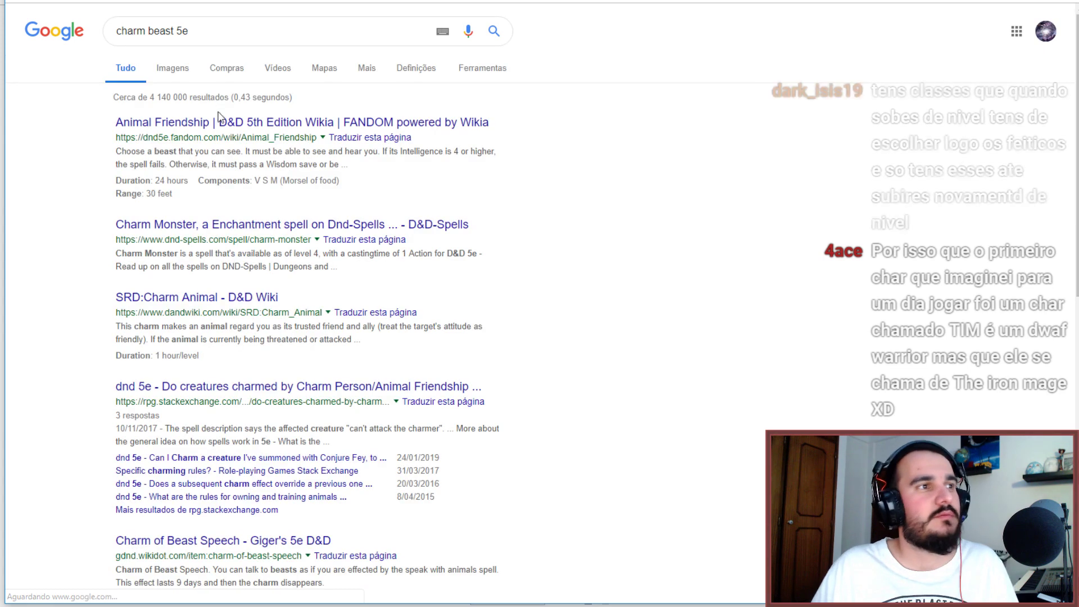
Open the Animal Friendship result from the D&D 5th Edition Wikia and compare the spell with the Charm Person description.
{"action": "left_click", "coordinate": [302, 122]}
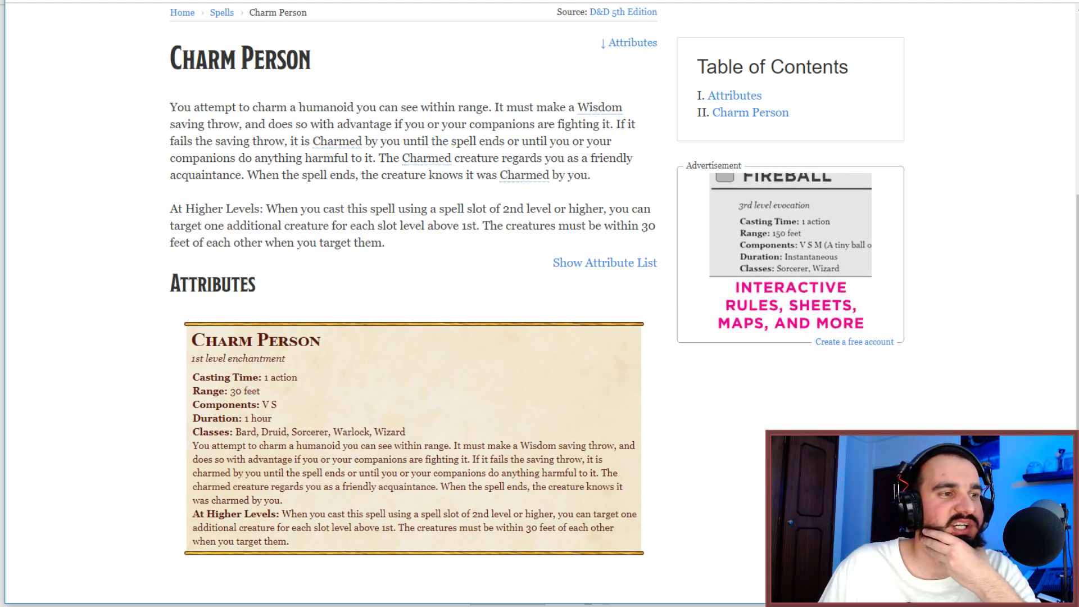
{"action": "key", "text": "ctrl+Tab"}
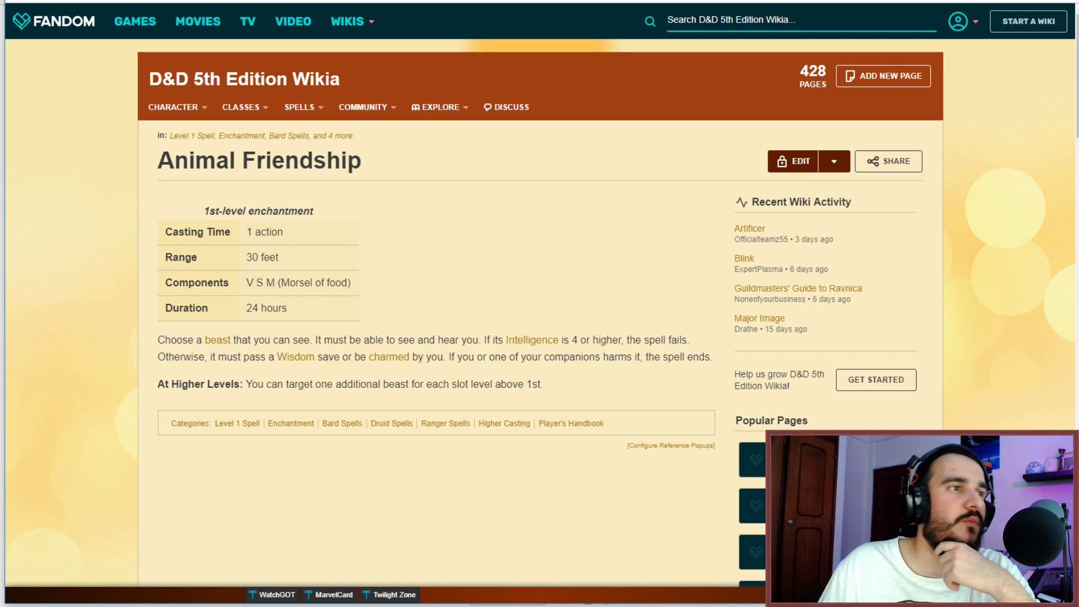
{"action": "key", "text": "ctrl+Tab"}
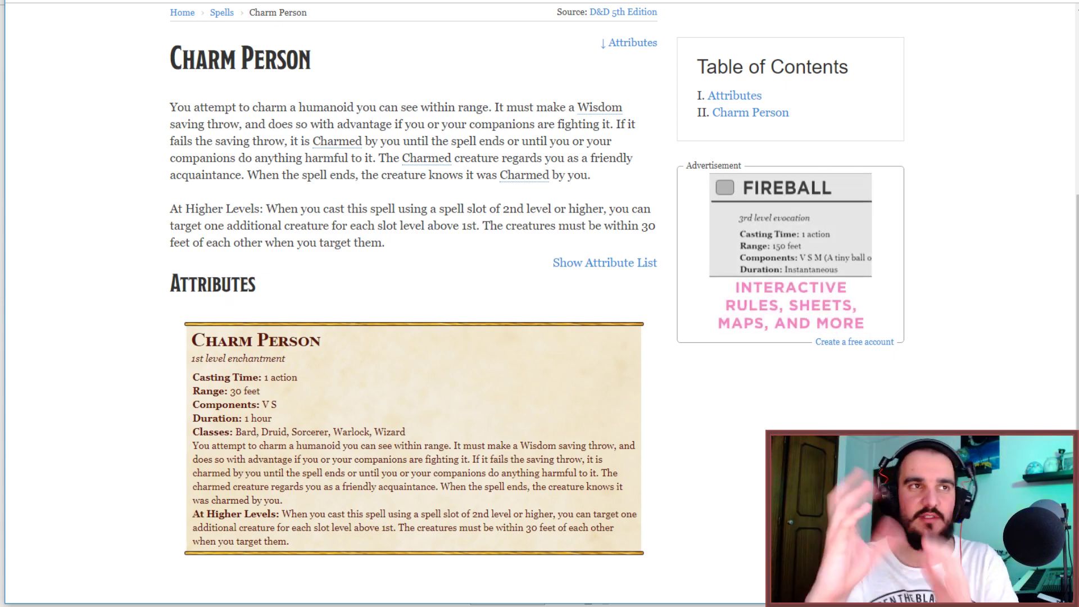
Return to the Peeira de Lobos document and insert "encantar pessoa," before "acalmar emoções" in the 3/dia line.
{"action": "key", "text": "ctrl+Tab"}
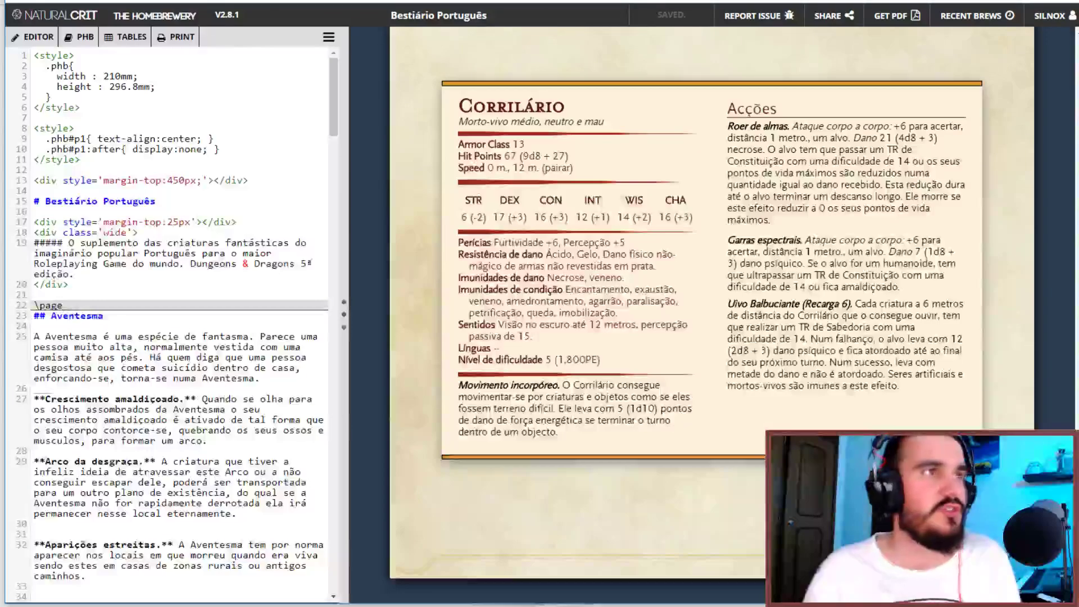
{"action": "key", "text": "ctrl+Tab"}
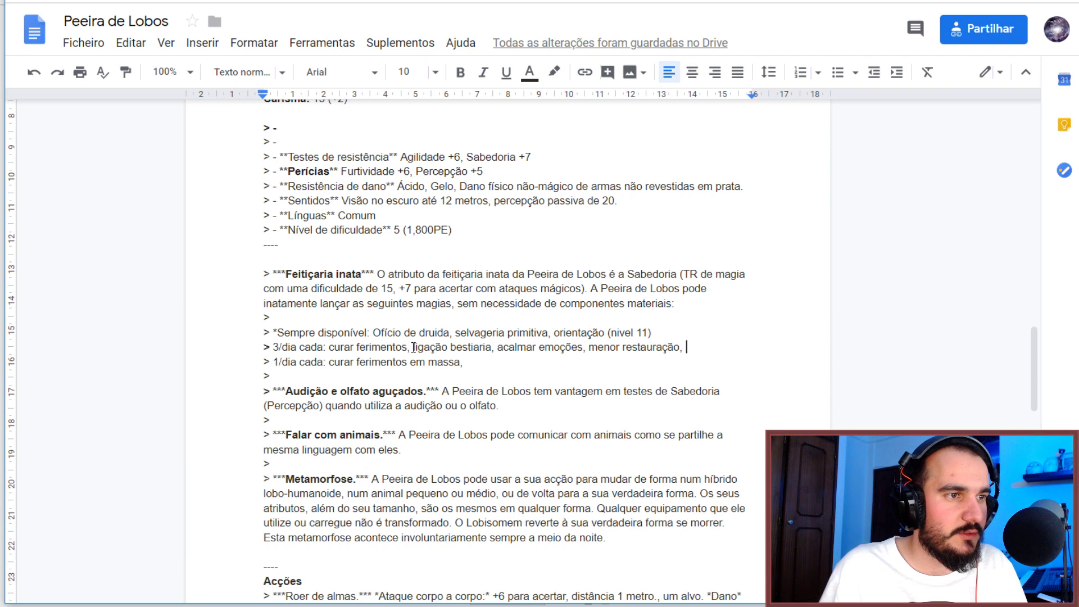
{"action": "left_click", "coordinate": [494, 347]}
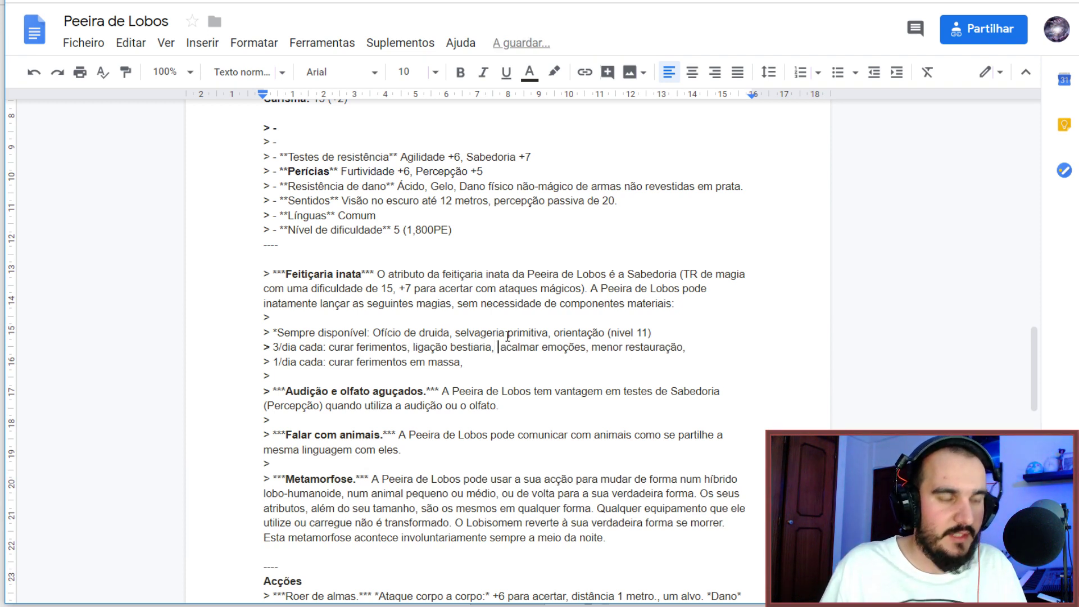
{"action": "type", "text": "encantar "}
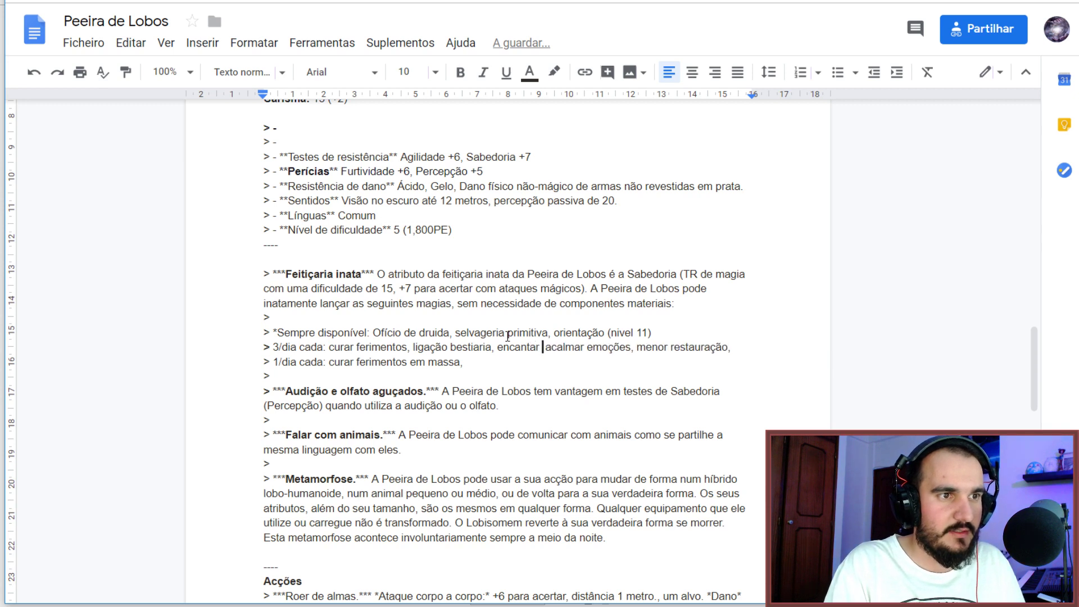
{"action": "type", "text": "pessoa, "}
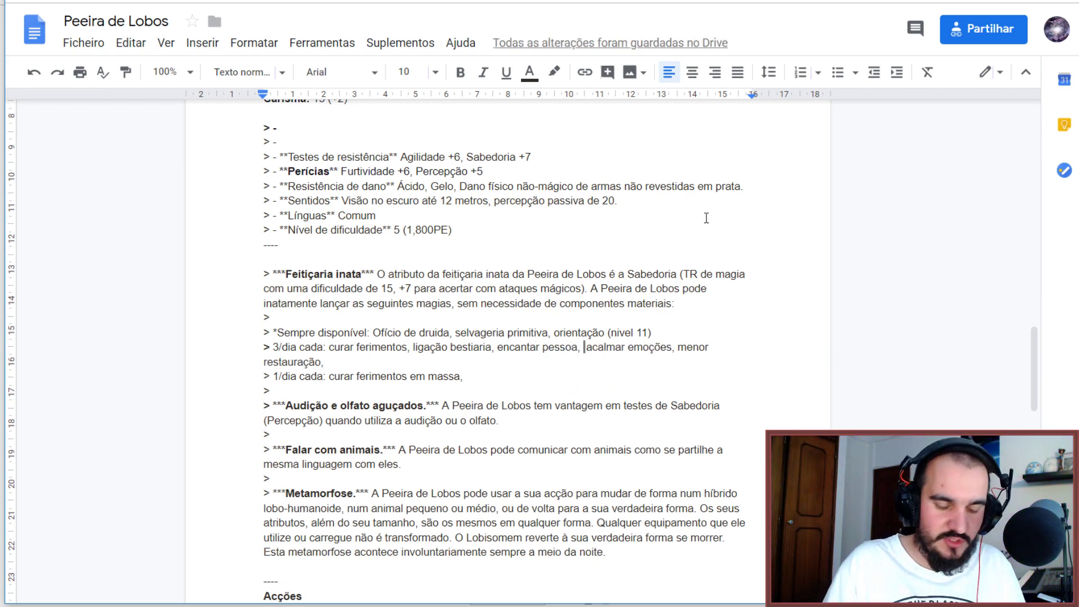
Add "amizade animalesca" after "encantar pessoa," in the 3/dia line.
{"action": "type", "text": "amizade de ani"}
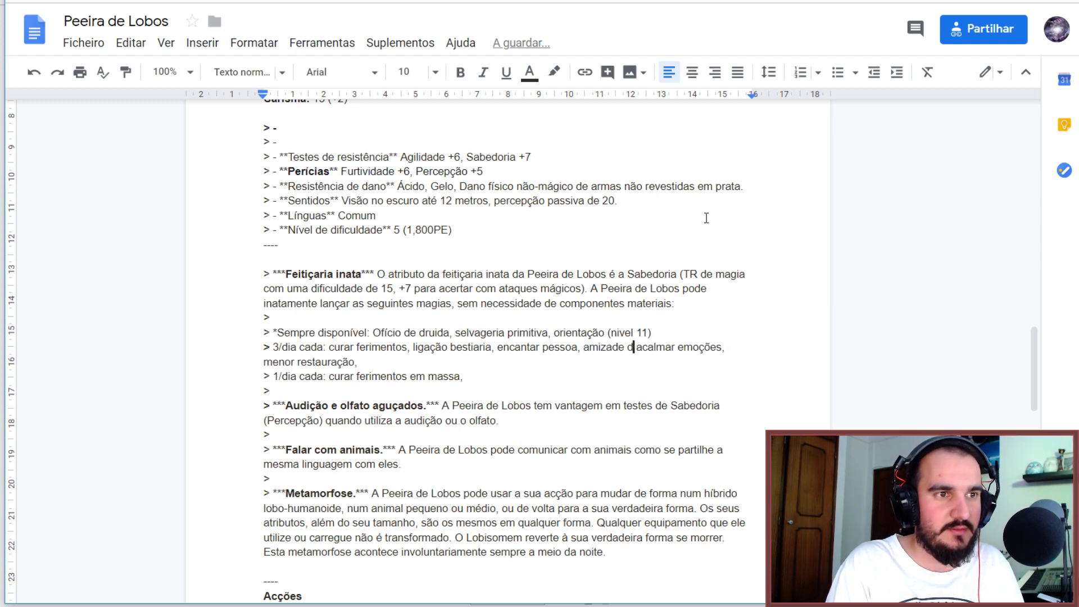
{"action": "key", "text": "BackSpace"}
{"action": "key", "text": "BackSpace"}
{"action": "key", "text": "BackSpace"}
{"action": "key", "text": "BackSpace"}
{"action": "key", "text": "BackSpace"}
{"action": "key", "text": "BackSpace"}
{"action": "type", "text": "ani"}
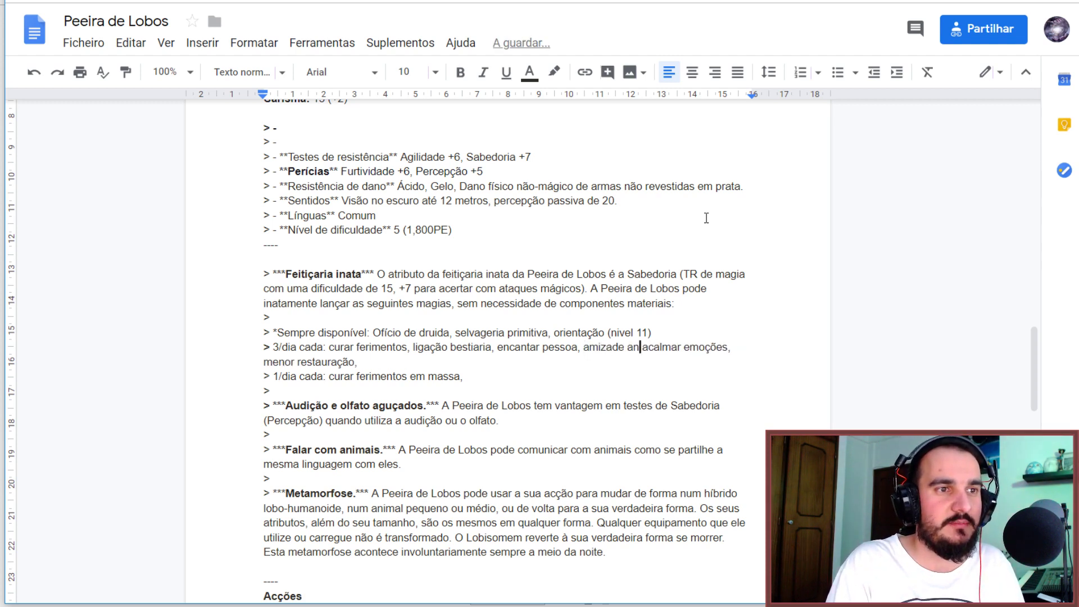
{"action": "type", "text": "malesca"}
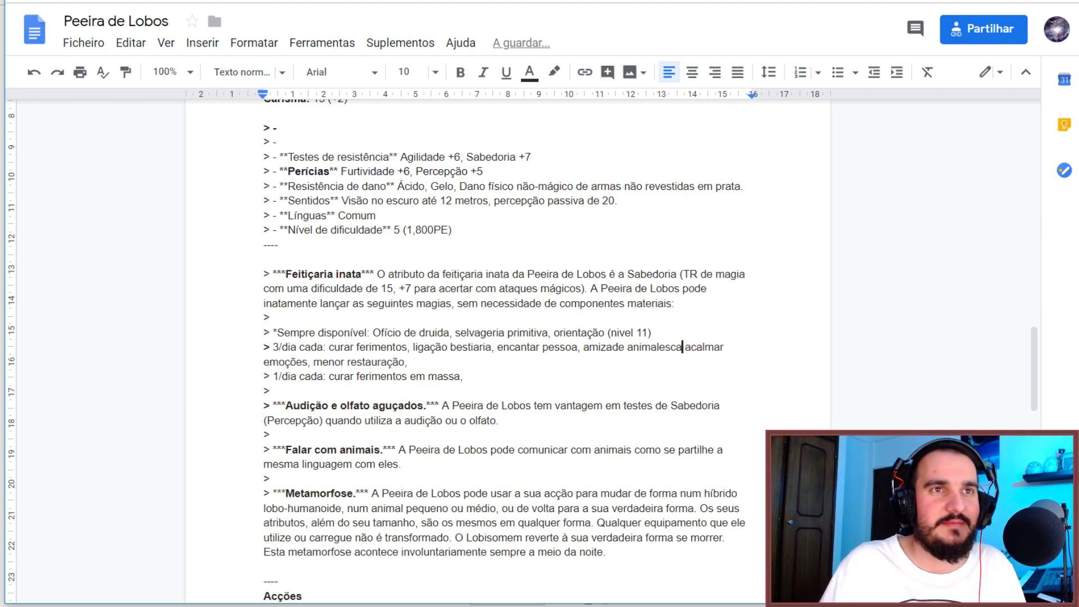
Translate "animal friendship" from English to Portuguese in the Google translator tab.
{"action": "key", "text": "alt+Tab"}
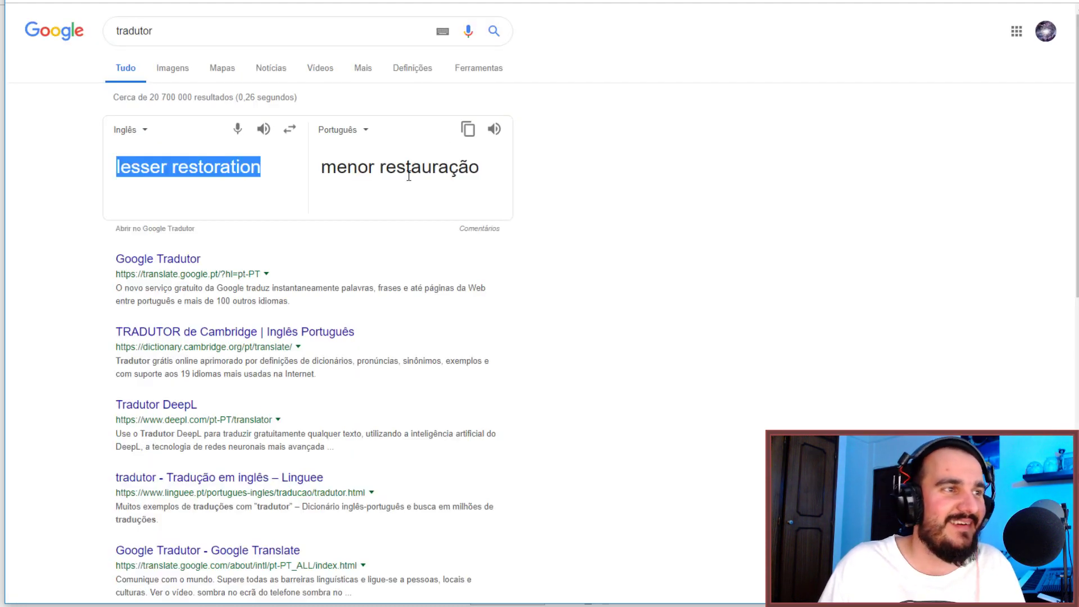
{"action": "type", "text": "animal frei"}
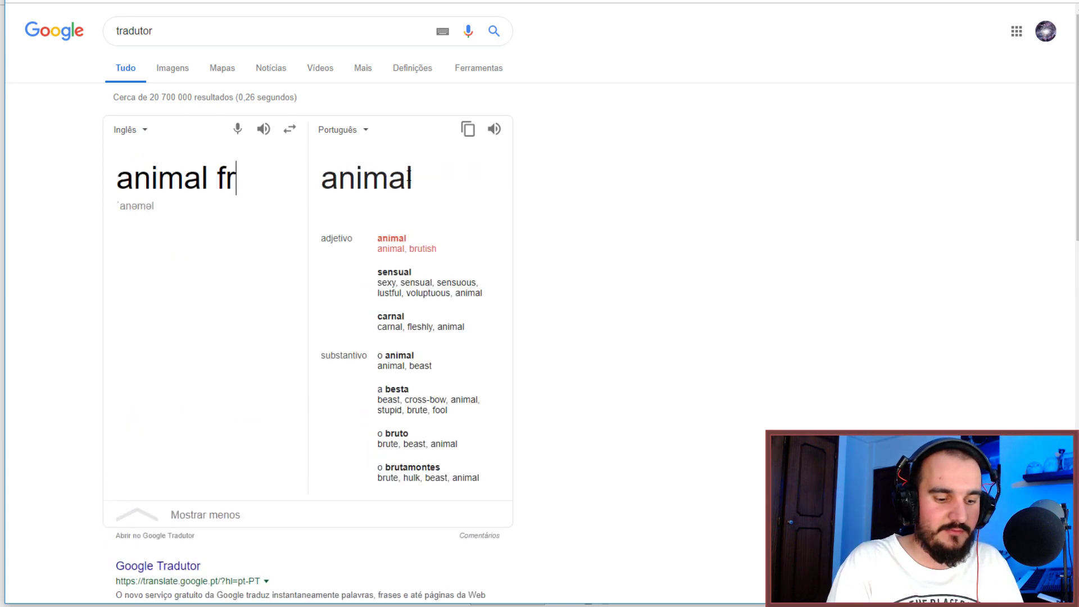
{"action": "key", "text": "BackSpace"}
{"action": "key", "text": "BackSpace"}
{"action": "type", "text": "iends"}
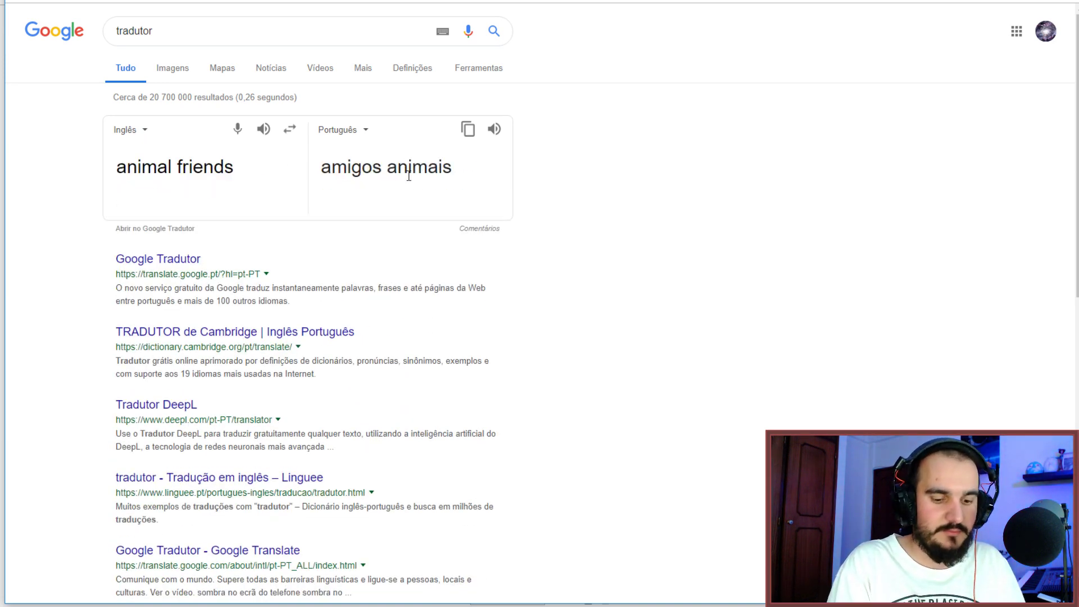
{"action": "type", "text": "hip"}
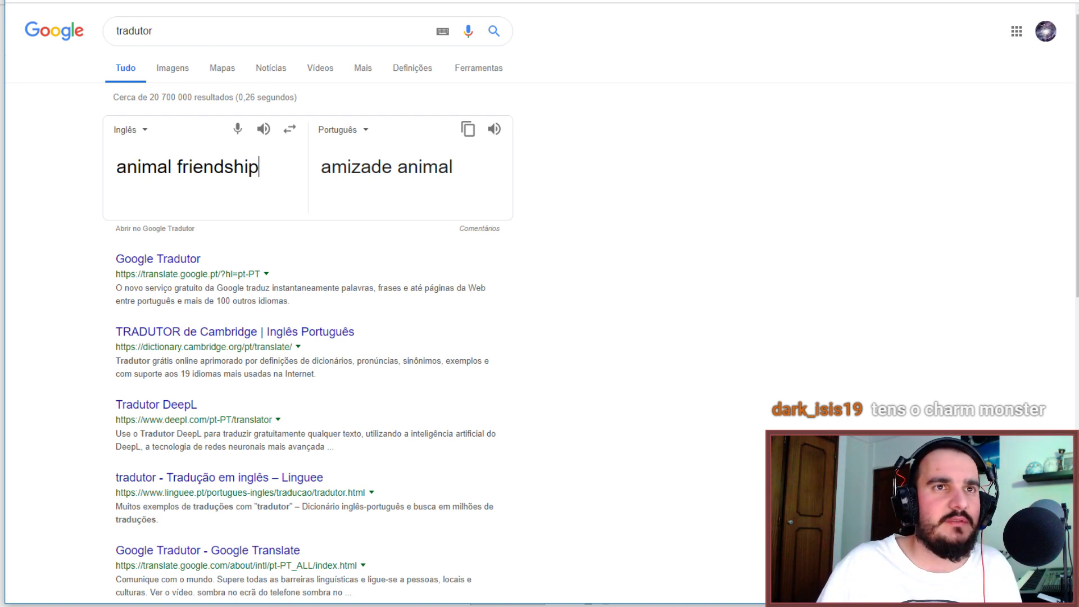
Search Google for "charm monster" and open the D&D-Spells entry to read its details.
{"action": "key", "text": "ctrl+t"}
{"action": "type", "text": "charm monster"}
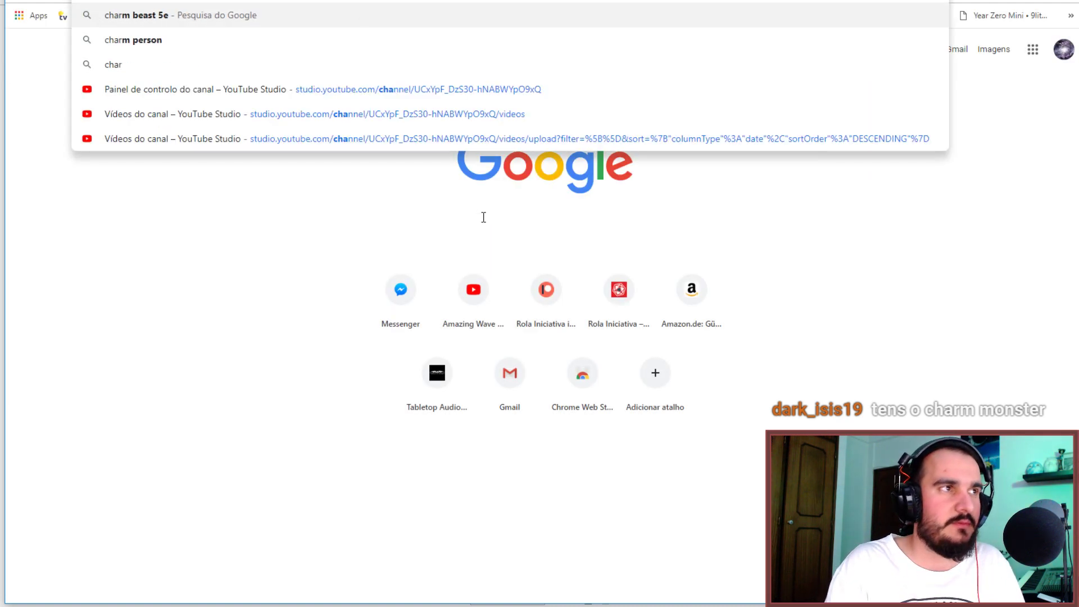
{"action": "key", "text": "Return"}
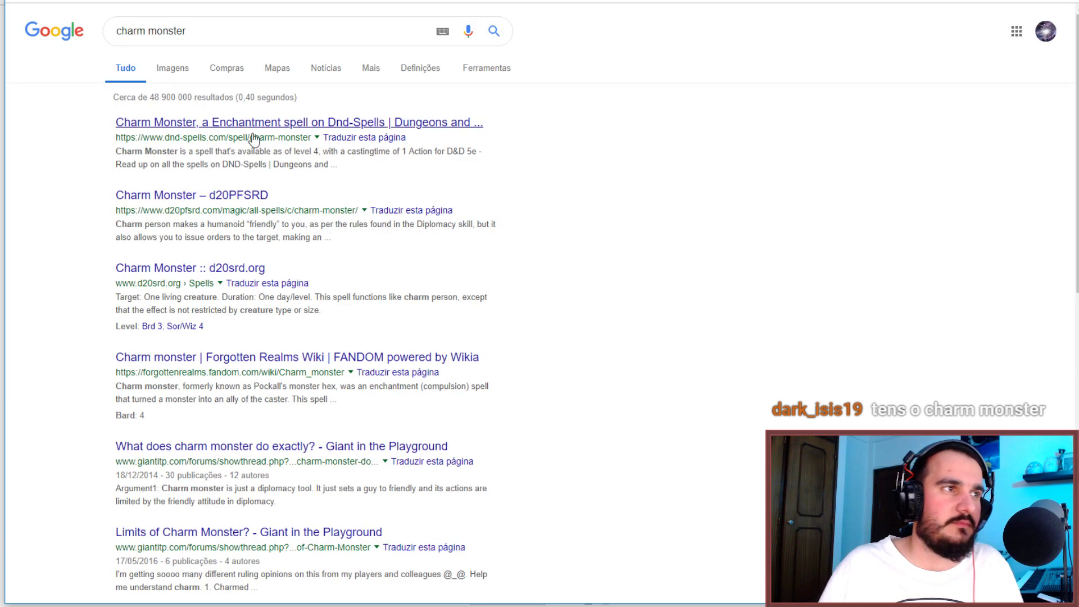
{"action": "right_click", "coordinate": [235, 127]}
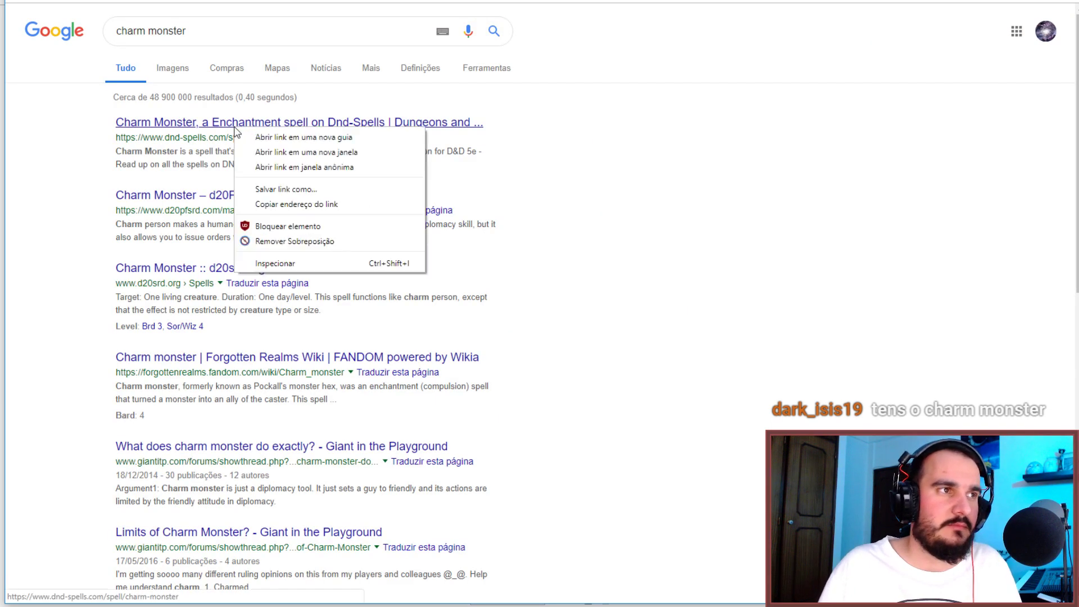
{"action": "left_click", "coordinate": [298, 151]}
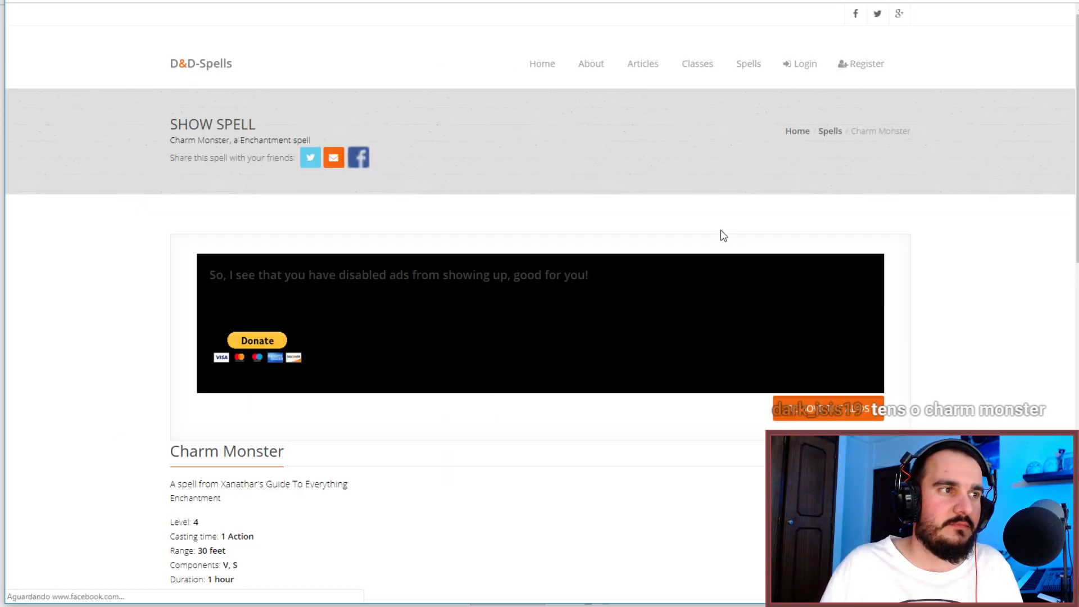
{"action": "scroll", "coordinate": [724, 236], "scroll_direction": "down", "scroll_amount": 3}
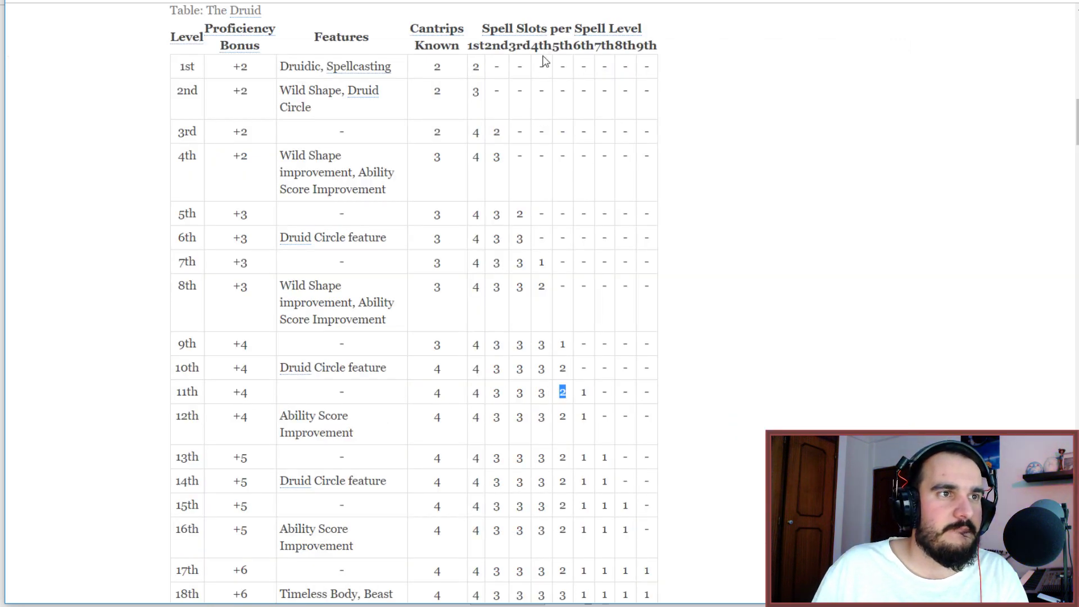
Check the 11th-level druid's 4th- and 1st-level spell slots in the class table, then reread the Charm Monster description.
{"action": "double_click", "coordinate": [536, 394]}
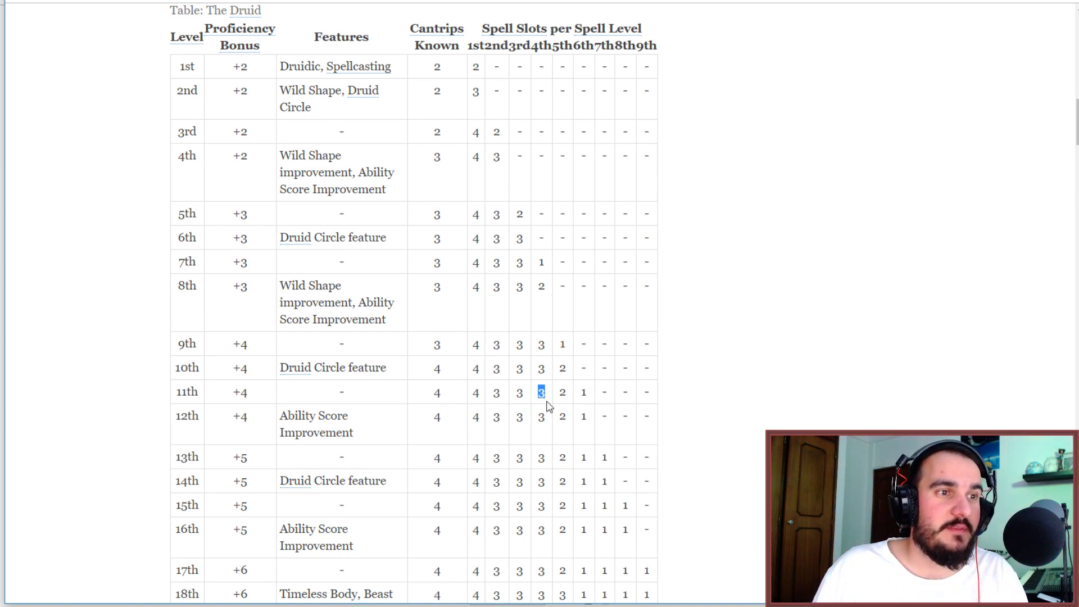
{"action": "double_click", "coordinate": [479, 393]}
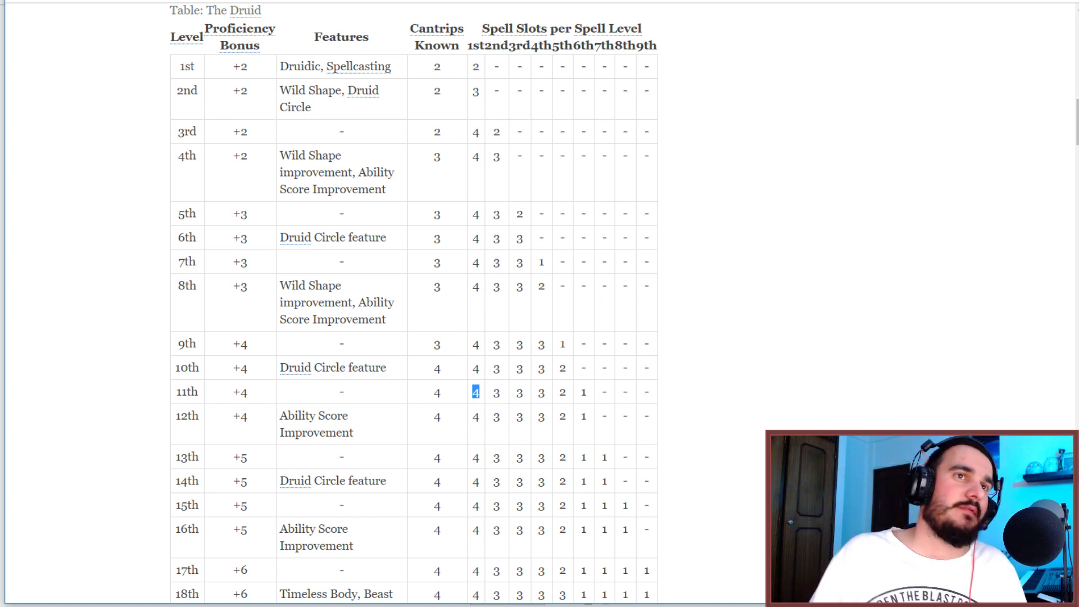
{"action": "key", "text": "ctrl+Tab"}
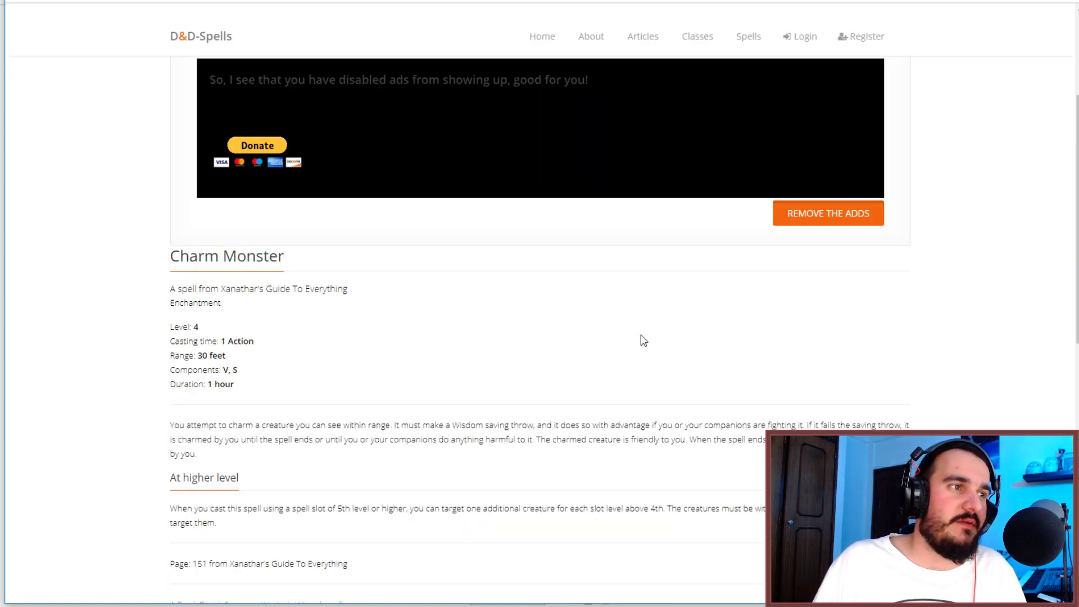
{"action": "scroll", "coordinate": [644, 341], "scroll_direction": "down", "scroll_amount": 1}
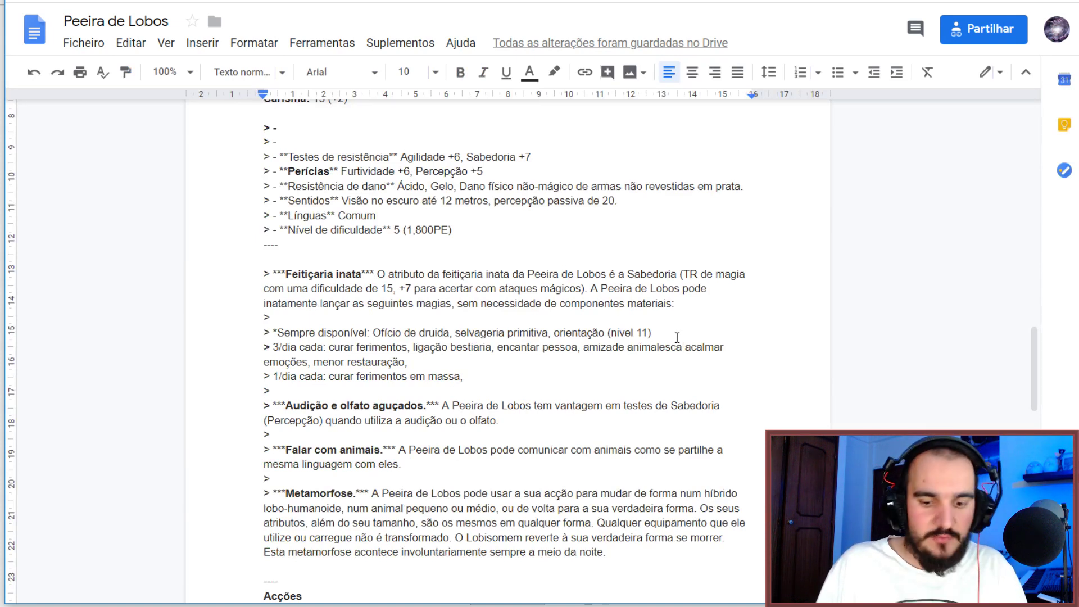
Delete "encantar pessoa, amizade animalesca" from the 3/dia line of the Peeira de Lobos document.
{"action": "double_click", "coordinate": [673, 347]}
{"action": "key", "text": "BackSpace"}
{"action": "key", "text": "BackSpace"}
{"action": "key", "text": "BackSpace"}
{"action": "key", "text": "BackSpace"}
{"action": "key", "text": "BackSpace"}
{"action": "key", "text": "BackSpace"}
{"action": "key", "text": "BackSpace"}
{"action": "key", "text": "BackSpace"}
{"action": "key", "text": "BackSpace"}
{"action": "key", "text": "BackSpace"}
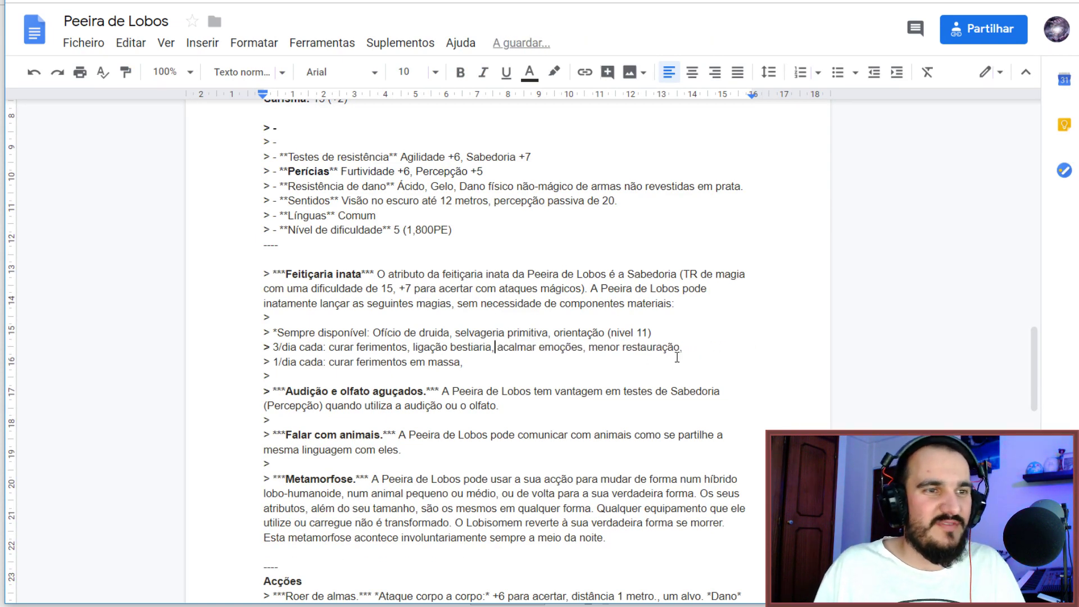
Add "encantar monstro" after "menor restauração," at the end of the 3/dia line.
{"action": "left_click", "coordinate": [688, 348]}
{"action": "key", "text": "BackSpace"}
{"action": "type", "text": ", p"}
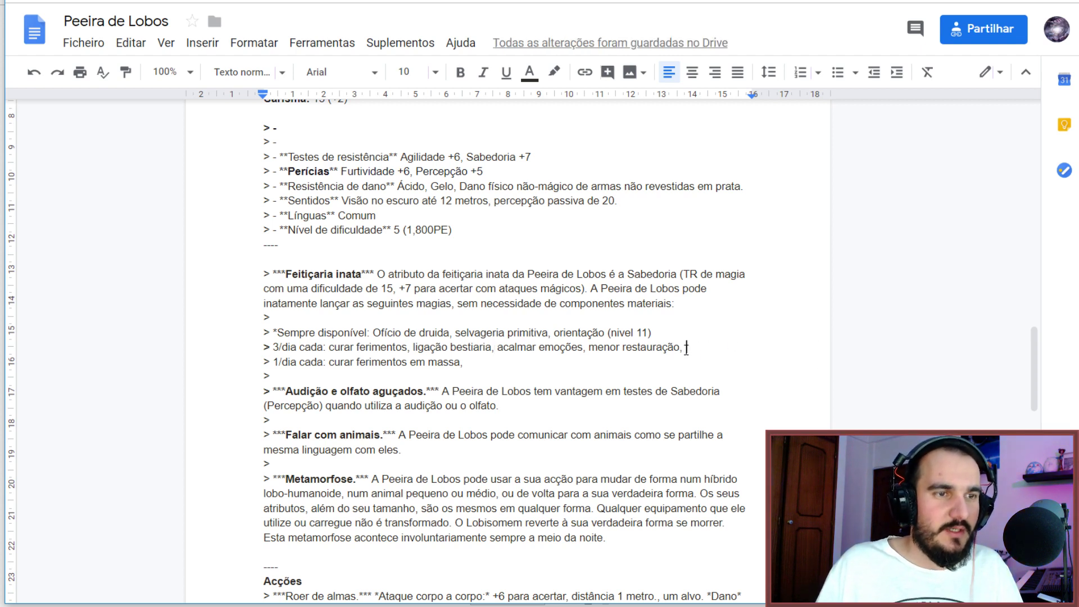
{"action": "type", "text": "ncantar monstro"}
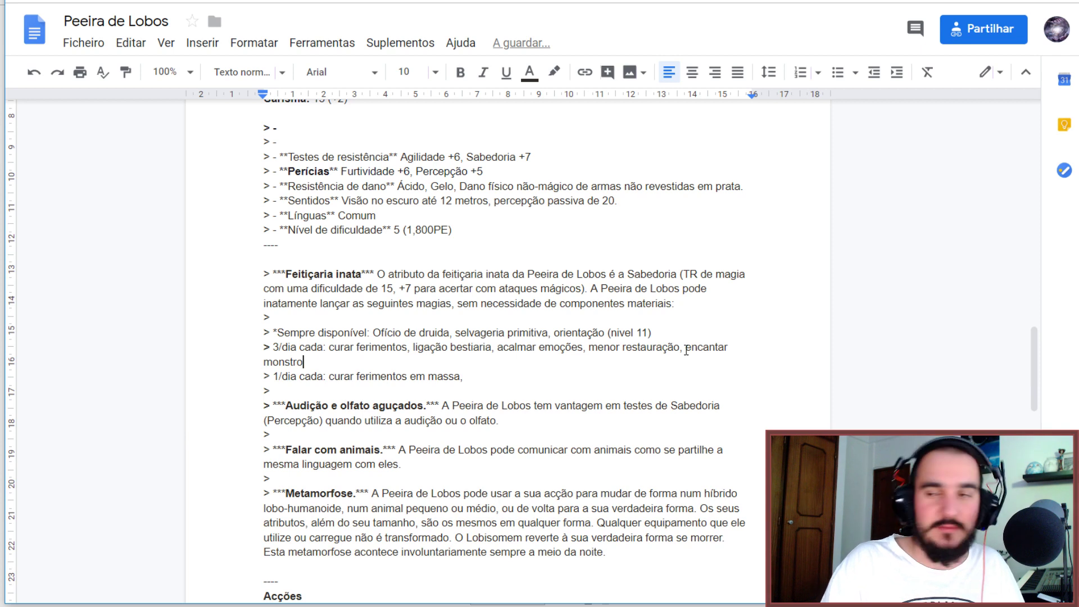
Add a comma after "encantar monstro" at the end of the 3/dia line.
{"action": "type", "text": ","}
{"action": "key", "text": "Left"}
{"action": "key", "text": "Left"}
{"action": "key", "text": "Left"}
{"action": "key", "text": "Left"}
{"action": "key", "text": "Left"}
{"action": "key", "text": "Left"}
{"action": "key", "text": "Left"}
{"action": "key", "text": "Left"}
{"action": "key", "text": "Left"}
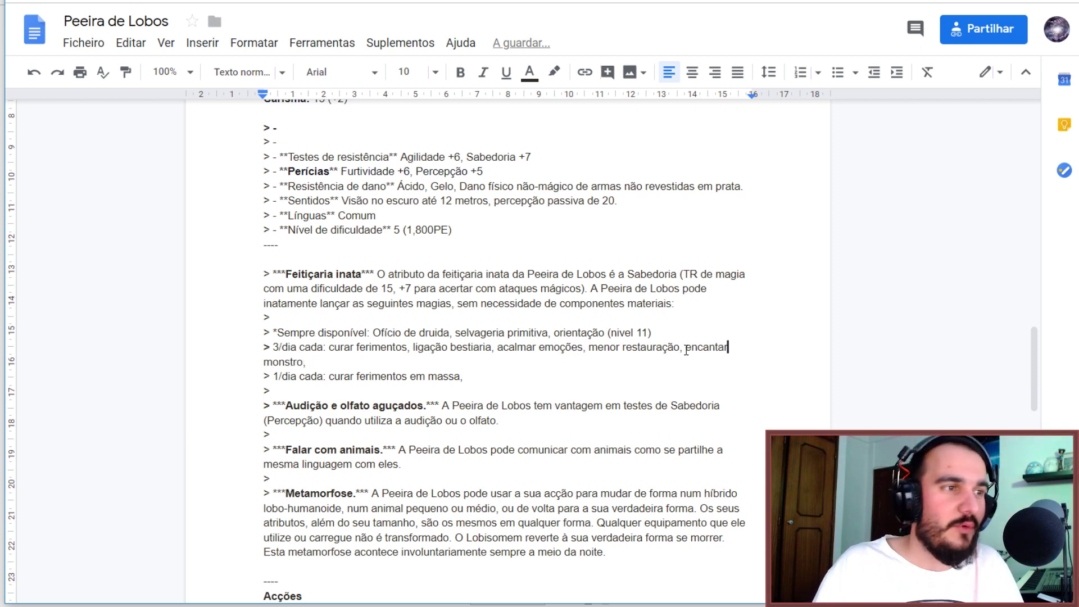
{"action": "key", "text": "Left"}
{"action": "key", "text": "Left"}
{"action": "left_click", "coordinate": [686, 351]}
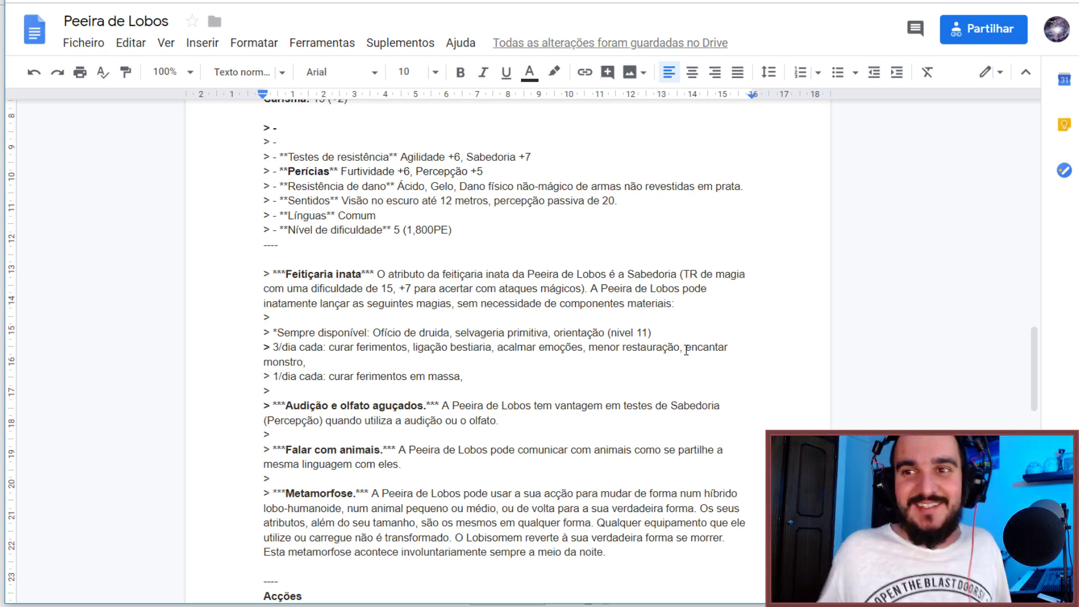
Review the Peeira de Lobos lore description, then reread the stat block down to the Acções heading.
{"action": "scroll", "coordinate": [550, 295], "scroll_direction": "up", "scroll_amount": 5}
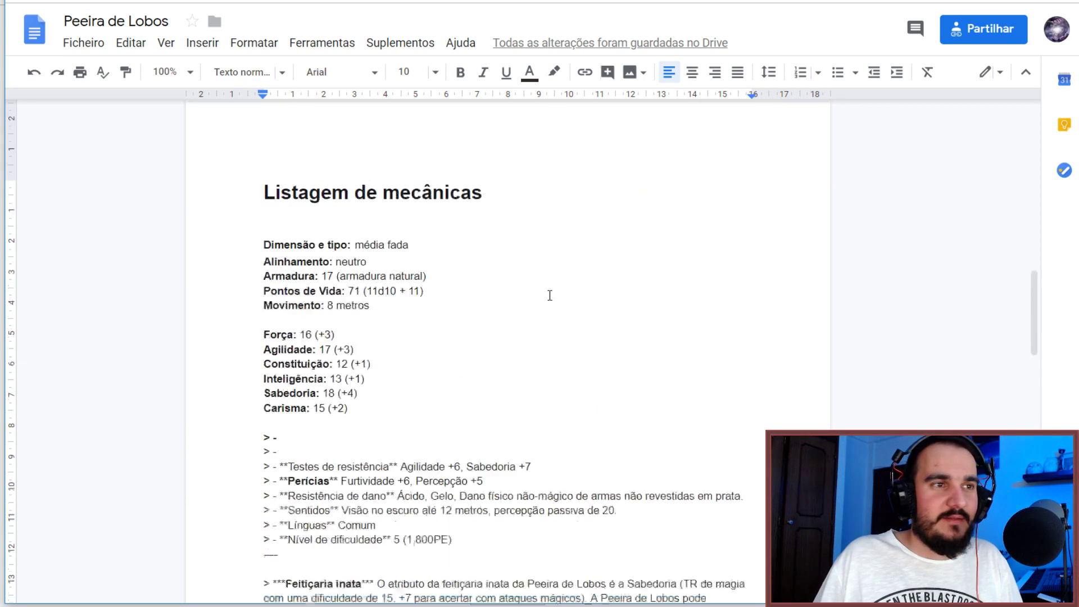
{"action": "scroll", "coordinate": [550, 295], "scroll_direction": "up", "scroll_amount": 15}
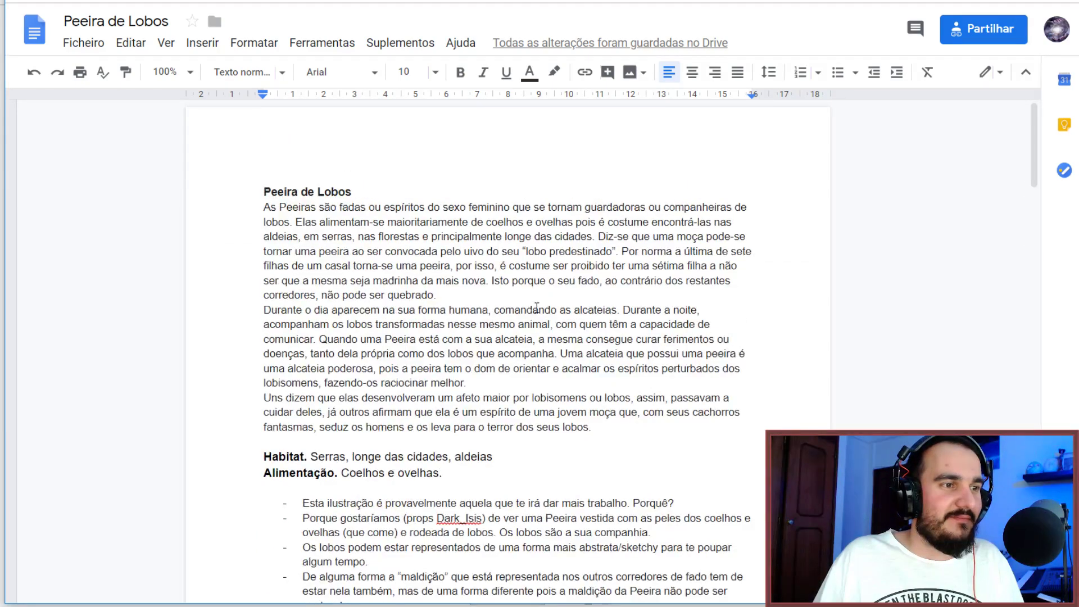
{"action": "scroll", "coordinate": [529, 306], "scroll_direction": "down", "scroll_amount": 5}
{"action": "scroll", "coordinate": [448, 316], "scroll_direction": "up", "scroll_amount": 5}
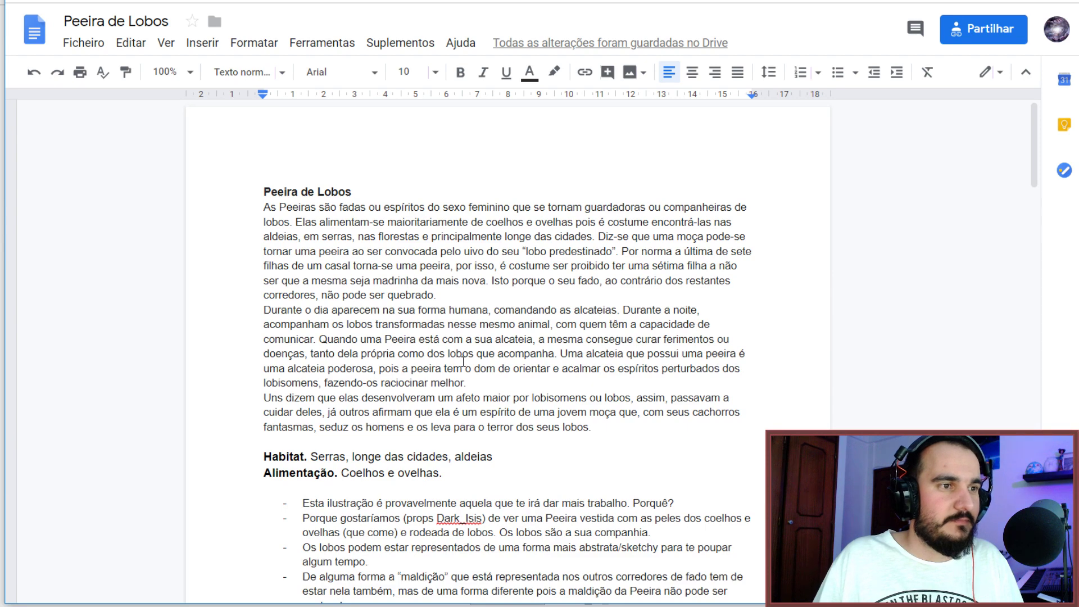
{"action": "scroll", "coordinate": [464, 362], "scroll_direction": "down", "scroll_amount": 1}
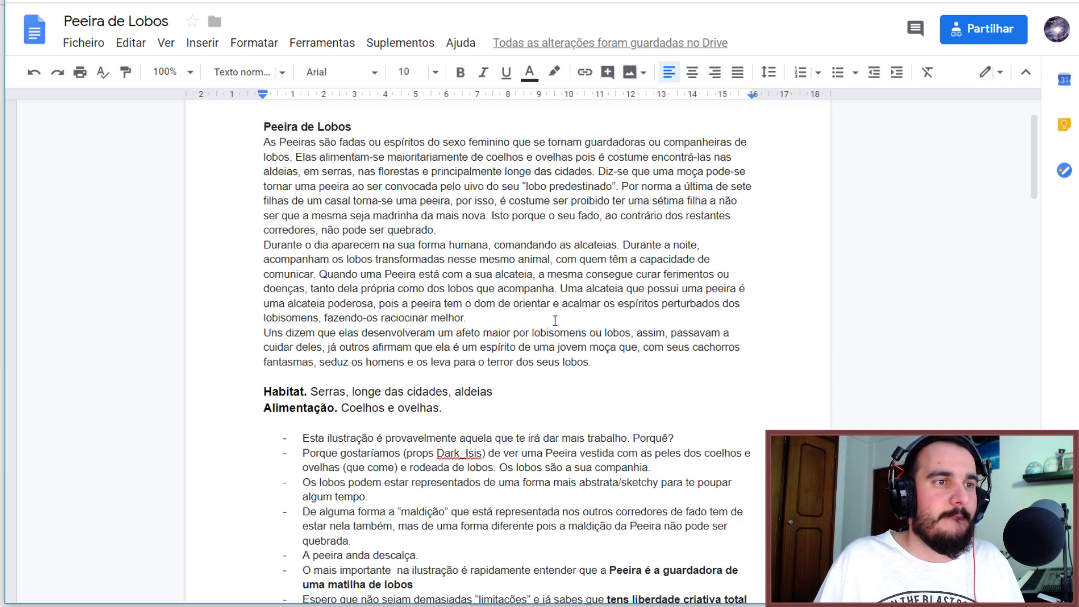
{"action": "scroll", "coordinate": [552, 319], "scroll_direction": "down", "scroll_amount": 15}
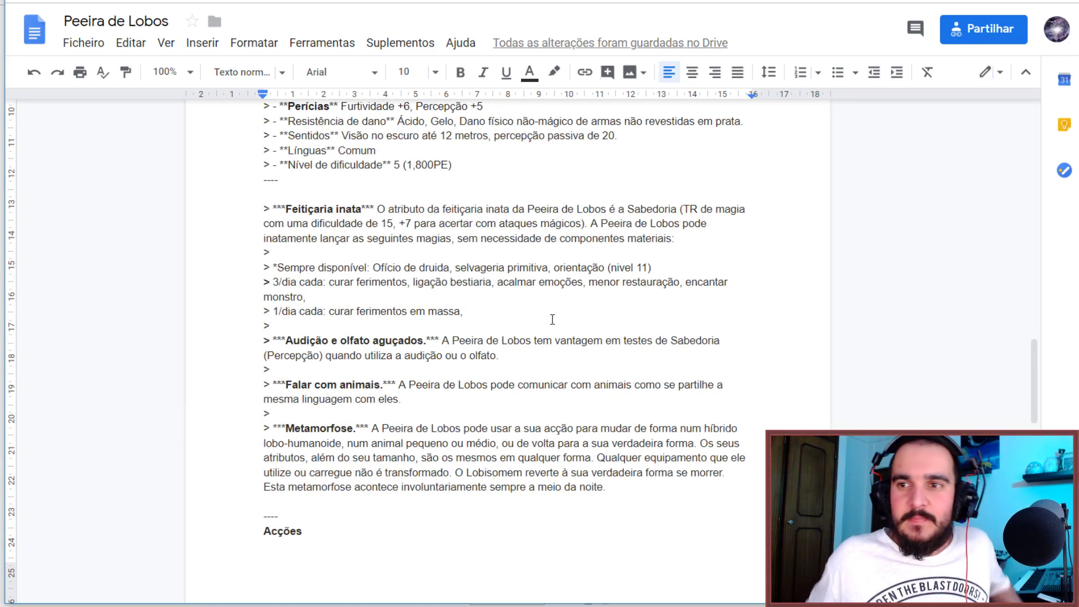
{"action": "scroll", "coordinate": [545, 304], "scroll_direction": "down", "scroll_amount": 2}
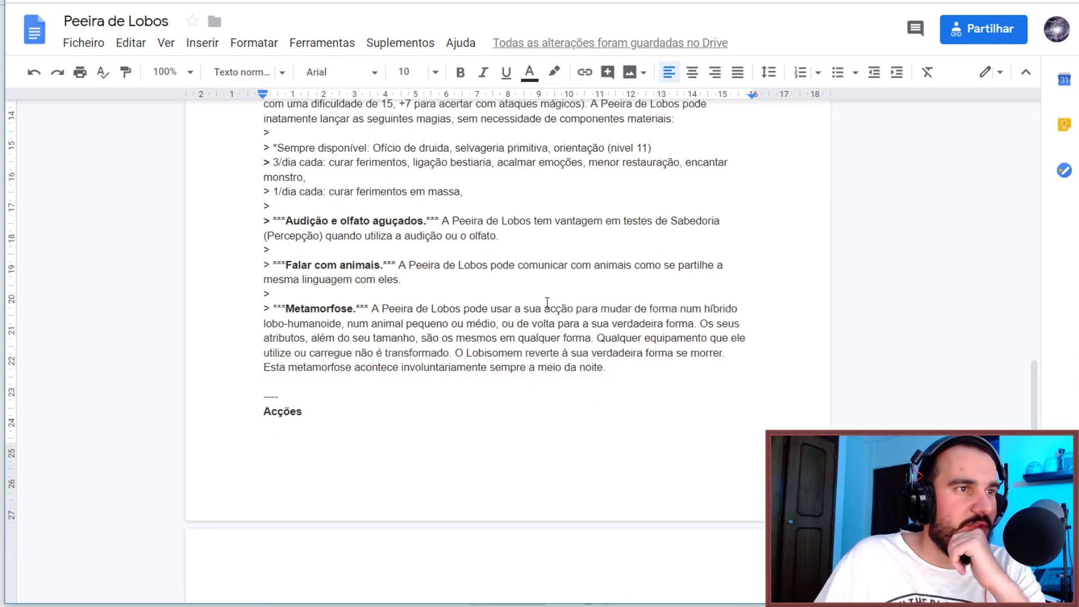
Replace "Quando uma Peeira está com a sua alcateia, a" with "A" in the description's second paragraph.
{"action": "scroll", "coordinate": [547, 302], "scroll_direction": "up", "scroll_amount": 20}
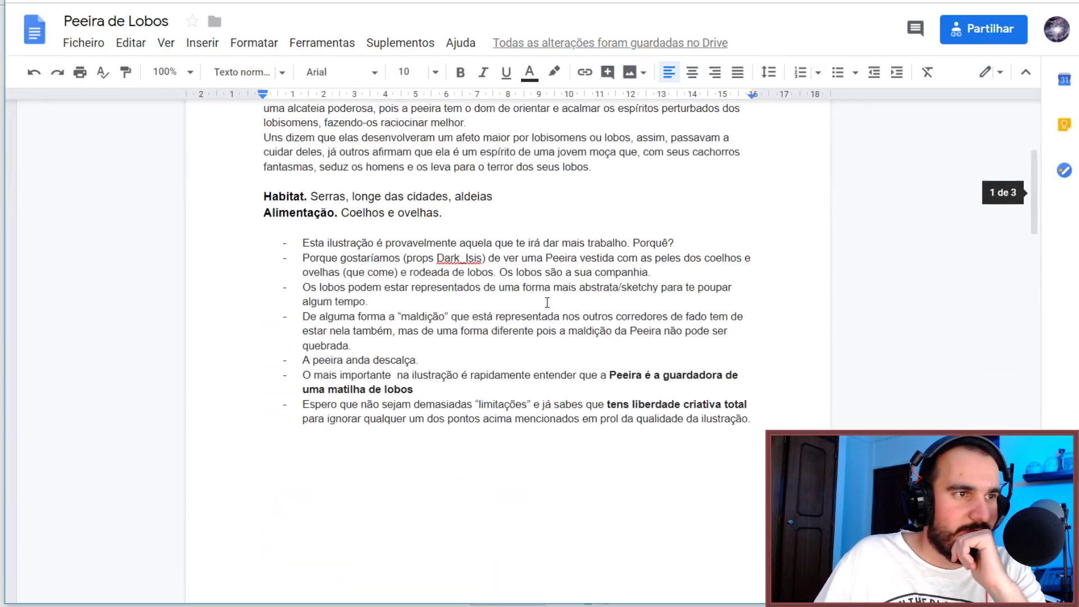
{"action": "left_click_drag", "start_coordinate": [545, 339], "coordinate": [323, 341]}
{"action": "type", "text": "A"}
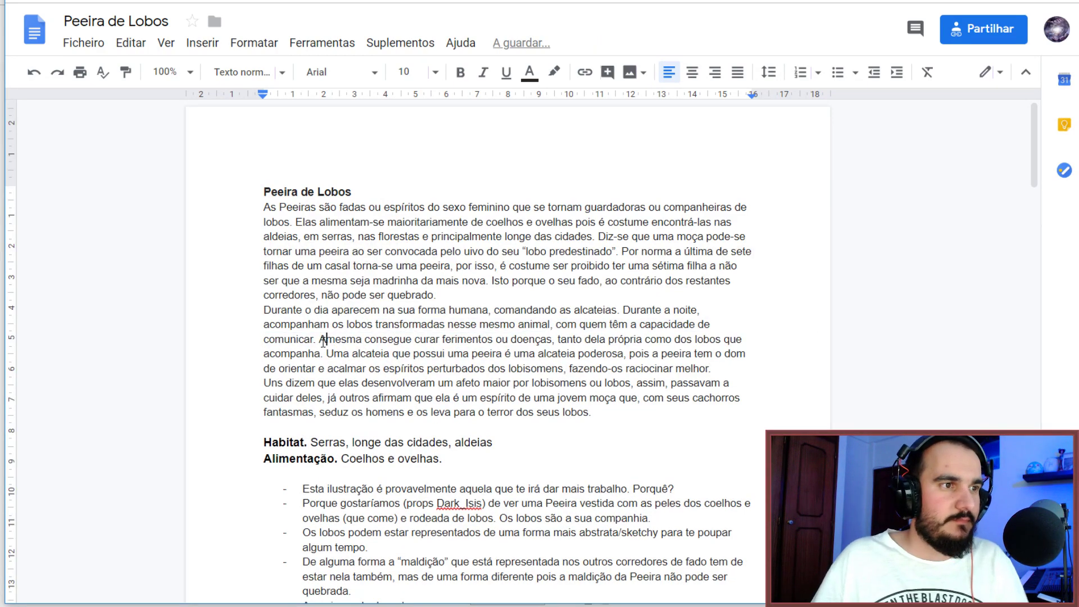
Reread the innate spell lists and browse the cantrips and 1st-level spells in the donjon 5e Spell Sheet.
{"action": "scroll", "coordinate": [432, 331], "scroll_direction": "down", "scroll_amount": 2}
{"action": "scroll", "coordinate": [434, 330], "scroll_direction": "down", "scroll_amount": 20}
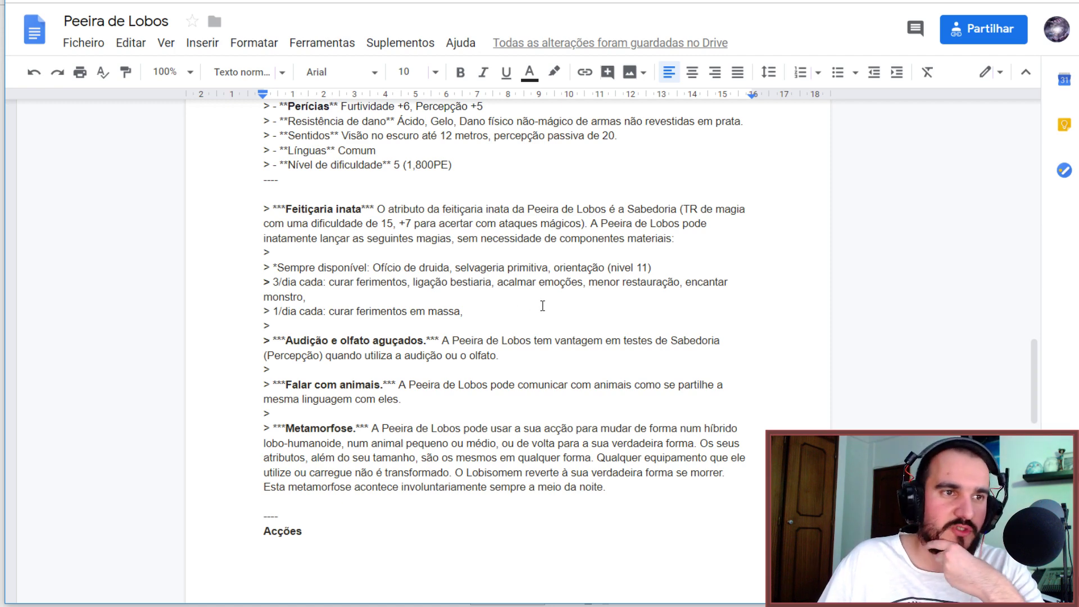
{"action": "key", "text": "alt+Tab"}
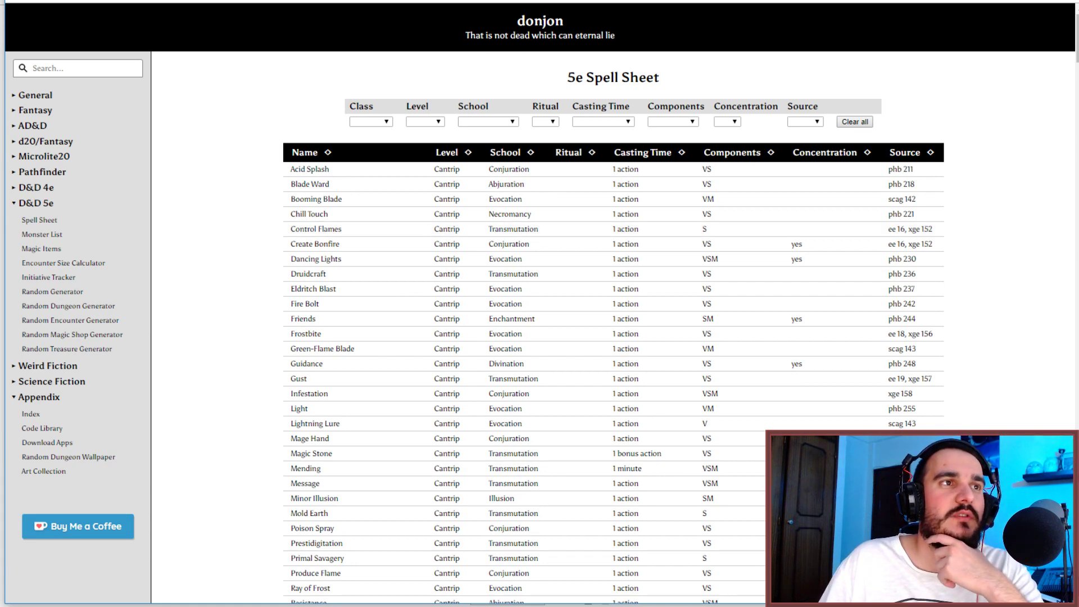
{"action": "key", "text": "alt+Tab"}
{"action": "key", "text": "alt+Tab"}
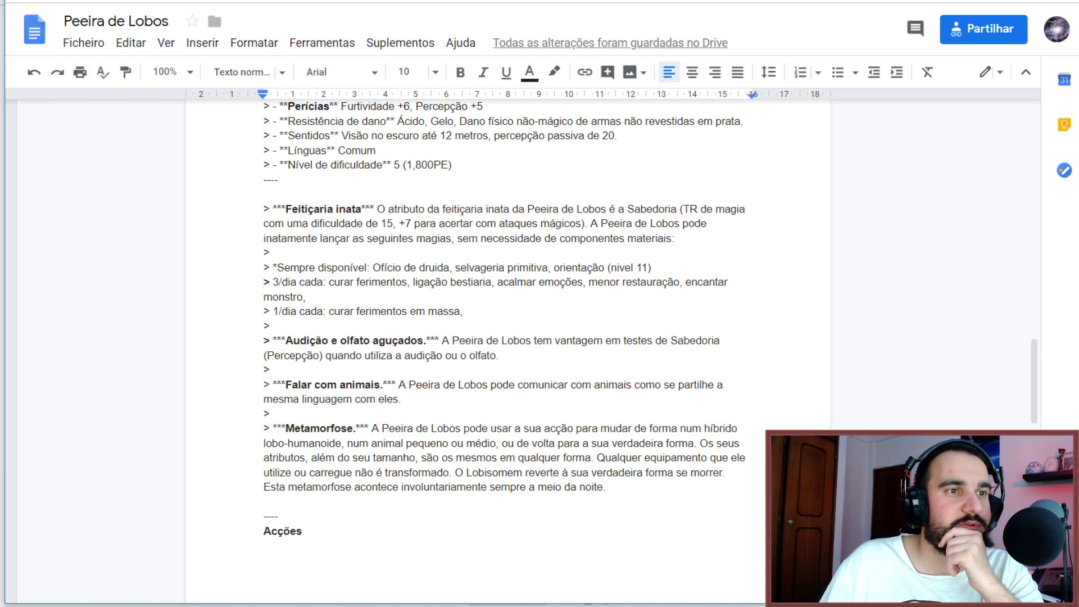
{"action": "key", "text": "alt+Tab"}
{"action": "scroll", "coordinate": [450, 197], "scroll_direction": "down", "scroll_amount": 10}
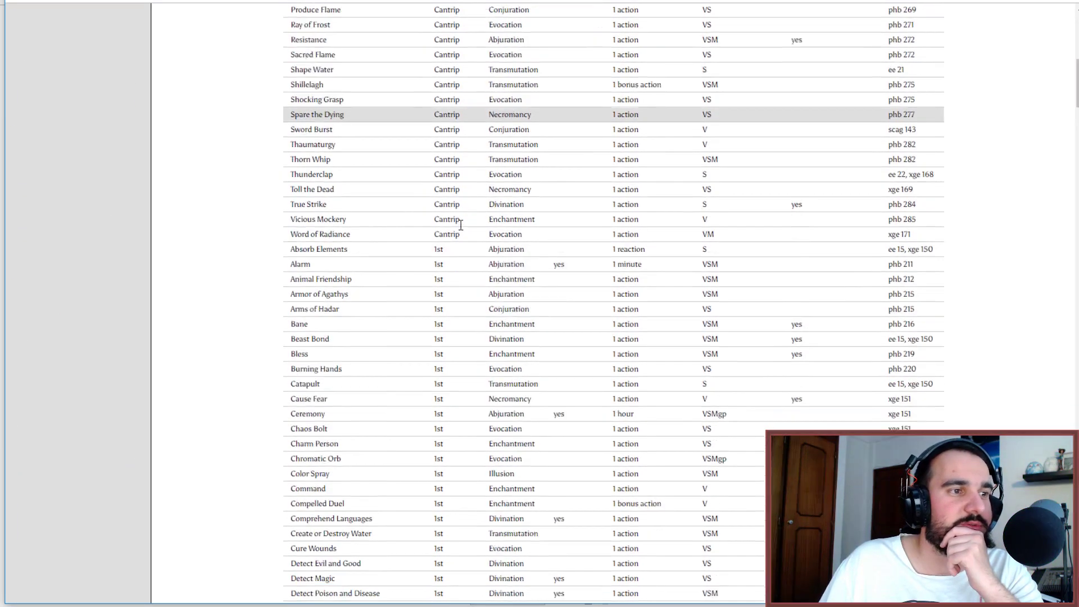
{"action": "scroll", "coordinate": [461, 225], "scroll_direction": "down", "scroll_amount": 7}
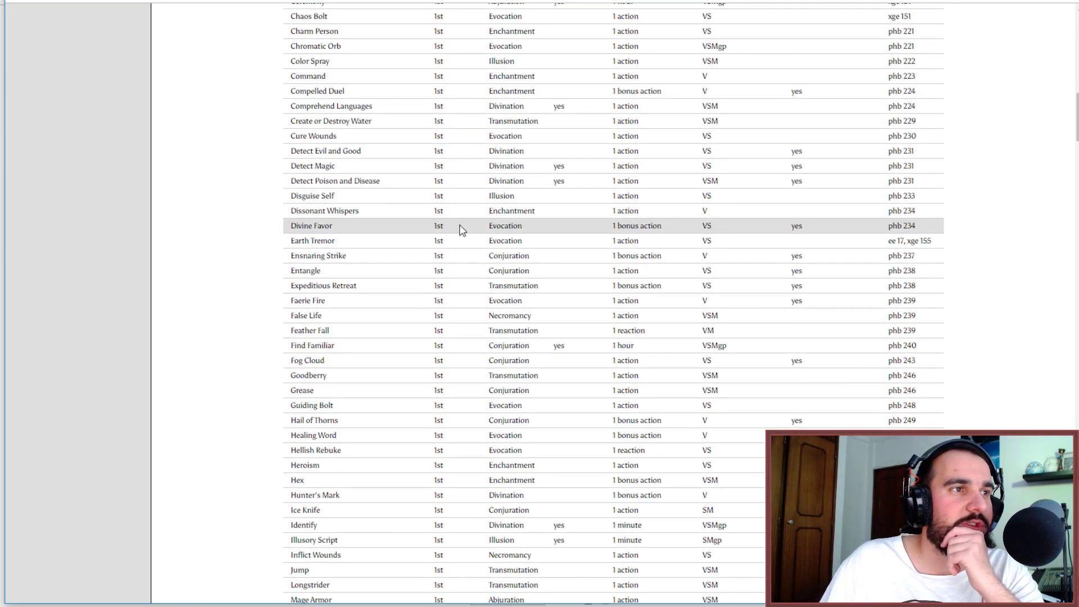
{"action": "scroll", "coordinate": [460, 229], "scroll_direction": "up", "scroll_amount": 15}
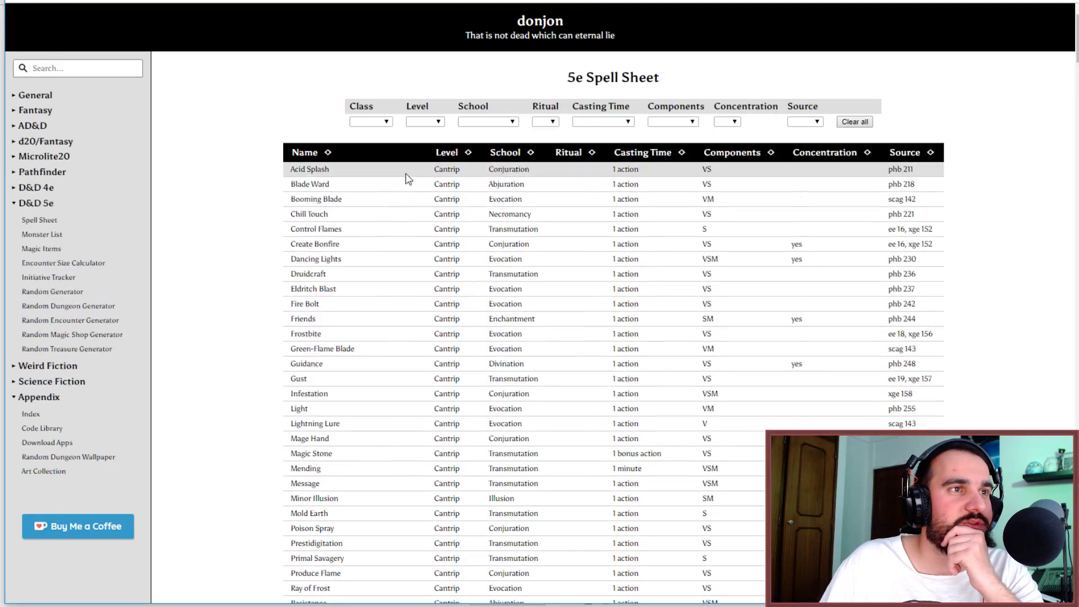
Filter the spell sheet to 2nd-level spells and look through the whole list.
{"action": "left_click", "coordinate": [460, 122]}
{"action": "left_click", "coordinate": [427, 122]}
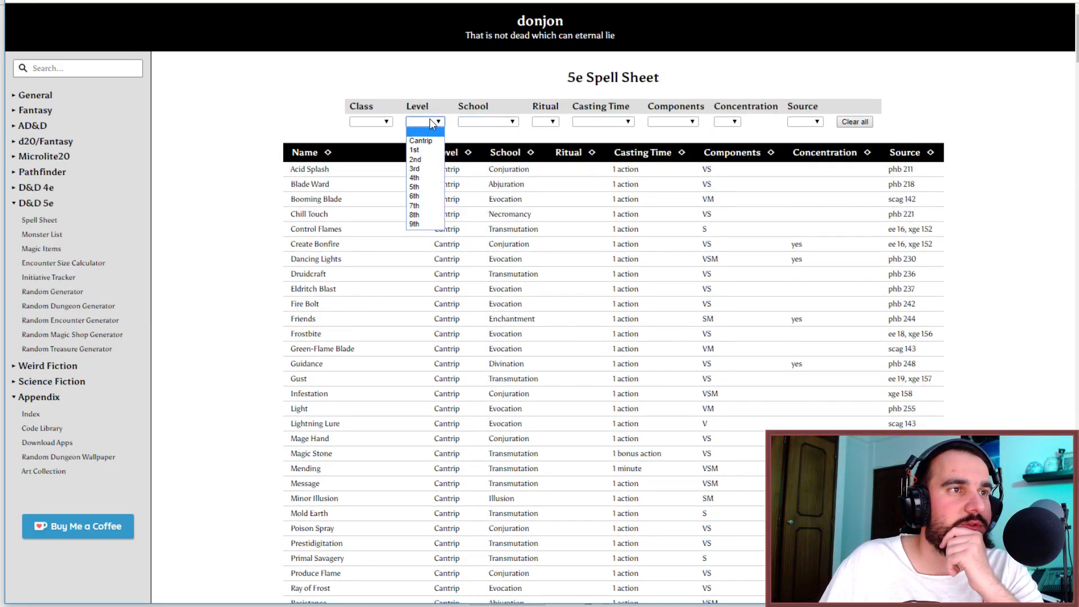
{"action": "left_click", "coordinate": [418, 160]}
{"action": "scroll", "coordinate": [402, 306], "scroll_direction": "down", "scroll_amount": 5}
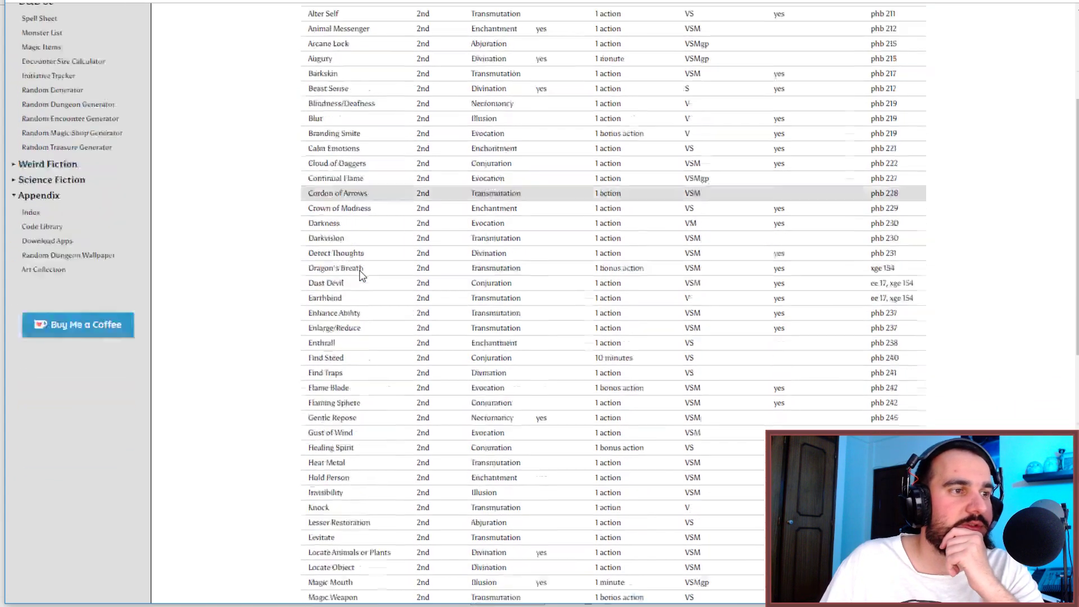
{"action": "scroll", "coordinate": [360, 274], "scroll_direction": "down", "scroll_amount": 7}
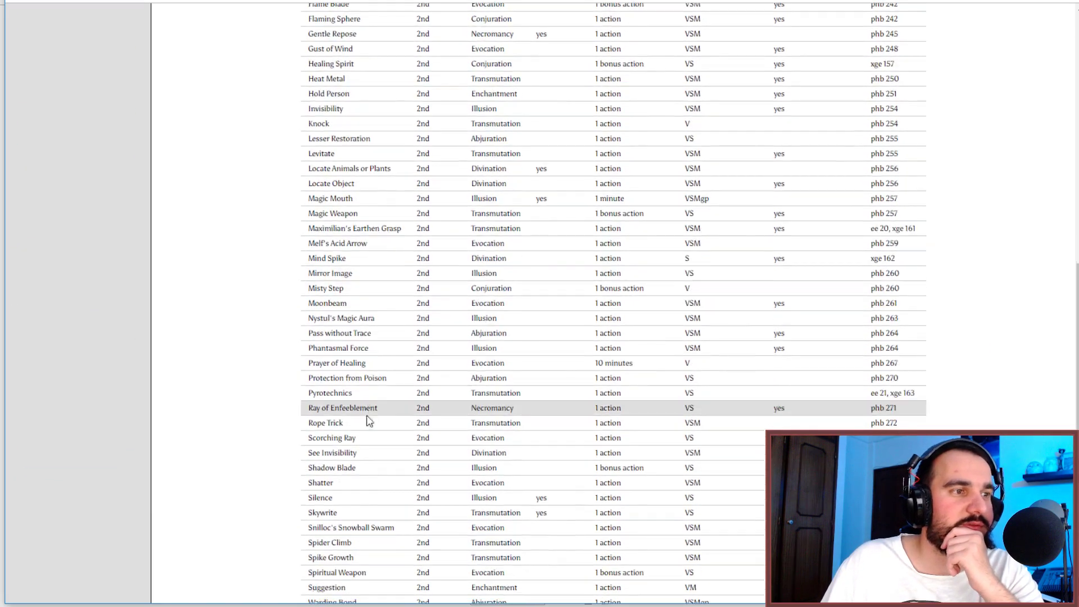
{"action": "scroll", "coordinate": [354, 332], "scroll_direction": "down", "scroll_amount": 3}
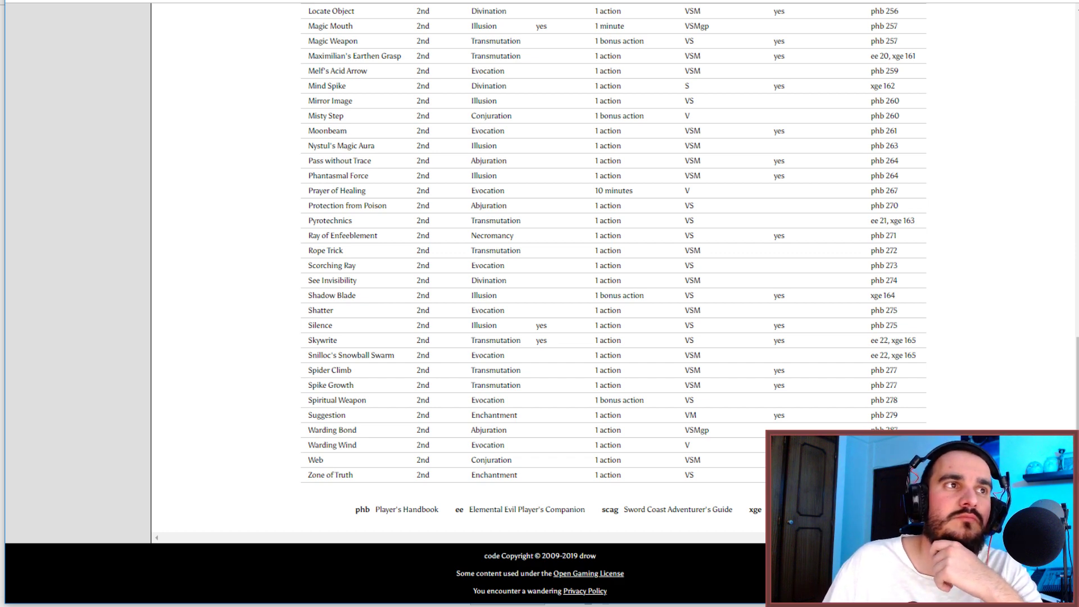
Reread the Feitiçaria inata section of the Peeira de Lobos document, then switch to the druid class table's spell slots.
{"action": "key", "text": "ctrl+Tab"}
{"action": "scroll", "coordinate": [442, 243], "scroll_direction": "up", "scroll_amount": 1}
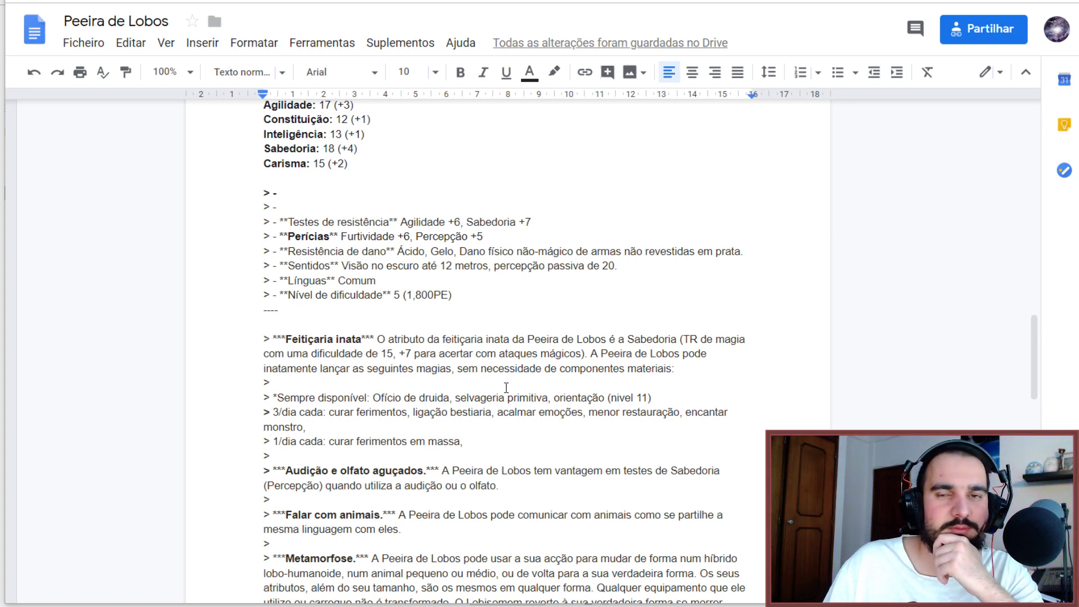
{"action": "scroll", "coordinate": [506, 387], "scroll_direction": "down", "scroll_amount": 1}
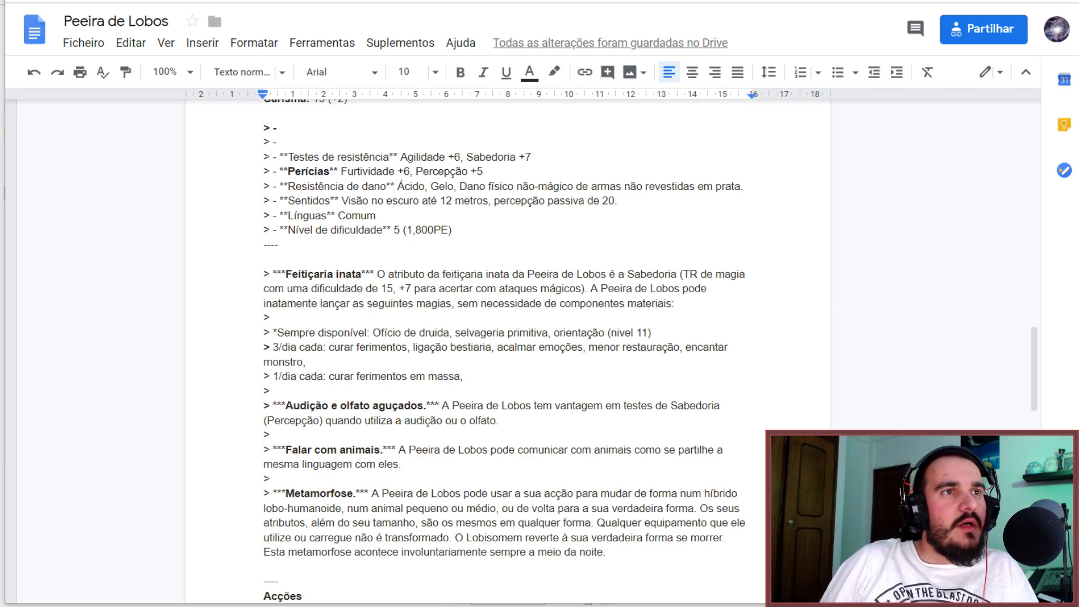
{"action": "key", "text": "ctrl+Tab"}
{"action": "key", "text": "ctrl+Tab"}
{"action": "key", "text": "ctrl+Tab"}
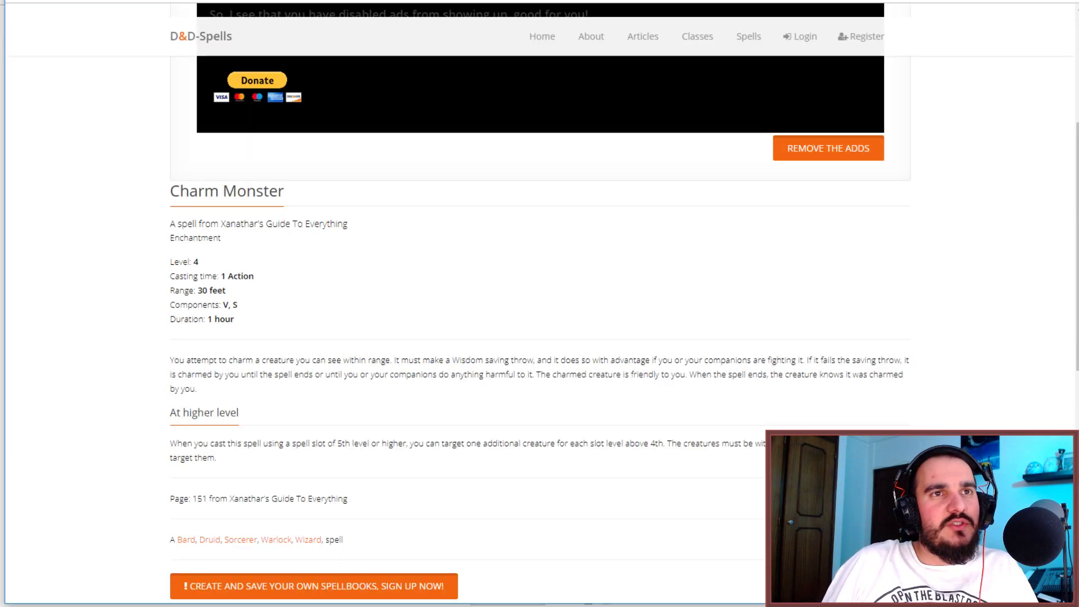
{"action": "key", "text": "ctrl+Tab"}
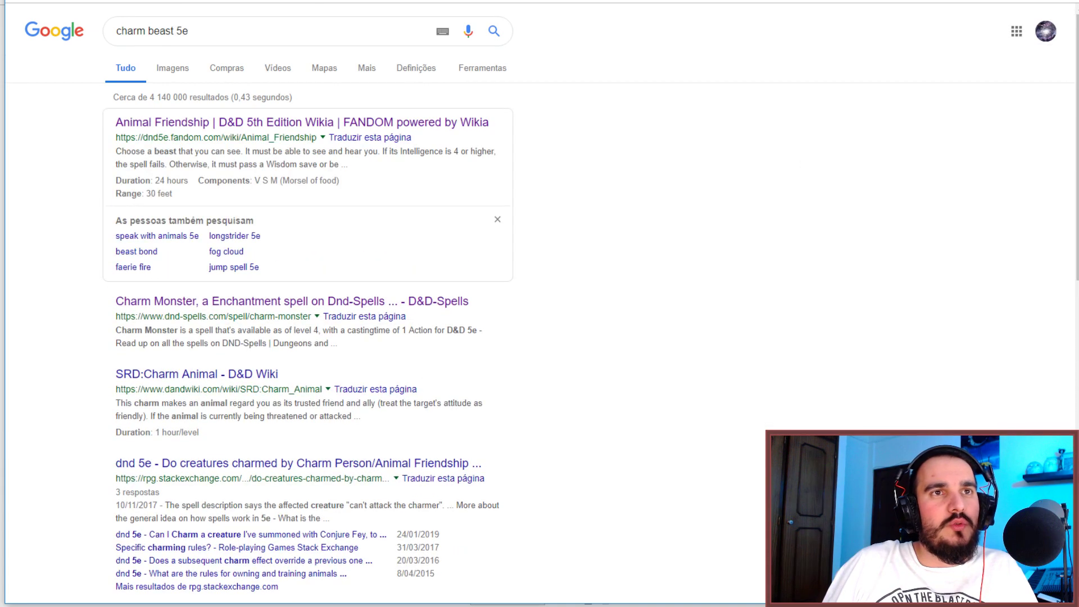
{"action": "key", "text": "ctrl+Tab"}
{"action": "key", "text": "ctrl+Tab"}
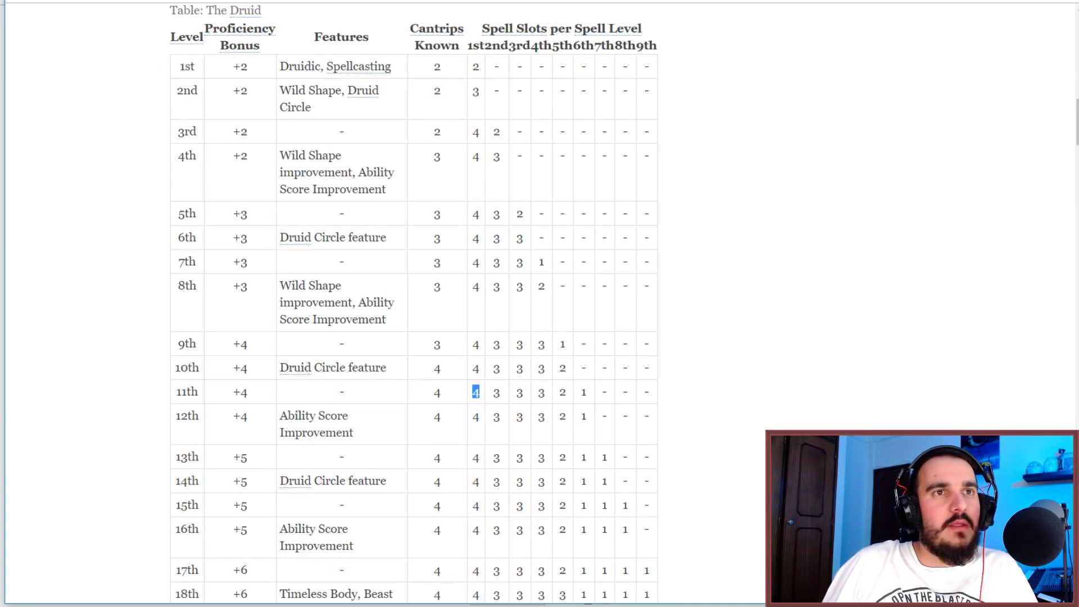
Search Google for "guidance d&d 5e" and read the Guidance entry on the D&D 5th Edition Wikia.
{"action": "key", "text": "ctrl+t"}
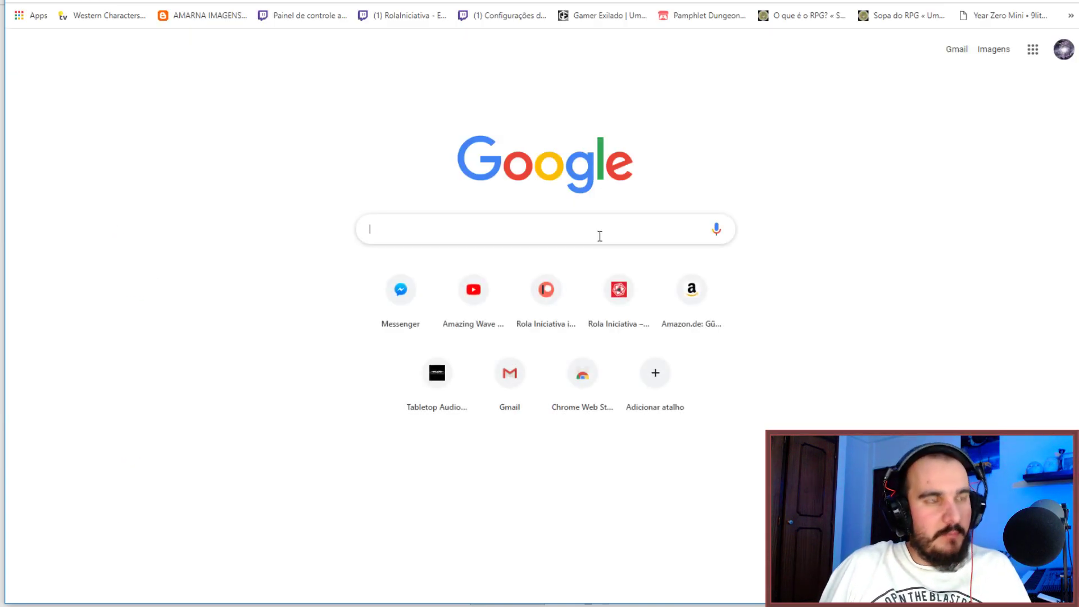
{"action": "type", "text": "guidance"}
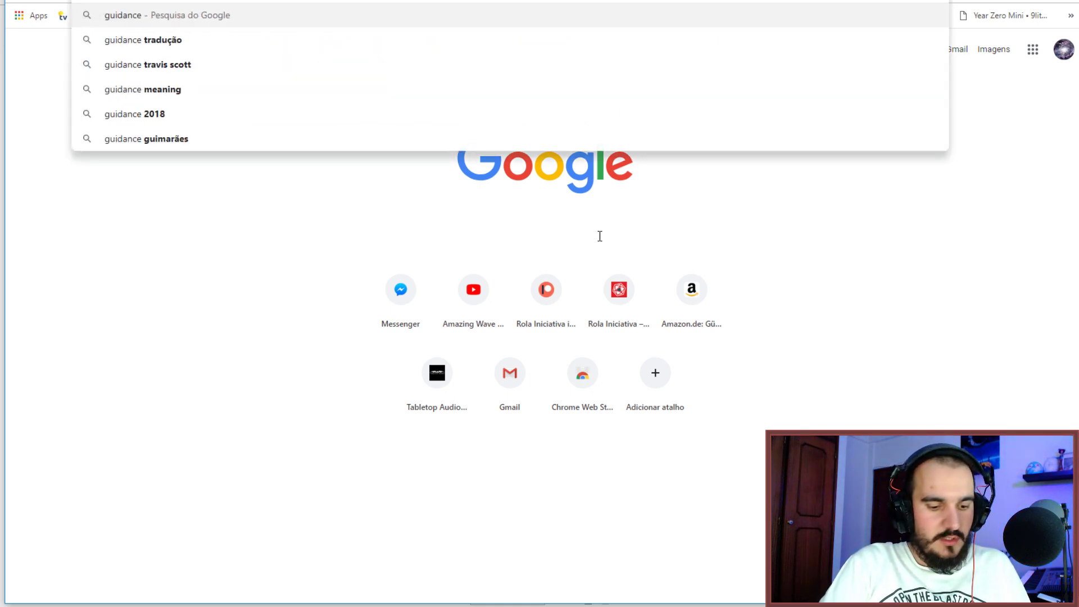
{"action": "type", "text": " d&d 5e"}
{"action": "key", "text": "Return"}
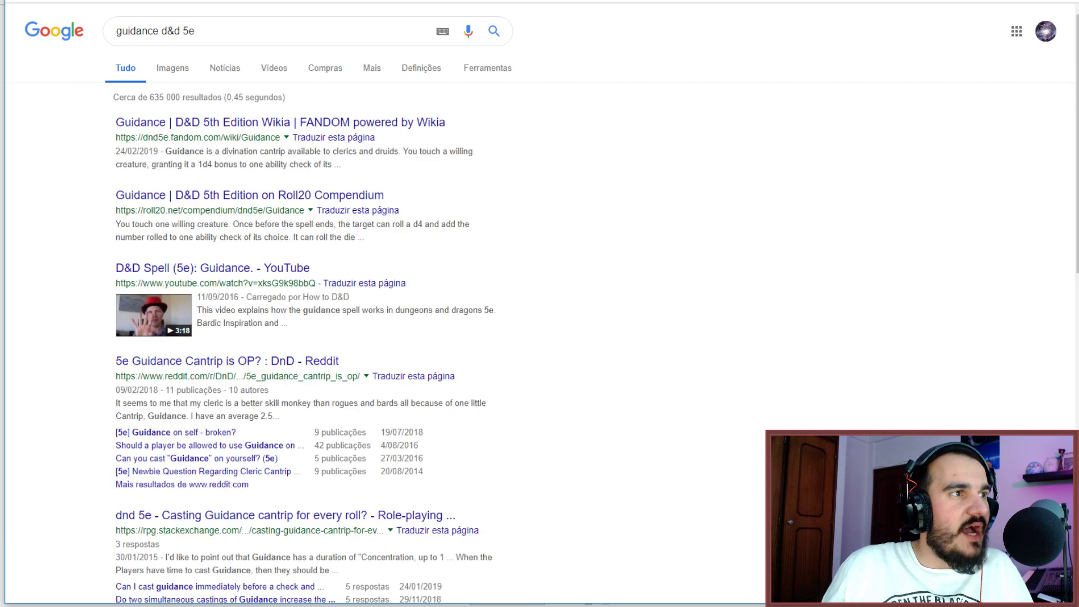
{"action": "right_click", "coordinate": [242, 124]}
{"action": "left_click", "coordinate": [281, 135]}
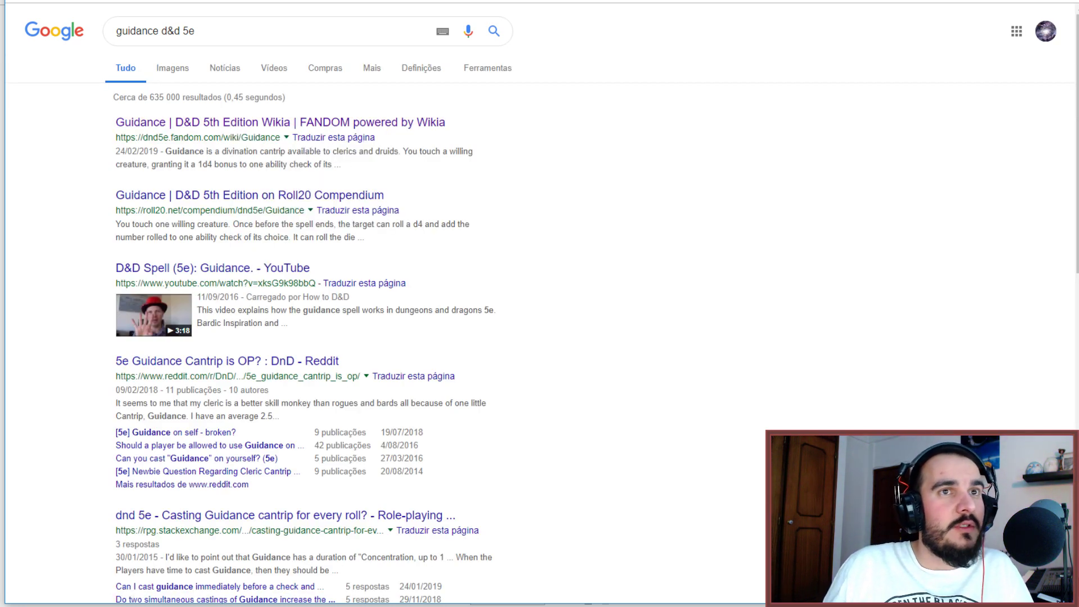
{"action": "key", "text": "ctrl+Tab"}
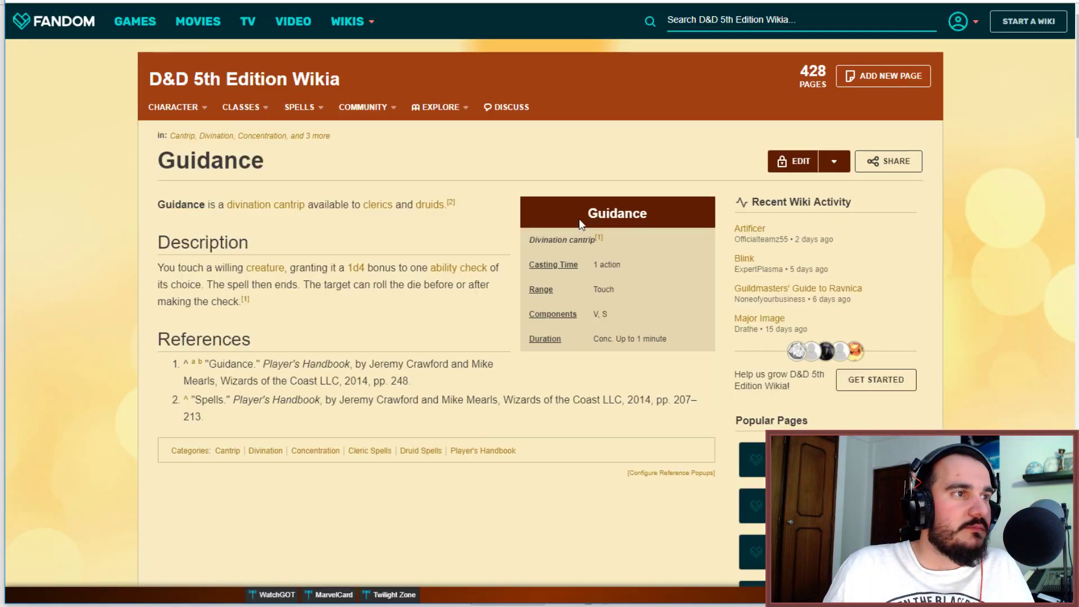
{"action": "scroll", "coordinate": [583, 213], "scroll_direction": "down", "scroll_amount": 1}
{"action": "scroll", "coordinate": [588, 202], "scroll_direction": "up", "scroll_amount": 1}
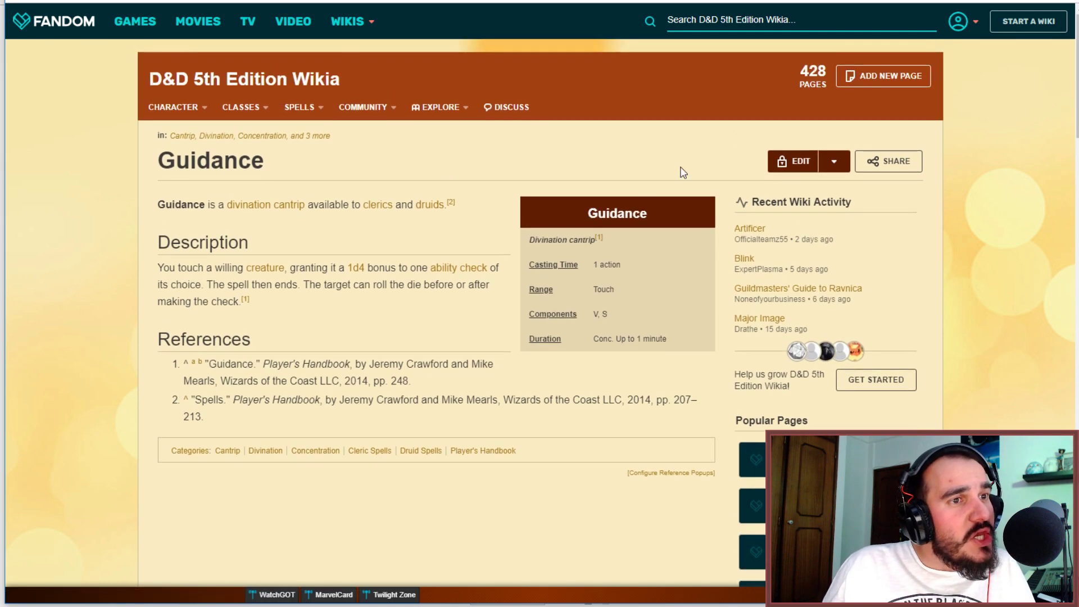
Search Google in a new tab for "at will spells are only cantrips?".
{"action": "key", "text": "ctrl+shift+Tab"}
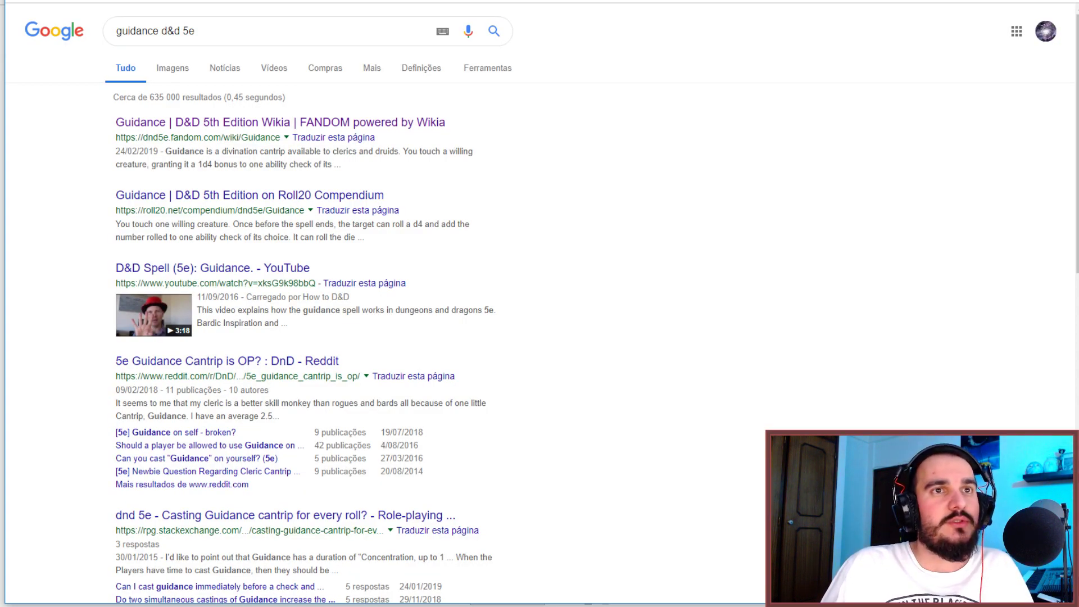
{"action": "key", "text": "ctrl+shift+Tab"}
{"action": "key", "text": "ctrl+t"}
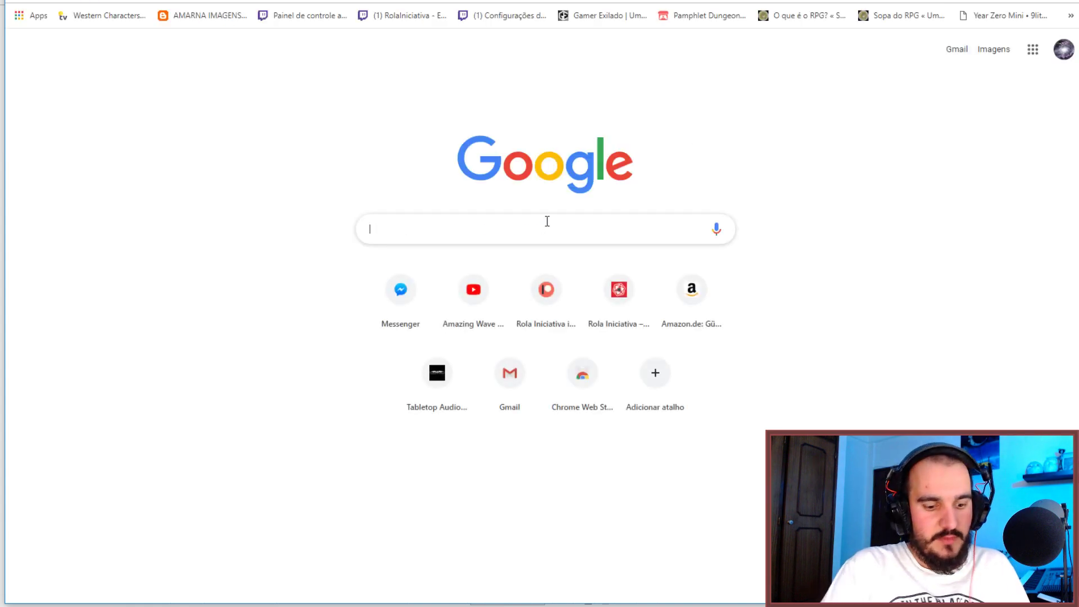
{"action": "type", "text": "at will spe"}
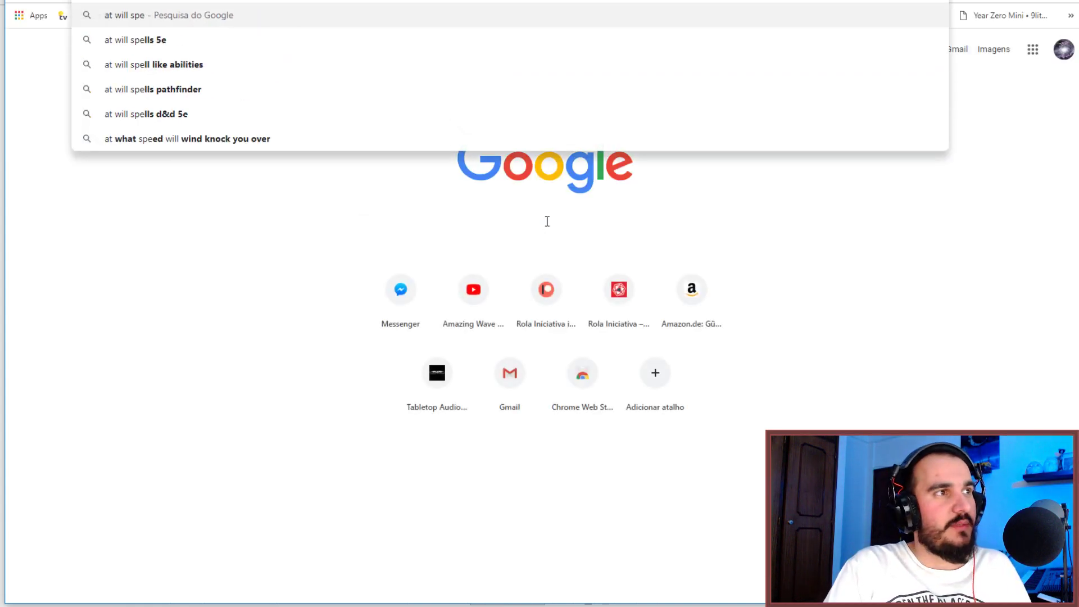
{"action": "type", "text": "lls are only"}
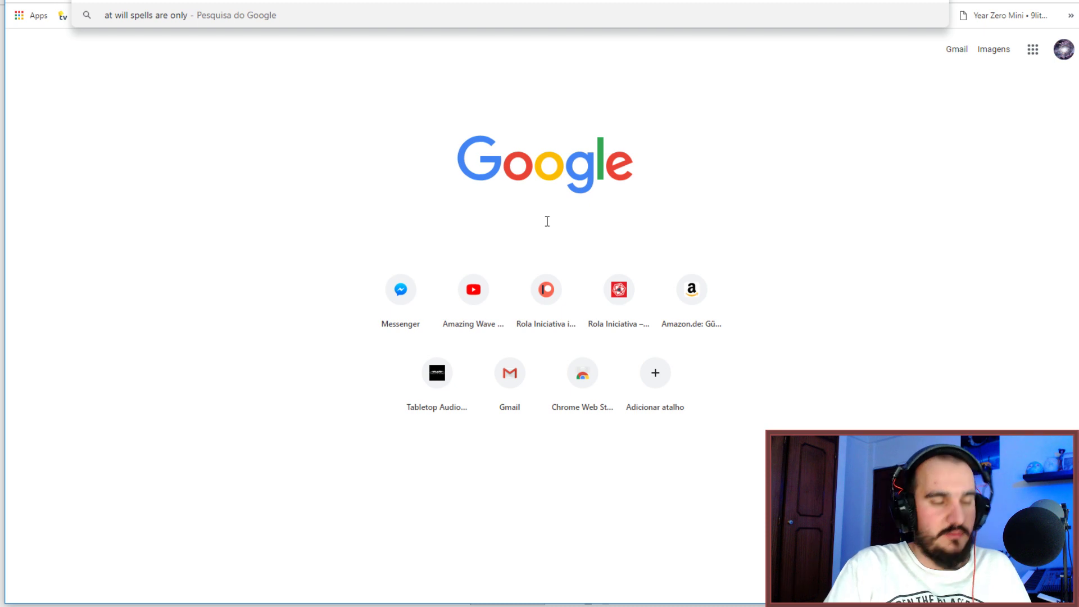
{"action": "type", "text": " cantrips?"}
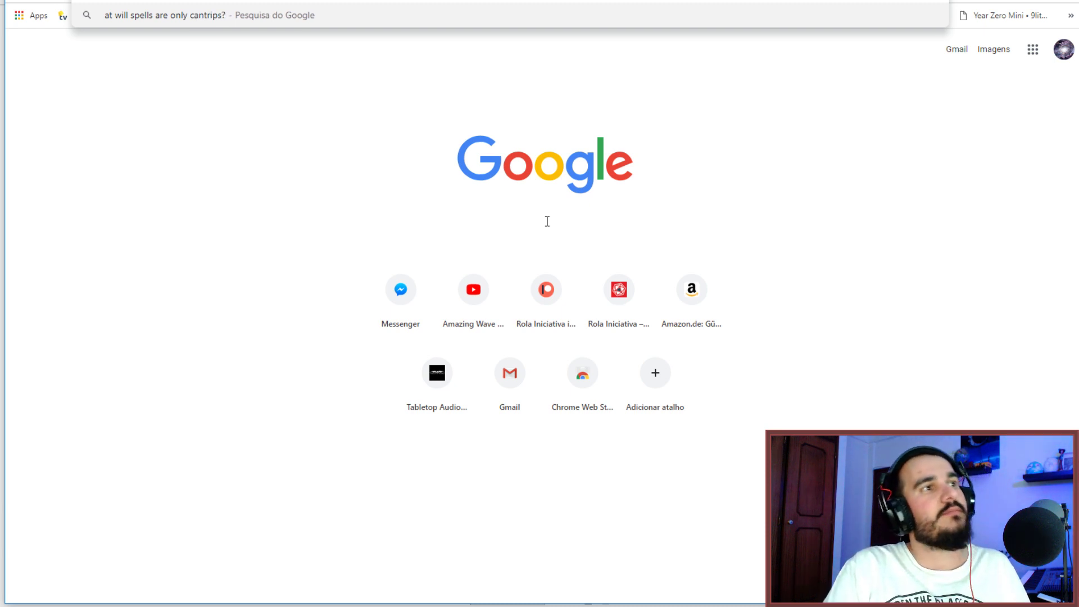
{"action": "key", "text": "Return"}
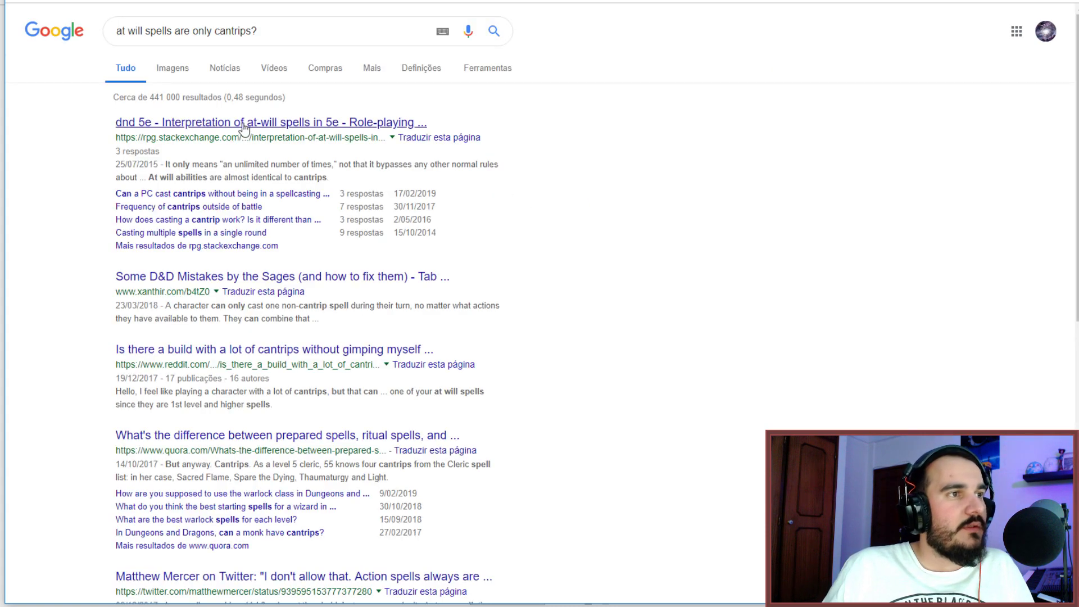
Open the Stack Exchange question "Interpretation of at-will spells in 5e" in a new tab and read its answers.
{"action": "right_click", "coordinate": [244, 123]}
{"action": "left_click", "coordinate": [309, 135]}
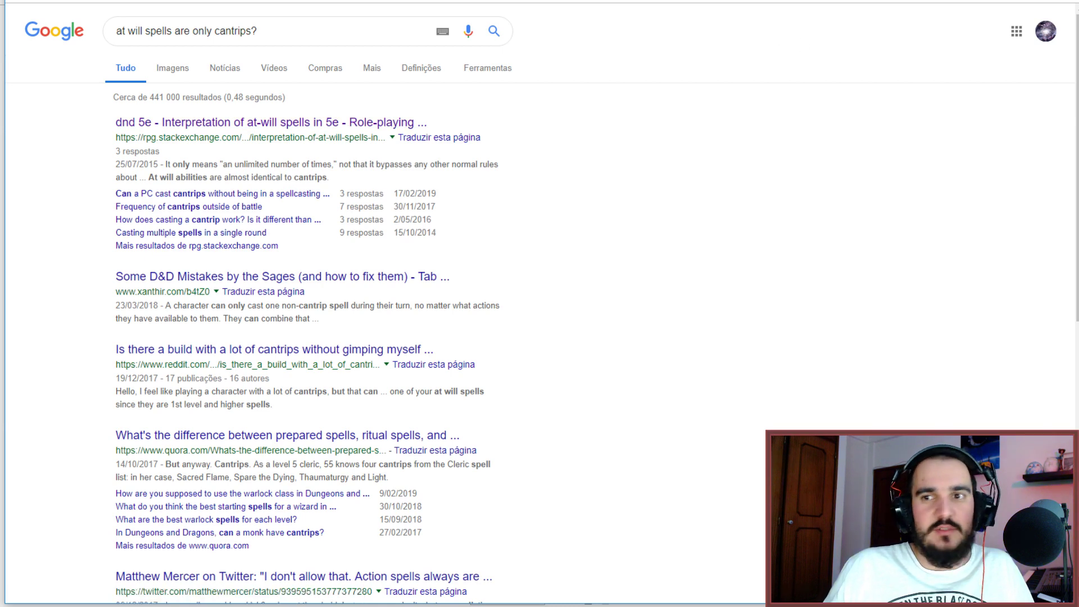
{"action": "key", "text": "ctrl+Tab"}
{"action": "scroll", "coordinate": [625, 263], "scroll_direction": "down", "scroll_amount": 1}
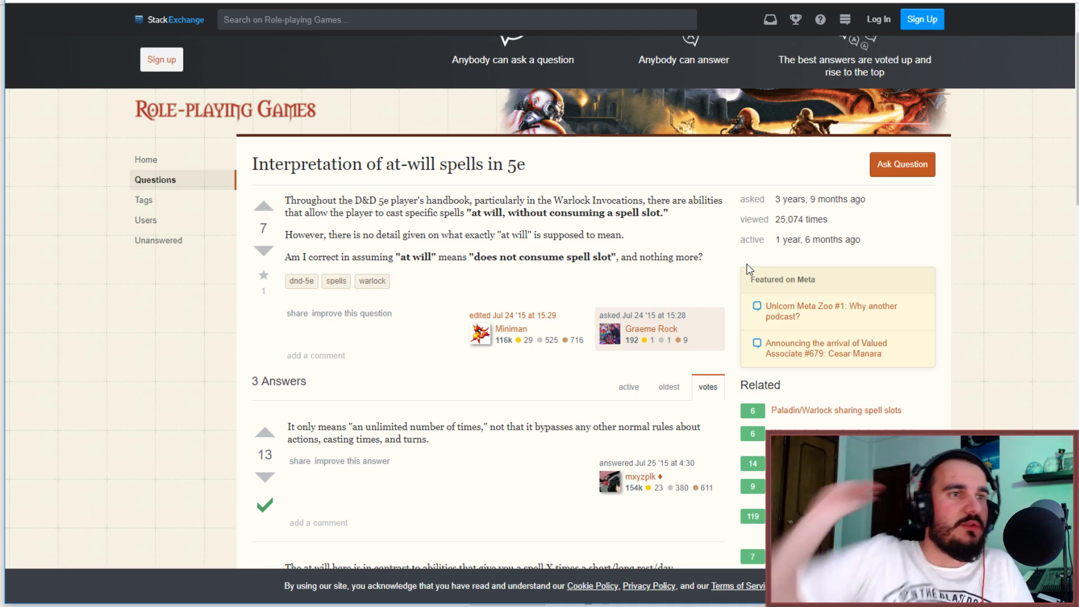
{"action": "scroll", "coordinate": [542, 172], "scroll_direction": "down", "scroll_amount": 1}
{"action": "scroll", "coordinate": [523, 206], "scroll_direction": "down", "scroll_amount": 2}
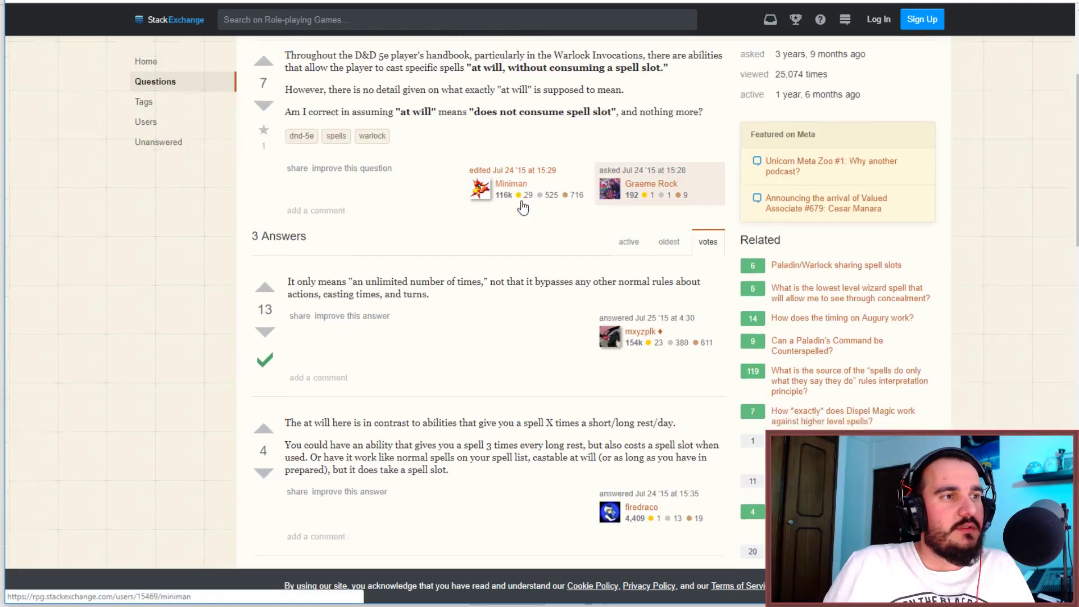
{"action": "scroll", "coordinate": [523, 204], "scroll_direction": "down", "scroll_amount": 1}
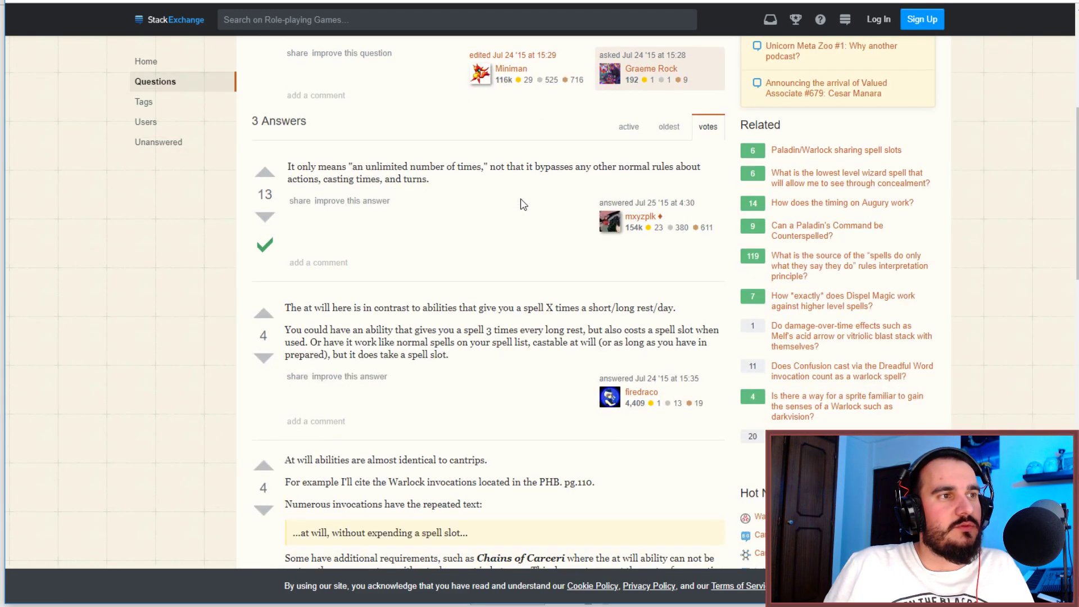
{"action": "scroll", "coordinate": [524, 204], "scroll_direction": "down", "scroll_amount": 3}
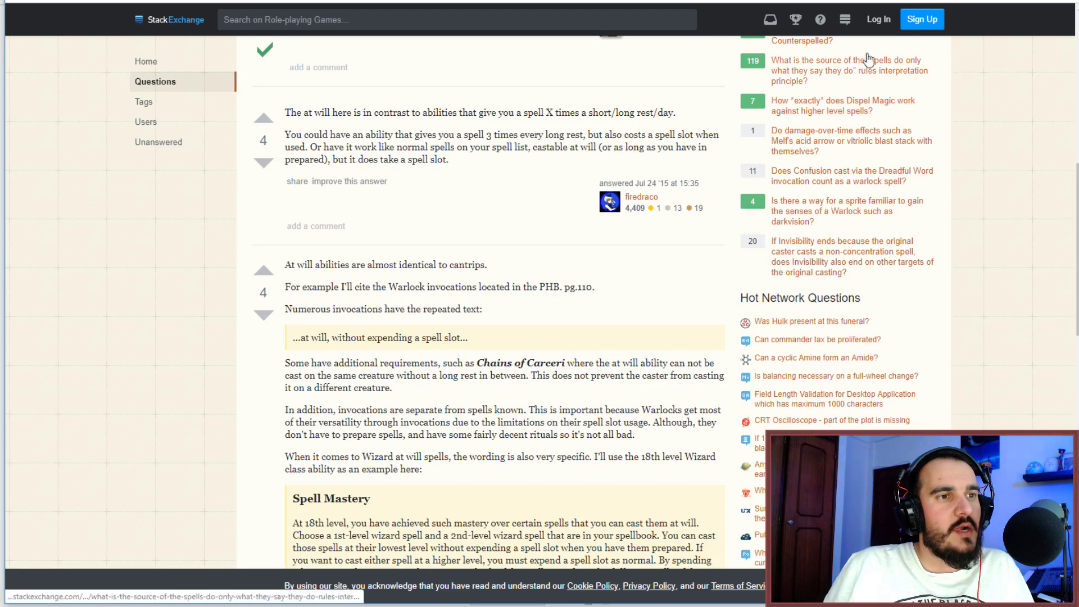
Search Google in a new tab for "monsters at will spell are only cantrips?".
{"action": "key", "text": "ctrl+t"}
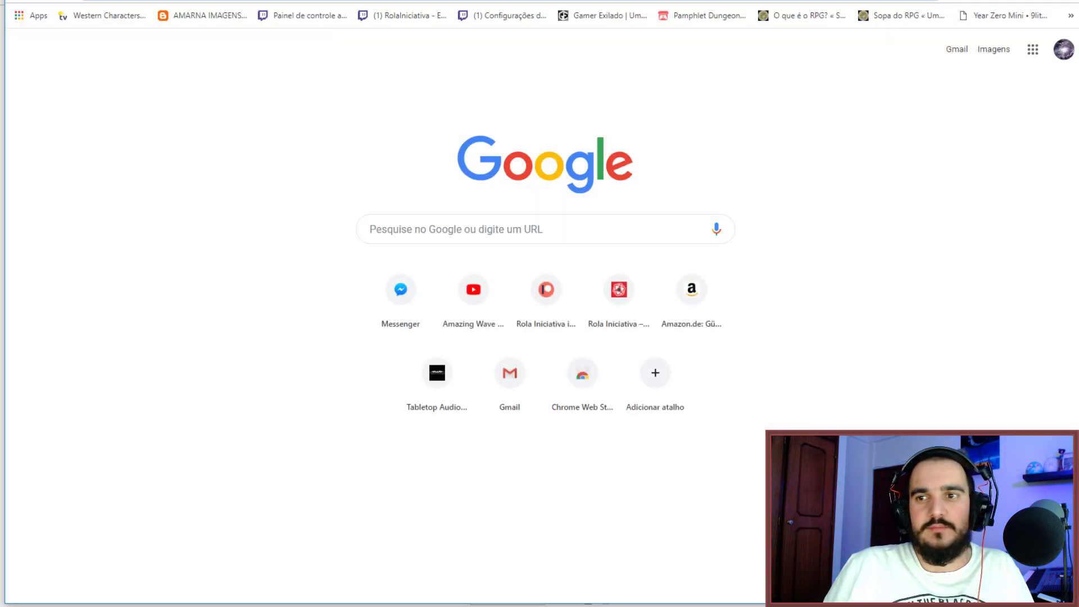
{"action": "left_click", "coordinate": [490, 235]}
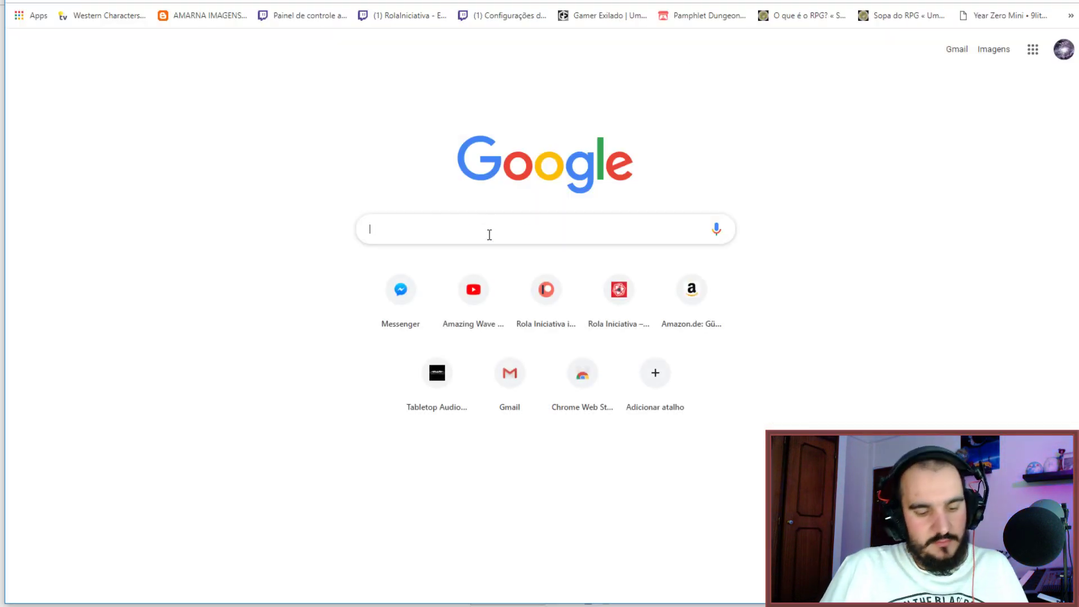
{"action": "type", "text": "at will spe"}
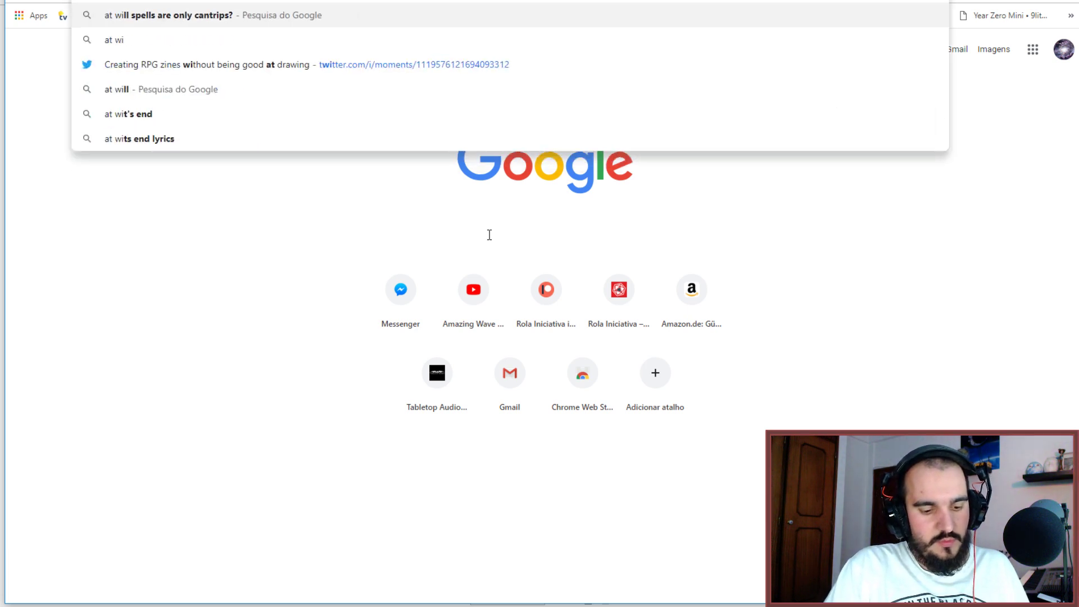
{"action": "key", "text": "BackSpace"}
{"action": "key", "text": "BackSpace"}
{"action": "key", "text": "BackSpace"}
{"action": "key", "text": "BackSpace"}
{"action": "key", "text": "BackSpace"}
{"action": "key", "text": "BackSpace"}
{"action": "key", "text": "BackSpace"}
{"action": "key", "text": "BackSpace"}
{"action": "key", "text": "BackSpace"}
{"action": "key", "text": "BackSpace"}
{"action": "key", "text": "BackSpace"}
{"action": "type", "text": "monsters"}
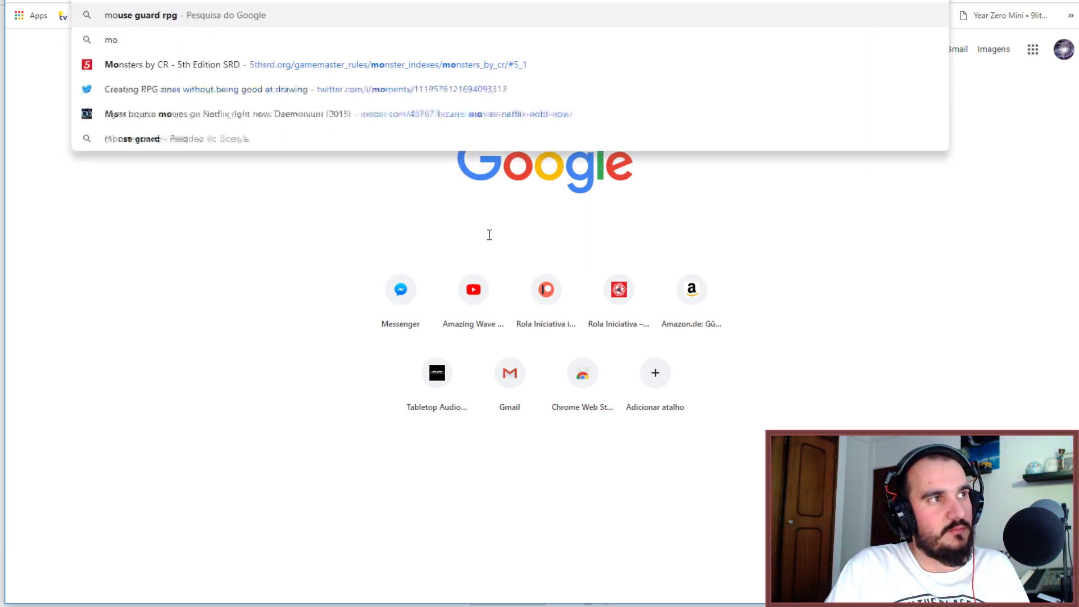
{"action": "type", "text": "ll s"}
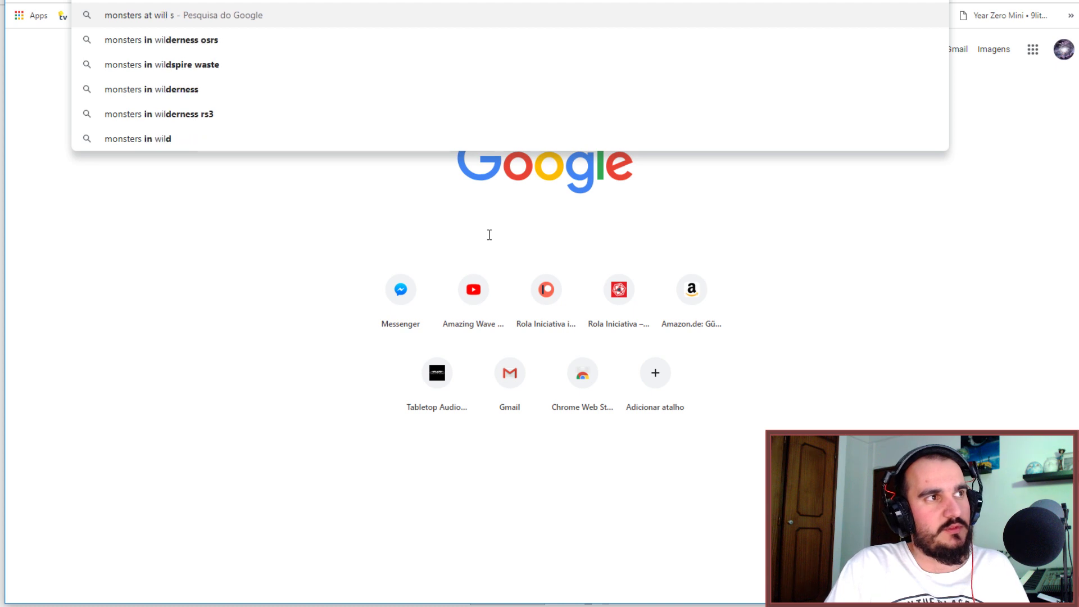
{"action": "type", "text": "pell are only cantrips?"}
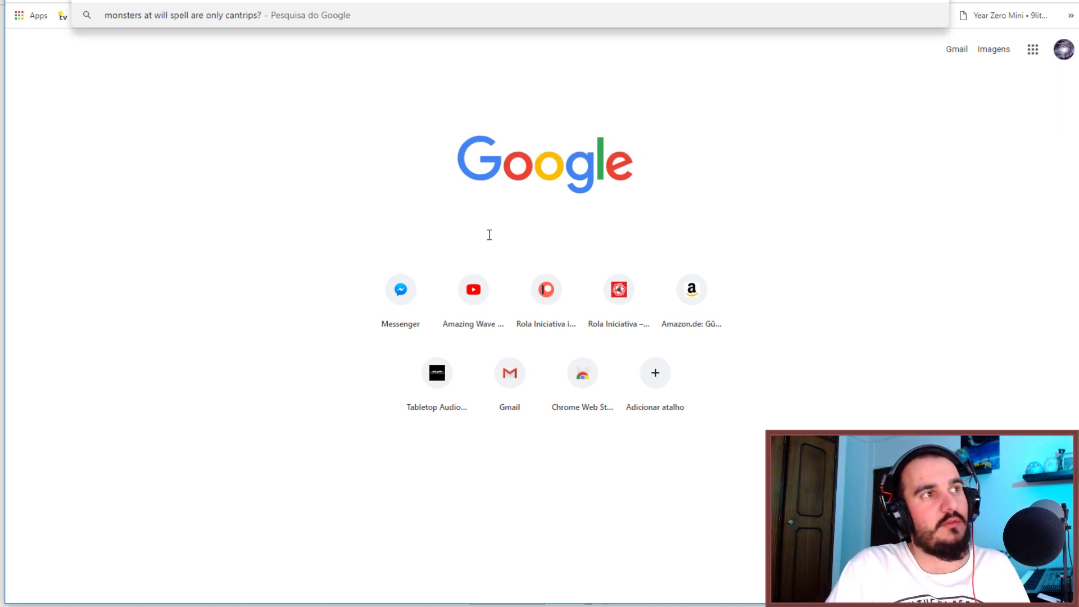
{"action": "key", "text": "Return"}
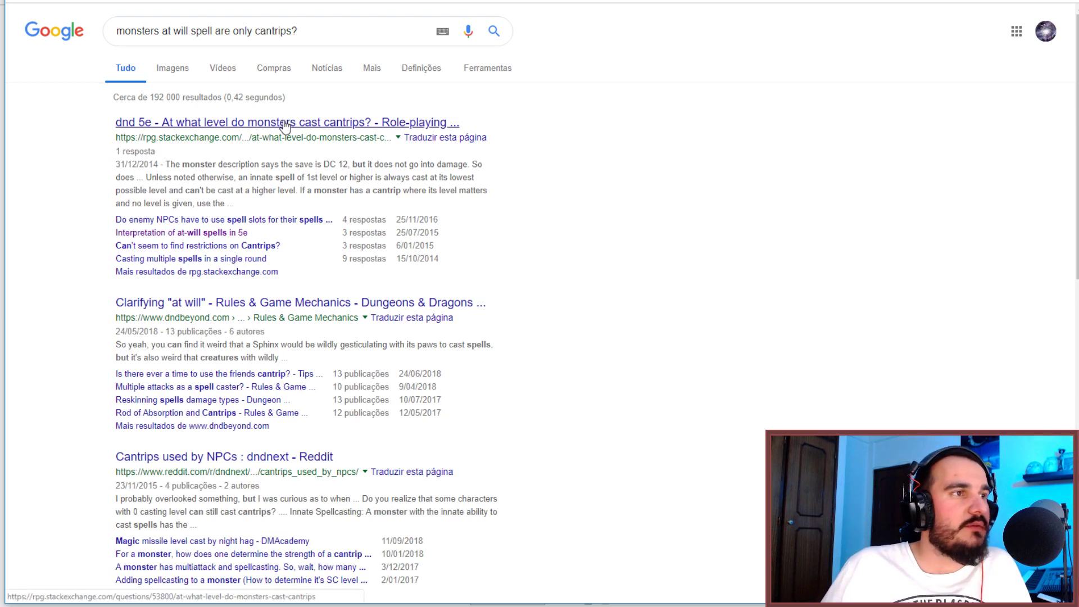
Read the Stack Exchange question "At what level do monsters cast cantrips?" and its answer, and return to the search results.
{"action": "left_click_drag", "start_coordinate": [285, 125], "coordinate": [580, 94]}
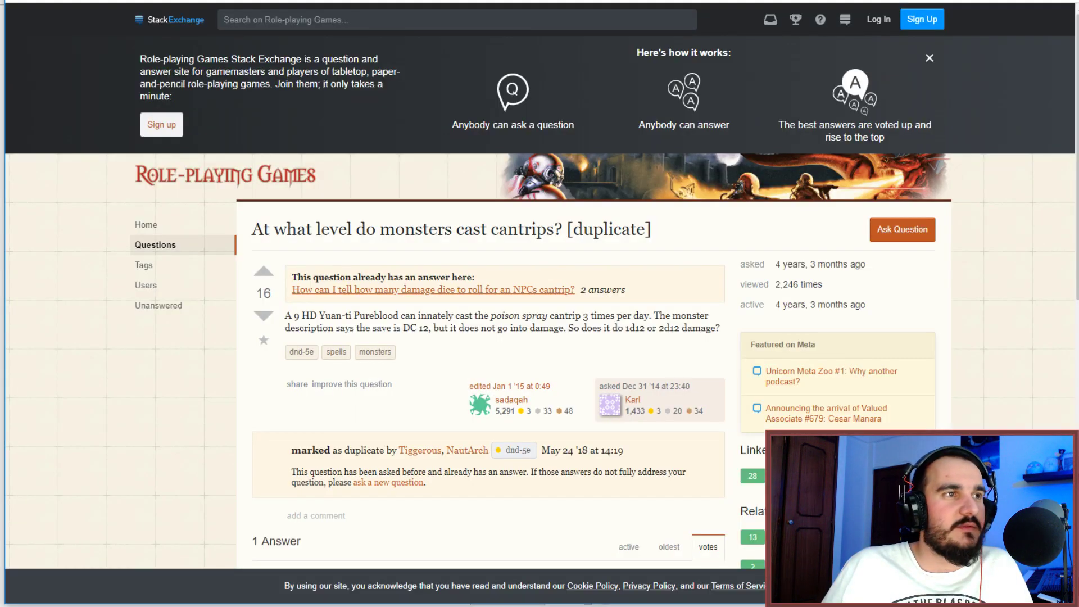
{"action": "scroll", "coordinate": [639, 233], "scroll_direction": "down", "scroll_amount": 2}
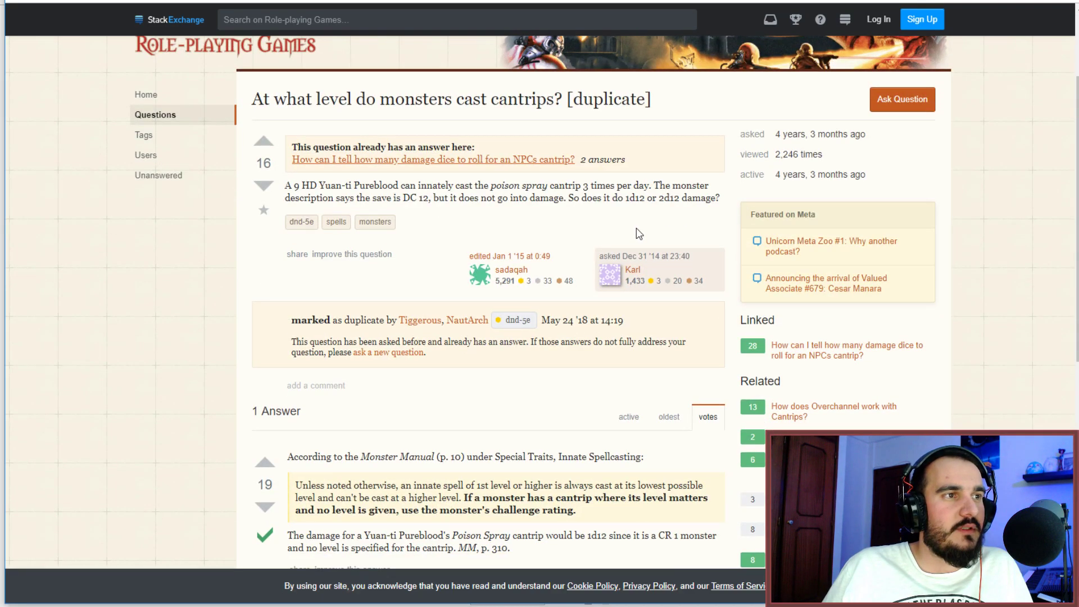
{"action": "scroll", "coordinate": [639, 233], "scroll_direction": "down", "scroll_amount": 3}
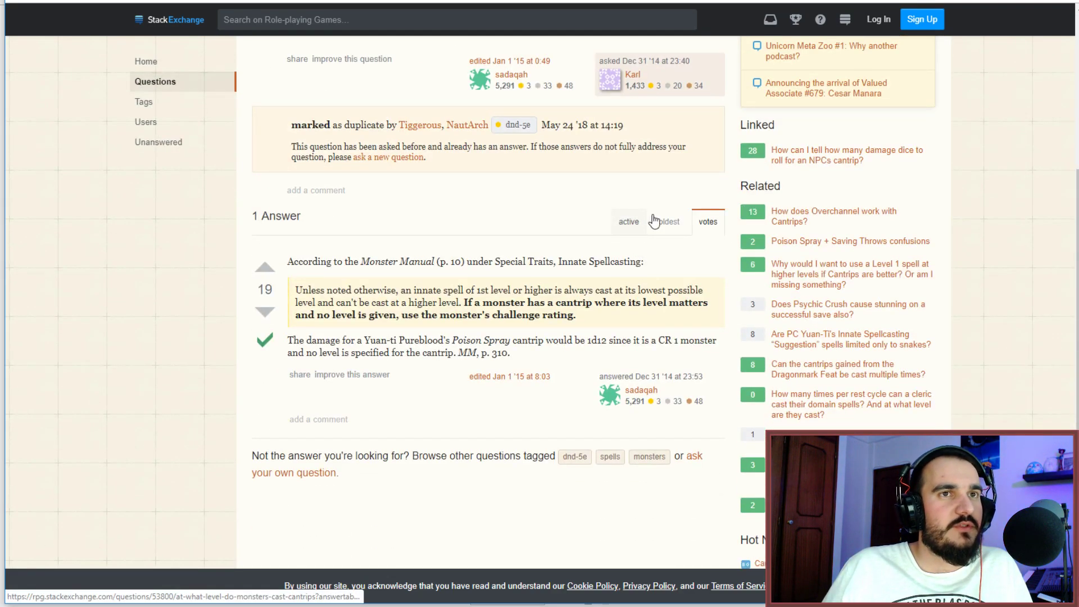
{"action": "key", "text": "alt+Left"}
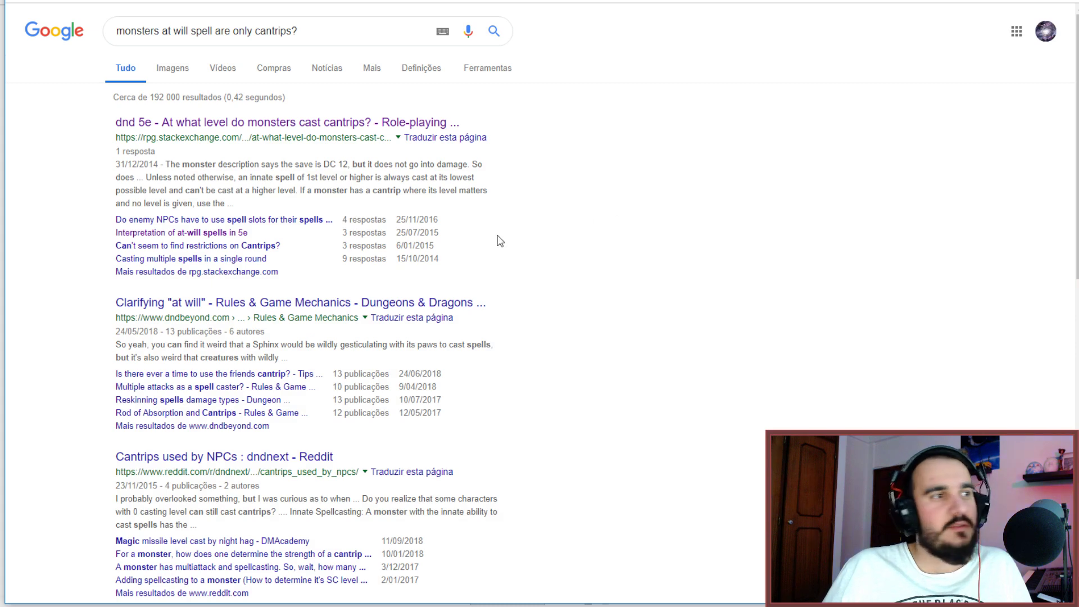
Open the D&D Beyond thread Clarifying "at will" in a new tab, plus the Reddit result "Cantrips used by NPCs".
{"action": "scroll", "coordinate": [499, 241], "scroll_direction": "down", "scroll_amount": 1}
{"action": "scroll", "coordinate": [495, 236], "scroll_direction": "down", "scroll_amount": 1}
{"action": "right_click", "coordinate": [248, 174]}
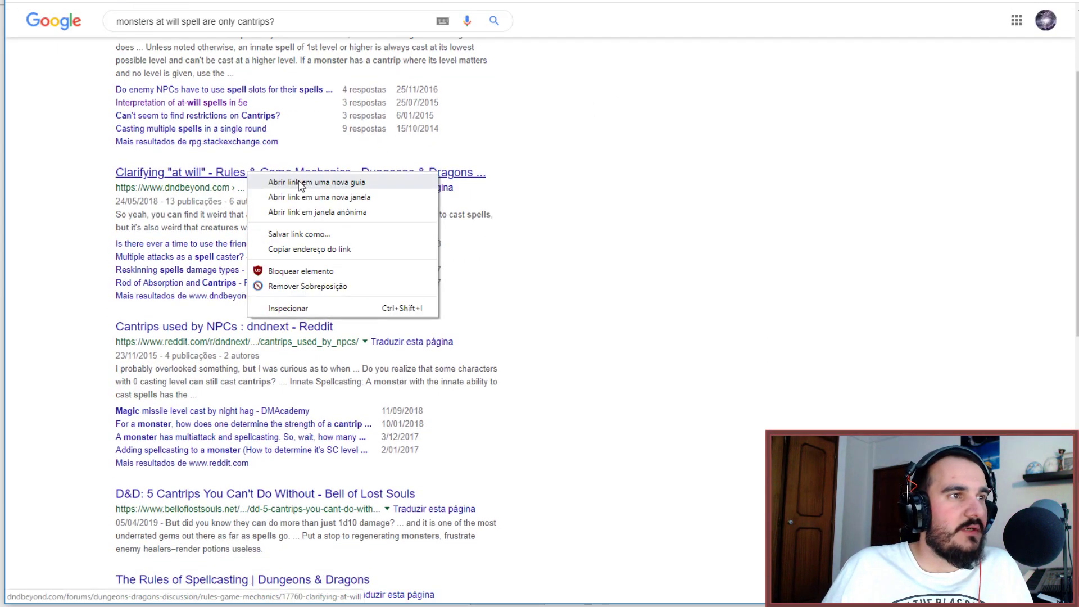
{"action": "left_click", "coordinate": [292, 182]}
{"action": "left_click", "coordinate": [265, 329]}
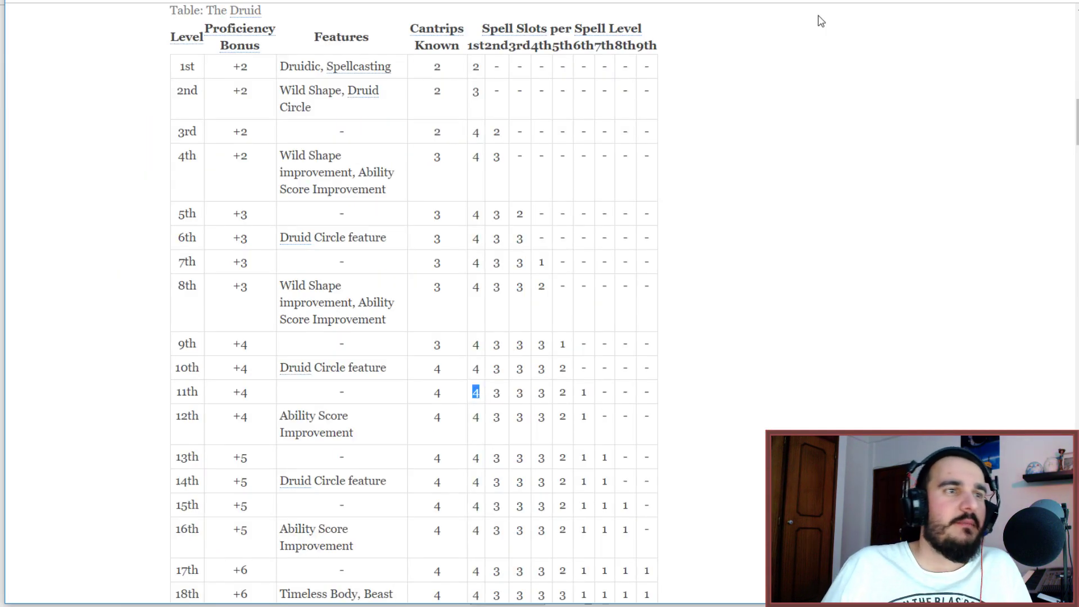
Reread the Feitiçaria inata spell lists in the Peeira de Lobos document and return to the donjon 5e Spell Sheet.
{"action": "left_click", "coordinate": [742, 154]}
{"action": "scroll", "coordinate": [742, 154], "scroll_direction": "up", "scroll_amount": 7}
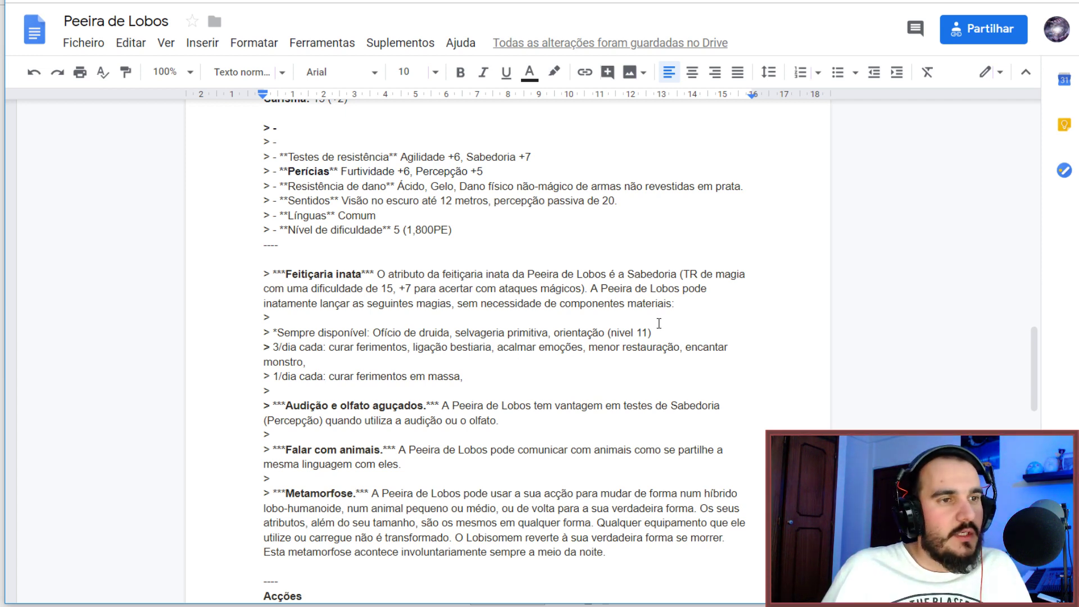
{"action": "key", "text": "alt+Tab"}
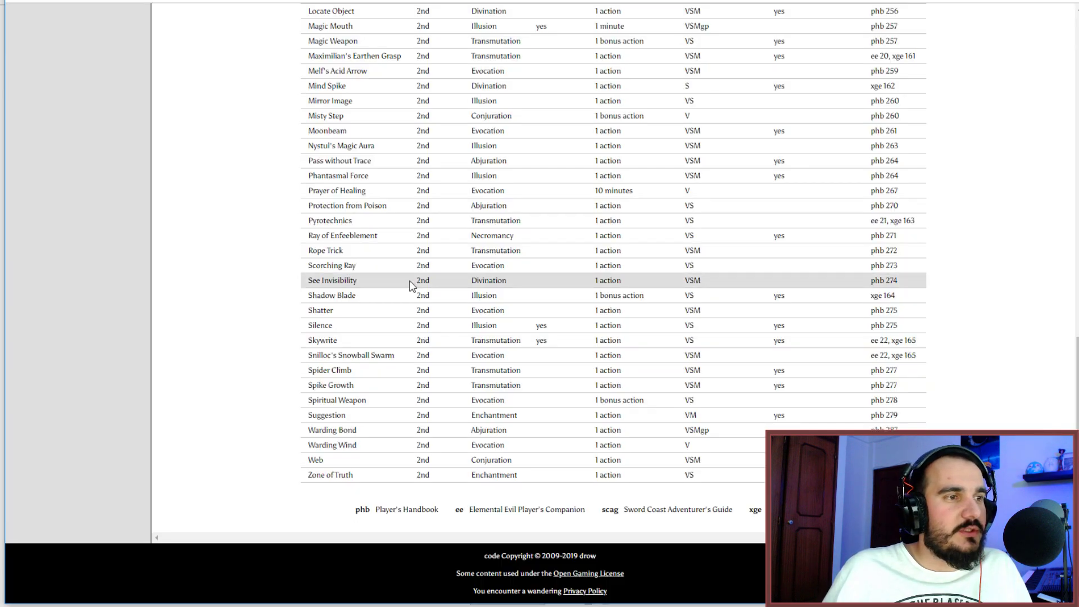
Replace the 2nd-level filter on the spell sheet with 3rd level.
{"action": "scroll", "coordinate": [406, 373], "scroll_direction": "up", "scroll_amount": 10}
{"action": "scroll", "coordinate": [406, 365], "scroll_direction": "up", "scroll_amount": 3}
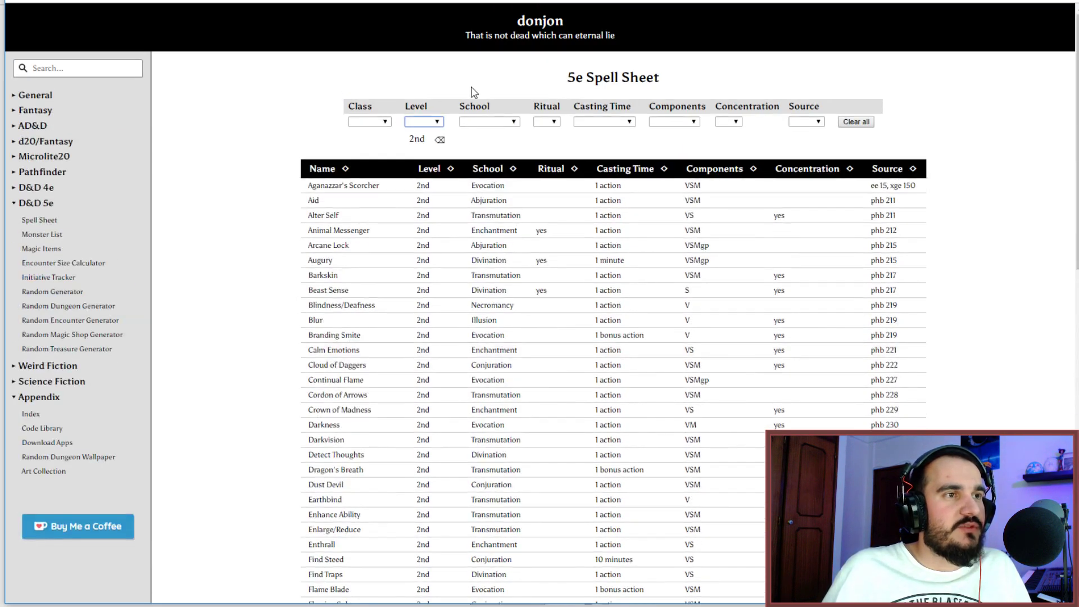
{"action": "left_click", "coordinate": [442, 139]}
{"action": "left_click", "coordinate": [426, 121]}
{"action": "left_click", "coordinate": [432, 168]}
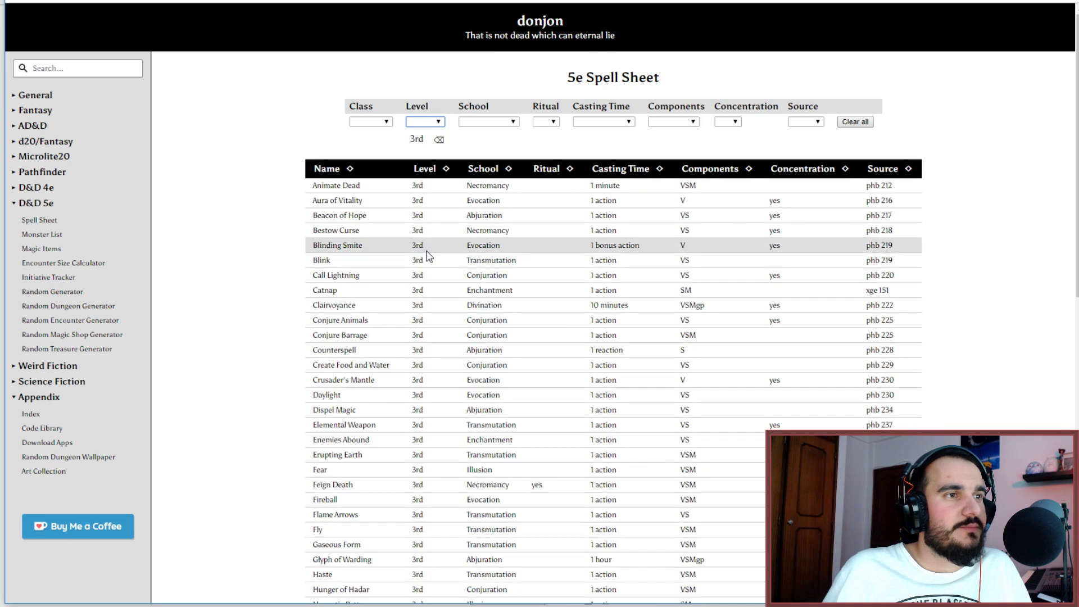
Look through the whole list of 3rd-level spells for candidates for the monster's innate spellcasting.
{"action": "scroll", "coordinate": [425, 254], "scroll_direction": "down", "scroll_amount": 1}
{"action": "scroll", "coordinate": [426, 251], "scroll_direction": "down", "scroll_amount": 1}
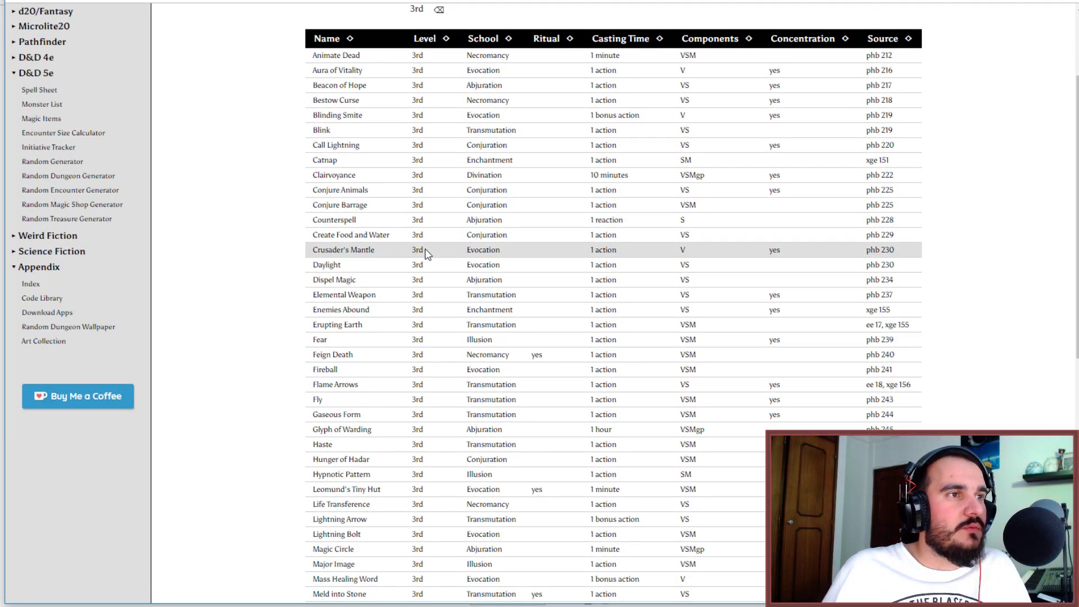
{"action": "scroll", "coordinate": [425, 248], "scroll_direction": "down", "scroll_amount": 1}
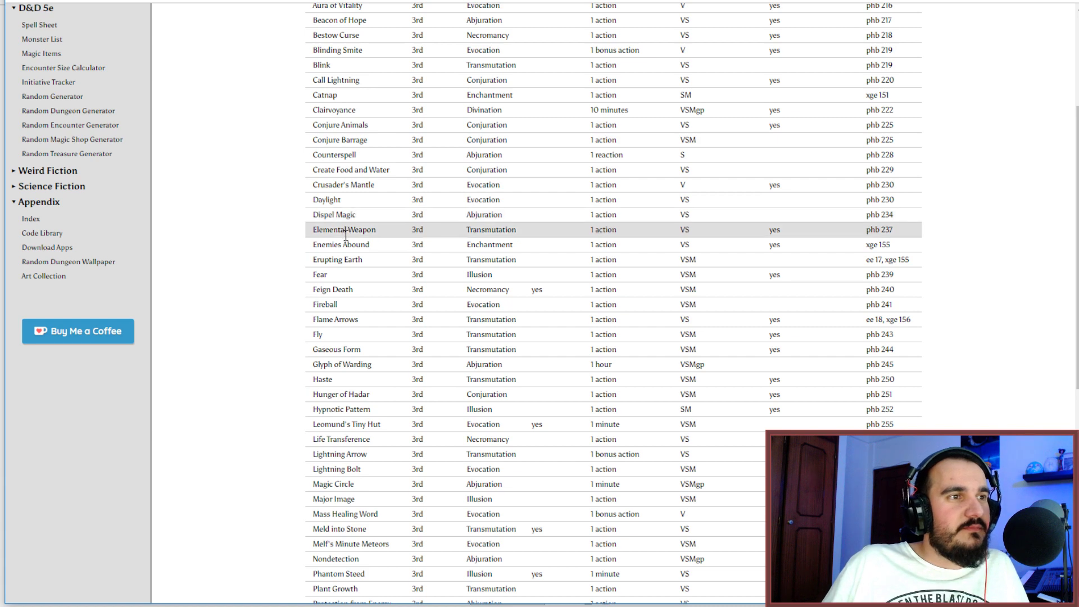
{"action": "scroll", "coordinate": [348, 225], "scroll_direction": "down", "scroll_amount": 1}
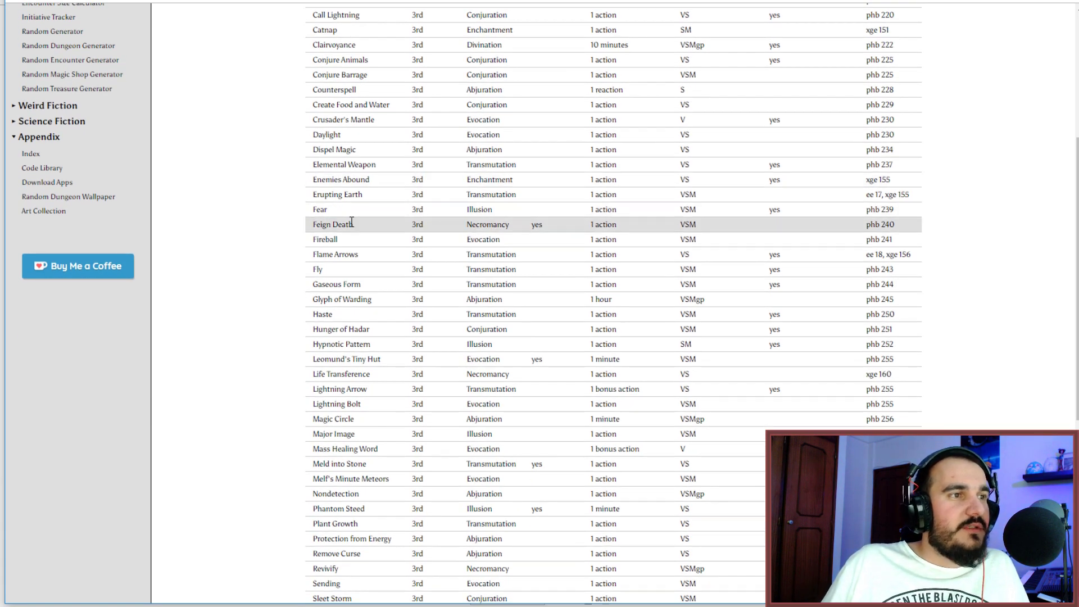
{"action": "scroll", "coordinate": [351, 216], "scroll_direction": "down", "scroll_amount": 1}
{"action": "scroll", "coordinate": [352, 215], "scroll_direction": "down", "scroll_amount": 1}
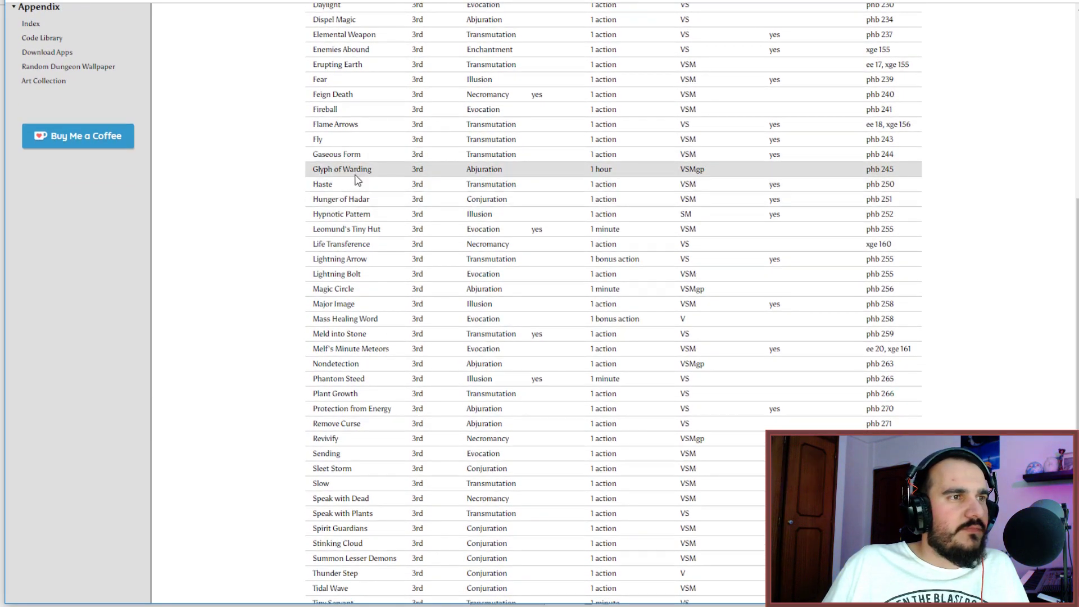
{"action": "scroll", "coordinate": [356, 200], "scroll_direction": "down", "scroll_amount": 1}
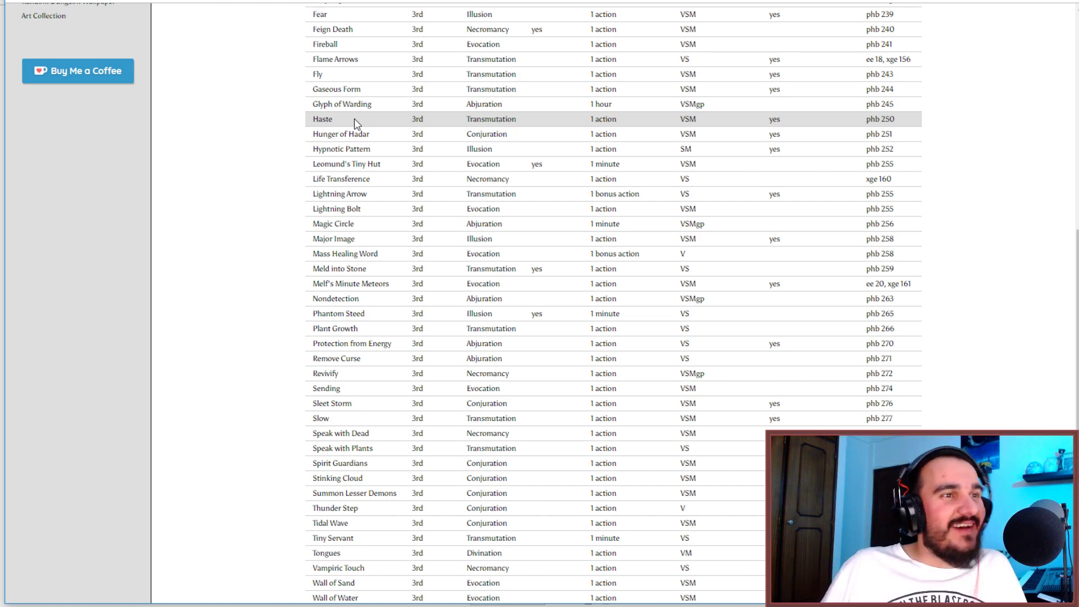
{"action": "scroll", "coordinate": [358, 139], "scroll_direction": "down", "scroll_amount": 2}
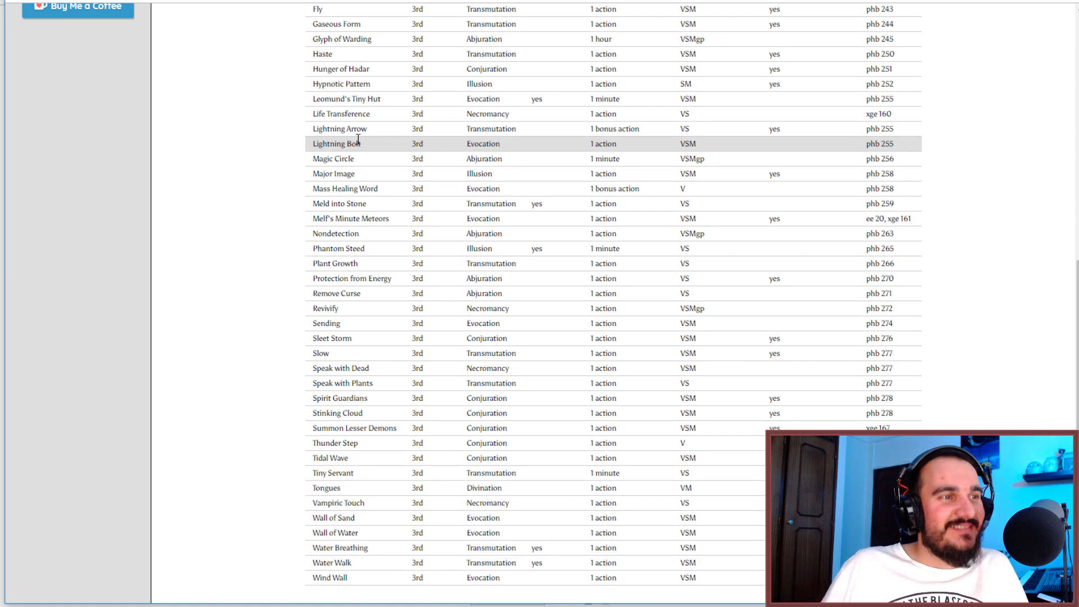
{"action": "scroll", "coordinate": [358, 139], "scroll_direction": "down", "scroll_amount": 2}
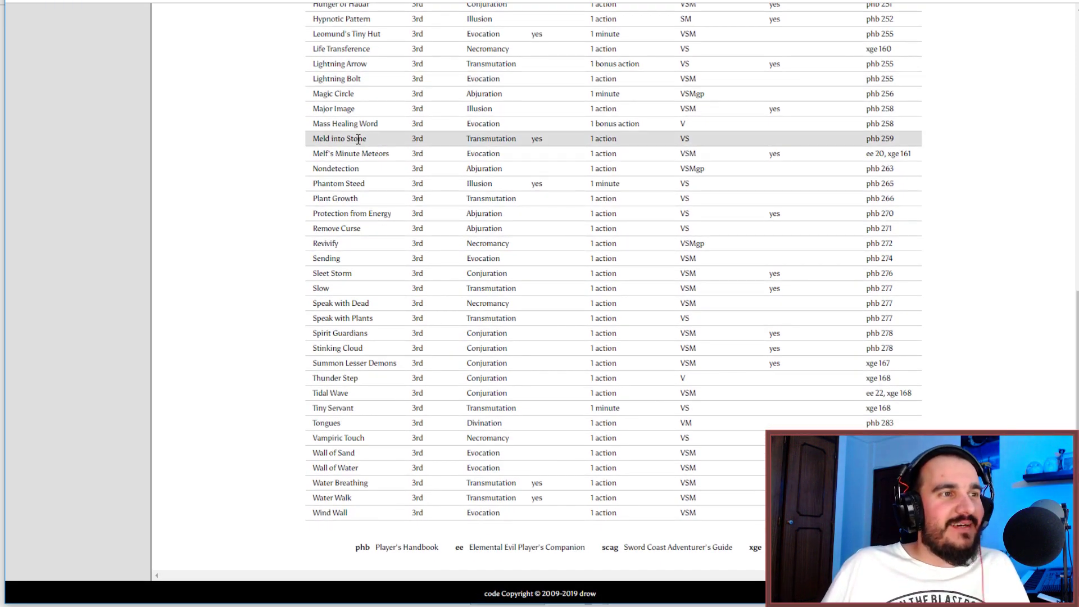
Recheck the 3rd-level spells from the end of the list back up to its beginning.
{"action": "scroll", "coordinate": [358, 140], "scroll_direction": "down", "scroll_amount": 2}
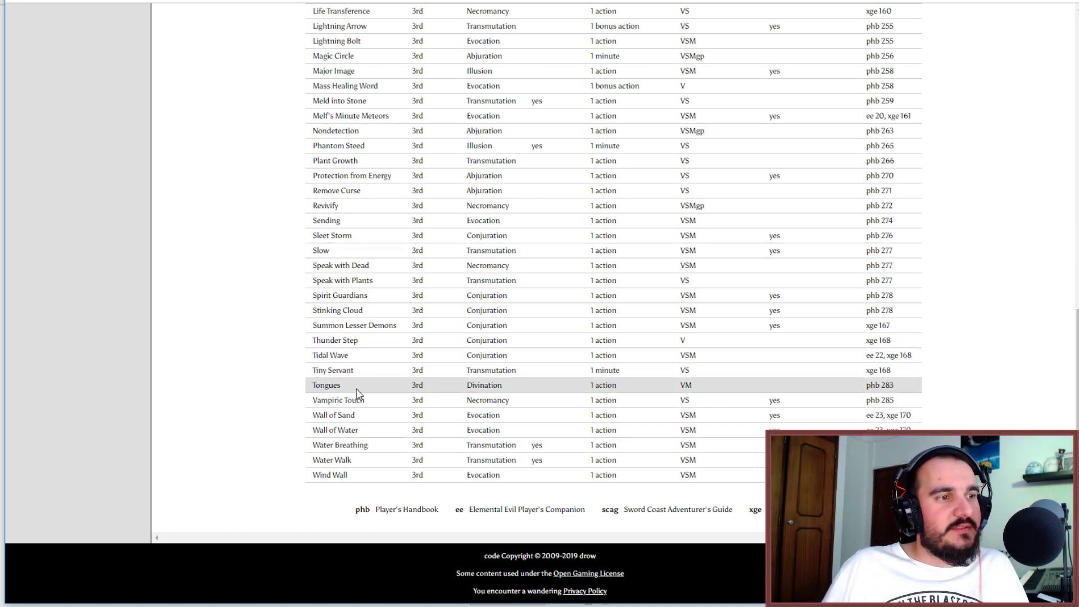
{"action": "scroll", "coordinate": [356, 388], "scroll_direction": "up", "scroll_amount": 1}
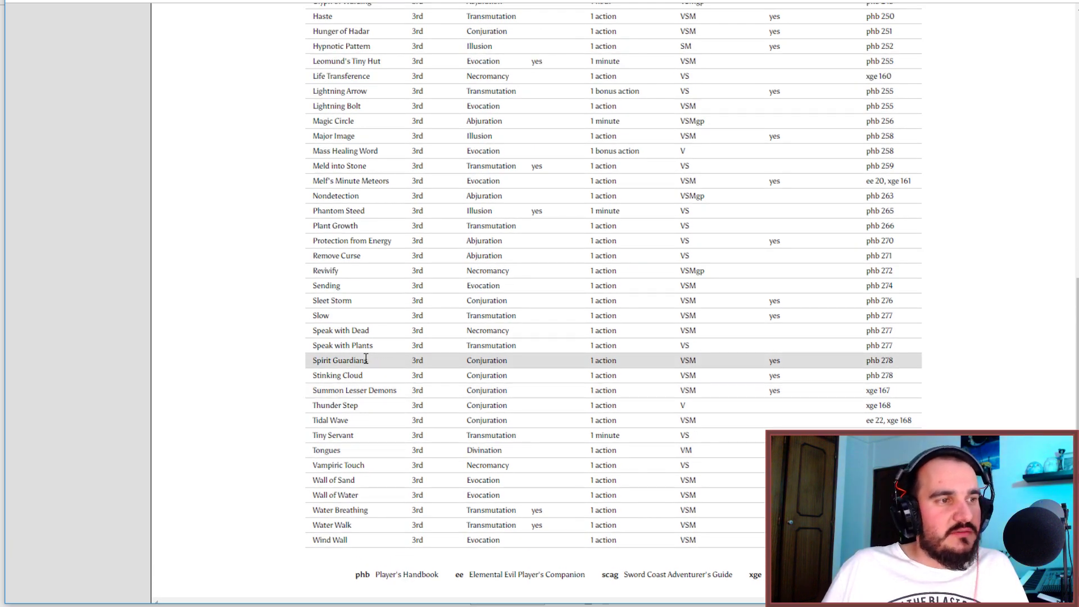
{"action": "scroll", "coordinate": [362, 365], "scroll_direction": "up", "scroll_amount": 3}
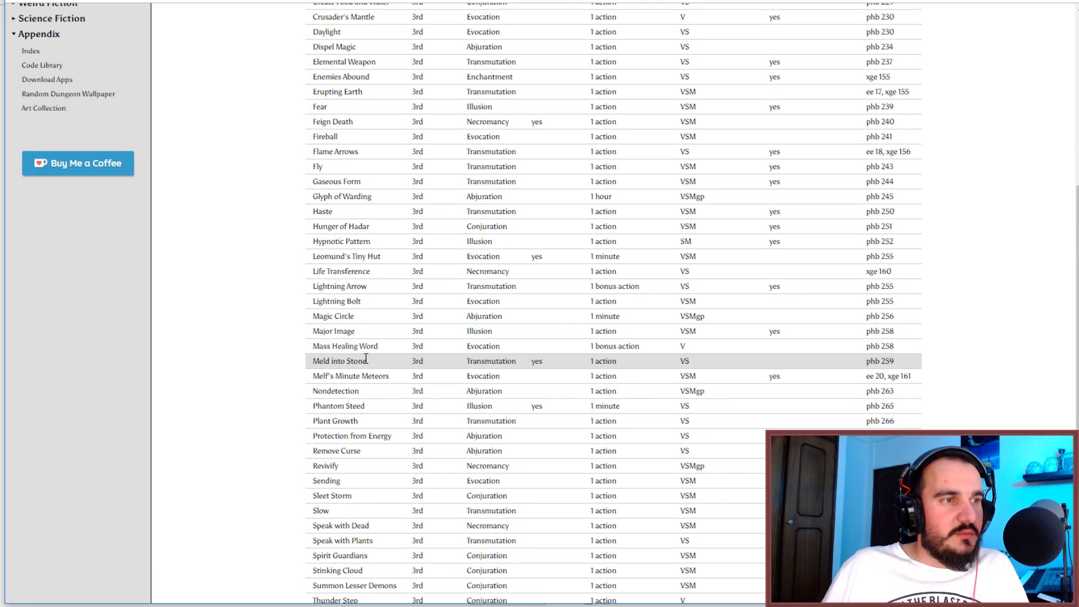
{"action": "scroll", "coordinate": [365, 346], "scroll_direction": "up", "scroll_amount": 1}
{"action": "scroll", "coordinate": [366, 337], "scroll_direction": "up", "scroll_amount": 2}
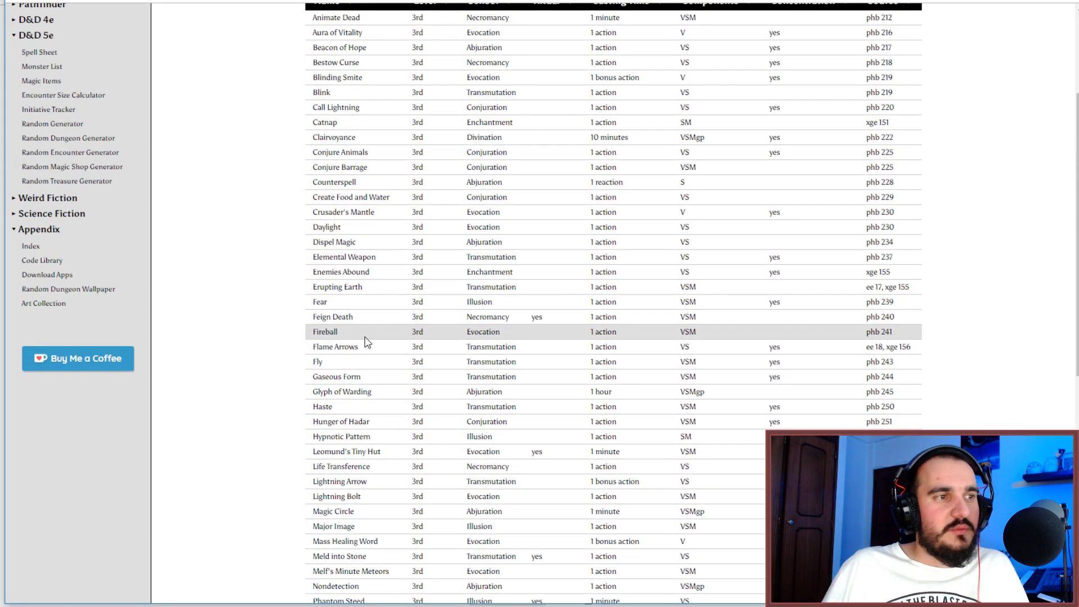
{"action": "scroll", "coordinate": [367, 339], "scroll_direction": "up", "scroll_amount": 1}
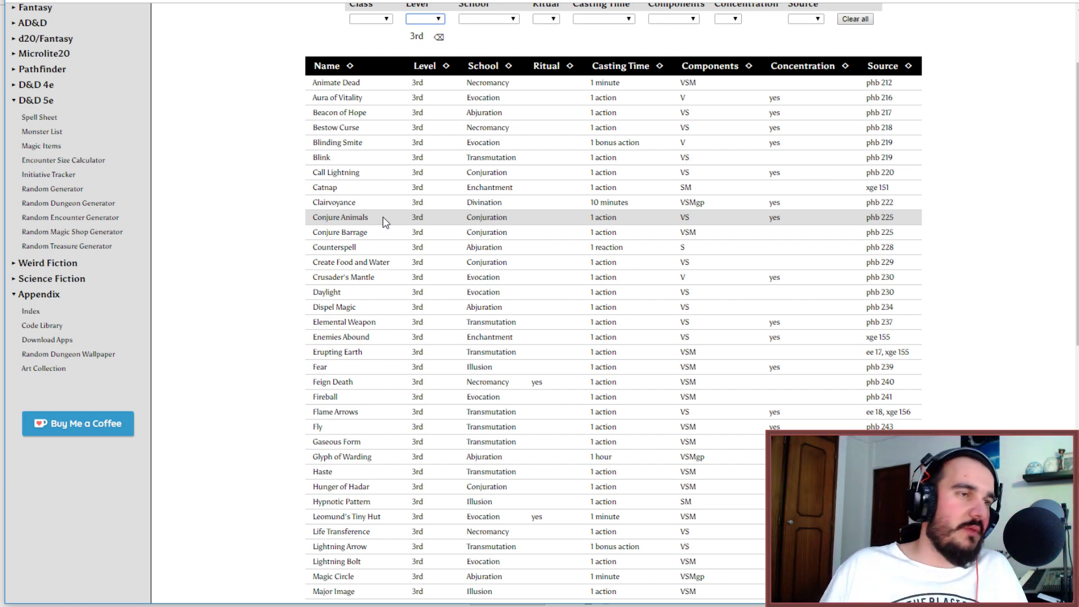
Replace the 3rd-level filter on the spell sheet with 4th level.
{"action": "scroll", "coordinate": [382, 214], "scroll_direction": "up", "scroll_amount": 2}
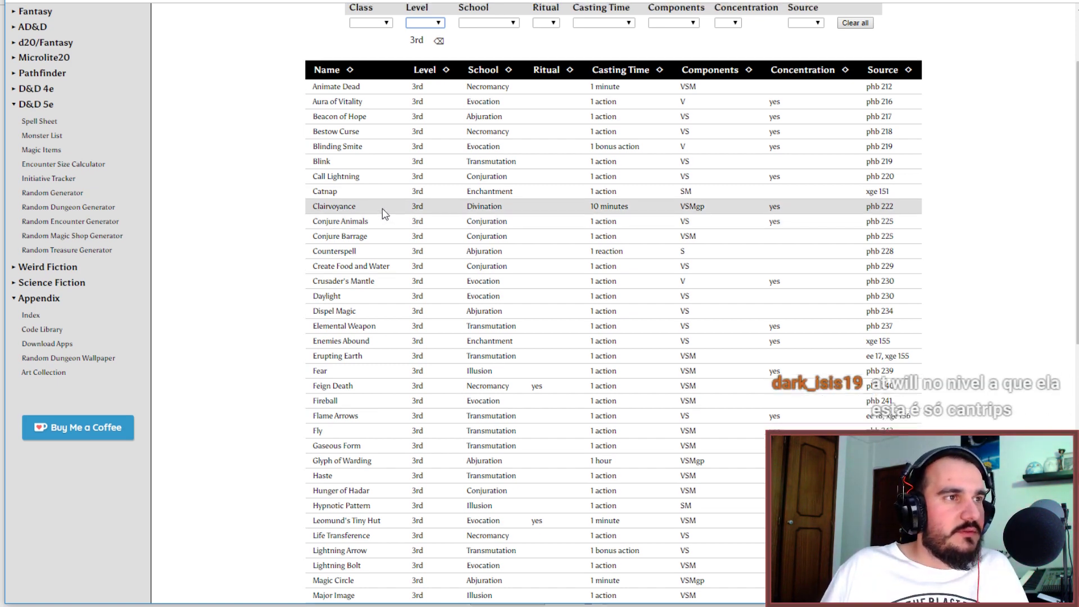
{"action": "left_click", "coordinate": [439, 102]}
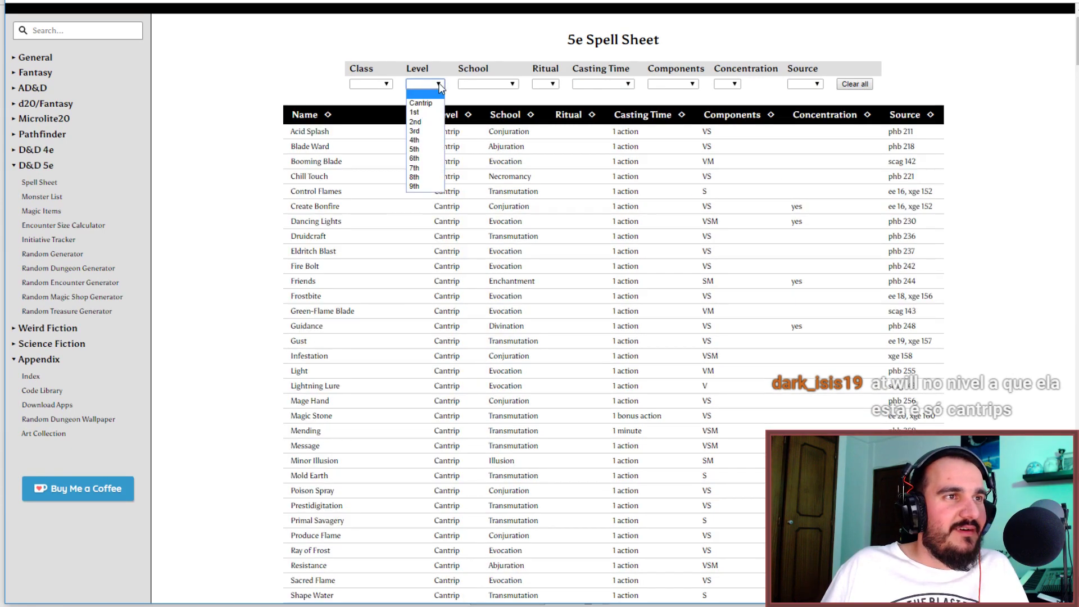
{"action": "left_click", "coordinate": [425, 83]}
{"action": "left_click", "coordinate": [425, 140]}
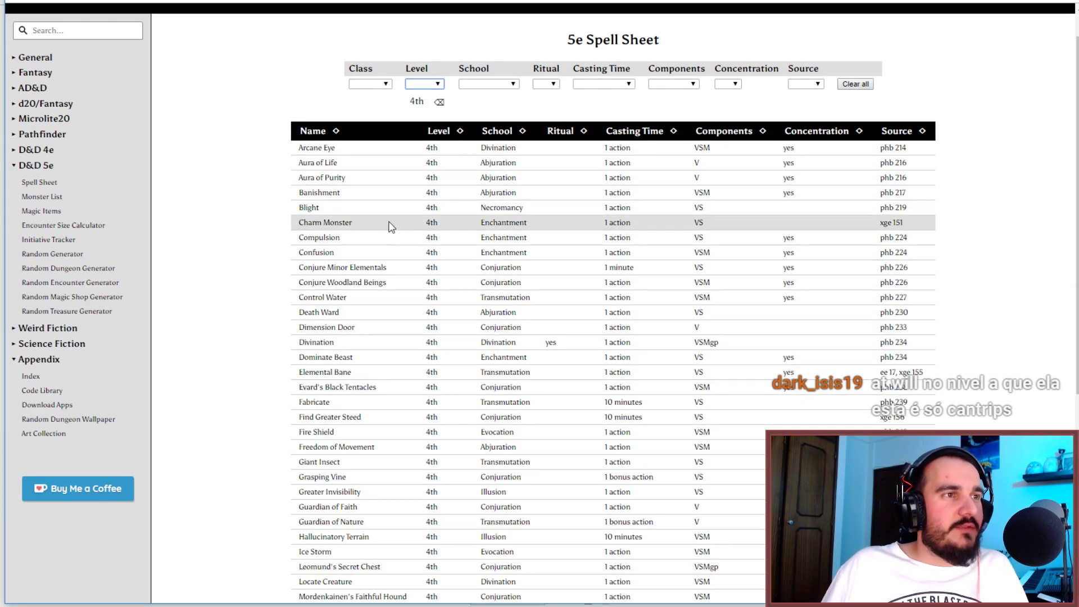
Compare the document's Feitiçaria inata lists with the 4th-level spells and read the Dominate Beast description.
{"action": "key", "text": "alt+Tab"}
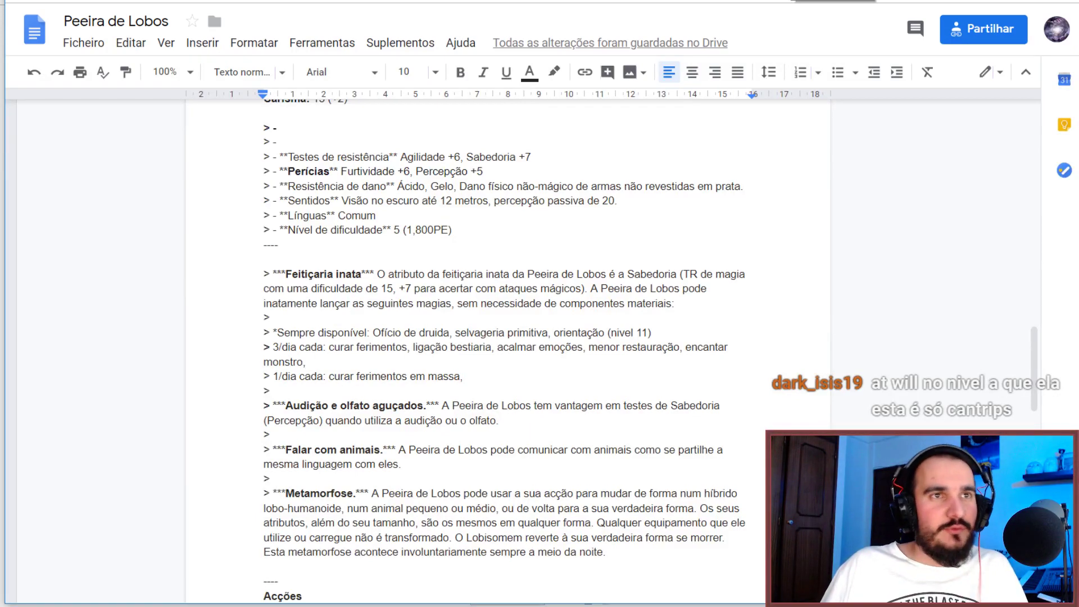
{"action": "key", "text": "alt+Tab"}
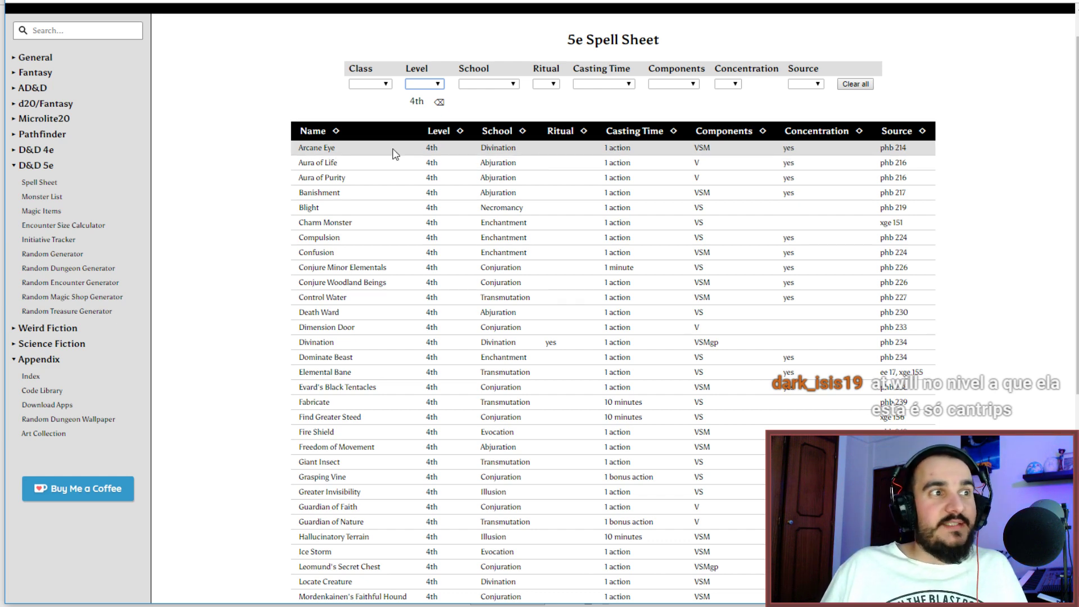
{"action": "scroll", "coordinate": [395, 153], "scroll_direction": "down", "scroll_amount": 1}
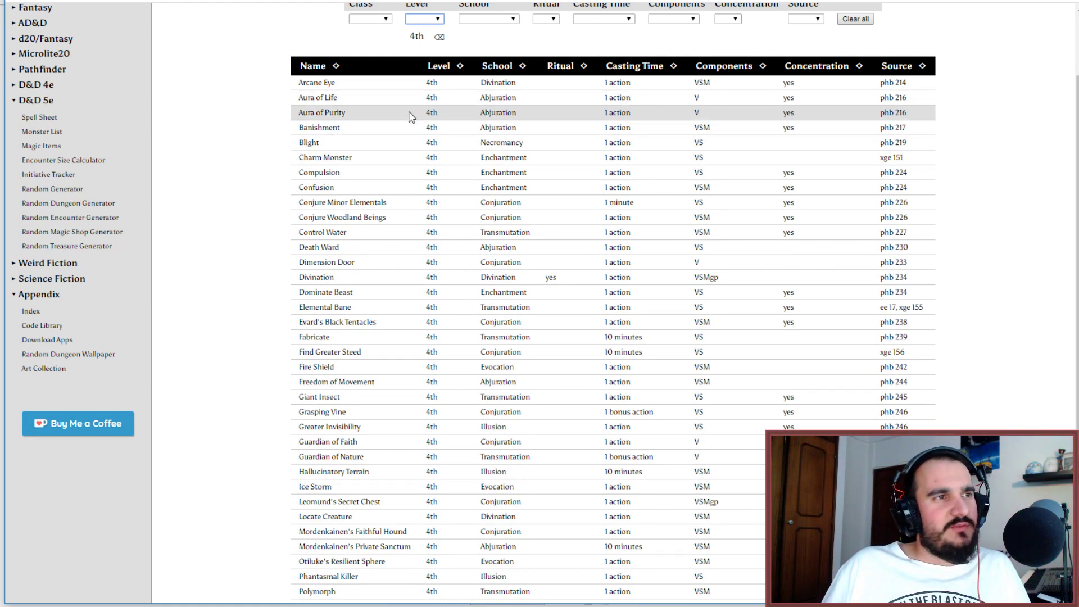
{"action": "scroll", "coordinate": [402, 138], "scroll_direction": "down", "scroll_amount": 1}
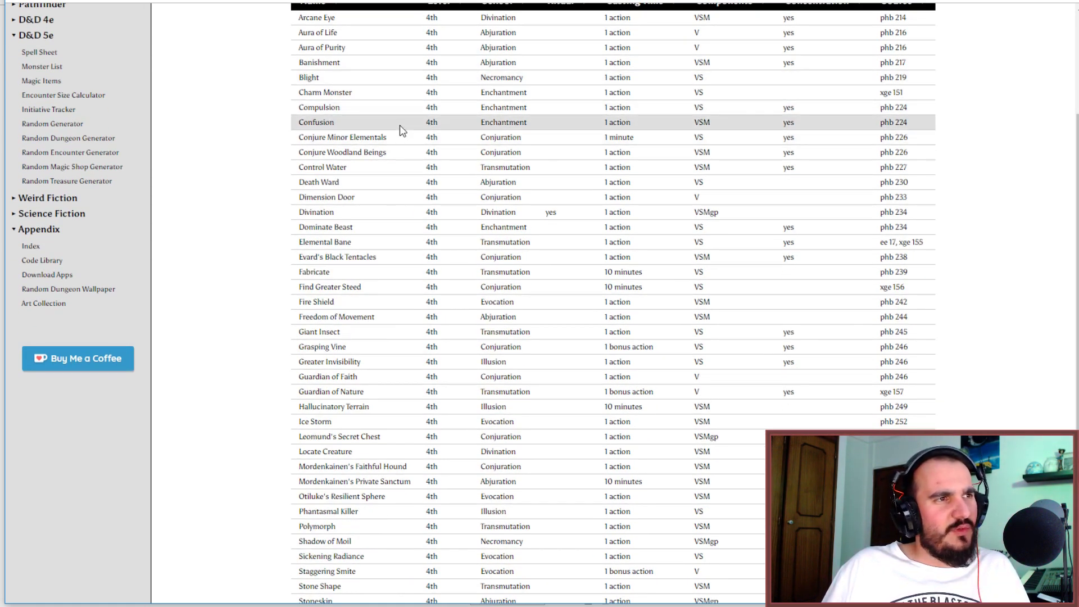
{"action": "scroll", "coordinate": [401, 143], "scroll_direction": "down", "scroll_amount": 1}
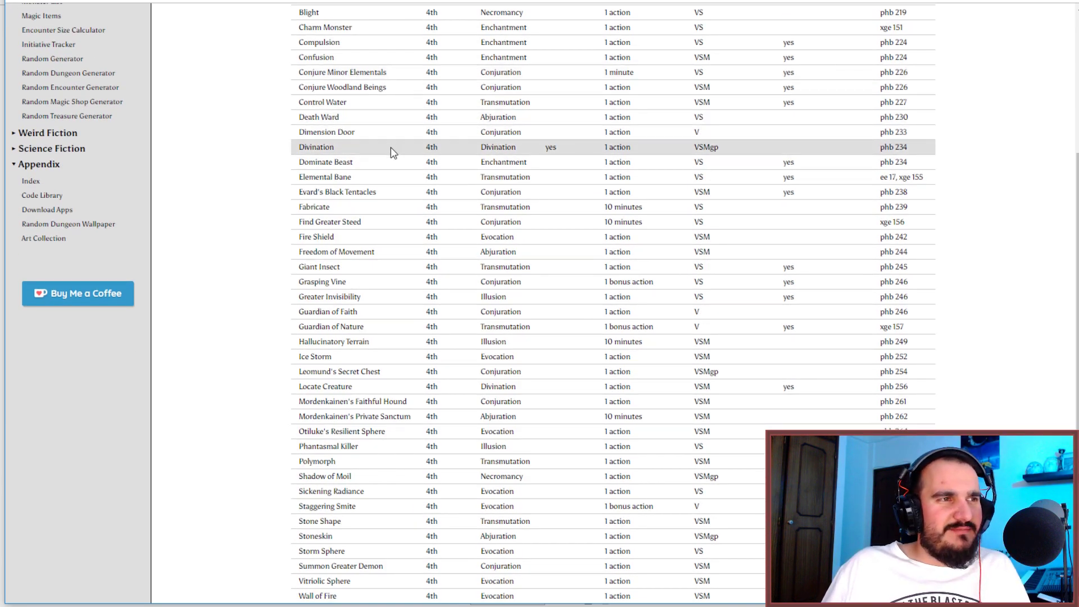
{"action": "left_click", "coordinate": [352, 162]}
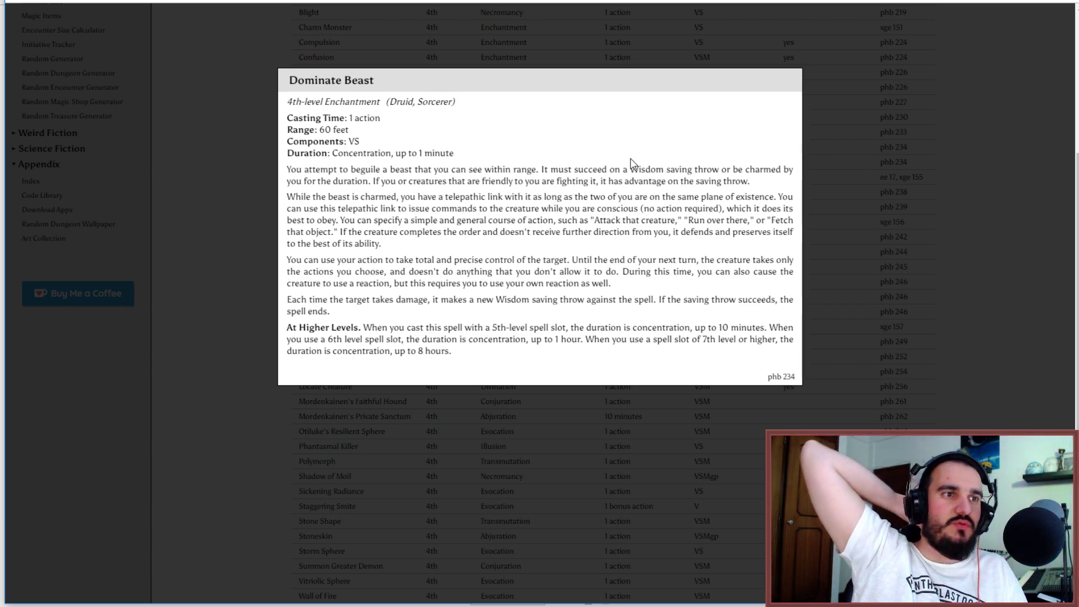
{"action": "left_click", "coordinate": [975, 179]}
Look over the remaining 4th-level spells and call up the Dominate Beast entry again, then dismiss it.
{"action": "scroll", "coordinate": [421, 283], "scroll_direction": "down", "scroll_amount": 1}
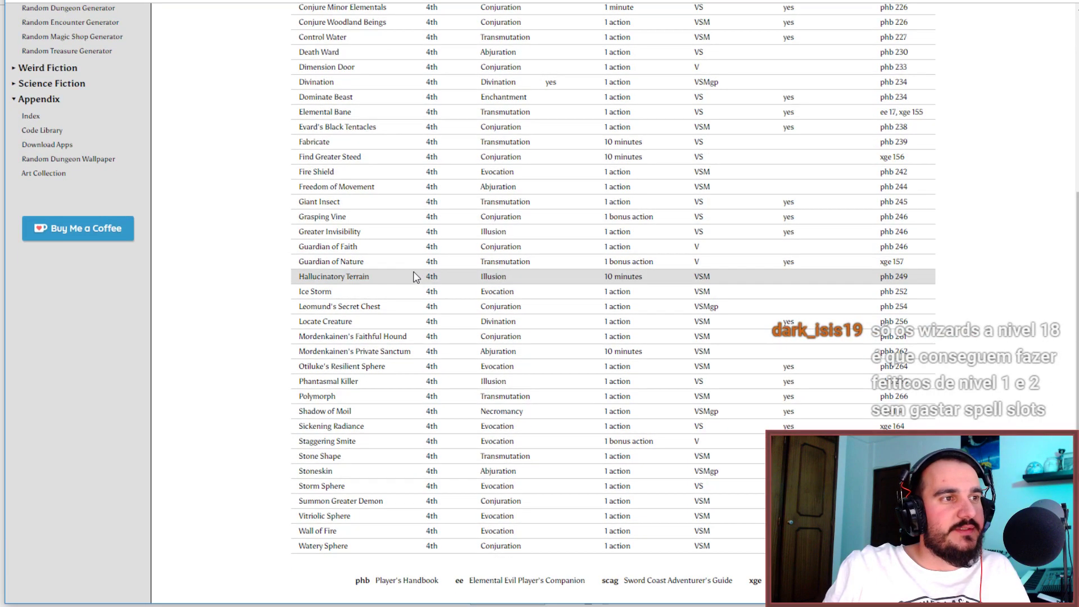
{"action": "scroll", "coordinate": [402, 236], "scroll_direction": "down", "scroll_amount": 1}
{"action": "scroll", "coordinate": [400, 223], "scroll_direction": "up", "scroll_amount": 1}
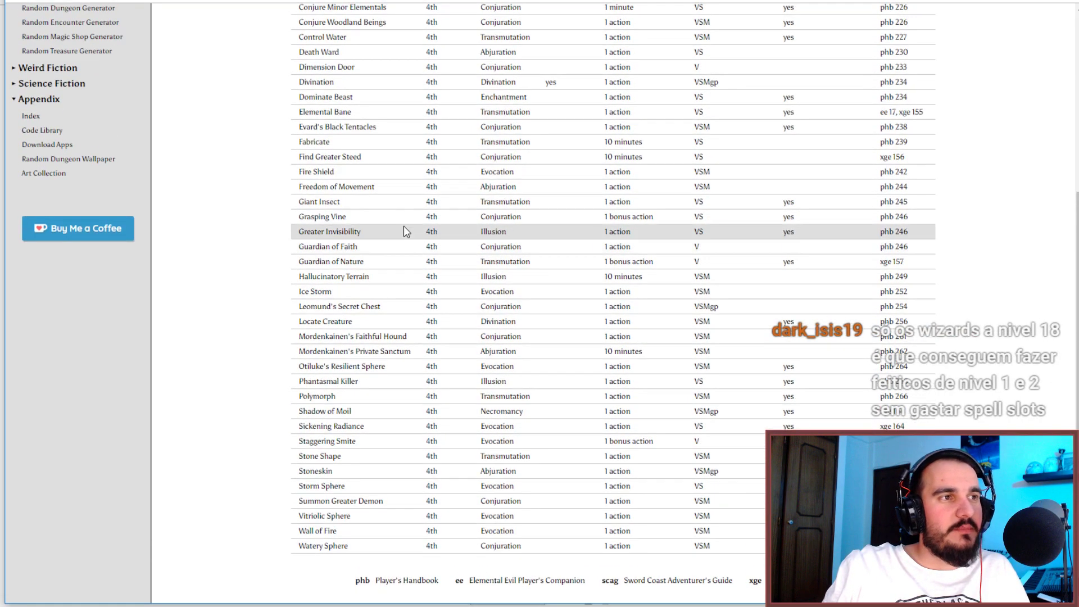
{"action": "scroll", "coordinate": [404, 231], "scroll_direction": "up", "scroll_amount": 1}
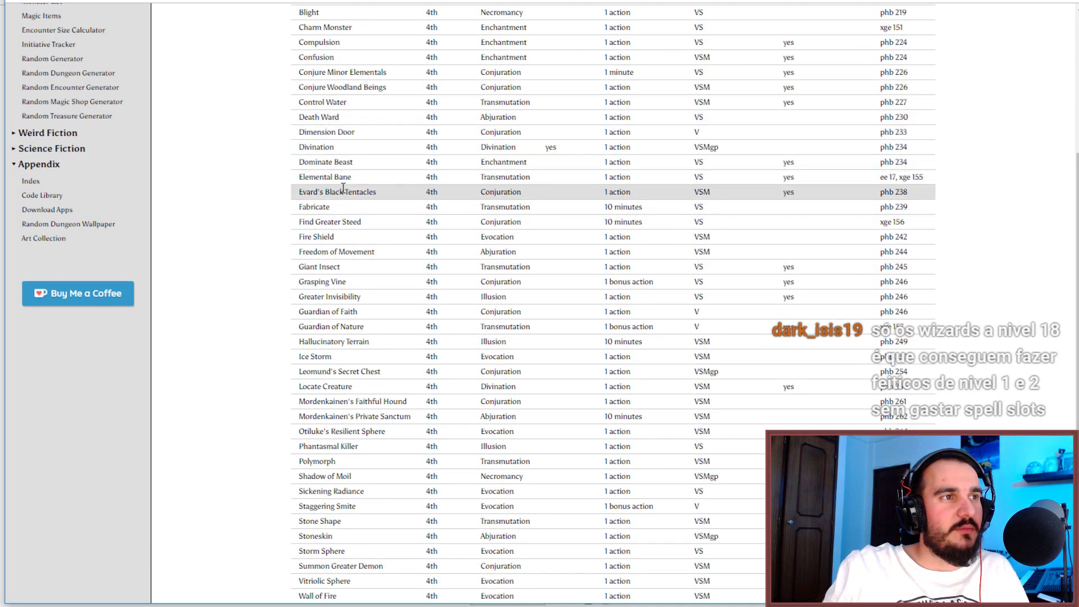
{"action": "left_click", "coordinate": [336, 164]}
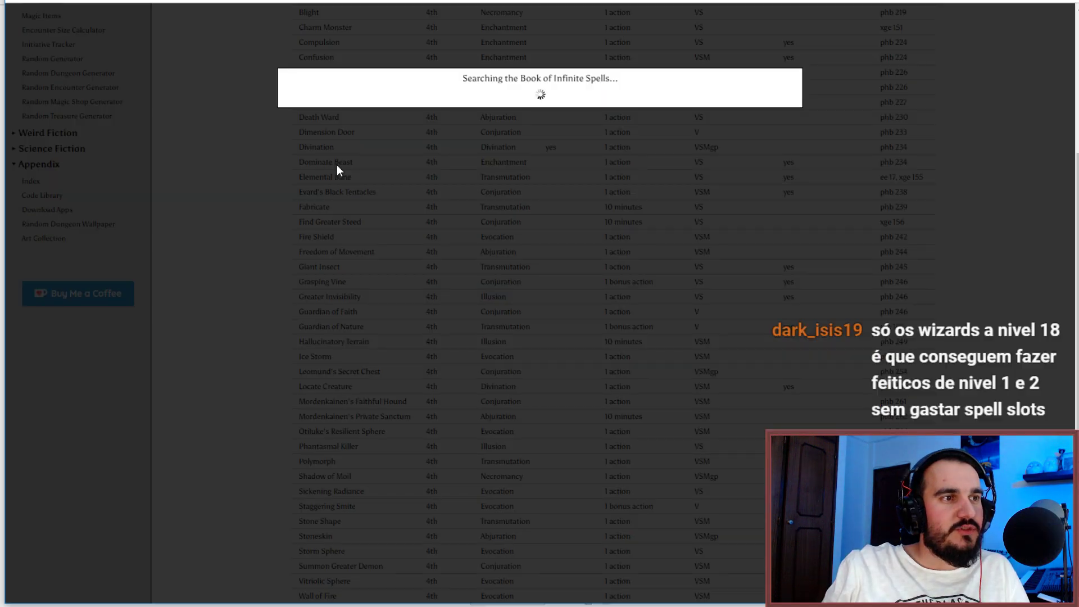
{"action": "left_click", "coordinate": [226, 185]}
Try to view the Charm Monster entry on the spell sheet and dismiss it.
{"action": "scroll", "coordinate": [341, 85], "scroll_direction": "up", "scroll_amount": 1}
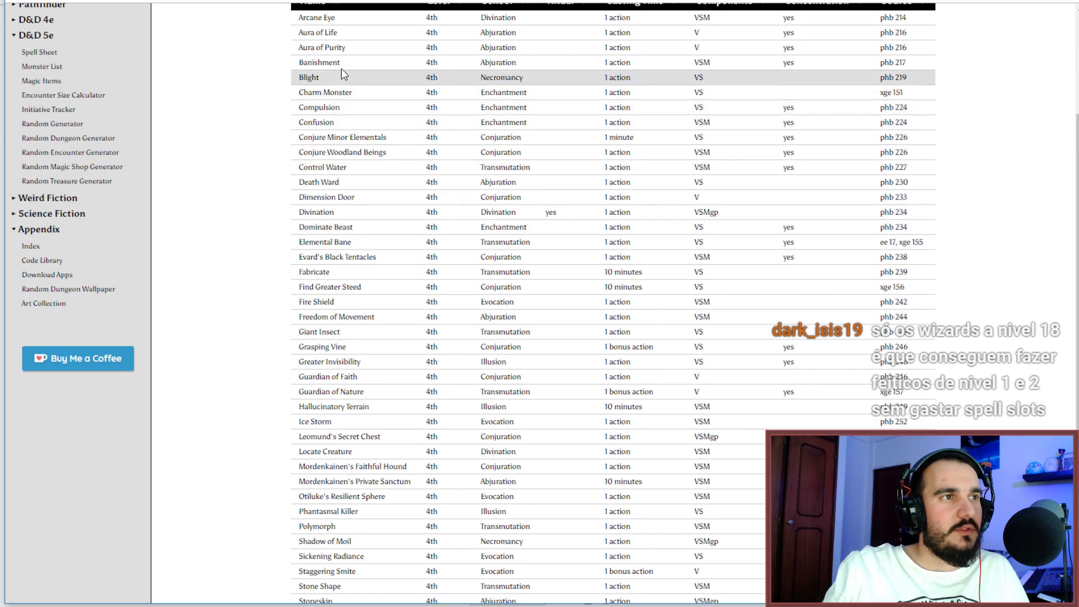
{"action": "left_click", "coordinate": [338, 92]}
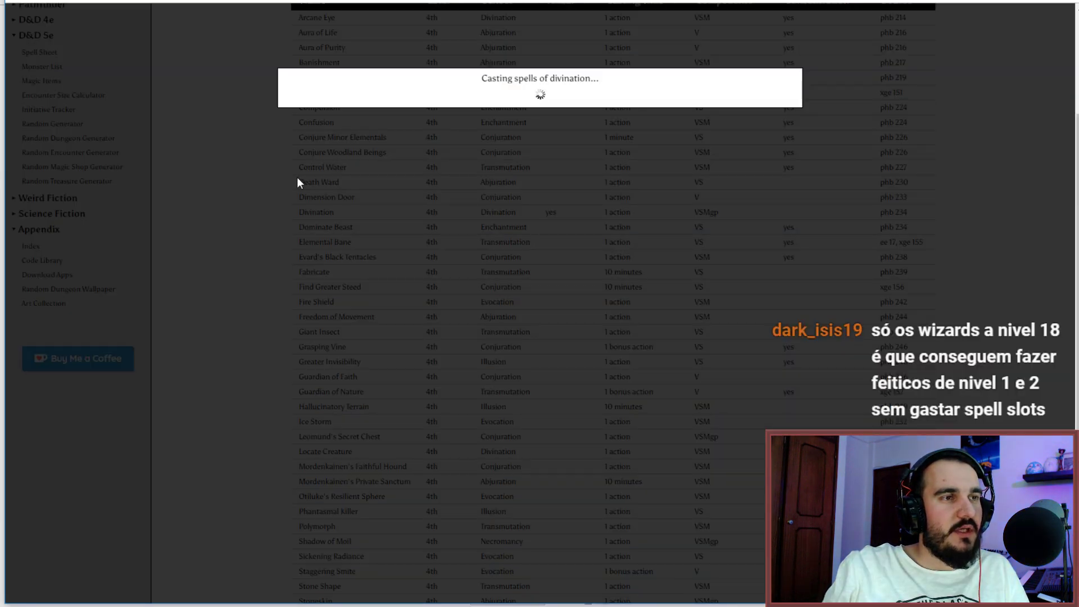
{"action": "left_click", "coordinate": [246, 158]}
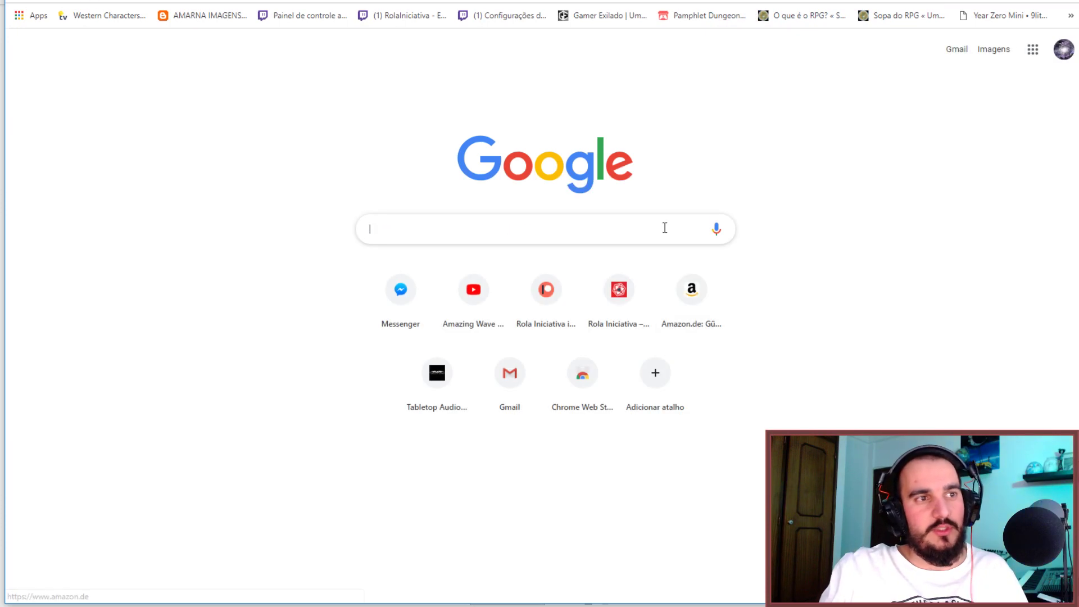
Search Google for "charm monster" and read the spell's description on the D&D-Spells site.
{"action": "type", "text": "c"}
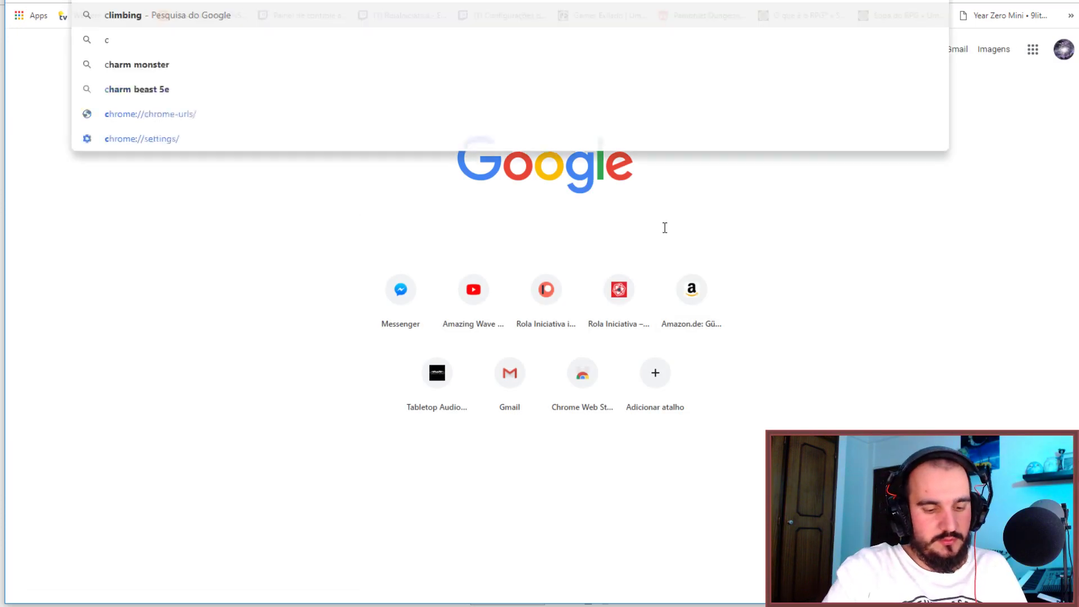
{"action": "type", "text": "harm monster"}
{"action": "key", "text": "Return"}
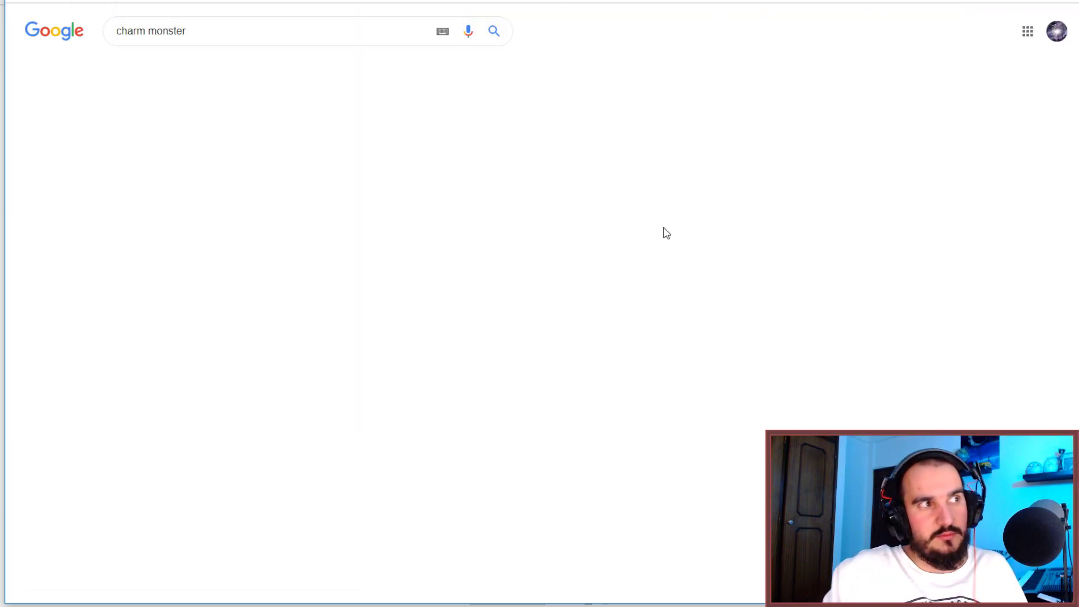
{"action": "left_click", "coordinate": [267, 129]}
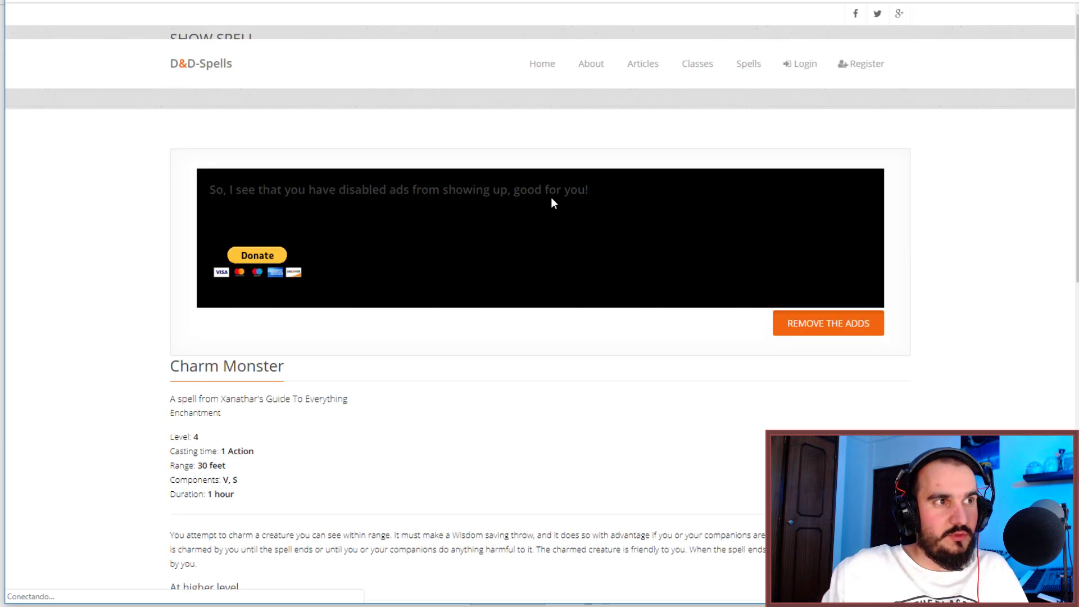
{"action": "scroll", "coordinate": [544, 224], "scroll_direction": "down", "scroll_amount": 2}
{"action": "scroll", "coordinate": [546, 224], "scroll_direction": "down", "scroll_amount": 3}
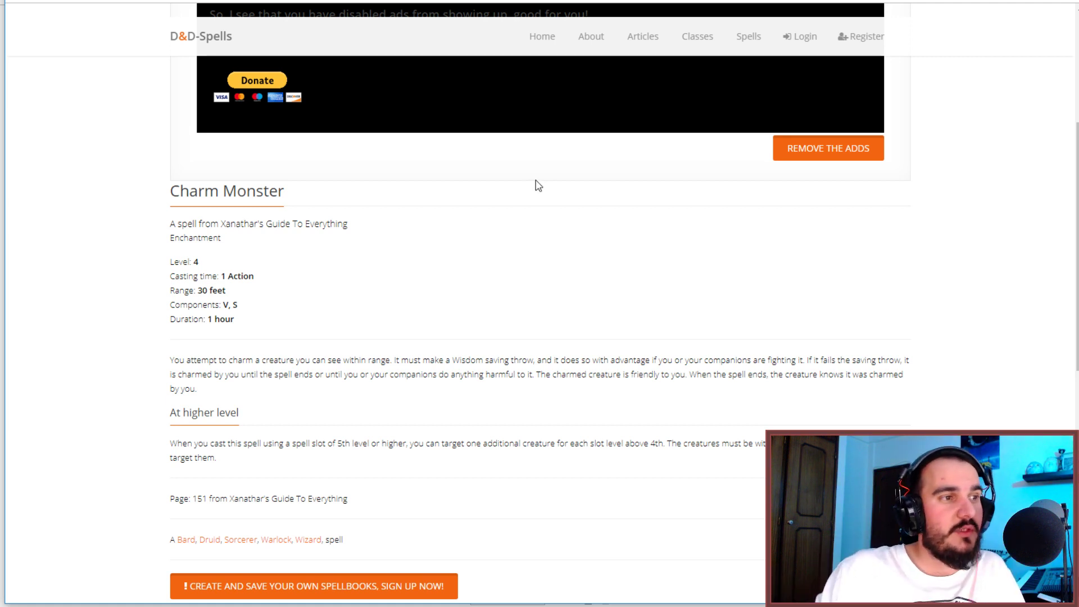
{"action": "scroll", "coordinate": [528, 188], "scroll_direction": "down", "scroll_amount": 1}
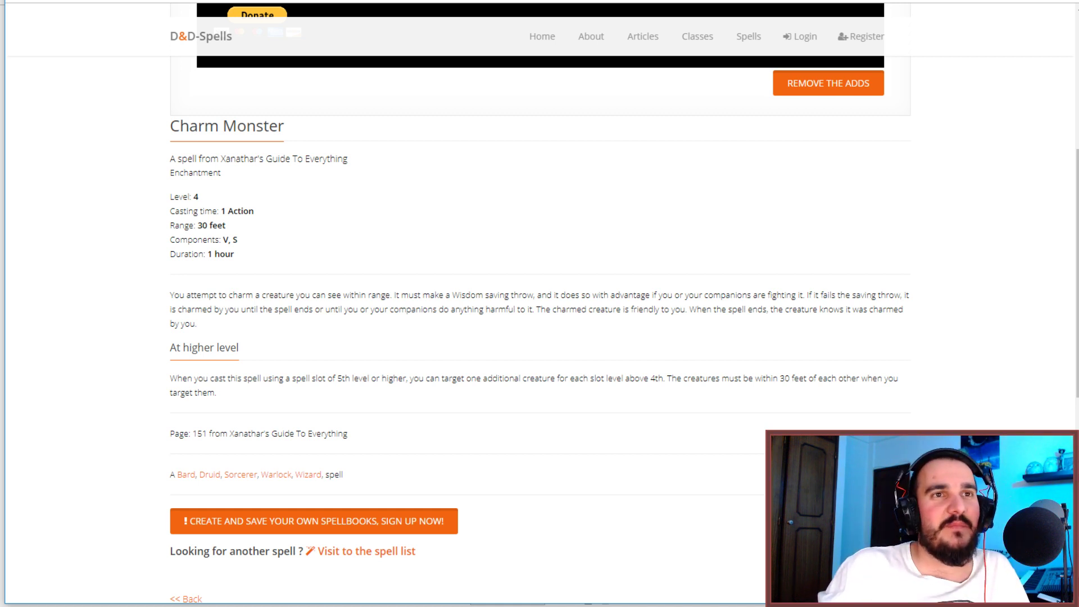
Review the spell lists in the Peeira de Lobos document and return to the donjon 5e Spell Sheet.
{"action": "key", "text": "ctrl+Tab"}
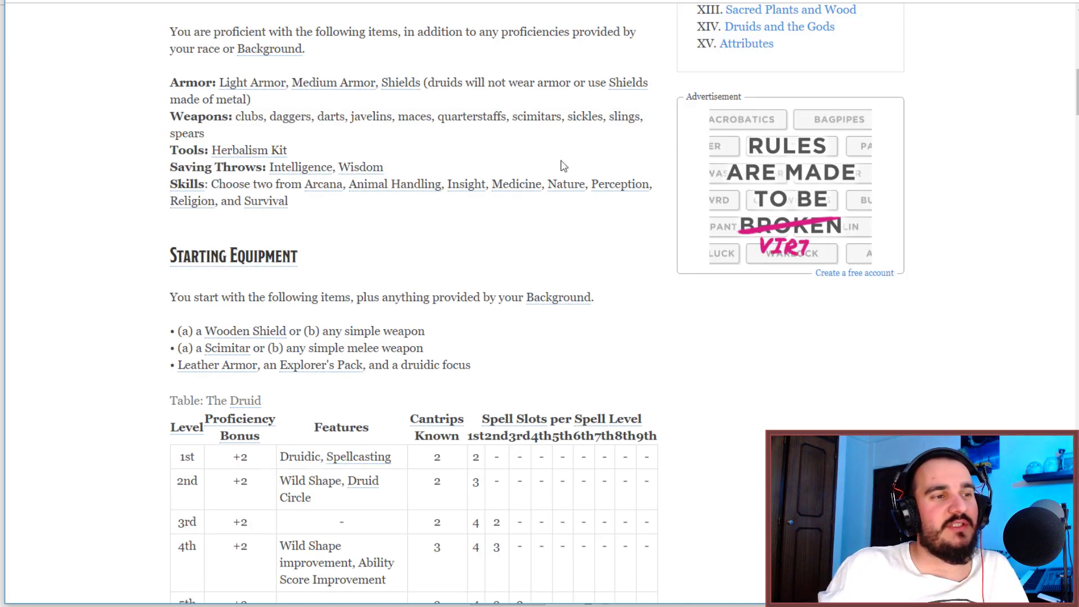
{"action": "scroll", "coordinate": [655, 23], "scroll_direction": "down", "scroll_amount": 1}
{"action": "scroll", "coordinate": [655, 24], "scroll_direction": "up", "scroll_amount": 2}
{"action": "key", "text": "ctrl+Tab"}
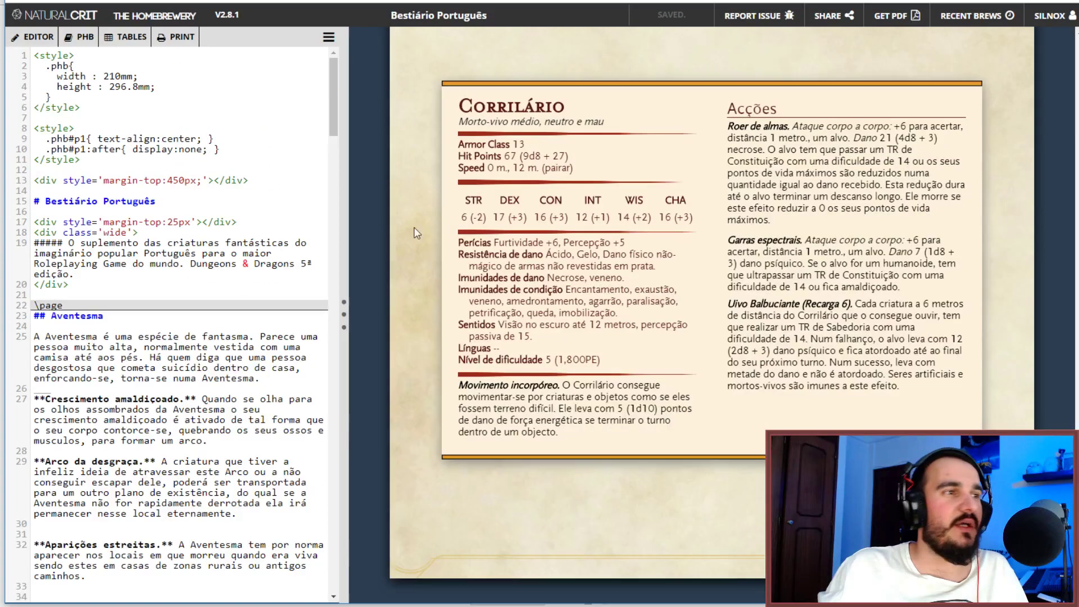
{"action": "key", "text": "ctrl+Tab"}
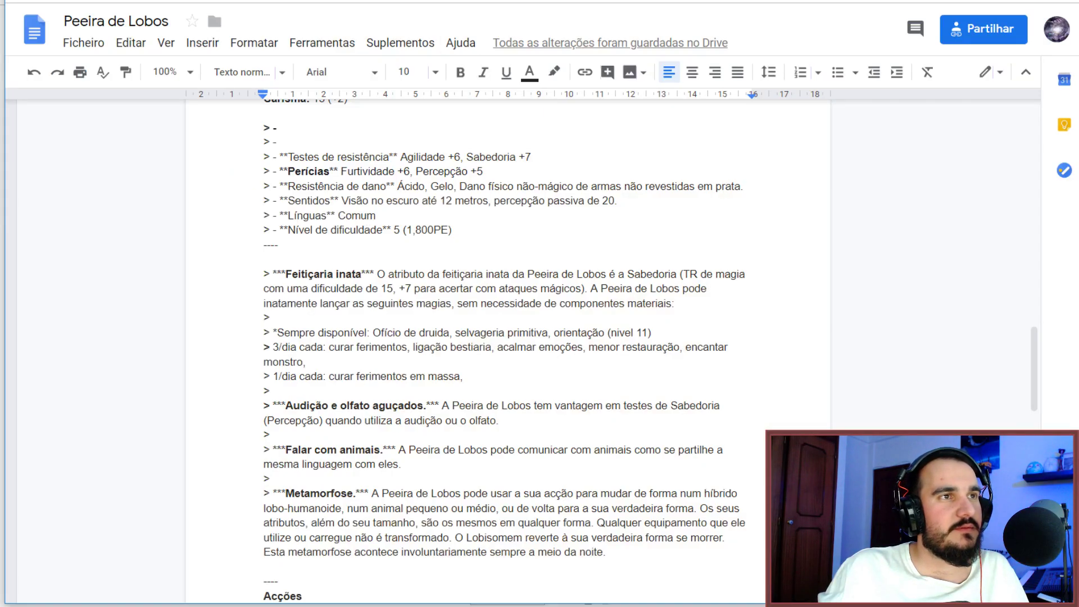
{"action": "key", "text": "ctrl+Tab"}
Look through the 4th-level spells down to Watery Sphere and back up to the start of the list.
{"action": "scroll", "coordinate": [429, 201], "scroll_direction": "down", "scroll_amount": 1}
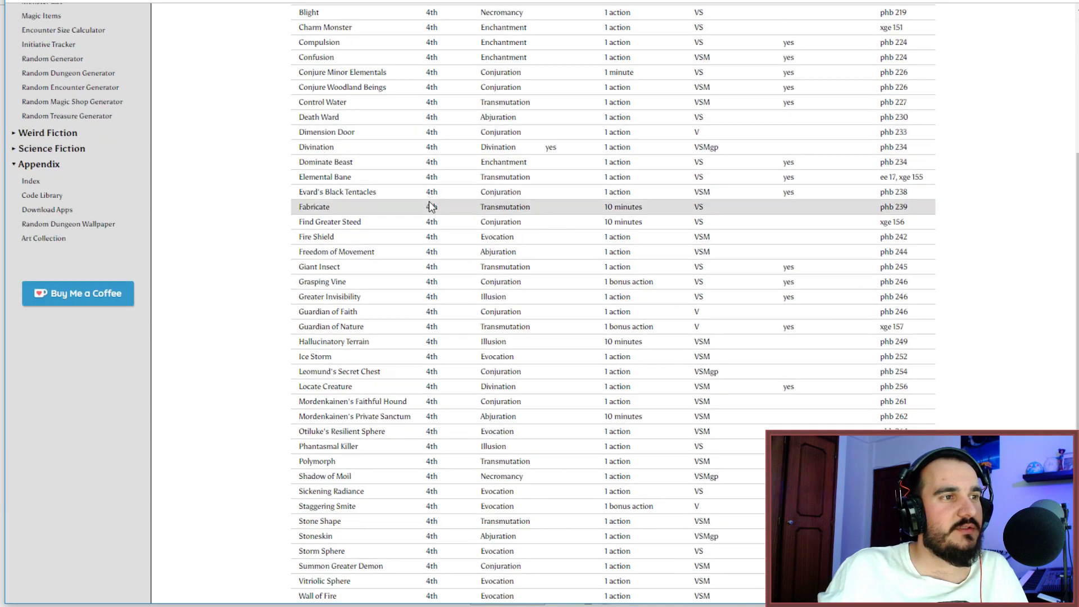
{"action": "scroll", "coordinate": [430, 206], "scroll_direction": "down", "scroll_amount": 3}
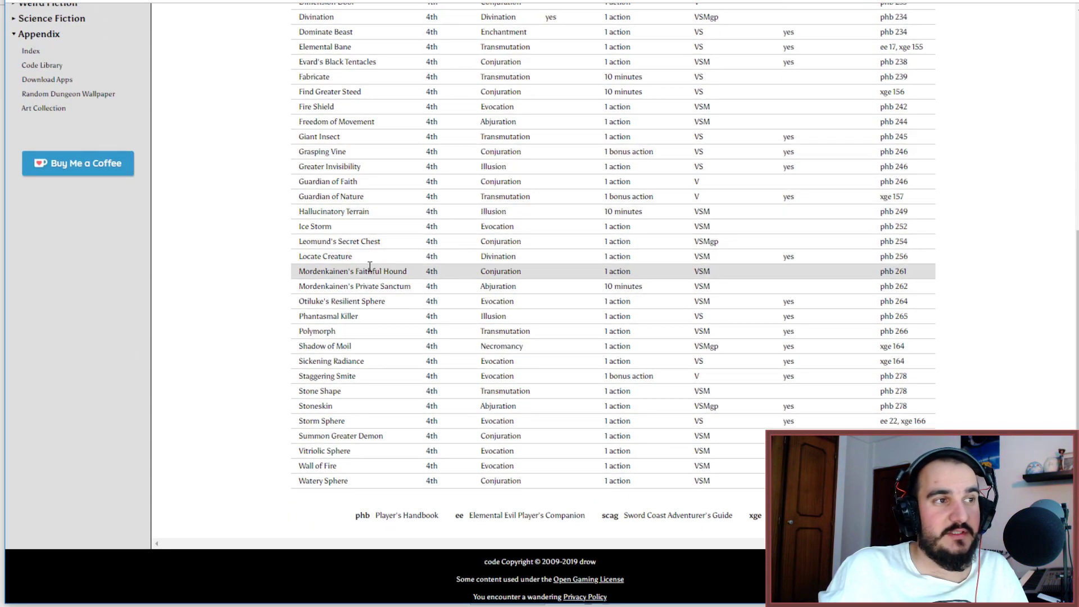
{"action": "scroll", "coordinate": [370, 265], "scroll_direction": "down", "scroll_amount": 1}
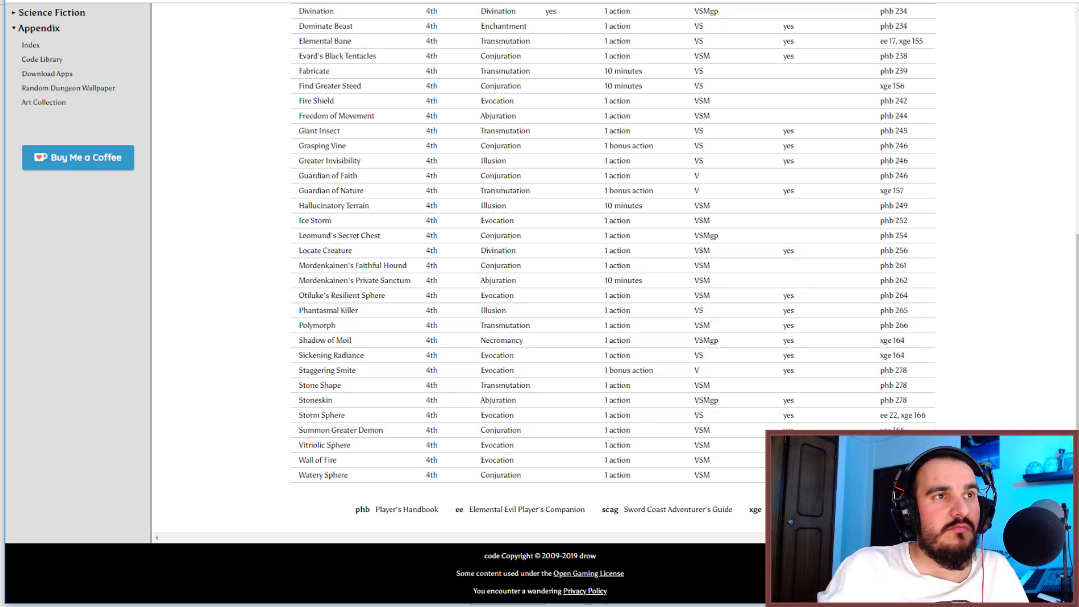
{"action": "key", "text": "ctrl+Tab"}
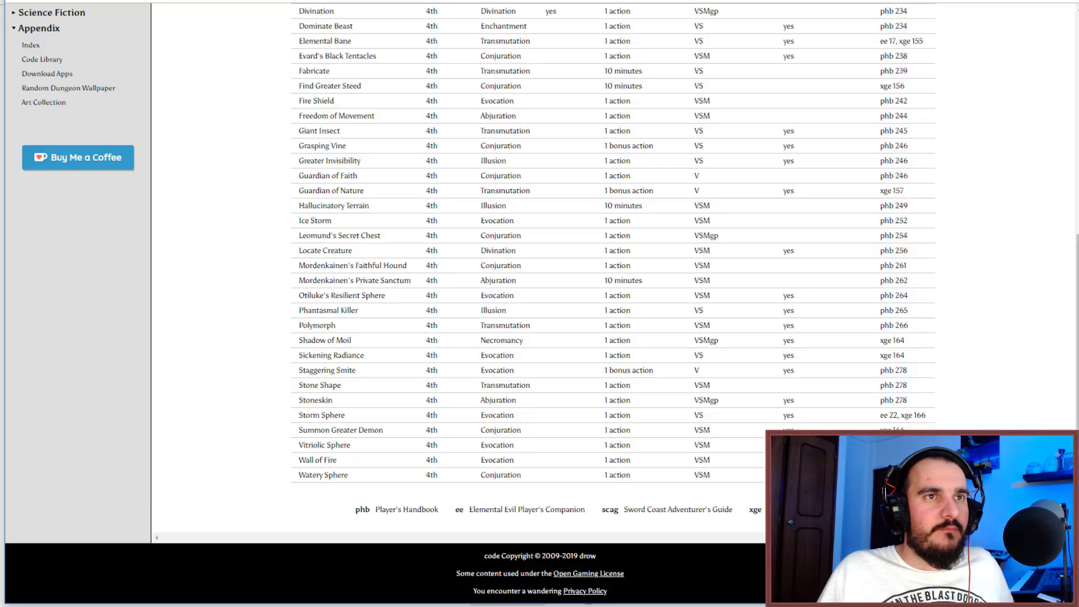
{"action": "scroll", "coordinate": [465, 245], "scroll_direction": "up", "scroll_amount": 3}
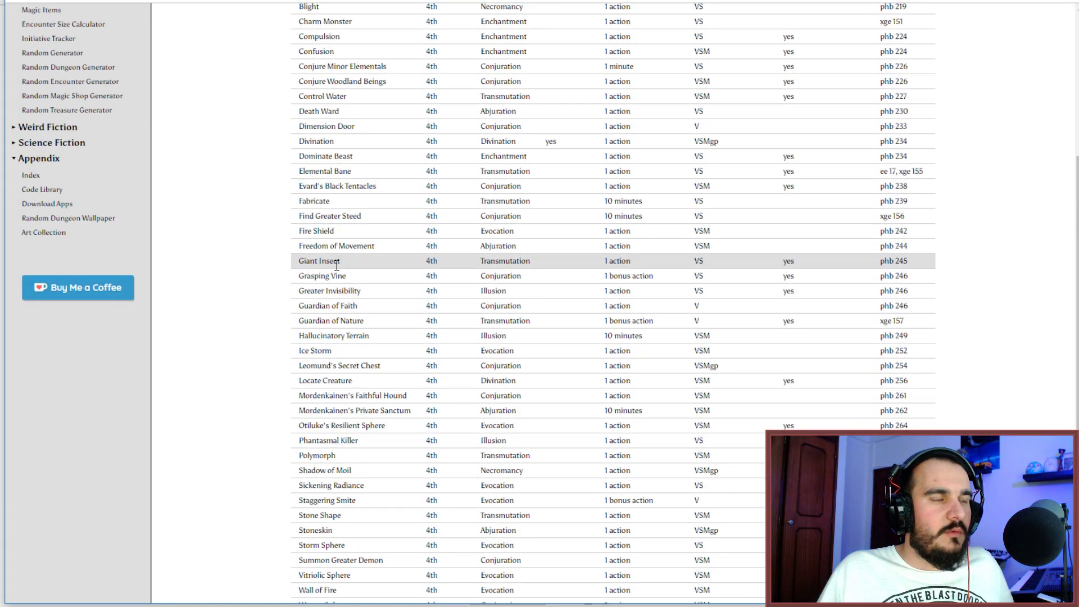
{"action": "scroll", "coordinate": [337, 265], "scroll_direction": "up", "scroll_amount": 3}
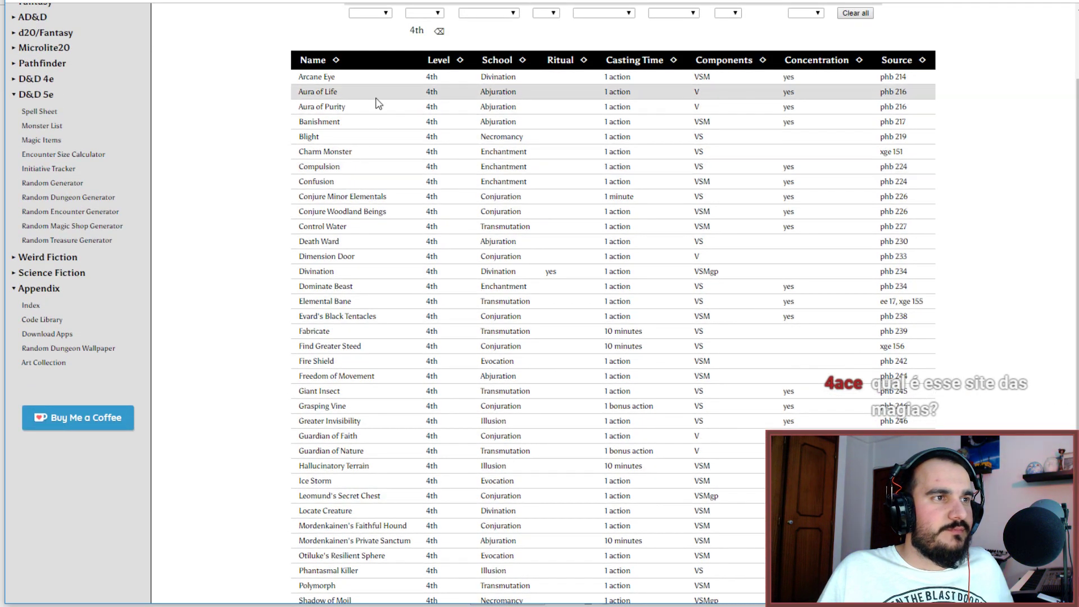
Filter the spell sheet to 5th-level spells and check the spell slots per level in the Druid class table.
{"action": "scroll", "coordinate": [433, 116], "scroll_direction": "up", "scroll_amount": 2}
{"action": "left_click", "coordinate": [442, 81]}
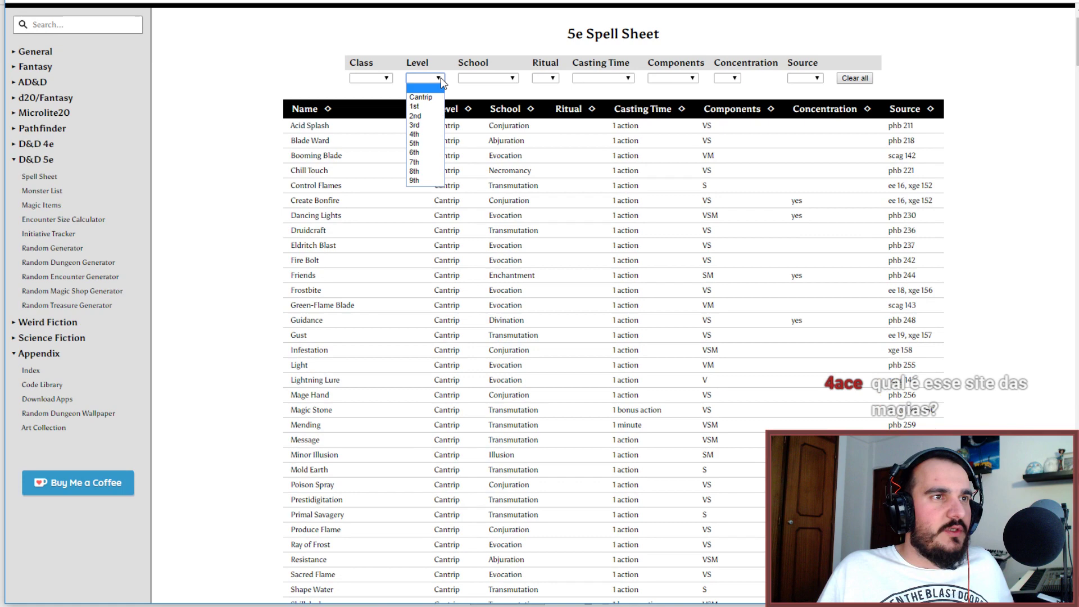
{"action": "left_click", "coordinate": [427, 145]}
{"action": "key", "text": "ctrl+Tab"}
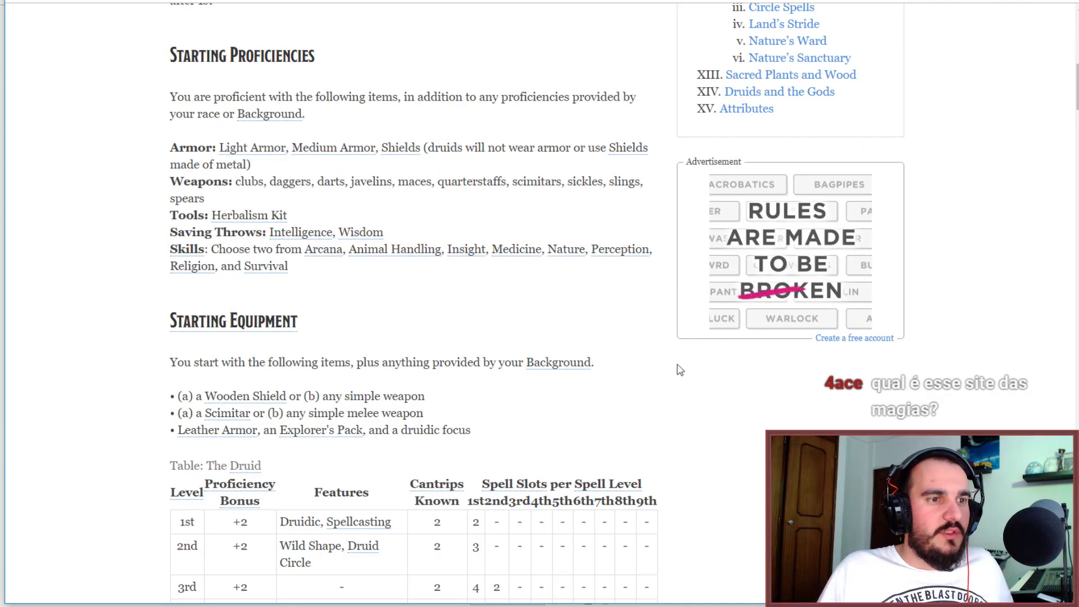
{"action": "scroll", "coordinate": [677, 366], "scroll_direction": "down", "scroll_amount": 6}
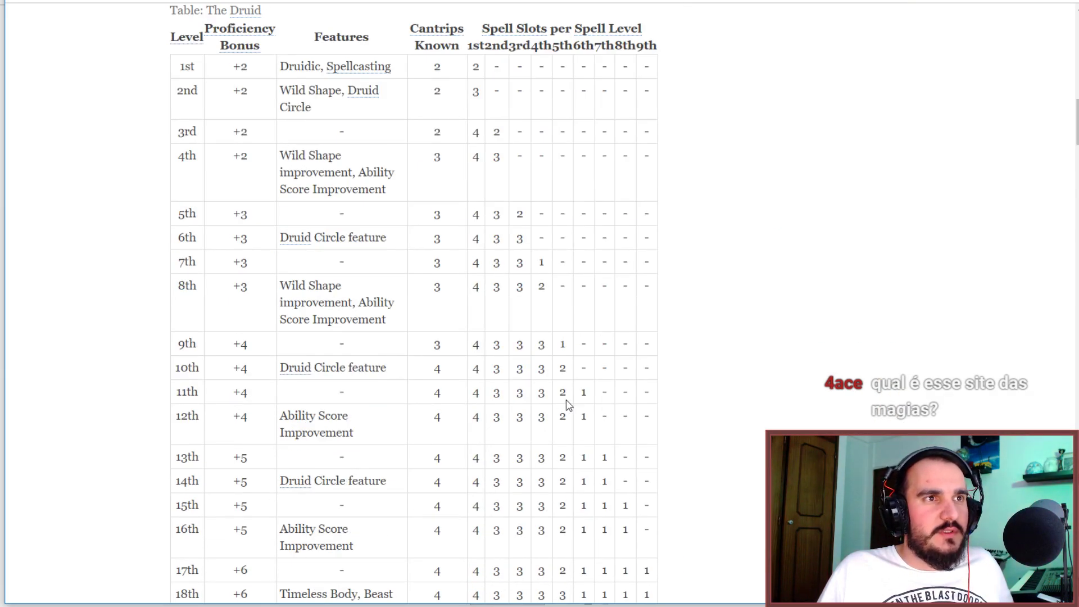
{"action": "key", "text": "ctrl+shift+Tab"}
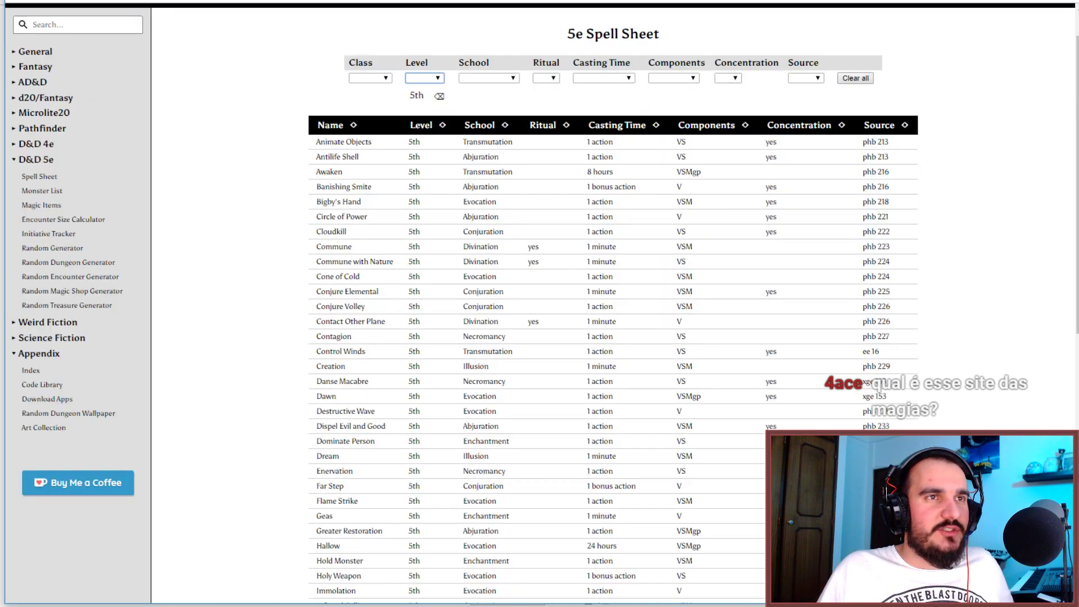
Filter the spell sheet to 6th-level spells, view the Druid Grove entry and look over the list.
{"action": "left_click", "coordinate": [437, 82]}
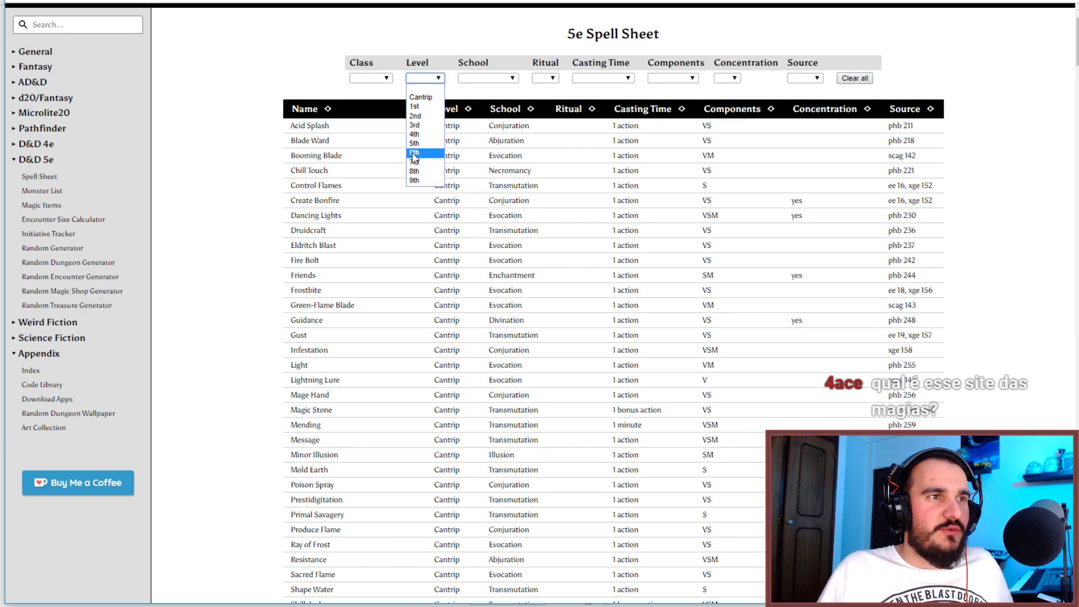
{"action": "left_click", "coordinate": [419, 155]}
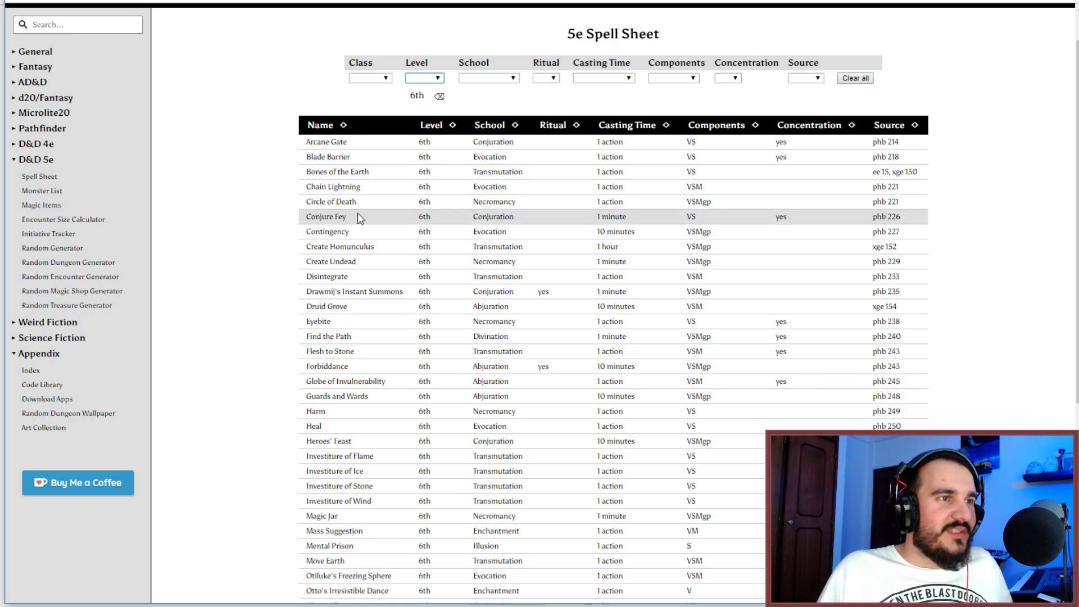
{"action": "scroll", "coordinate": [359, 216], "scroll_direction": "down", "scroll_amount": 1}
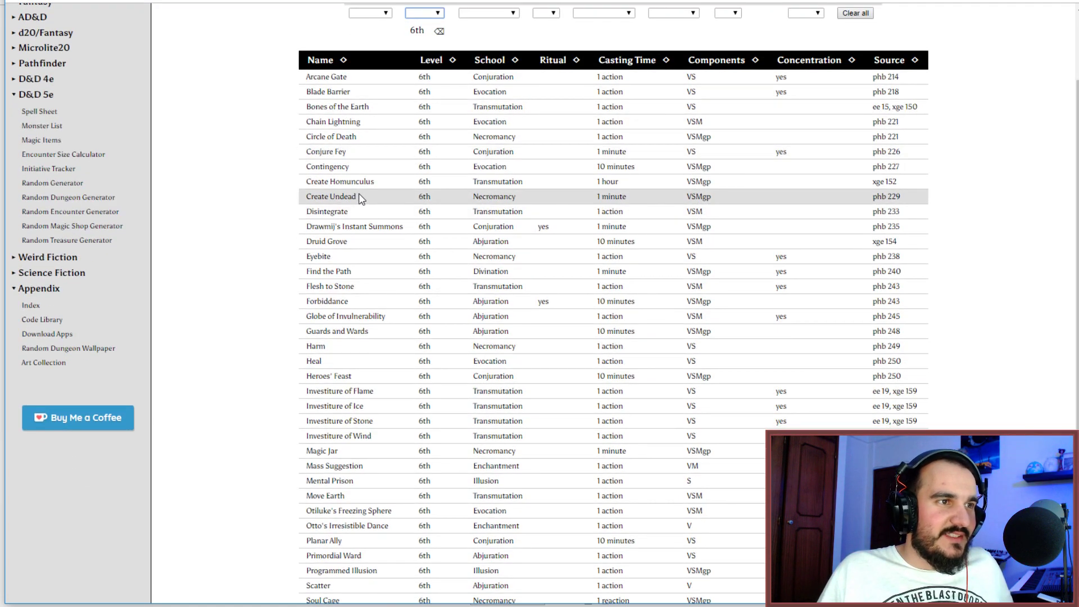
{"action": "left_click", "coordinate": [335, 242]}
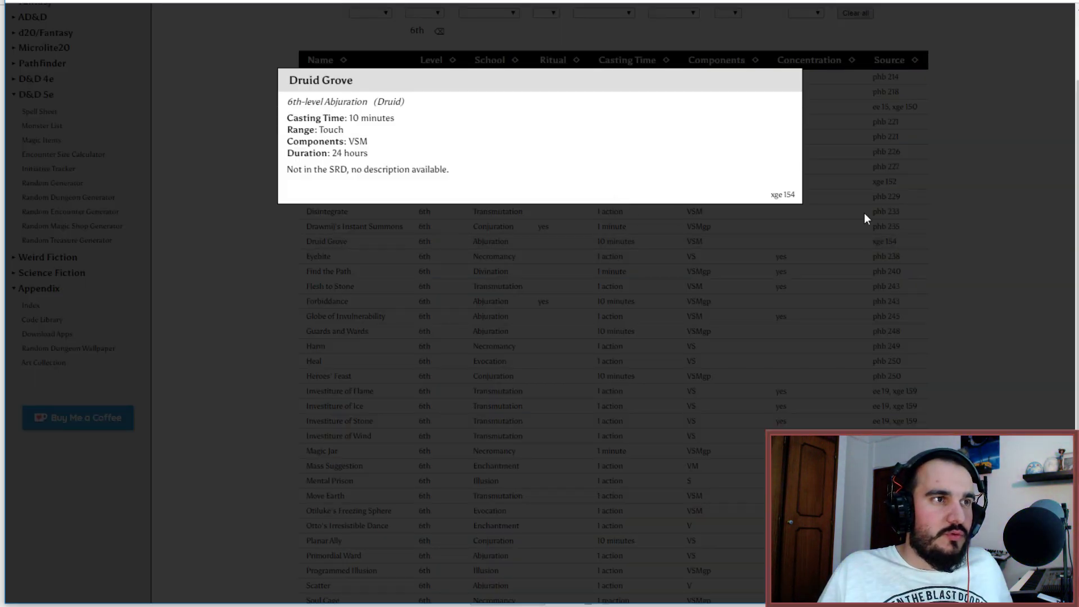
{"action": "left_click", "coordinate": [961, 211]}
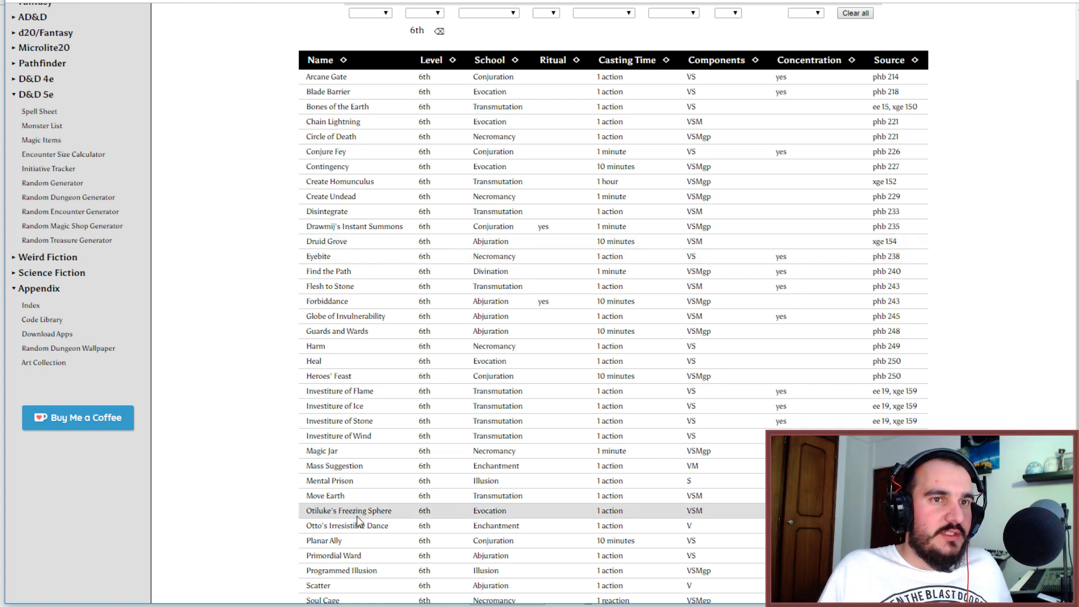
{"action": "mouse_move", "coordinate": [398, 604]}
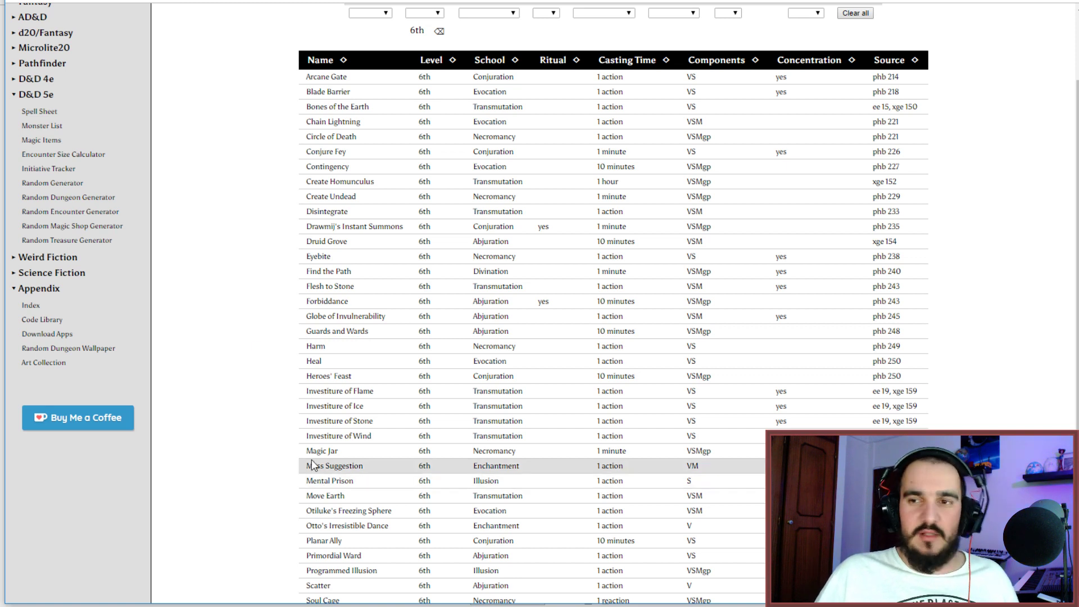
{"action": "scroll", "coordinate": [78, 222], "scroll_direction": "up", "scroll_amount": 2}
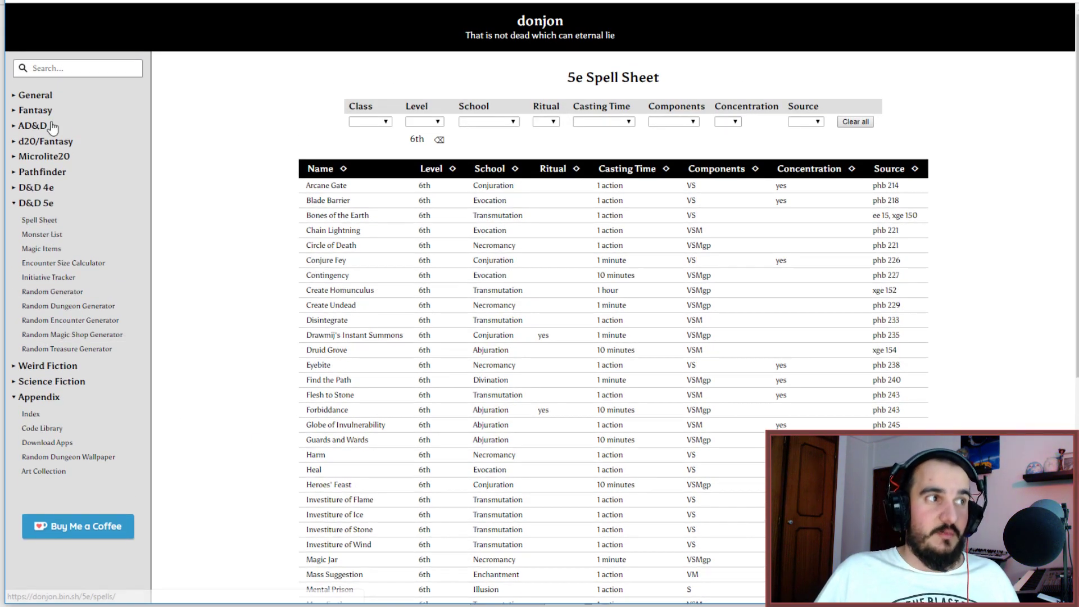
{"action": "scroll", "coordinate": [223, 326], "scroll_direction": "down", "scroll_amount": 2}
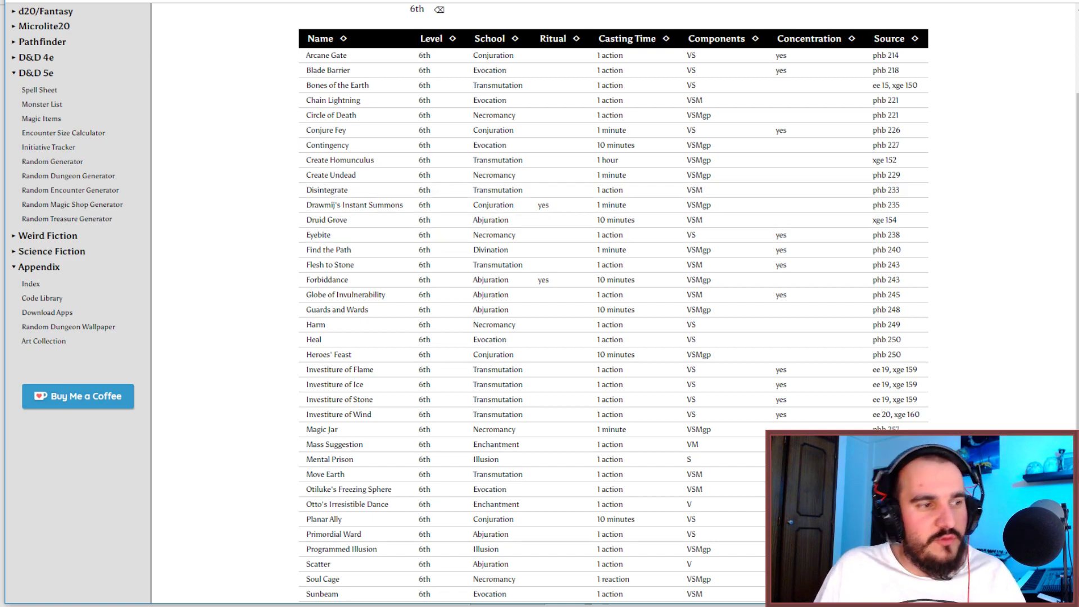
Switch to the Xanathar's Guide PDF and read the Druid Grove spell description on PDF page 155.
{"action": "key", "text": "alt+Tab"}
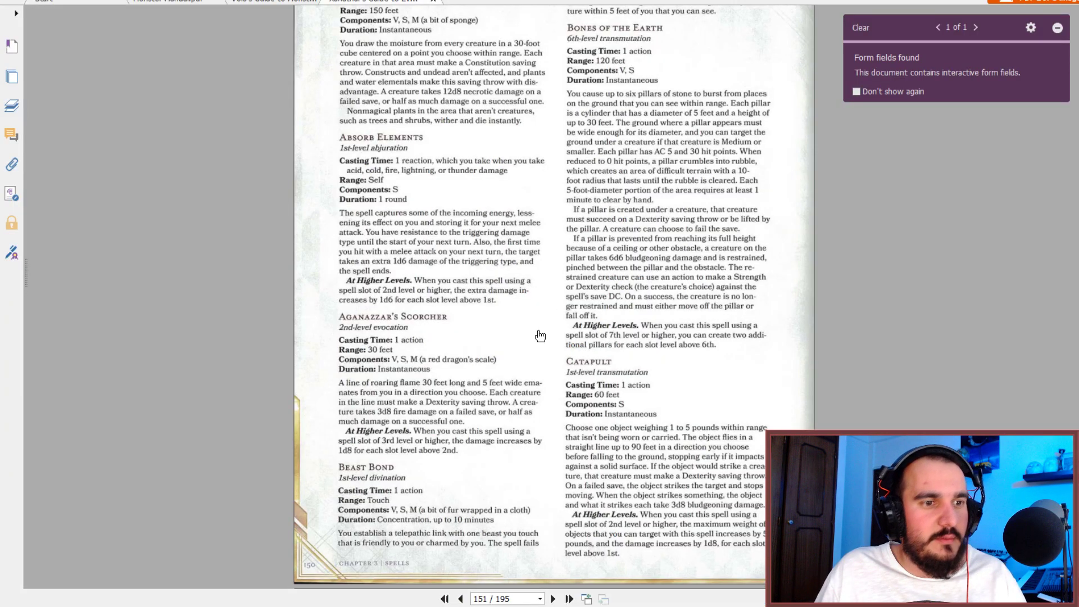
{"action": "scroll", "coordinate": [538, 335], "scroll_direction": "down", "scroll_amount": 5}
{"action": "scroll", "coordinate": [538, 335], "scroll_direction": "down", "scroll_amount": 15}
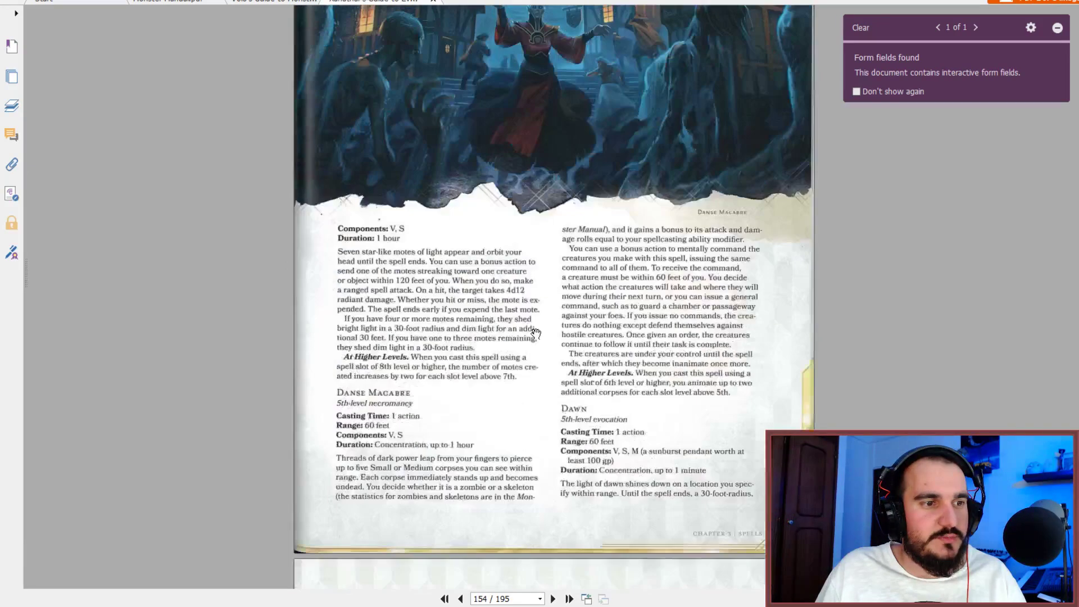
{"action": "scroll", "coordinate": [535, 334], "scroll_direction": "down", "scroll_amount": 3}
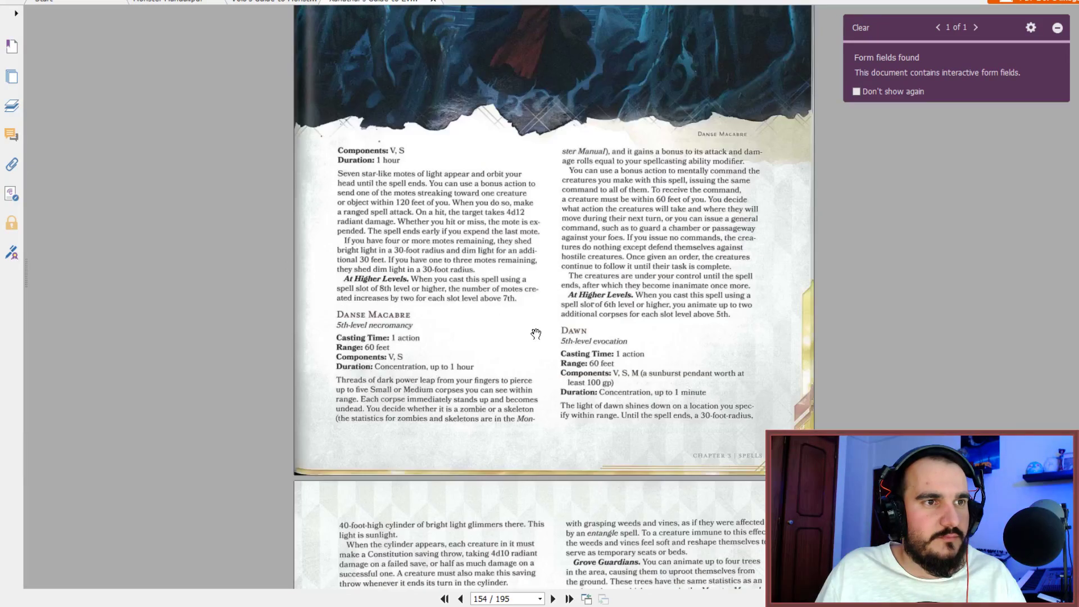
{"action": "scroll", "coordinate": [536, 333], "scroll_direction": "down", "scroll_amount": 15}
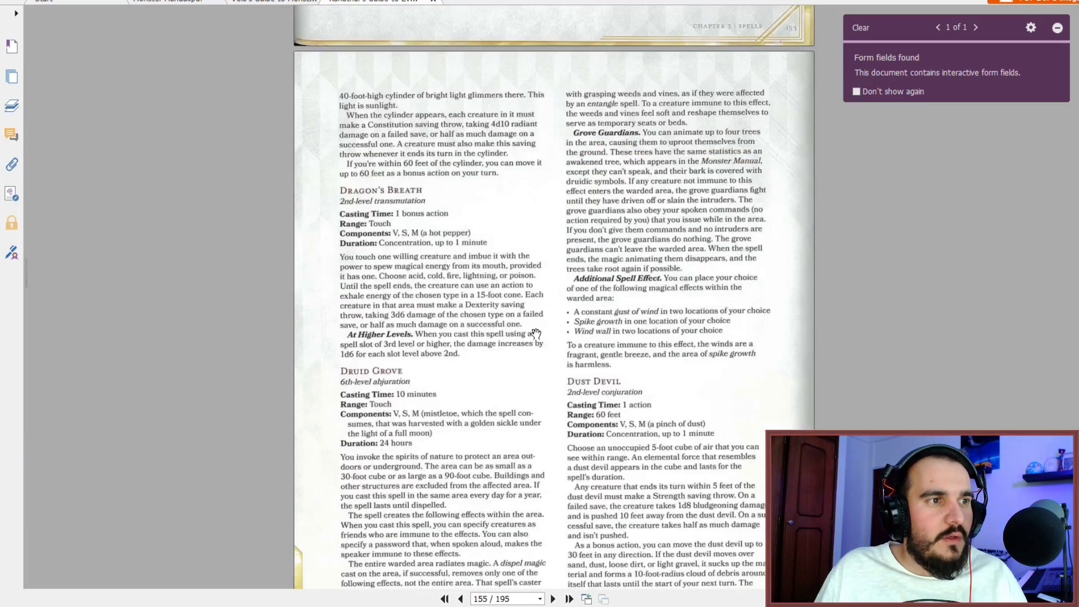
{"action": "scroll", "coordinate": [535, 334], "scroll_direction": "down", "scroll_amount": 5}
{"action": "scroll", "coordinate": [535, 334], "scroll_direction": "down", "scroll_amount": 2}
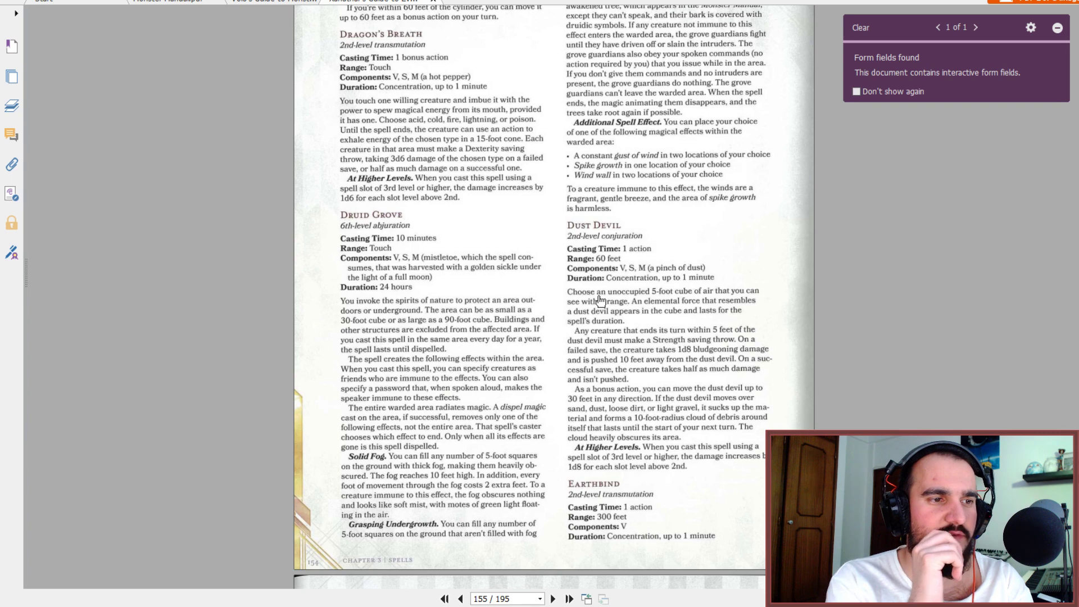
{"action": "scroll", "coordinate": [599, 298], "scroll_direction": "up", "scroll_amount": 3}
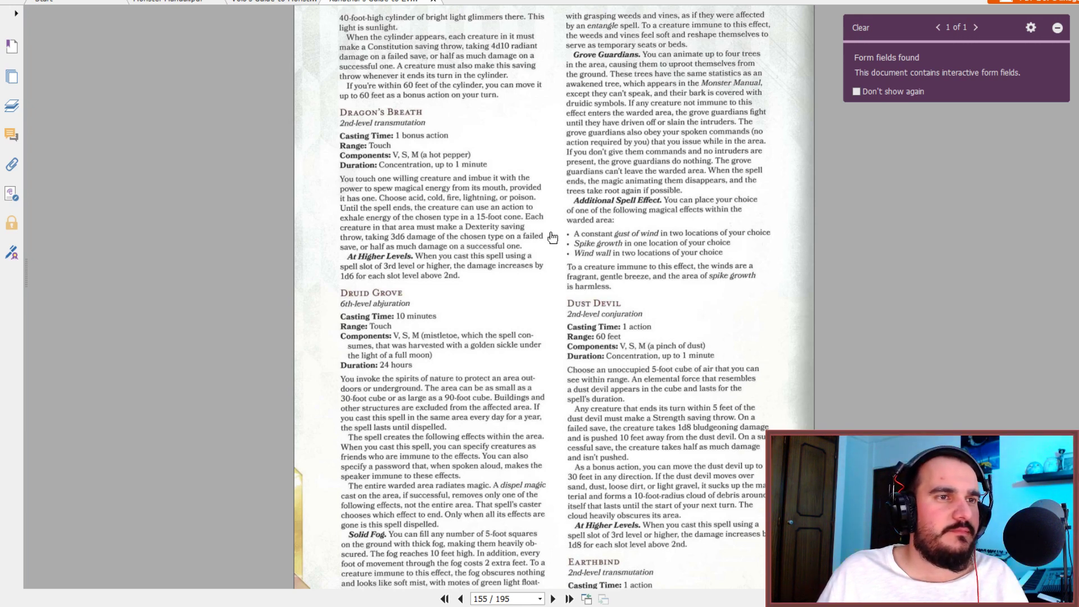
{"action": "scroll", "coordinate": [553, 237], "scroll_direction": "down", "scroll_amount": 1}
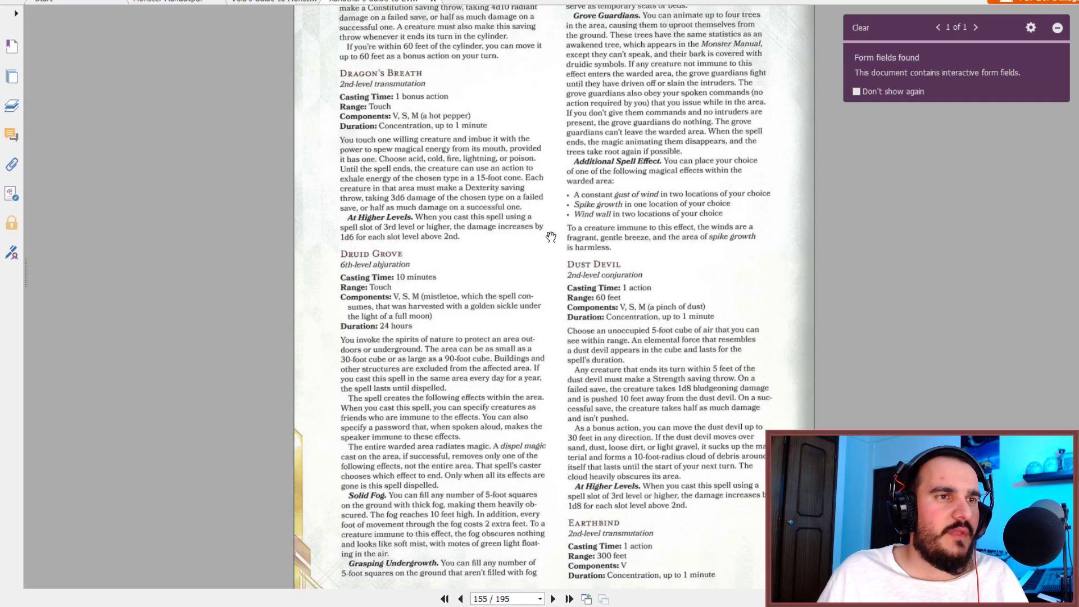
{"action": "scroll", "coordinate": [551, 236], "scroll_direction": "down", "scroll_amount": 1}
{"action": "scroll", "coordinate": [551, 236], "scroll_direction": "up", "scroll_amount": 3}
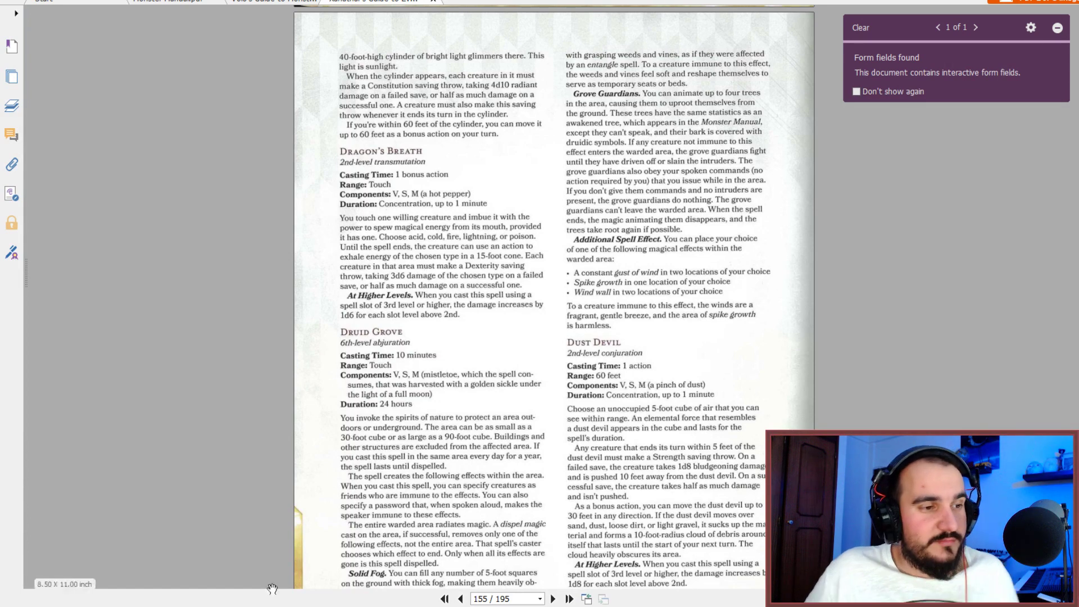
Return to the donjon spell sheet, look through the remaining 6th-level spells and read the Heal entry.
{"action": "mouse_move", "coordinate": [194, 601]}
{"action": "left_click", "coordinate": [84, 551]}
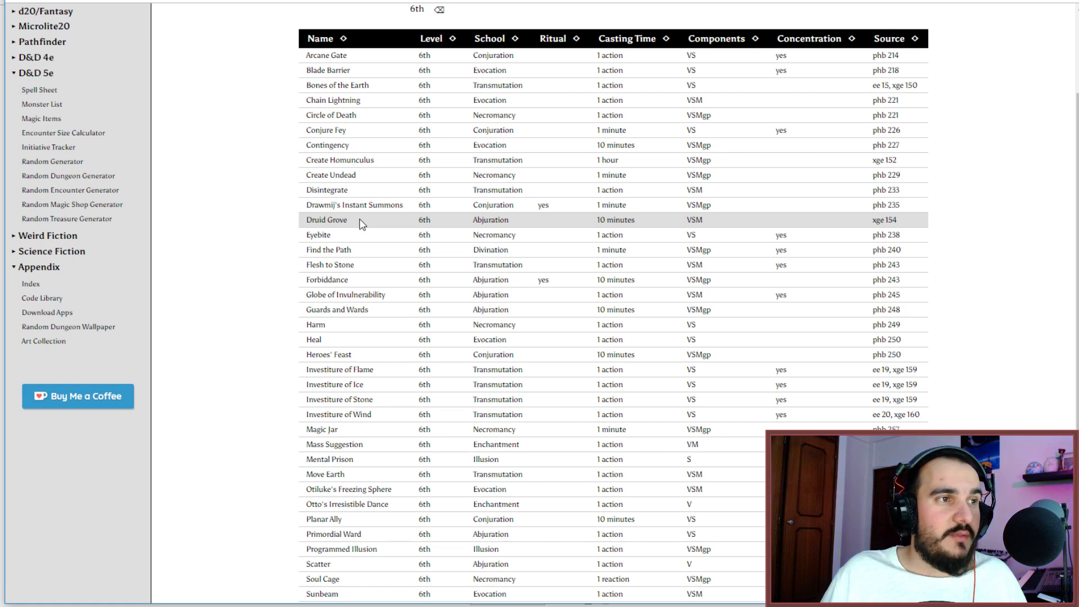
{"action": "scroll", "coordinate": [360, 224], "scroll_direction": "down", "scroll_amount": 1}
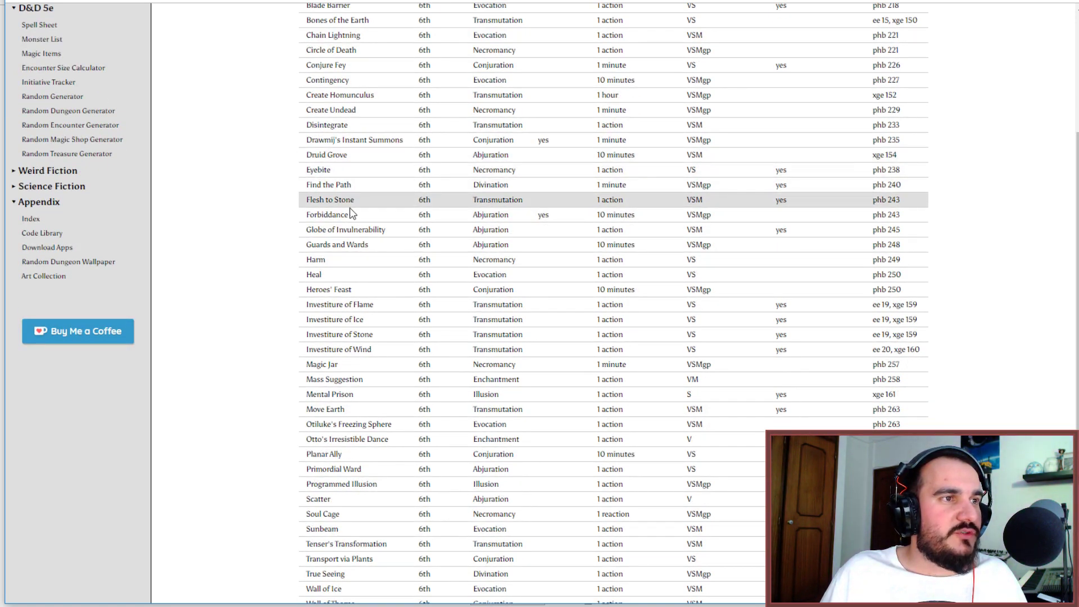
{"action": "scroll", "coordinate": [350, 213], "scroll_direction": "down", "scroll_amount": 1}
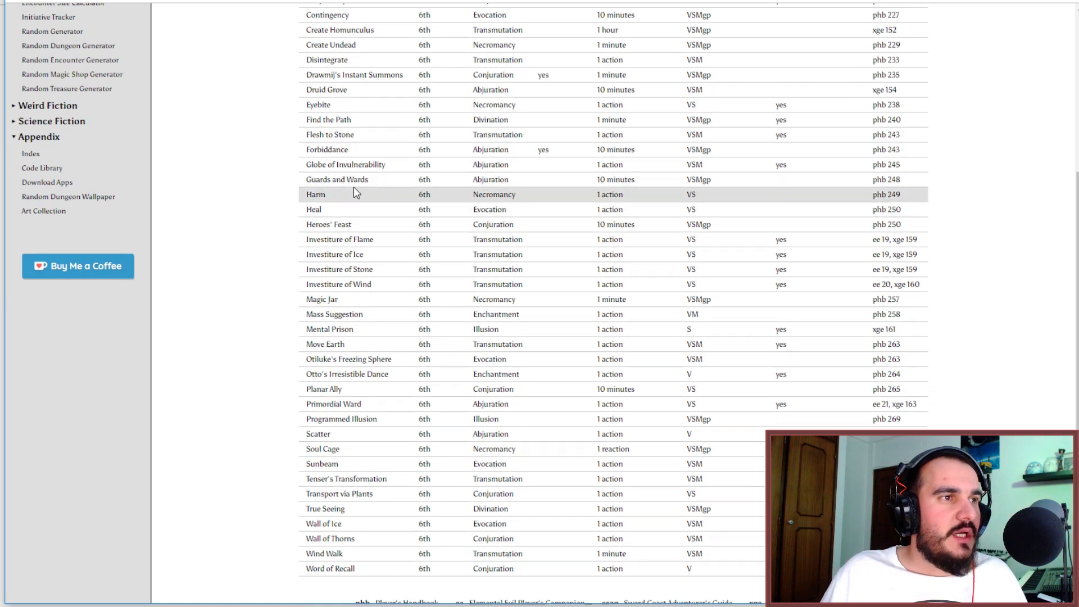
{"action": "scroll", "coordinate": [355, 192], "scroll_direction": "down", "scroll_amount": 1}
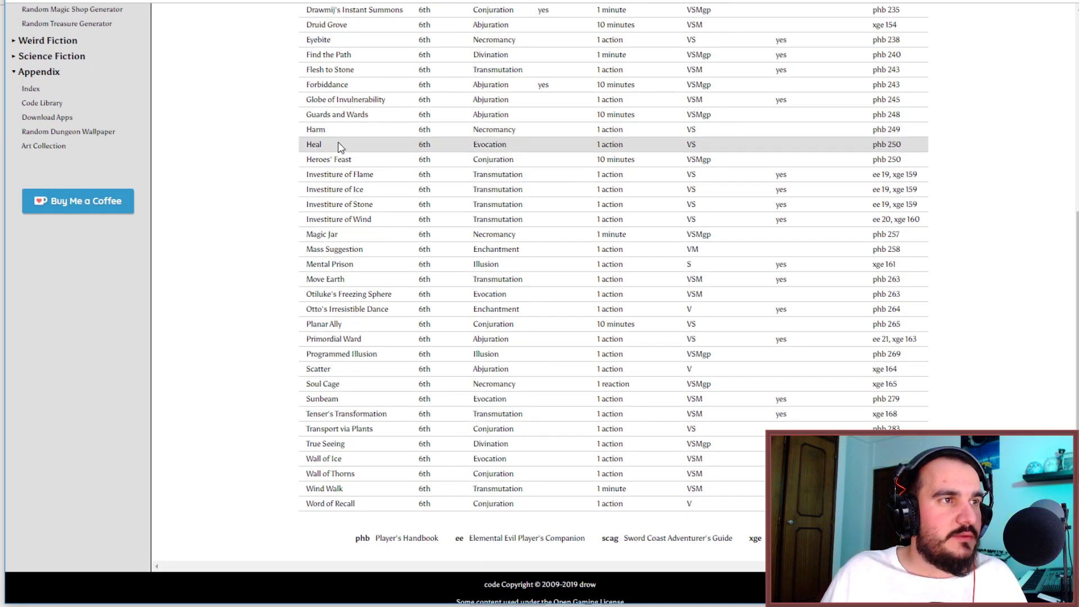
{"action": "left_click", "coordinate": [317, 146]}
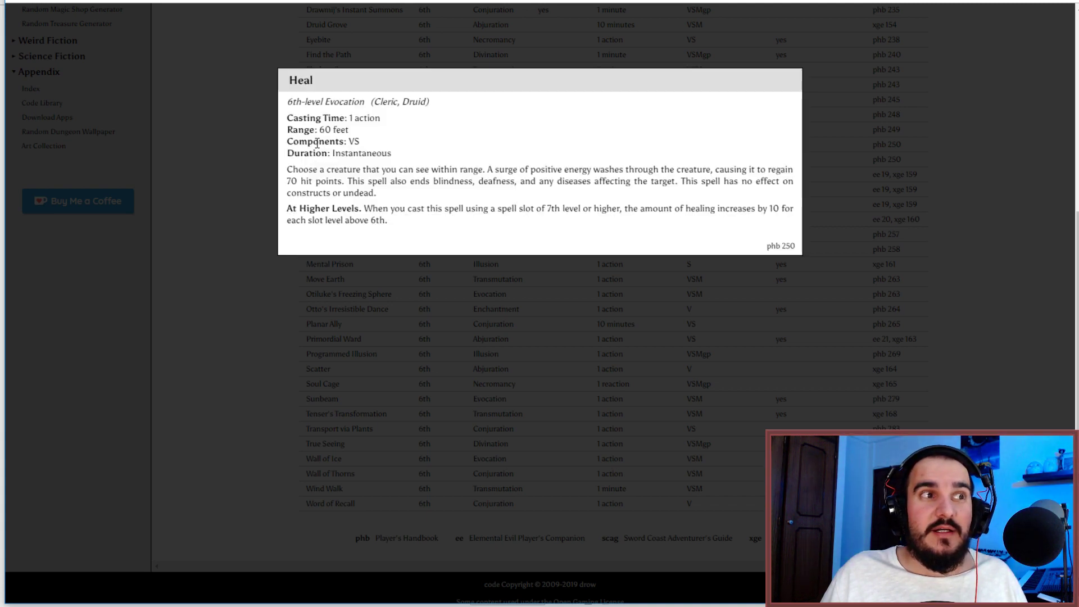
{"action": "left_click", "coordinate": [258, 139]}
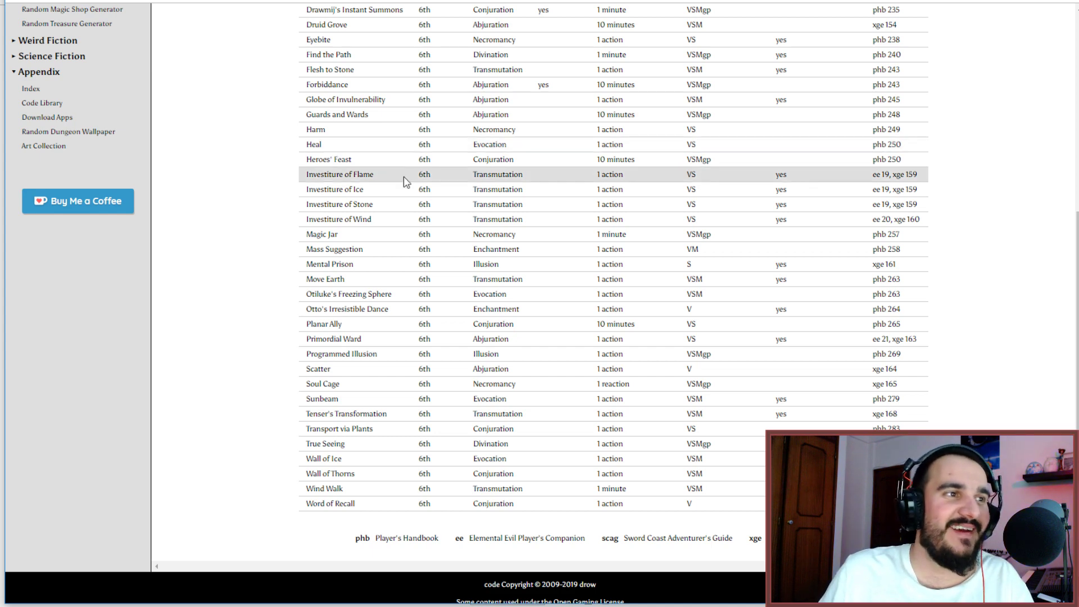
Go back to the Peeira de Lobos document and review the creature's lore, attributes and innate spell lists.
{"action": "scroll", "coordinate": [409, 200], "scroll_direction": "up", "scroll_amount": 2}
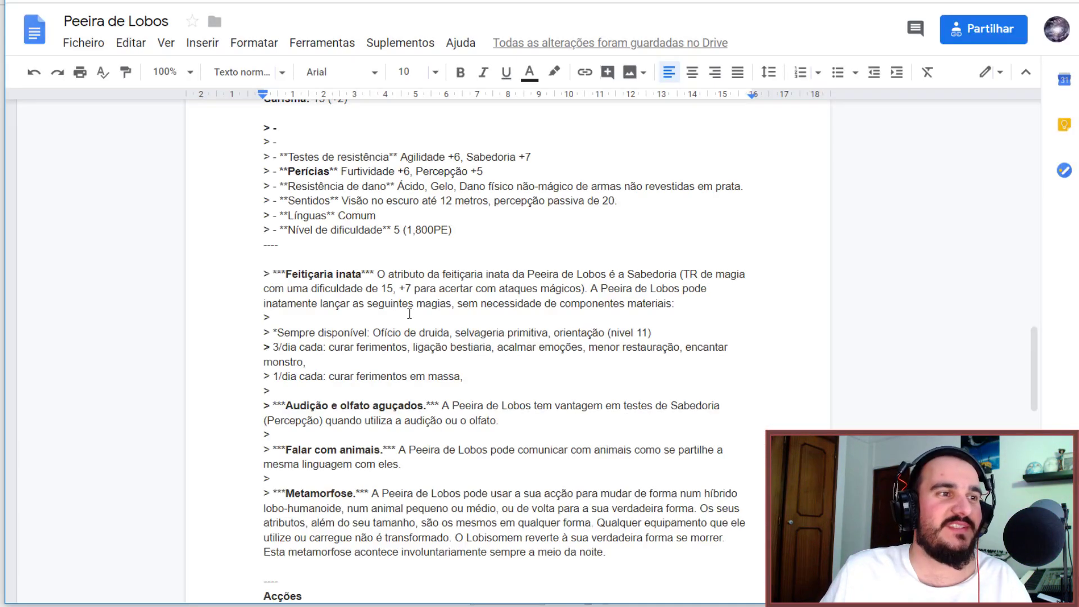
{"action": "scroll", "coordinate": [452, 365], "scroll_direction": "up", "scroll_amount": 15}
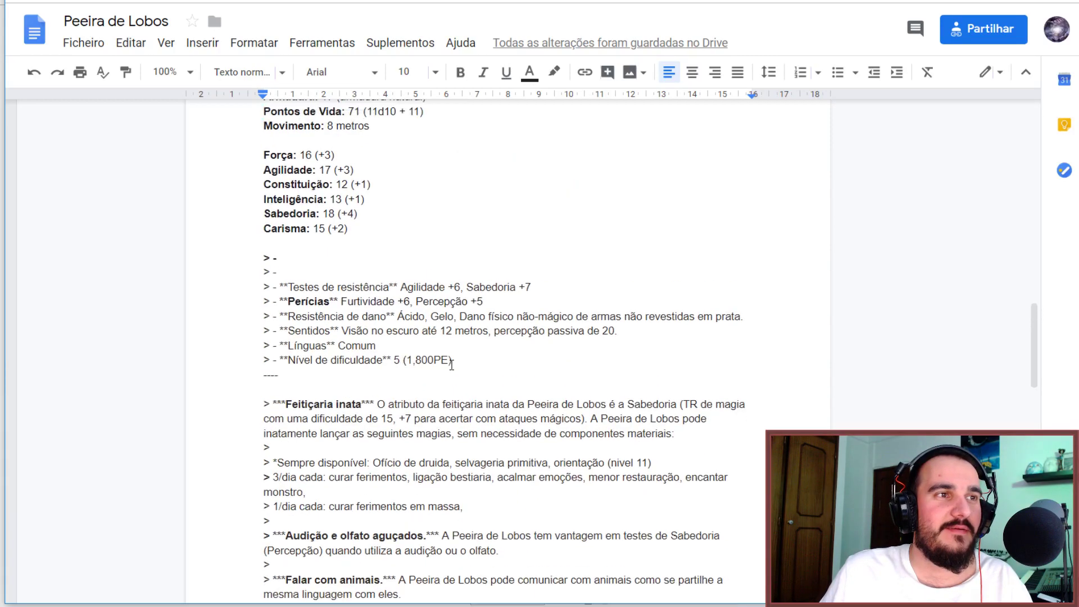
{"action": "scroll", "coordinate": [452, 363], "scroll_direction": "up", "scroll_amount": 1}
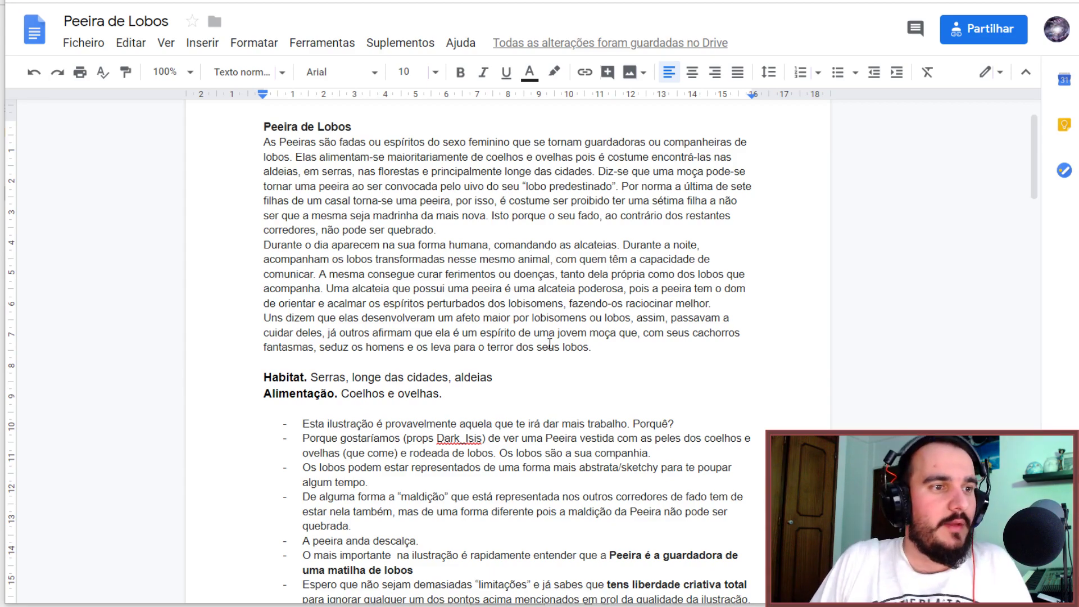
{"action": "scroll", "coordinate": [549, 343], "scroll_direction": "down", "scroll_amount": 15}
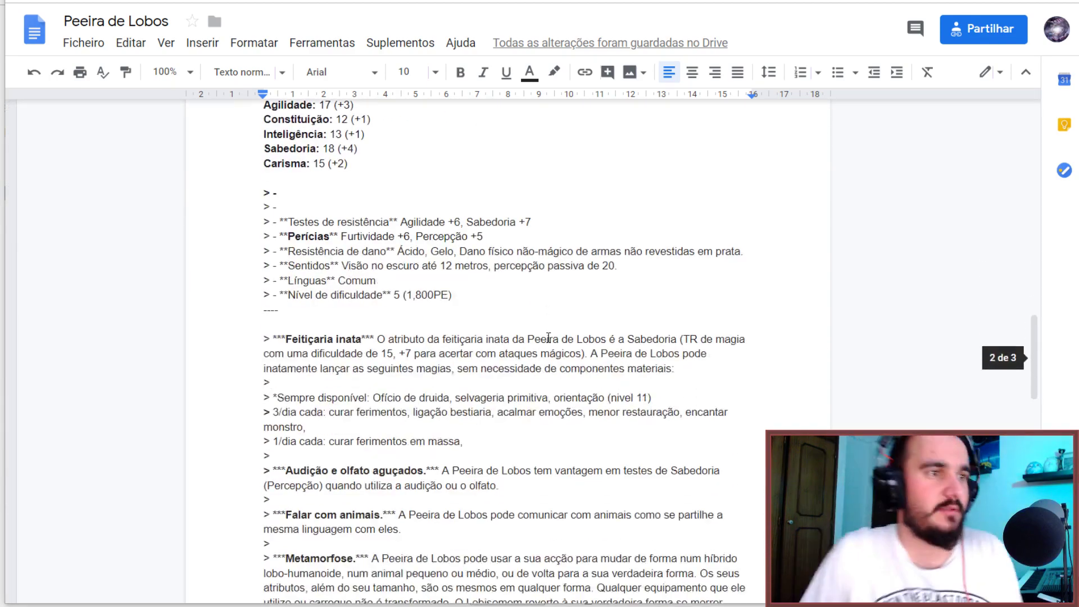
{"action": "scroll", "coordinate": [548, 338], "scroll_direction": "down", "scroll_amount": 9}
{"action": "scroll", "coordinate": [548, 338], "scroll_direction": "up", "scroll_amount": 7}
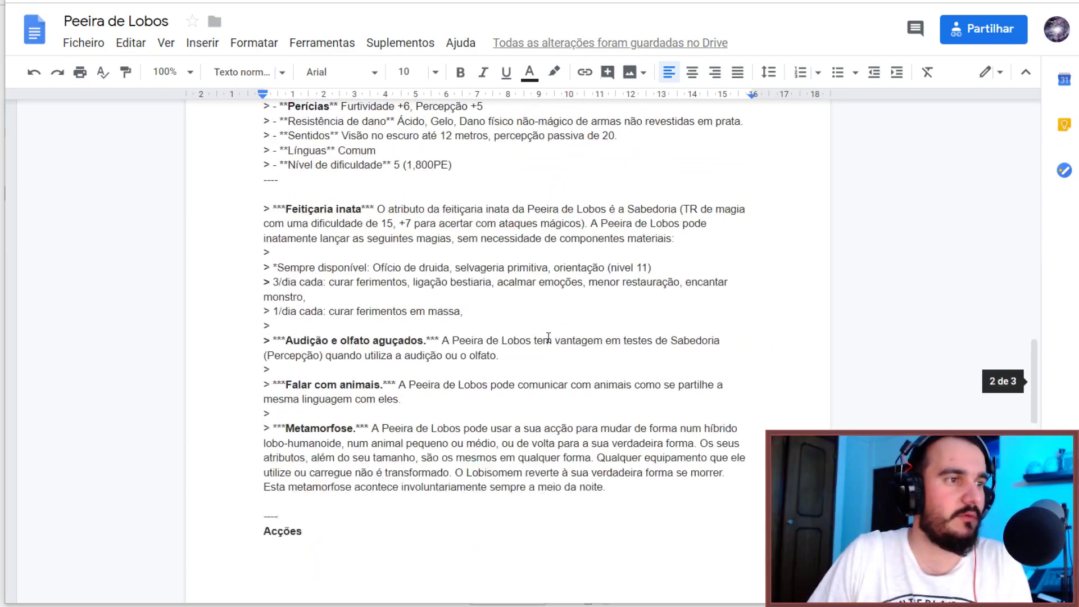
{"action": "scroll", "coordinate": [548, 337], "scroll_direction": "up", "scroll_amount": 1}
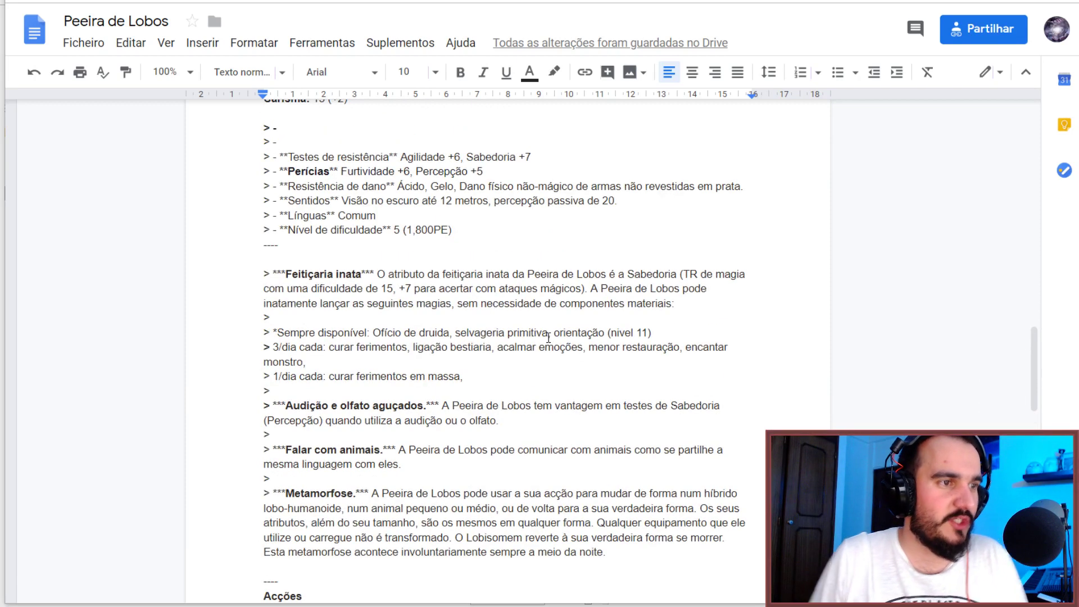